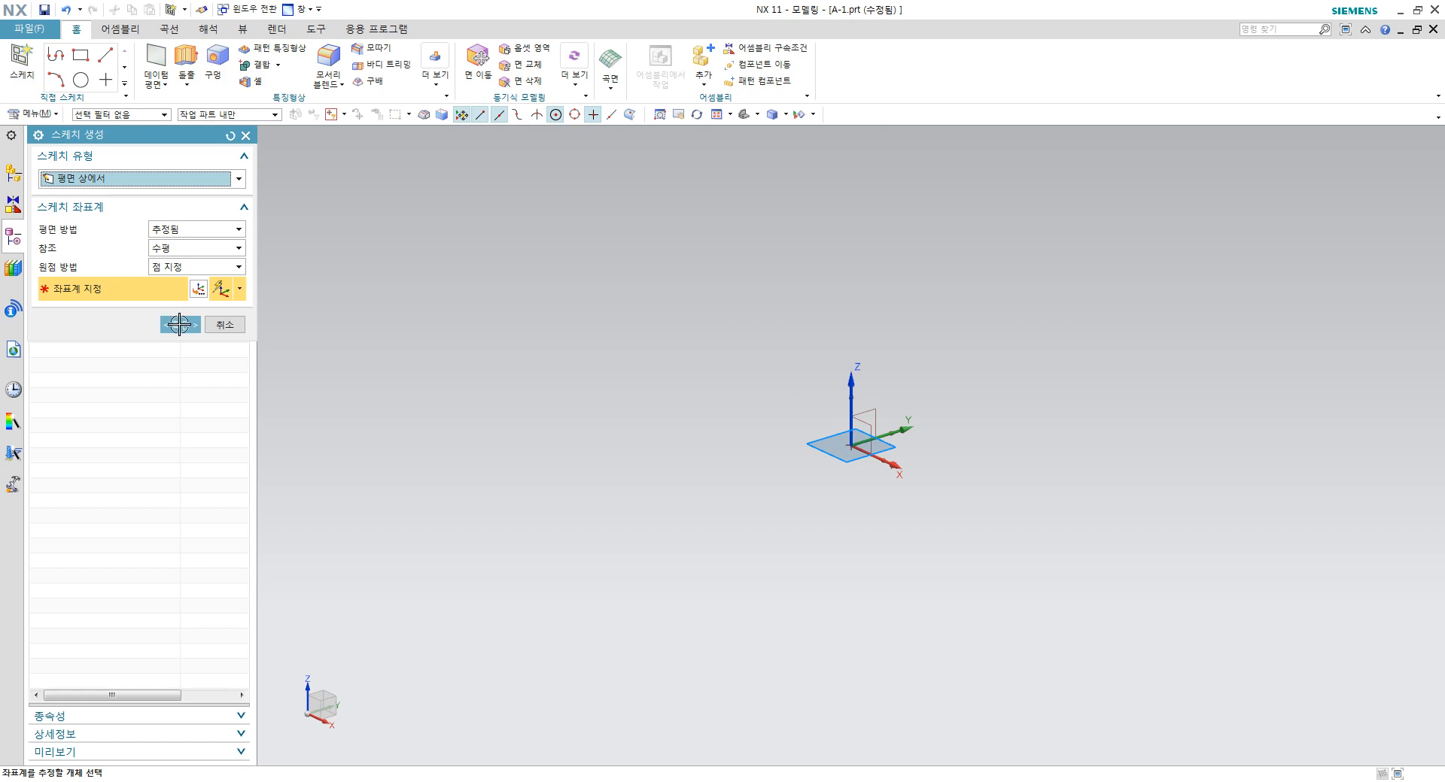
Step: Start a sketch on the XY plane and draw a rectangle about 94 mm wide, centred on the origin
{"action": "left_click", "coordinate": [180, 324]}
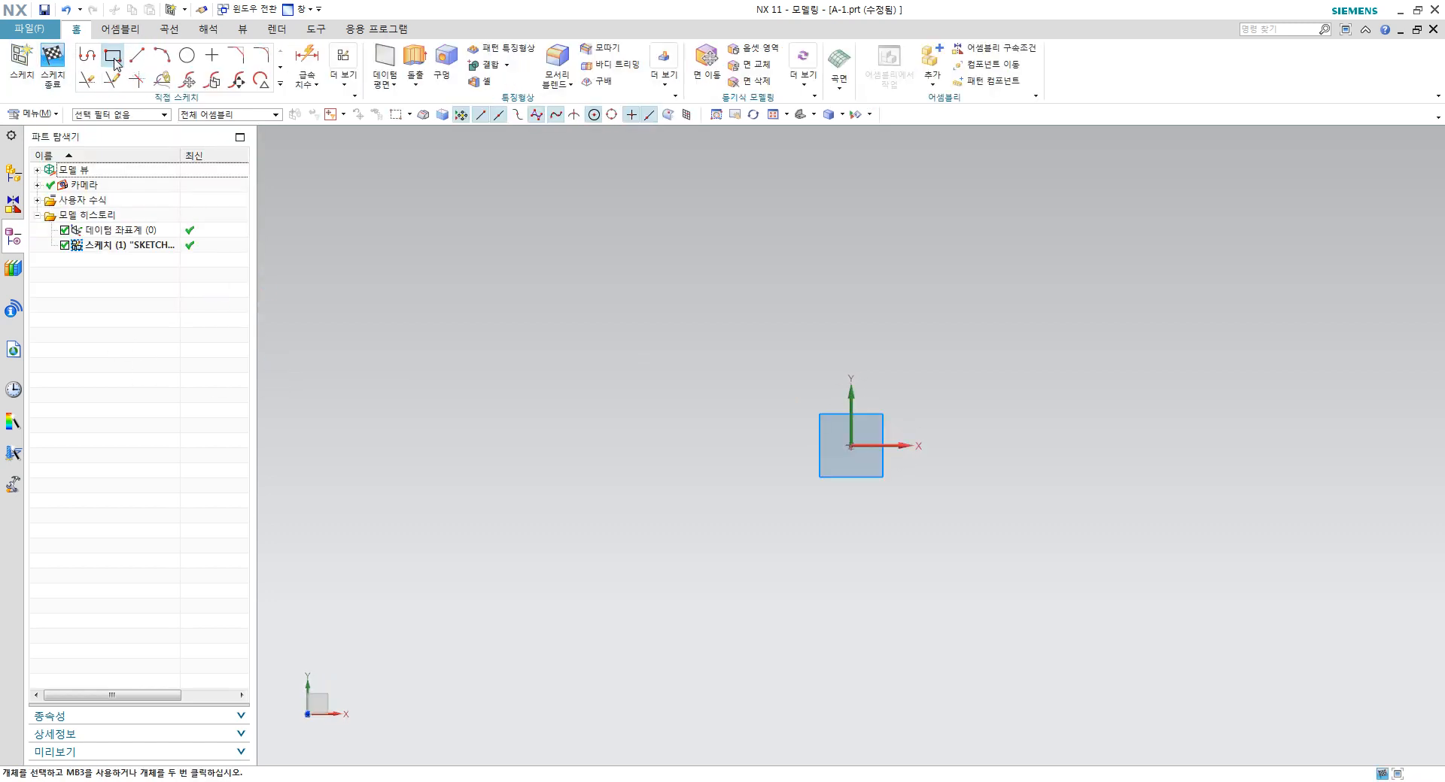
{"action": "left_click", "coordinate": [112, 55]}
{"action": "left_click", "coordinate": [99, 175]}
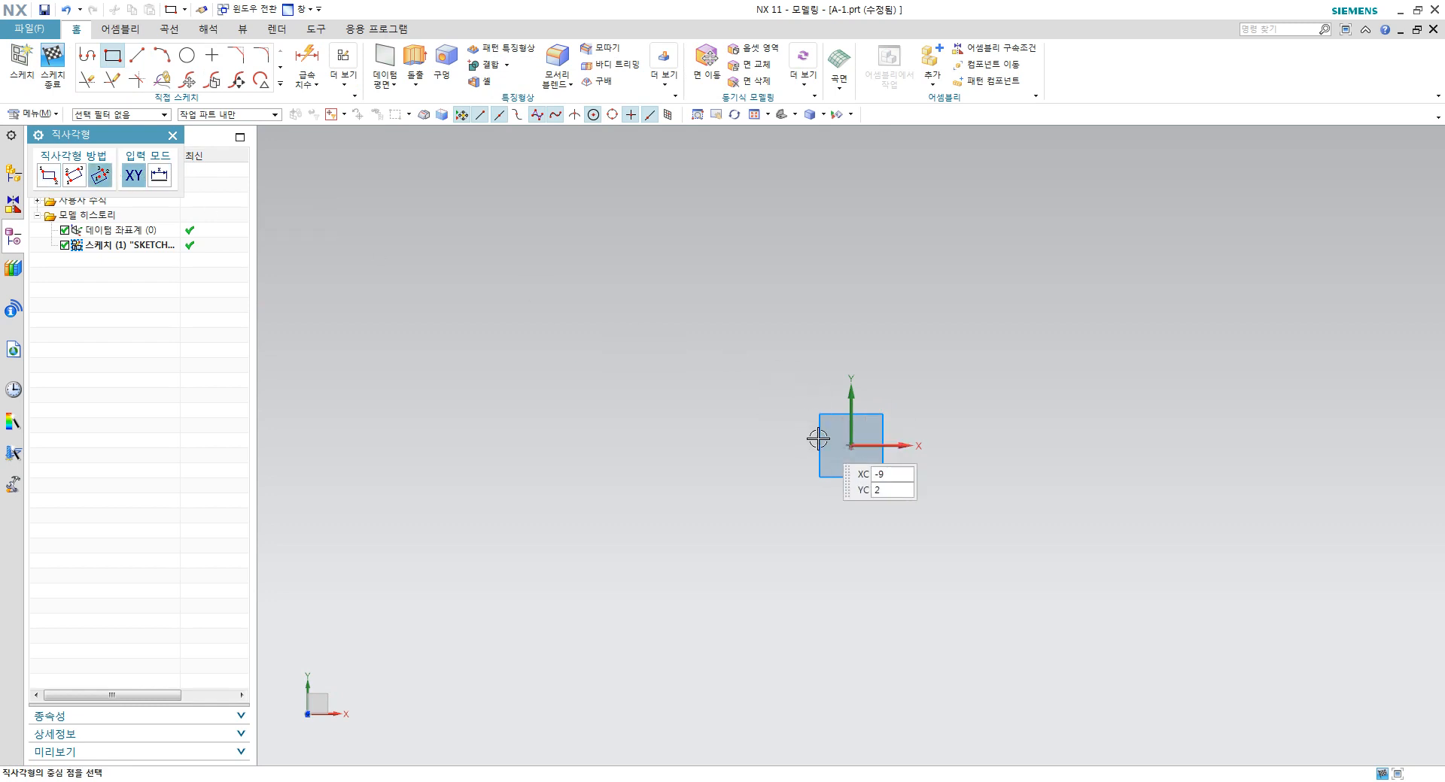
{"action": "left_click", "coordinate": [851, 446]}
{"action": "left_click", "coordinate": [1024, 446]}
{"action": "left_click", "coordinate": [1024, 294]}
{"action": "key", "text": "Escape"}
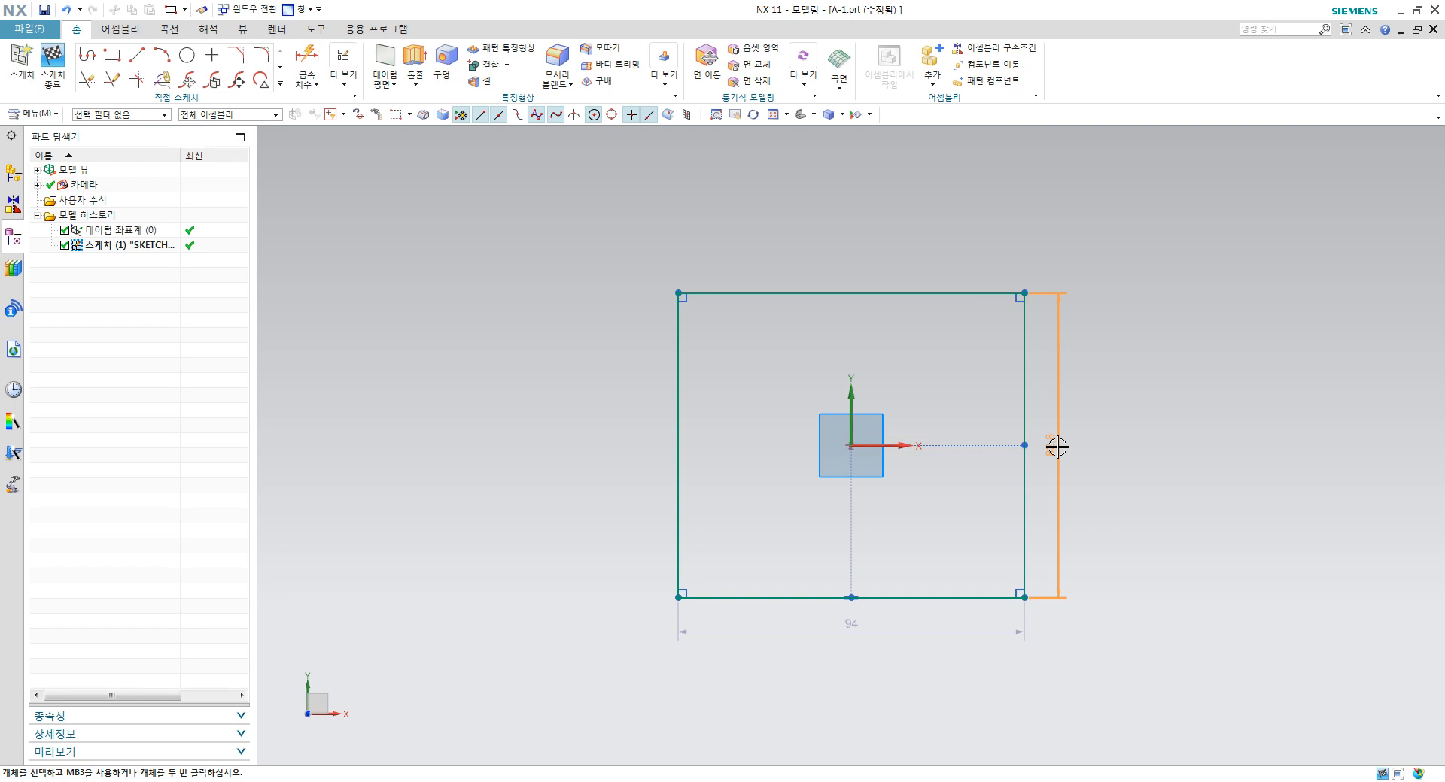
Step: Set the rectangle's height to 70 mm and place that dimension beside the rectangle's right edge
{"action": "double_click", "coordinate": [1057, 447]}
{"action": "type", "text": "70"}
{"action": "key", "text": "Return"}
{"action": "left_click", "coordinate": [846, 625]}
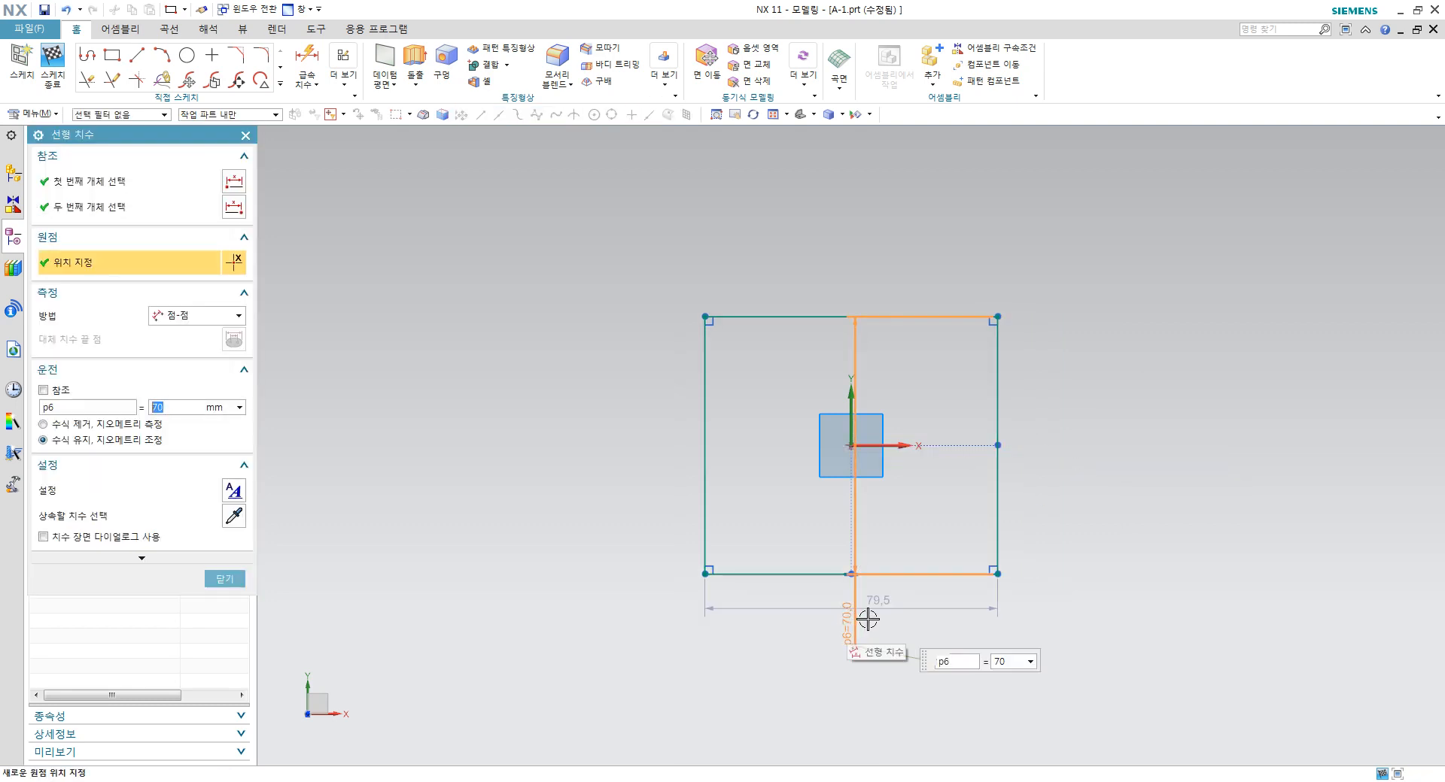
{"action": "key", "text": "Escape"}
{"action": "left_click_drag", "start_coordinate": [851, 629], "coordinate": [1050, 456]}
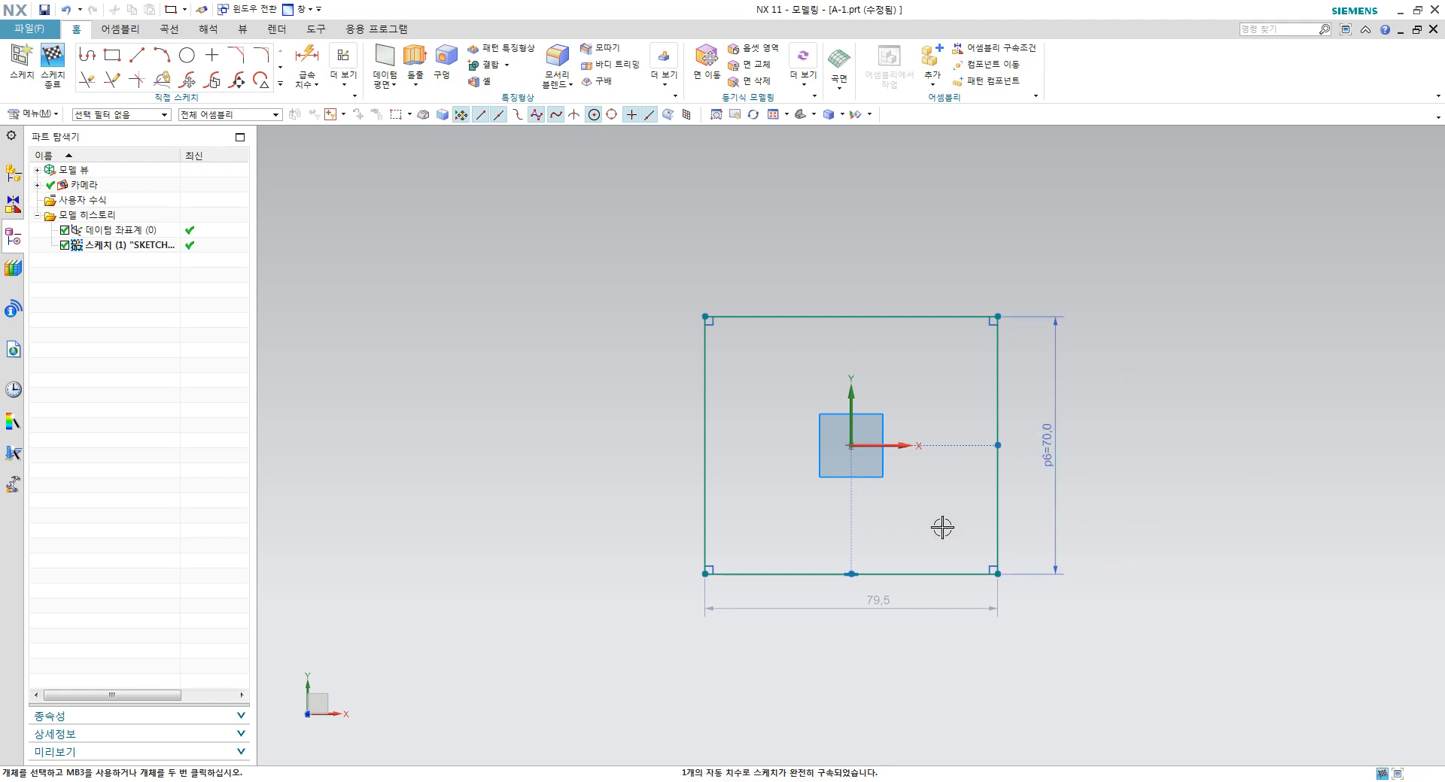
Step: Set the rectangle's width to 70 mm and finish the sketch
{"action": "double_click", "coordinate": [879, 593]}
{"action": "type", "text": "70"}
{"action": "key", "text": "Return"}
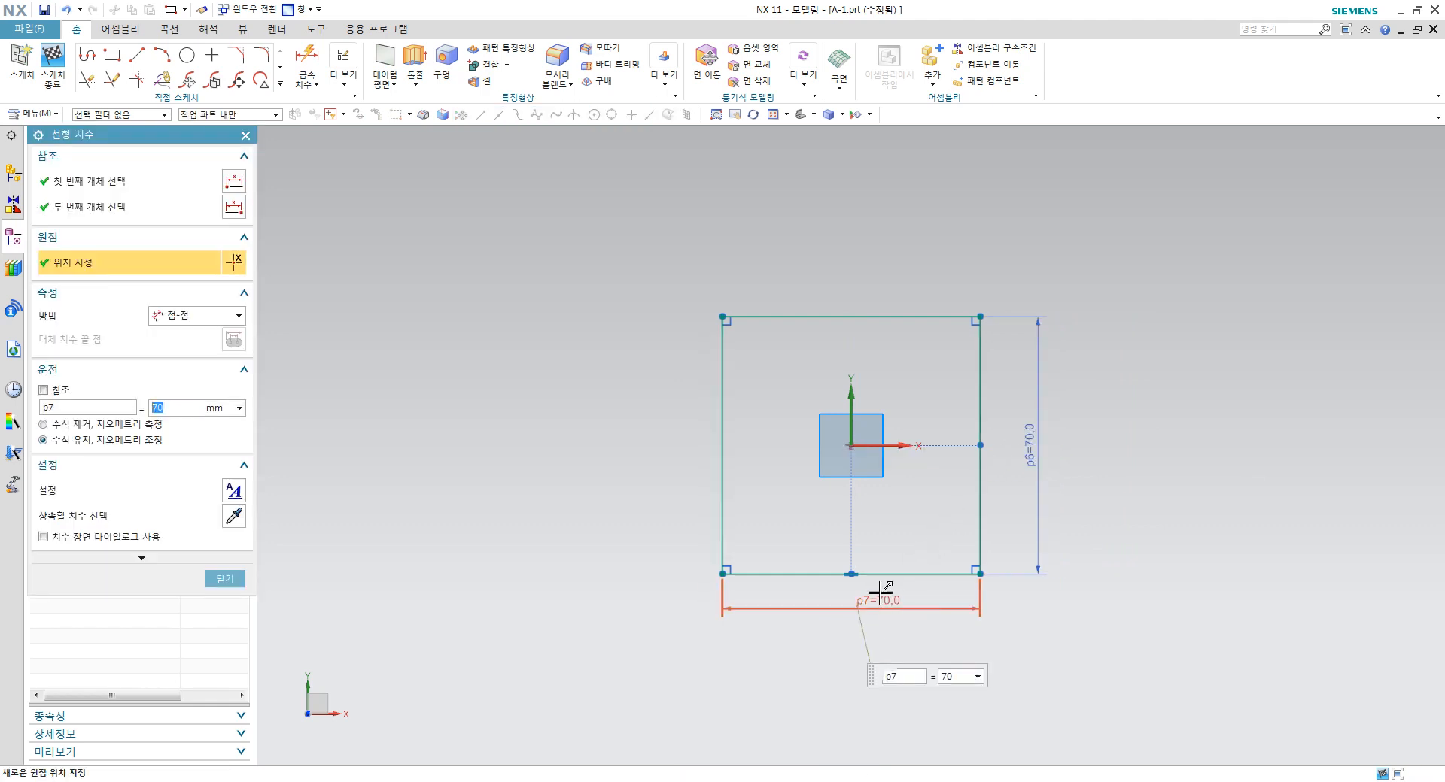
{"action": "key", "text": "Escape"}
{"action": "left_click", "coordinate": [52, 62]}
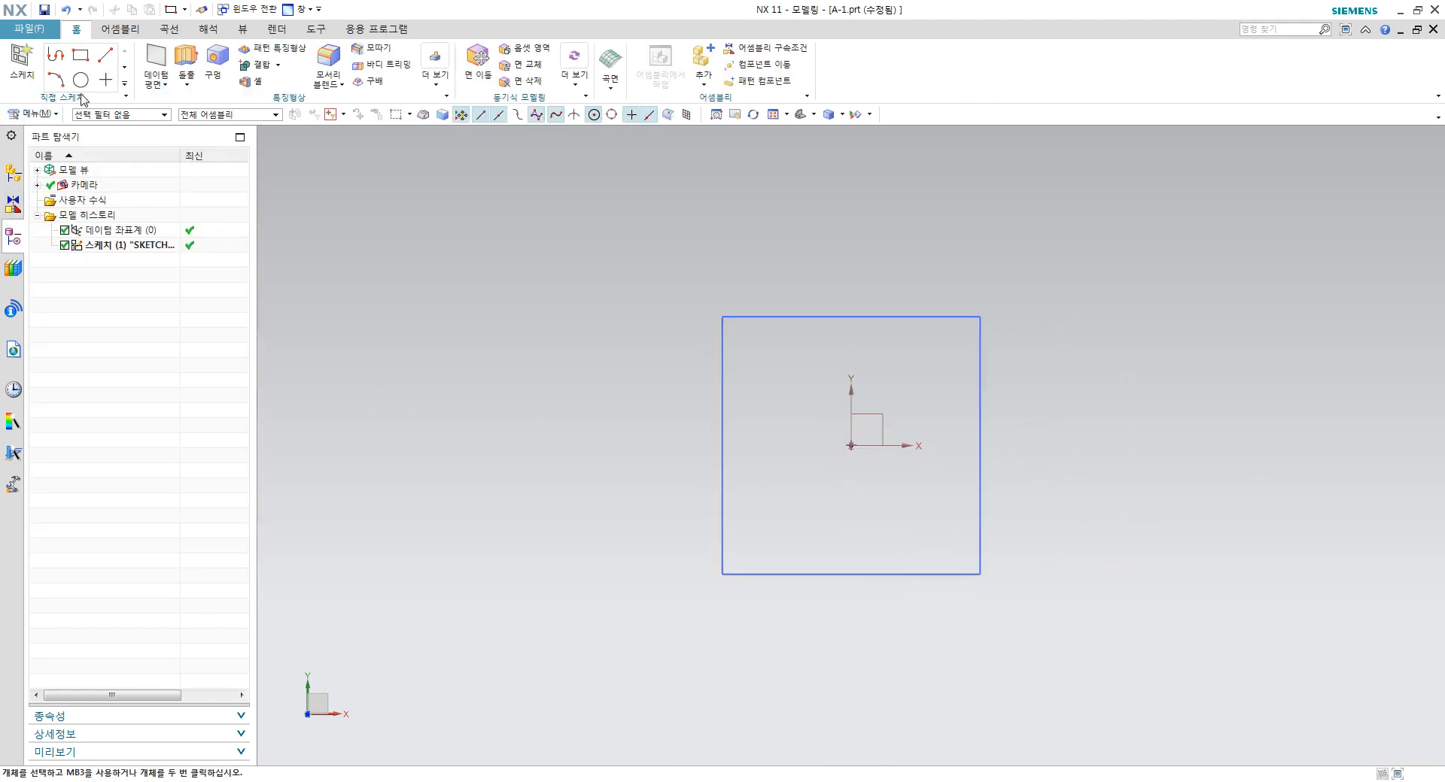
Step: Extrude the square sketch from 0 to 28 mm to form a solid block
{"action": "left_click", "coordinate": [186, 66]}
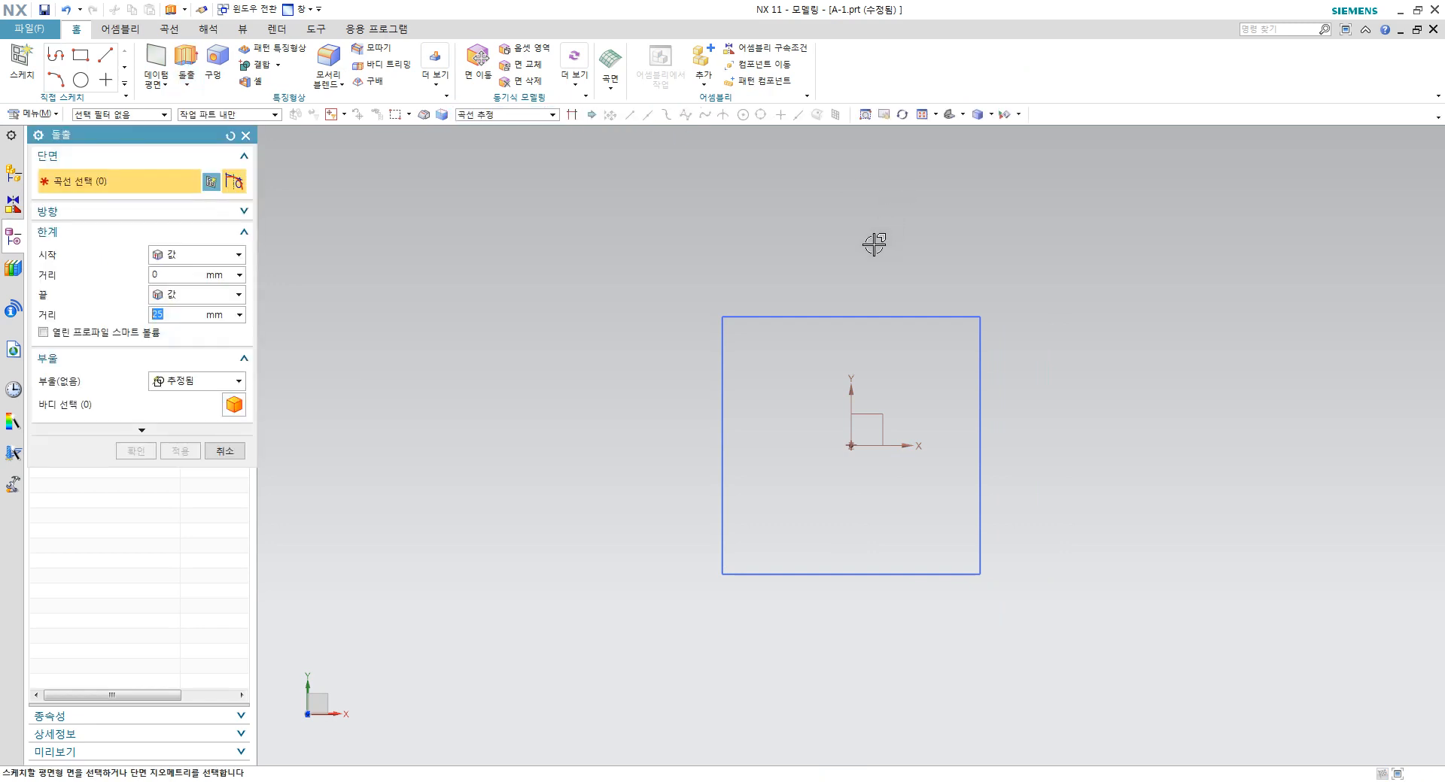
{"action": "left_click", "coordinate": [815, 315]}
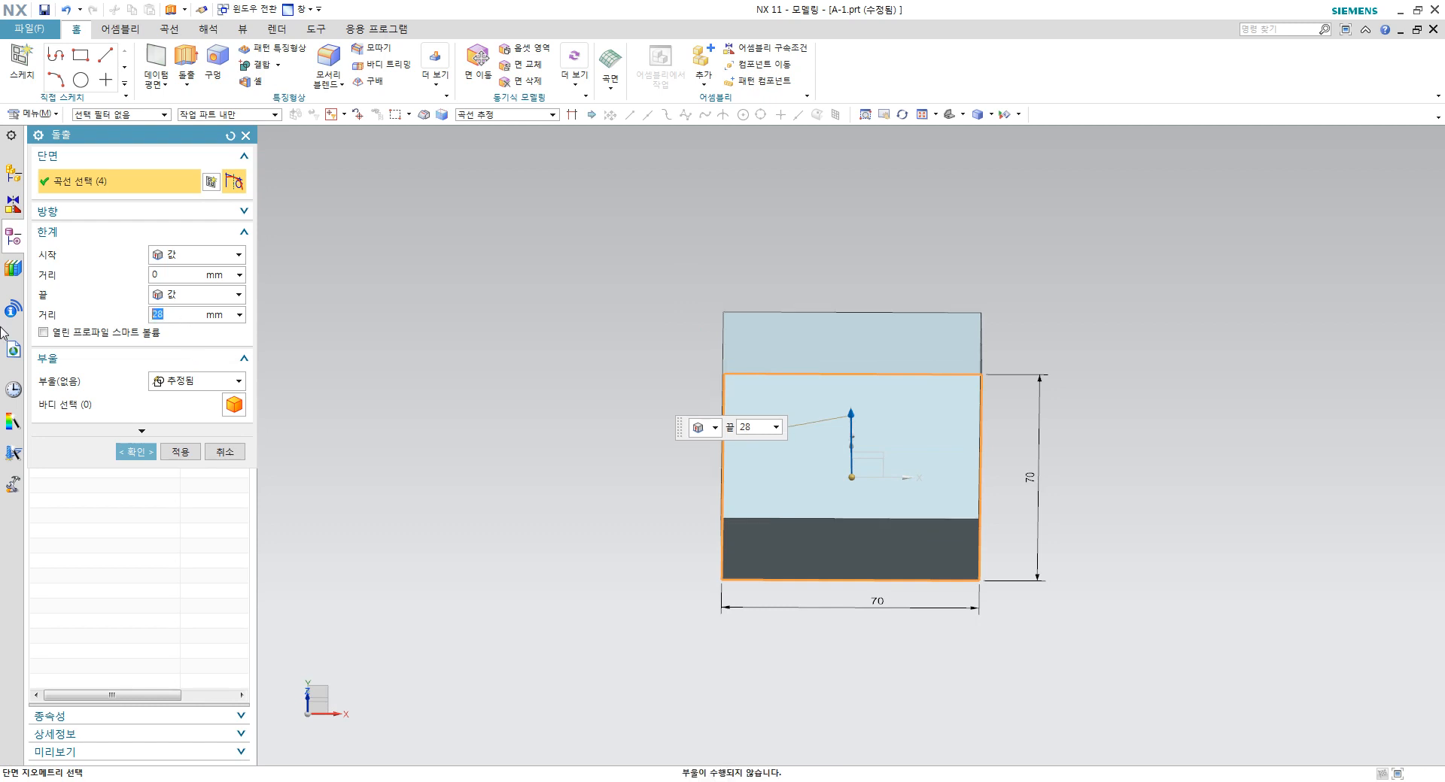
{"action": "left_click", "coordinate": [150, 452]}
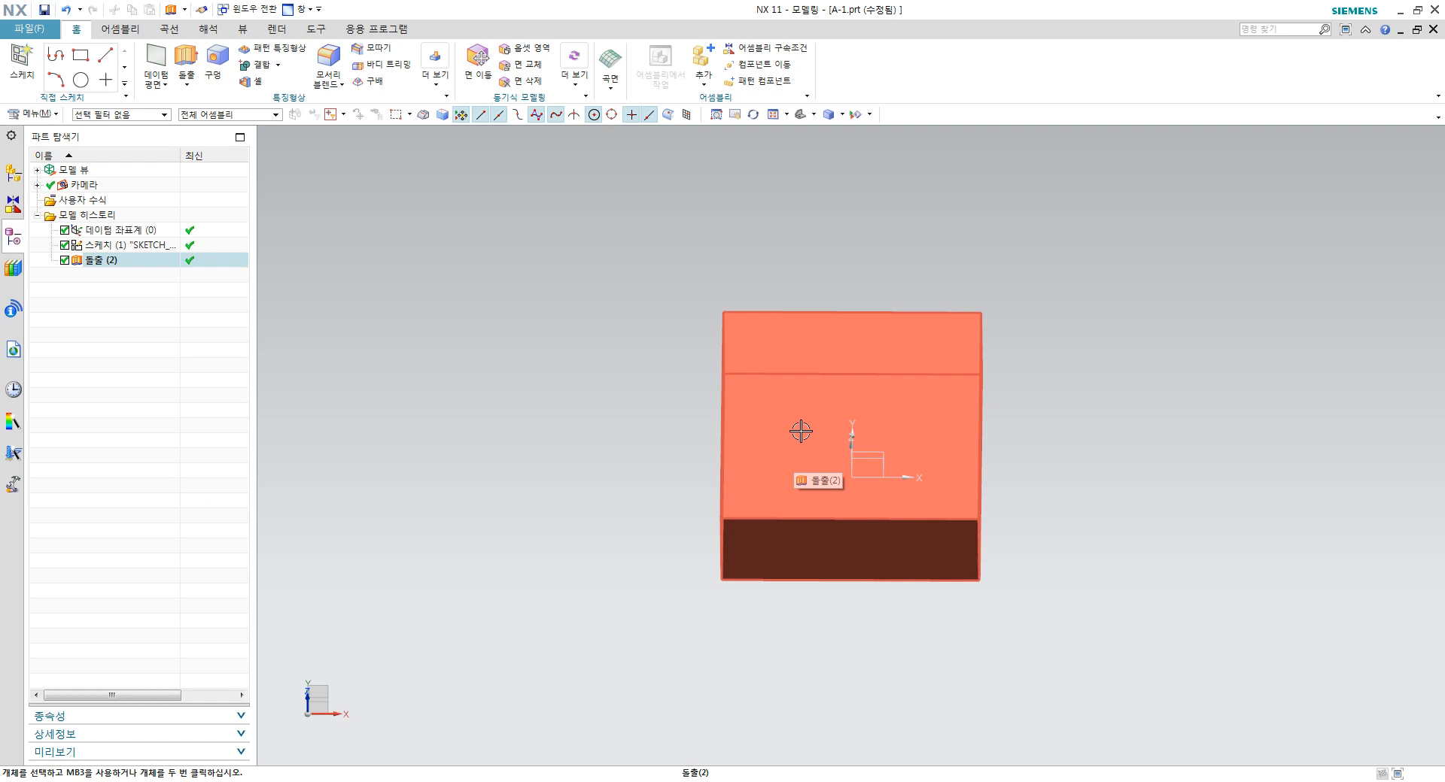
Step: Start a general hole on the block's top face and place its sketch point near the lower-right corner
{"action": "middle_click_drag", "start_coordinate": [905, 455], "coordinate": [881, 473]}
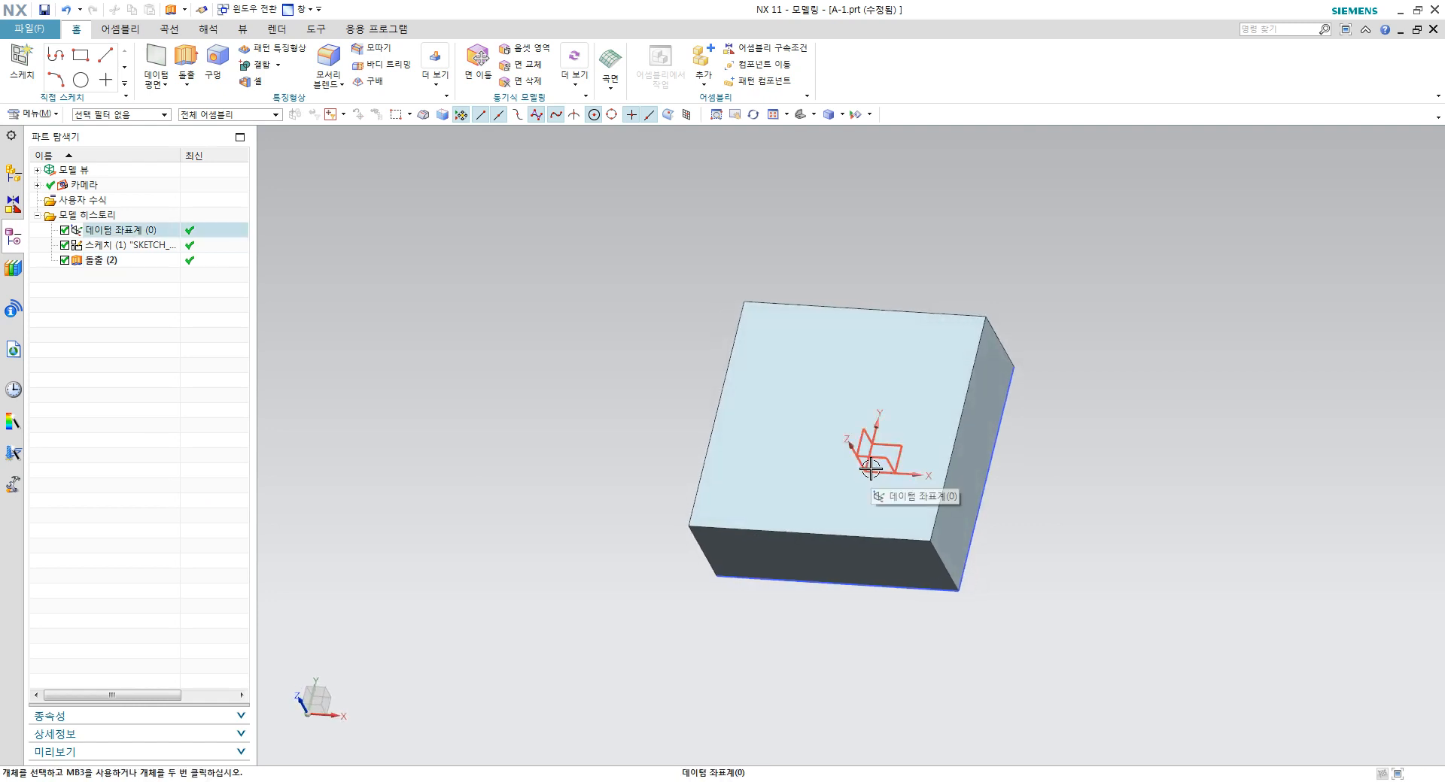
{"action": "middle_click_drag", "start_coordinate": [877, 468], "coordinate": [843, 484]}
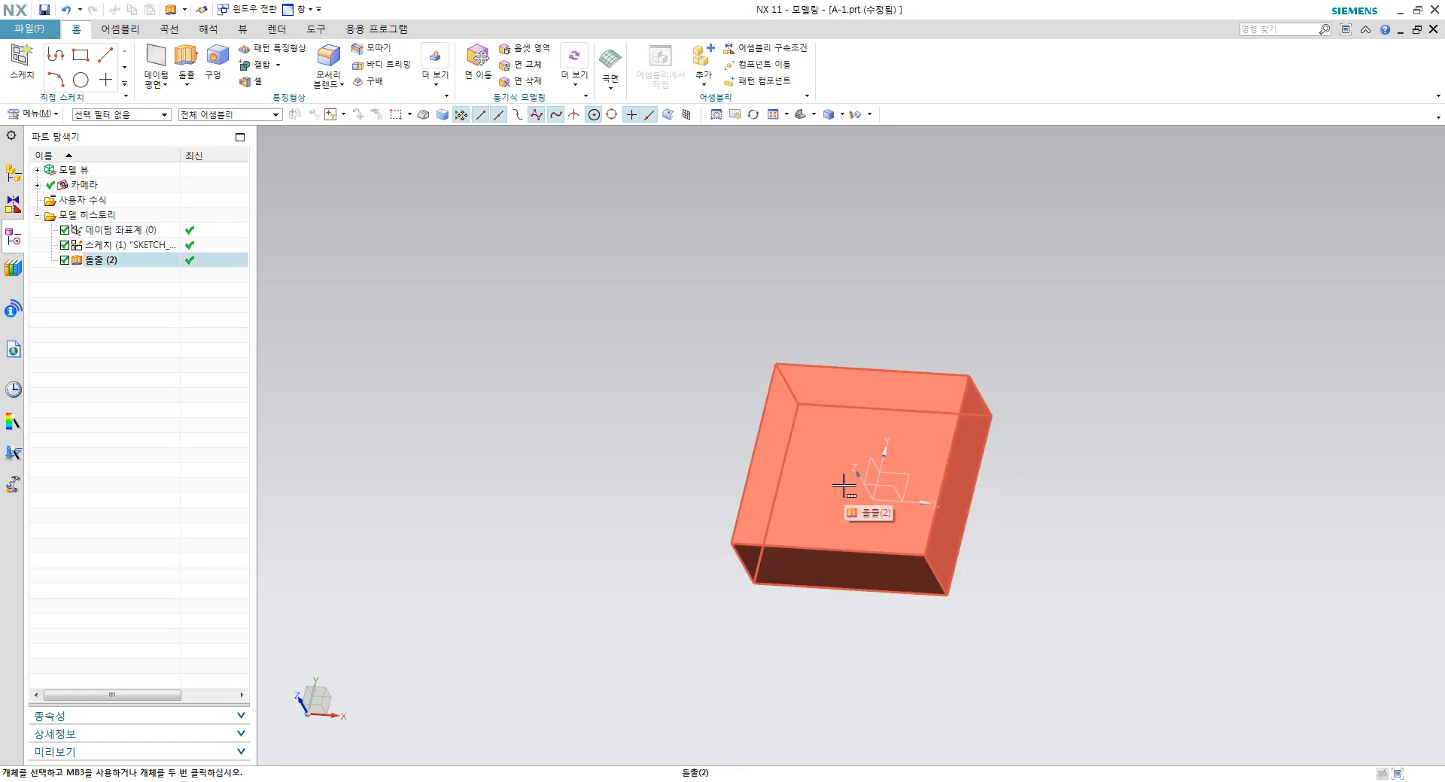
{"action": "scroll", "coordinate": [843, 484], "scroll_direction": "down", "scroll_amount": 4}
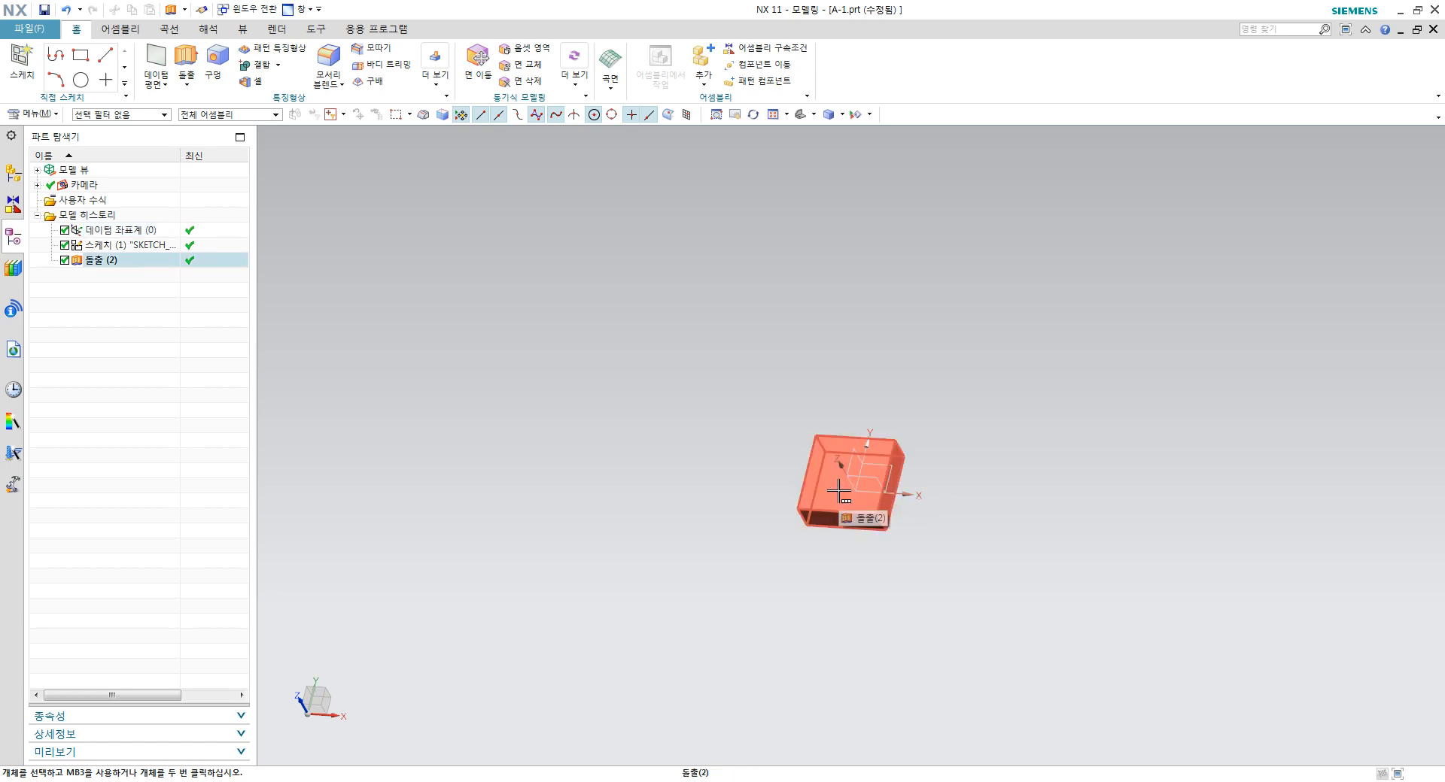
{"action": "scroll", "coordinate": [839, 494], "scroll_direction": "up", "scroll_amount": 4}
{"action": "middle_click_drag", "start_coordinate": [838, 503], "coordinate": [916, 500]}
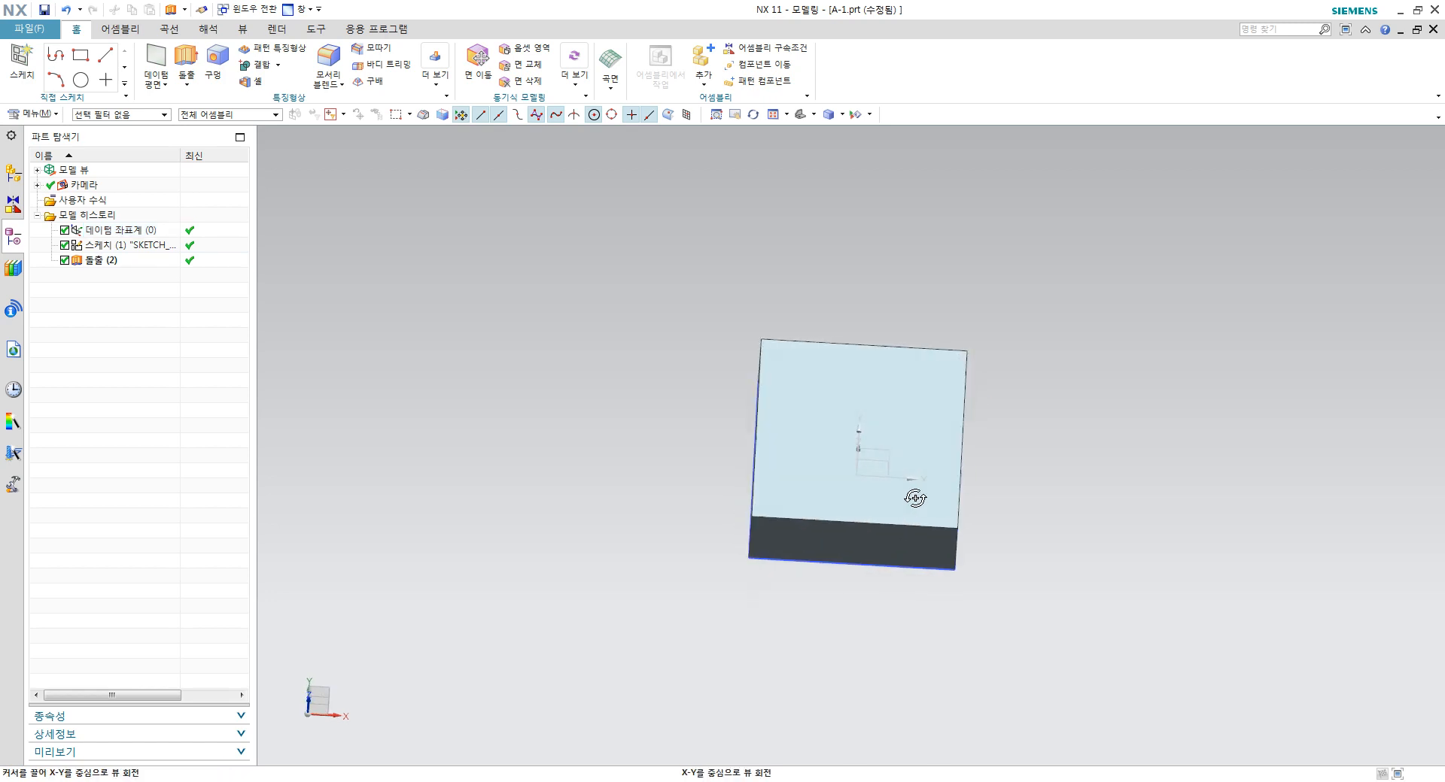
{"action": "left_click", "coordinate": [434, 68]}
{"action": "left_click", "coordinate": [217, 64]}
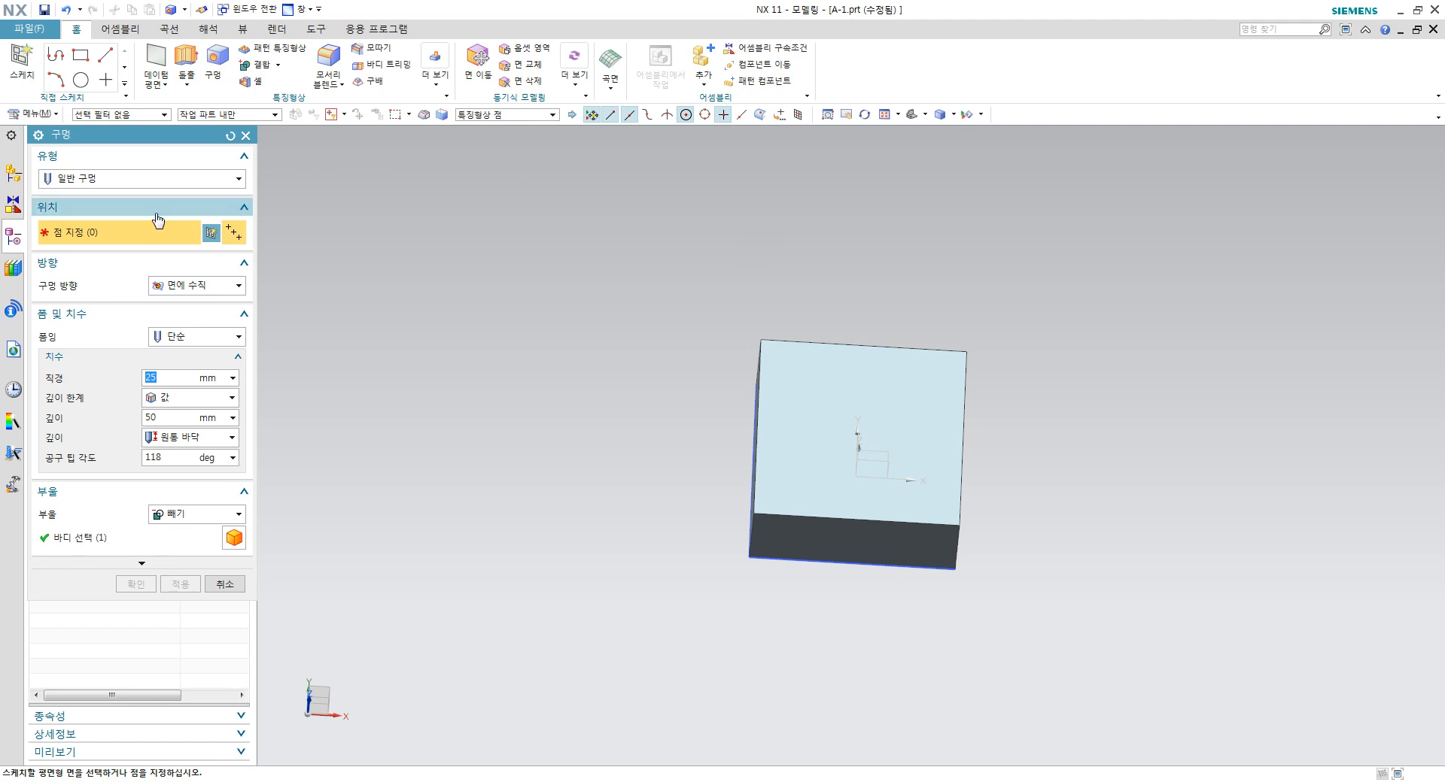
{"action": "left_click", "coordinate": [926, 455]}
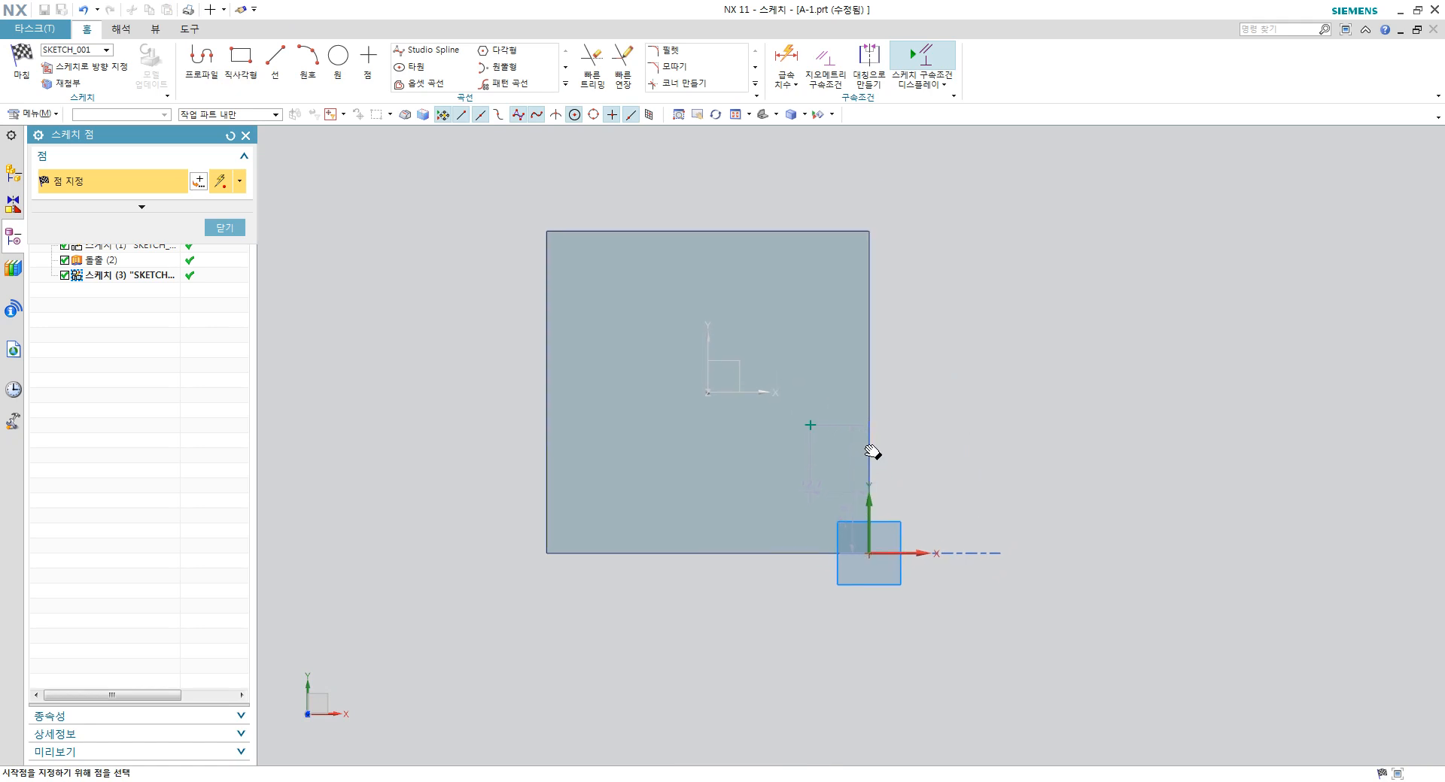
{"action": "scroll", "coordinate": [754, 449], "scroll_direction": "up", "scroll_amount": 1}
{"action": "left_click", "coordinate": [819, 431]}
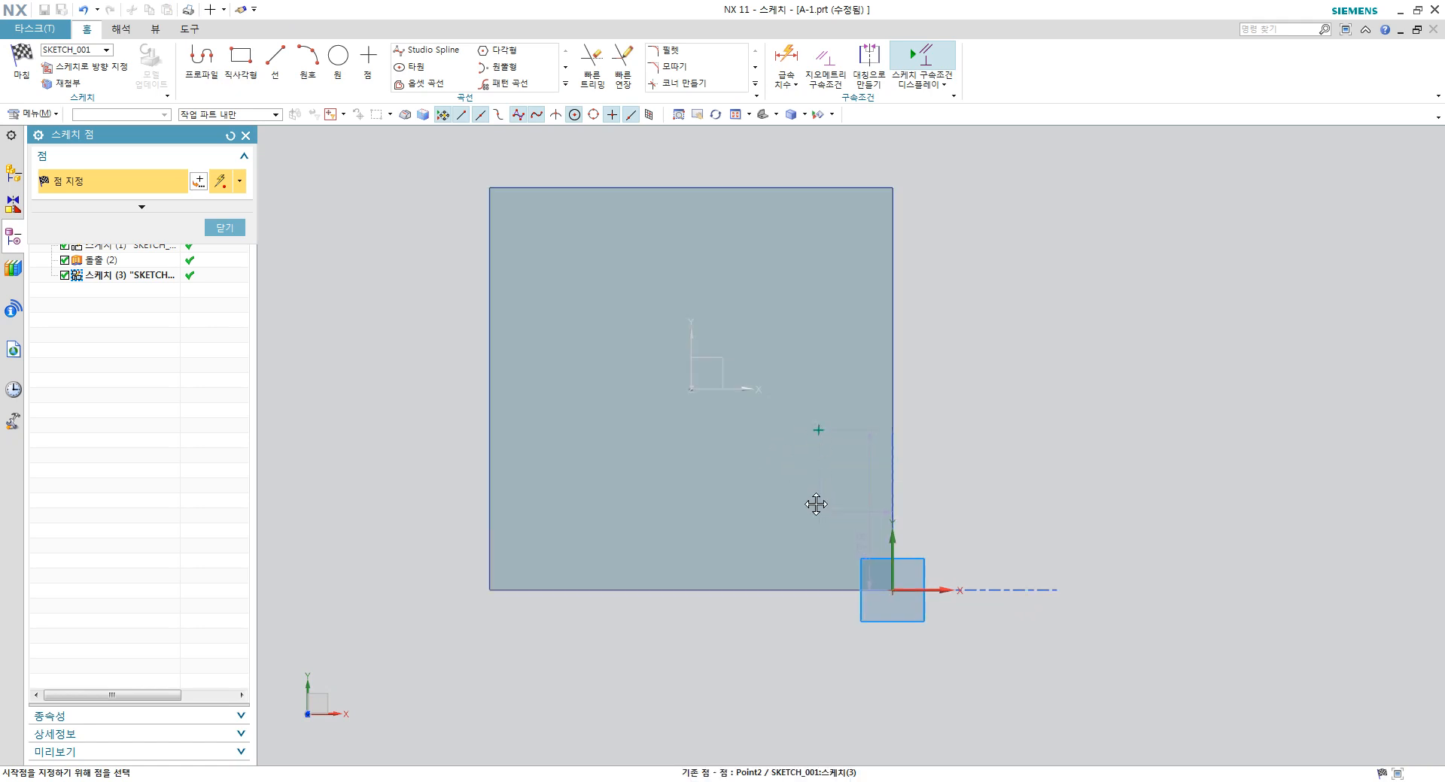
{"action": "middle_click", "coordinate": [821, 444]}
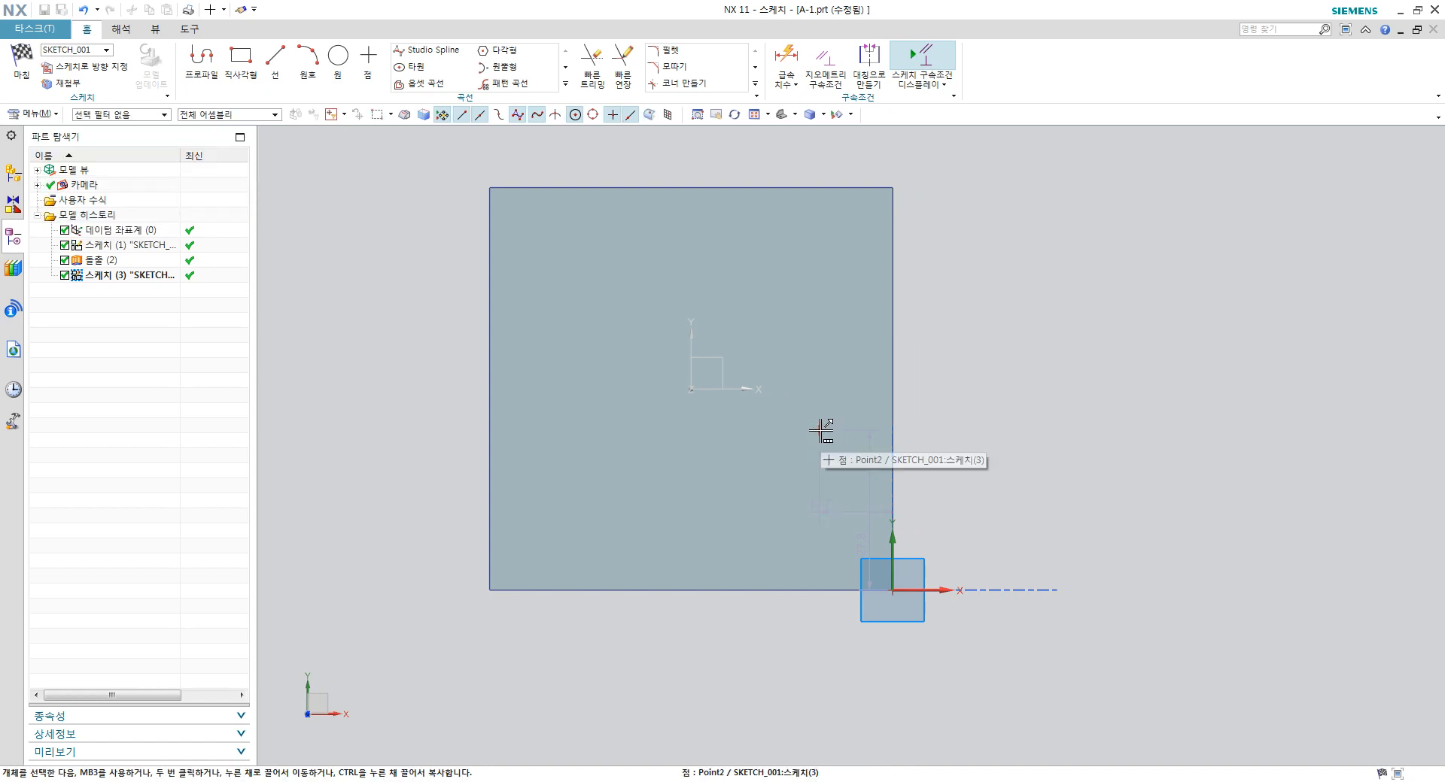
Step: Dimension the hole point 9 mm above the top face's lower edge
{"action": "key", "text": "d"}
{"action": "left_click", "coordinate": [819, 430]}
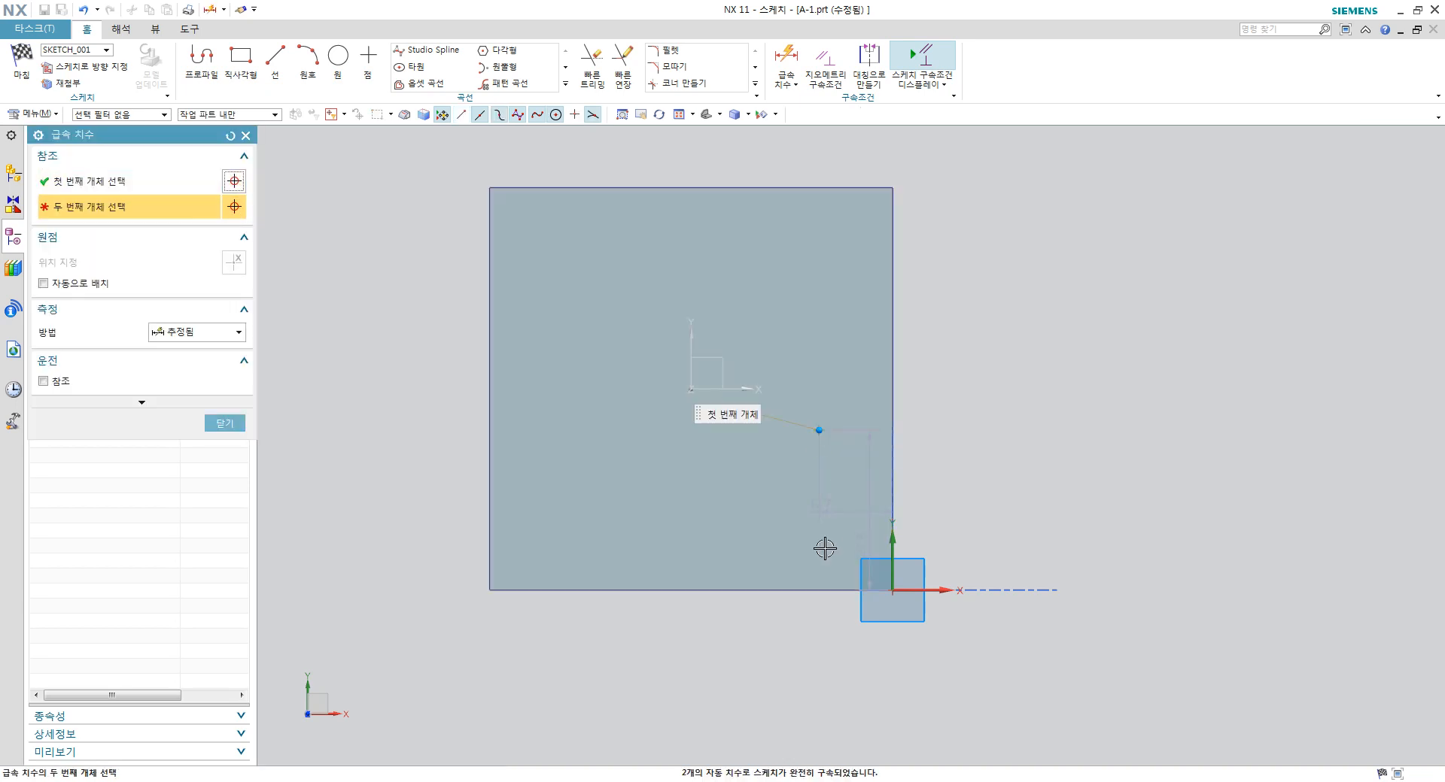
{"action": "left_click", "coordinate": [817, 586]}
{"action": "left_click", "coordinate": [960, 524]}
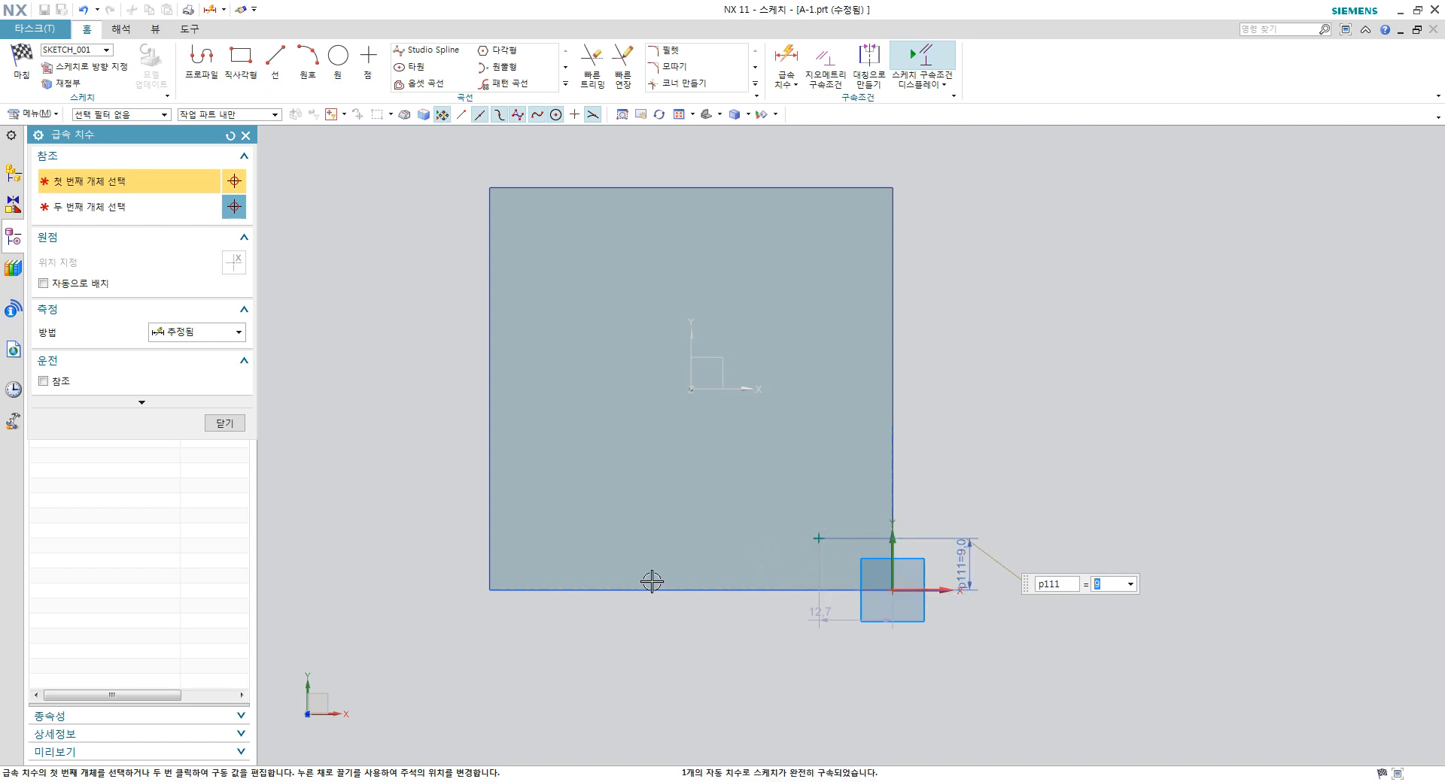
Step: Dimension the hole point 54 mm from the face's left edge and finish the point sketch
{"action": "left_click", "coordinate": [489, 530]}
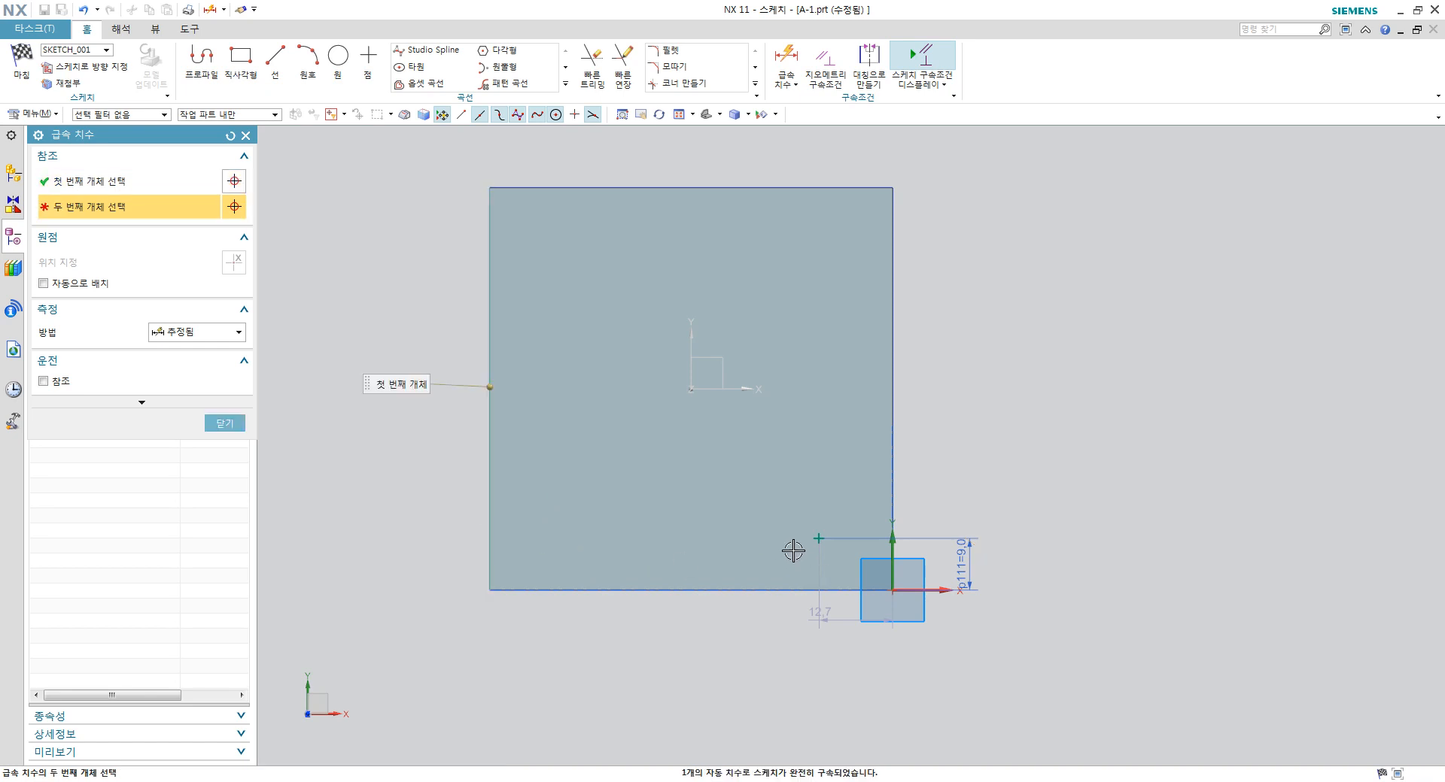
{"action": "left_click", "coordinate": [819, 539]}
{"action": "left_click", "coordinate": [662, 628]}
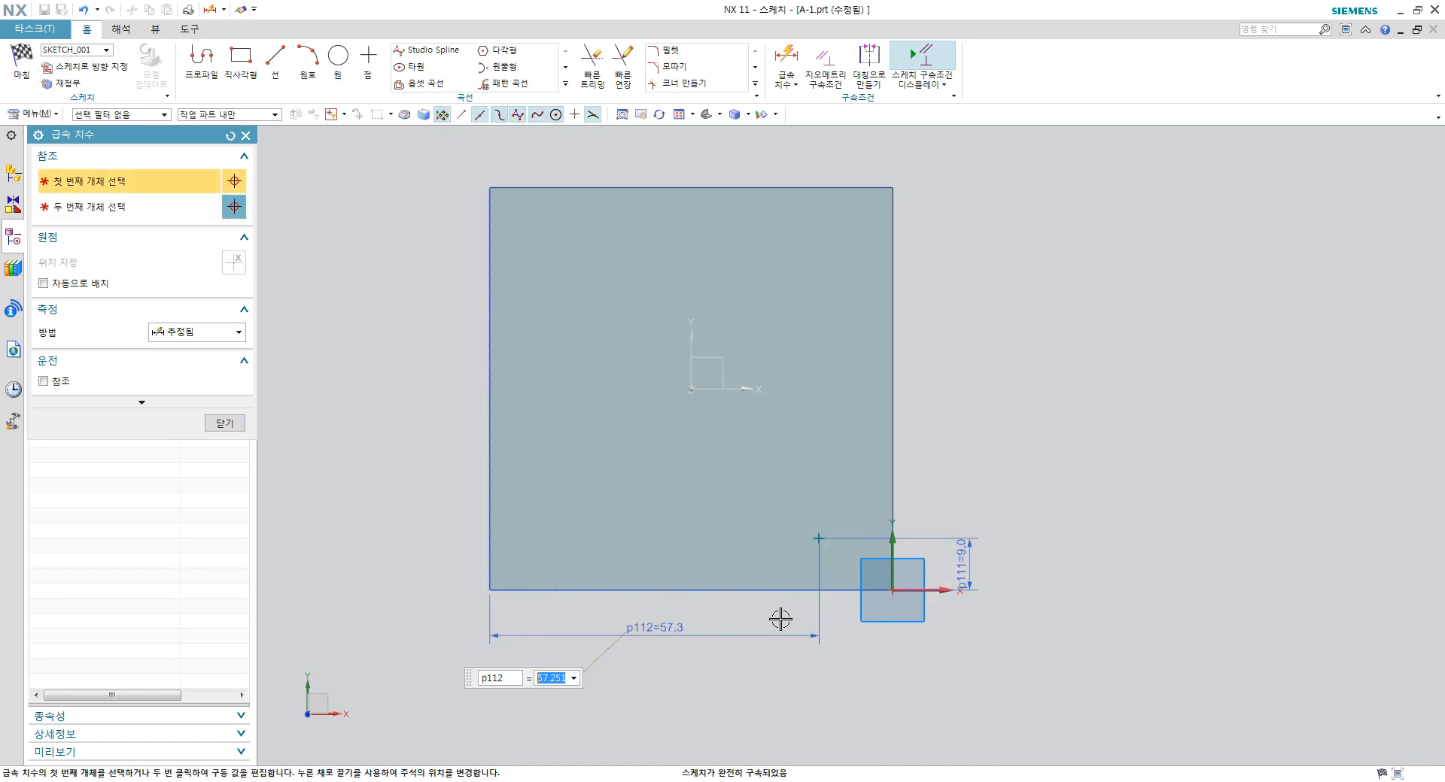
{"action": "type", "text": "7"}
{"action": "key", "text": "Return"}
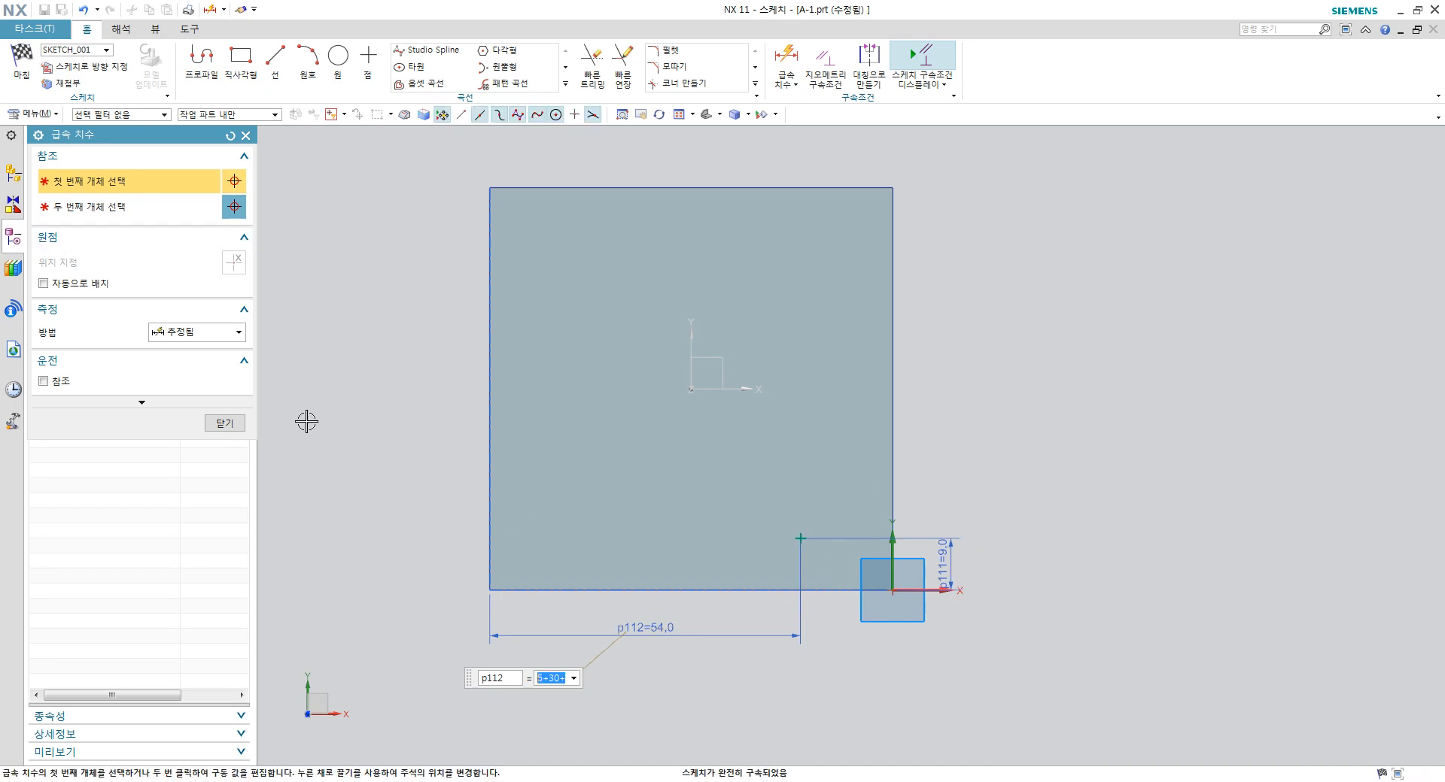
{"action": "left_click", "coordinate": [224, 423]}
{"action": "middle_click_drag", "start_coordinate": [958, 493], "coordinate": [896, 435]}
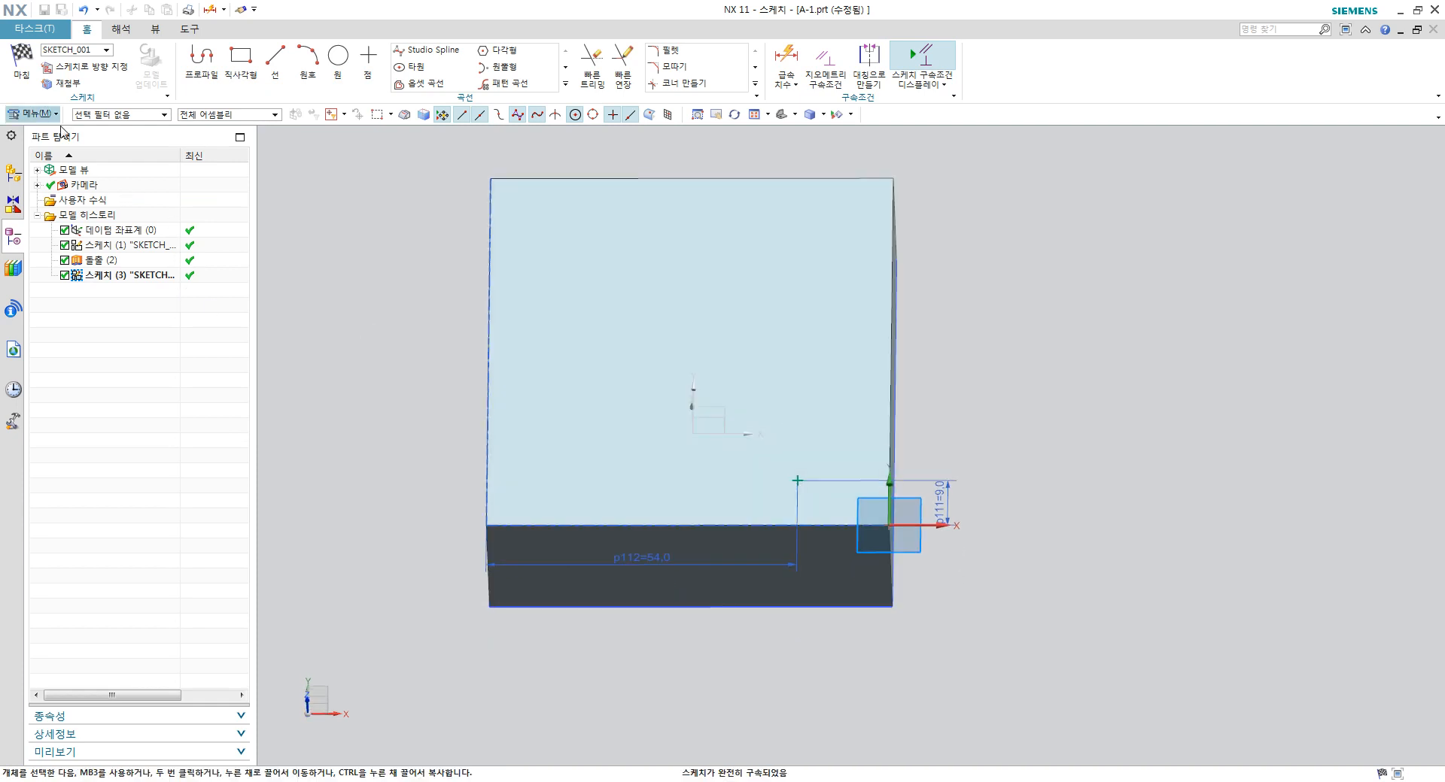
{"action": "left_click", "coordinate": [34, 81]}
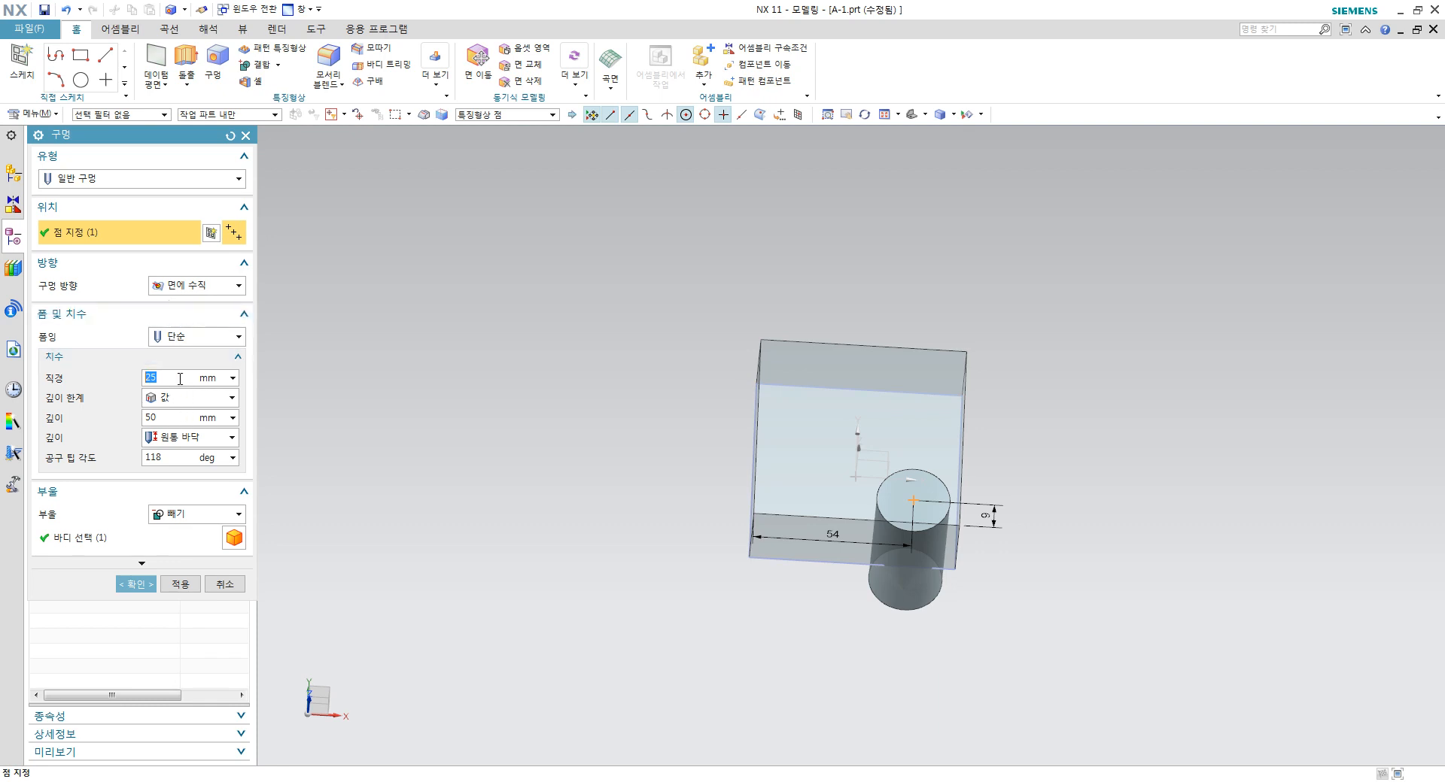
Step: Set the simple hole's diameter to 6.5 mm and create it as a cut in the block
{"action": "type", "text": "6.5"}
{"action": "key", "text": "Return"}
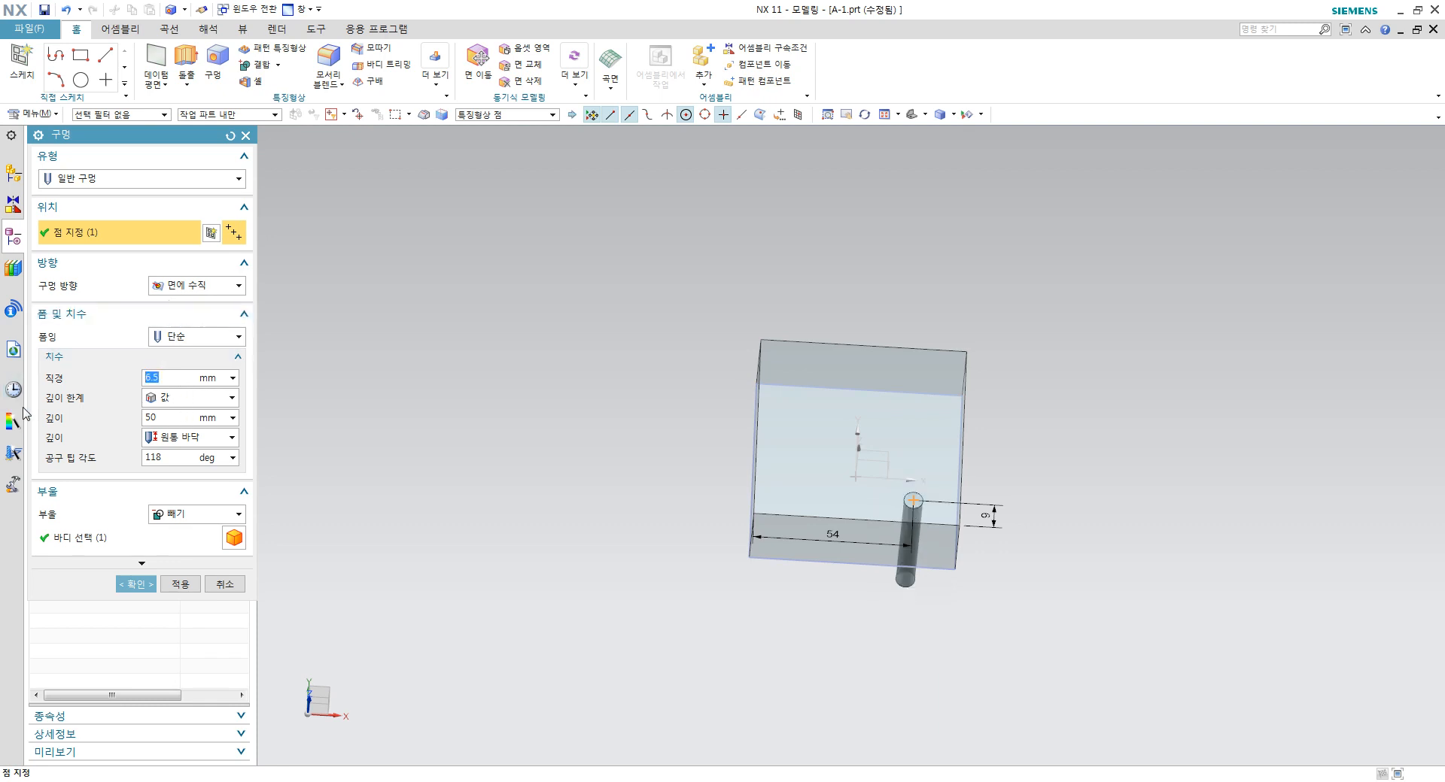
{"action": "left_click", "coordinate": [172, 444]}
{"action": "left_click", "coordinate": [172, 444]}
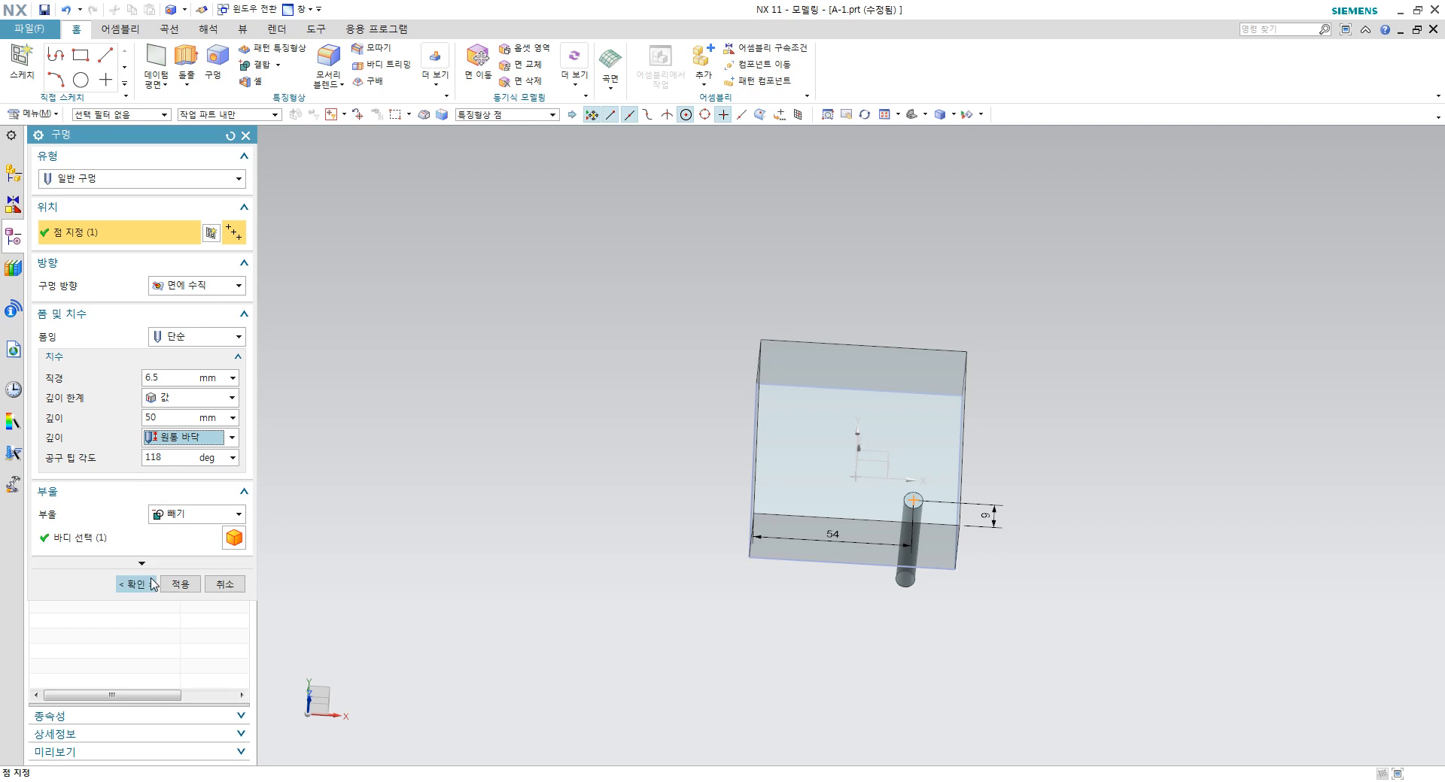
{"action": "left_click", "coordinate": [136, 583]}
Step: Chamfer the hole's rim edges on both the top and bottom faces of the block with a symmetric offset
{"action": "scroll", "coordinate": [948, 496], "scroll_direction": "up", "scroll_amount": 1}
{"action": "mouse_move", "coordinate": [948, 495]}
{"action": "middle_mouse_down"}
{"action": "mouse_move", "coordinate": [922, 351]}
{"action": "mouse_move", "coordinate": [927, 498]}
{"action": "middle_mouse_up"}
{"action": "scroll", "coordinate": [926, 498], "scroll_direction": "up", "scroll_amount": 3}
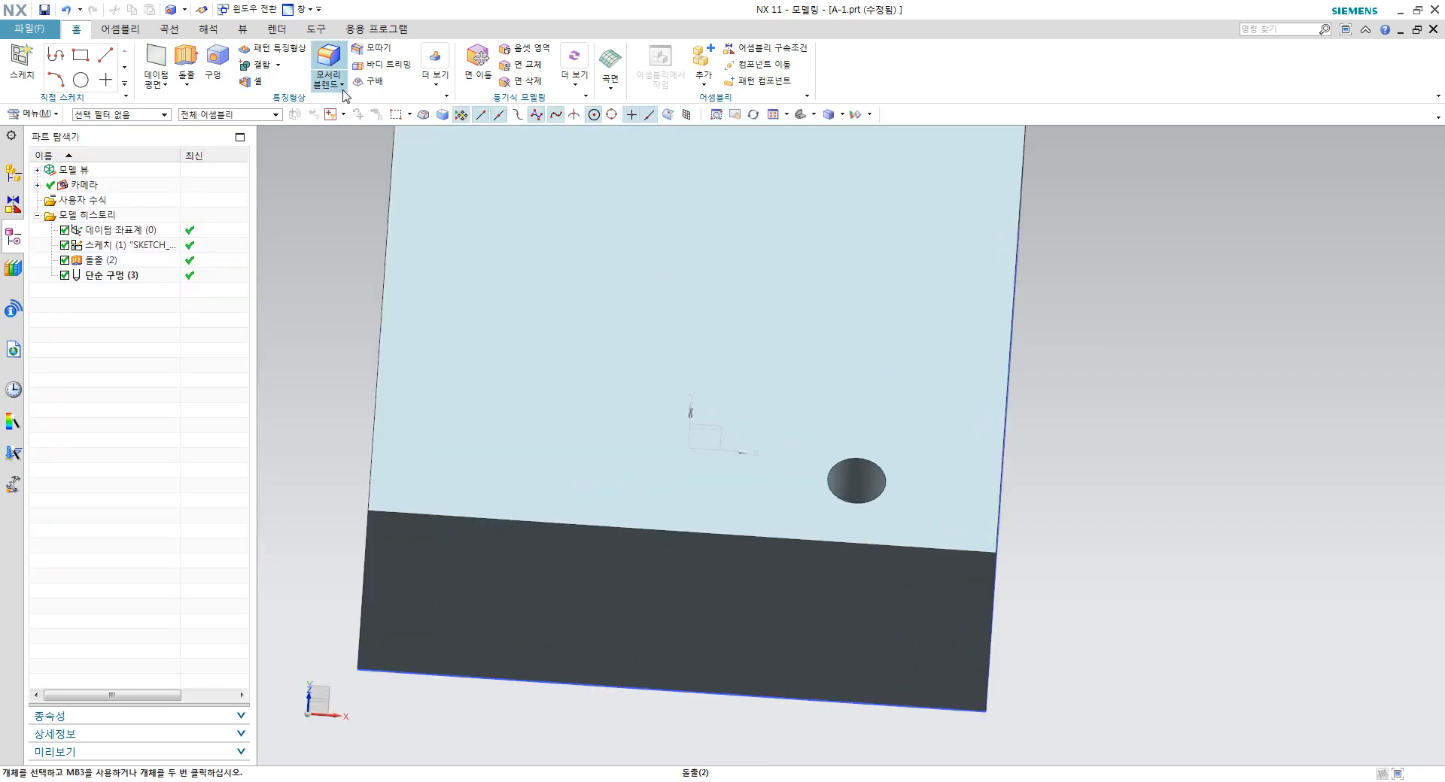
{"action": "left_click", "coordinate": [372, 47]}
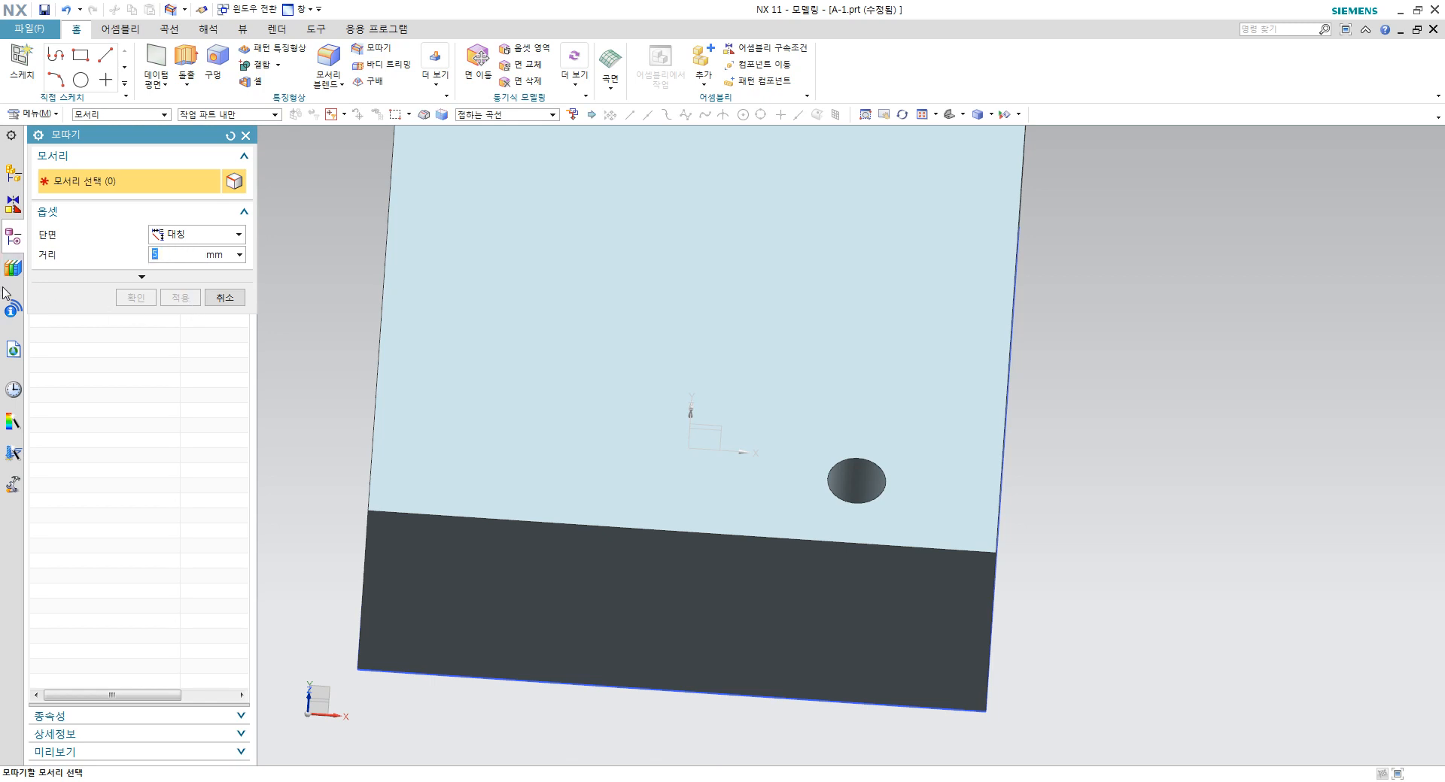
{"action": "left_click", "coordinate": [872, 456]}
{"action": "scroll", "coordinate": [888, 488], "scroll_direction": "down", "scroll_amount": 3}
{"action": "middle_click_drag", "start_coordinate": [897, 489], "coordinate": [908, 361]}
{"action": "scroll", "coordinate": [903, 368], "scroll_direction": "up", "scroll_amount": 3}
{"action": "left_click", "coordinate": [845, 433]}
{"action": "scroll", "coordinate": [861, 432], "scroll_direction": "down", "scroll_amount": 2}
{"action": "middle_click_drag", "start_coordinate": [861, 431], "coordinate": [871, 484]}
{"action": "left_click", "coordinate": [141, 299]}
Step: Cut a detailed right-hand thread in the hole, starting from the block's top face, with a length of 30 mm
{"action": "middle_click_drag", "start_coordinate": [661, 327], "coordinate": [666, 410]}
{"action": "middle_click_drag", "start_coordinate": [838, 520], "coordinate": [827, 430]}
{"action": "key", "text": "Home"}
{"action": "scroll", "coordinate": [922, 444], "scroll_direction": "down", "scroll_amount": 2}
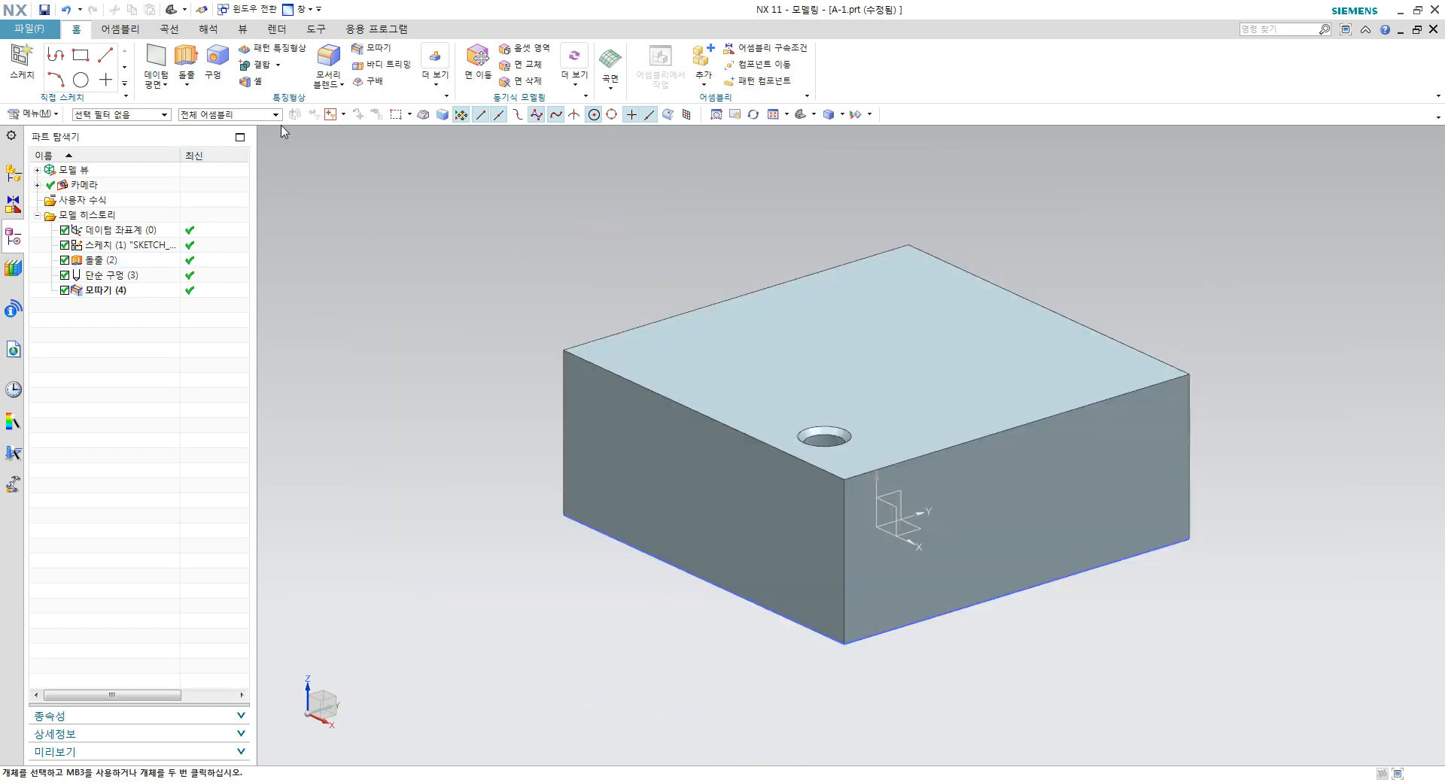
{"action": "left_click", "coordinate": [435, 72]}
{"action": "left_click", "coordinate": [603, 150]}
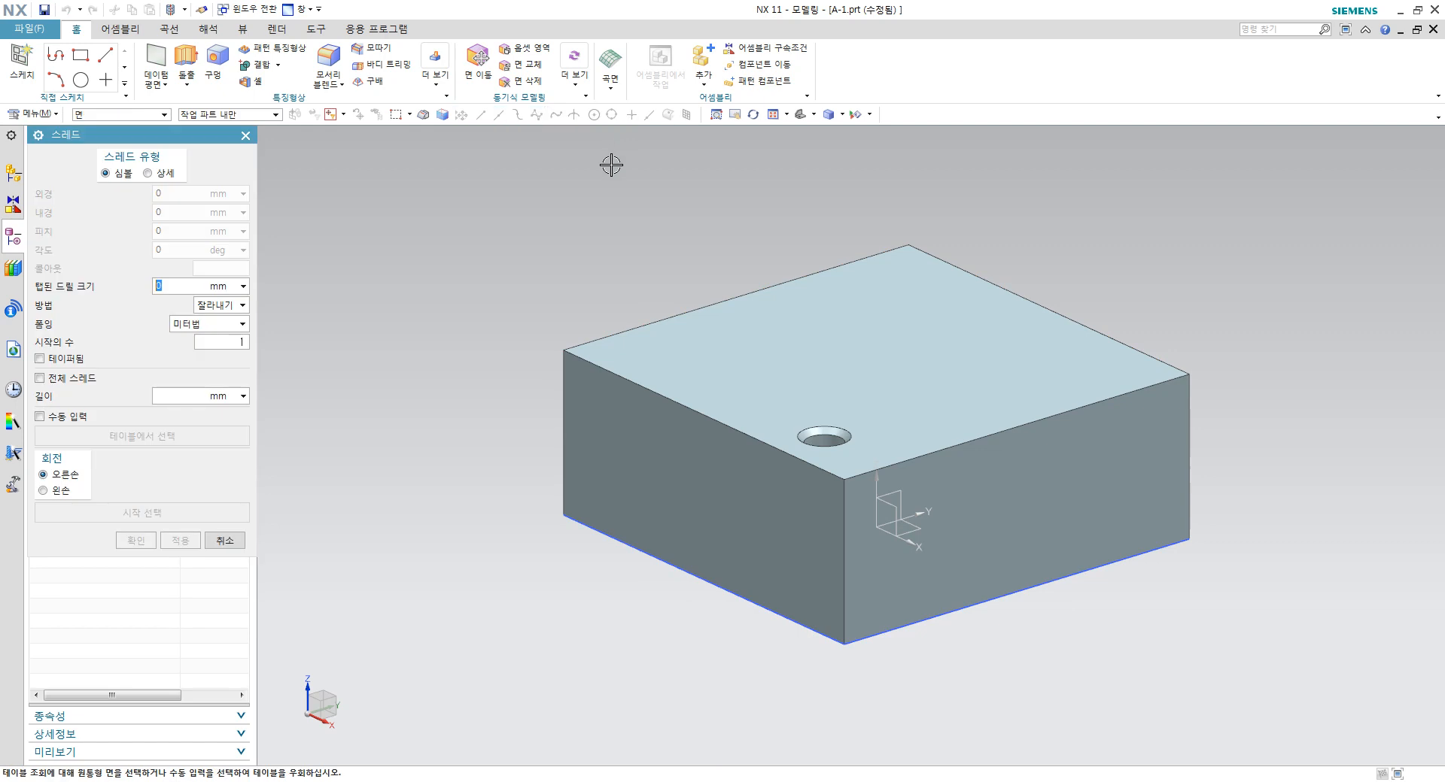
{"action": "left_click", "coordinate": [155, 175]}
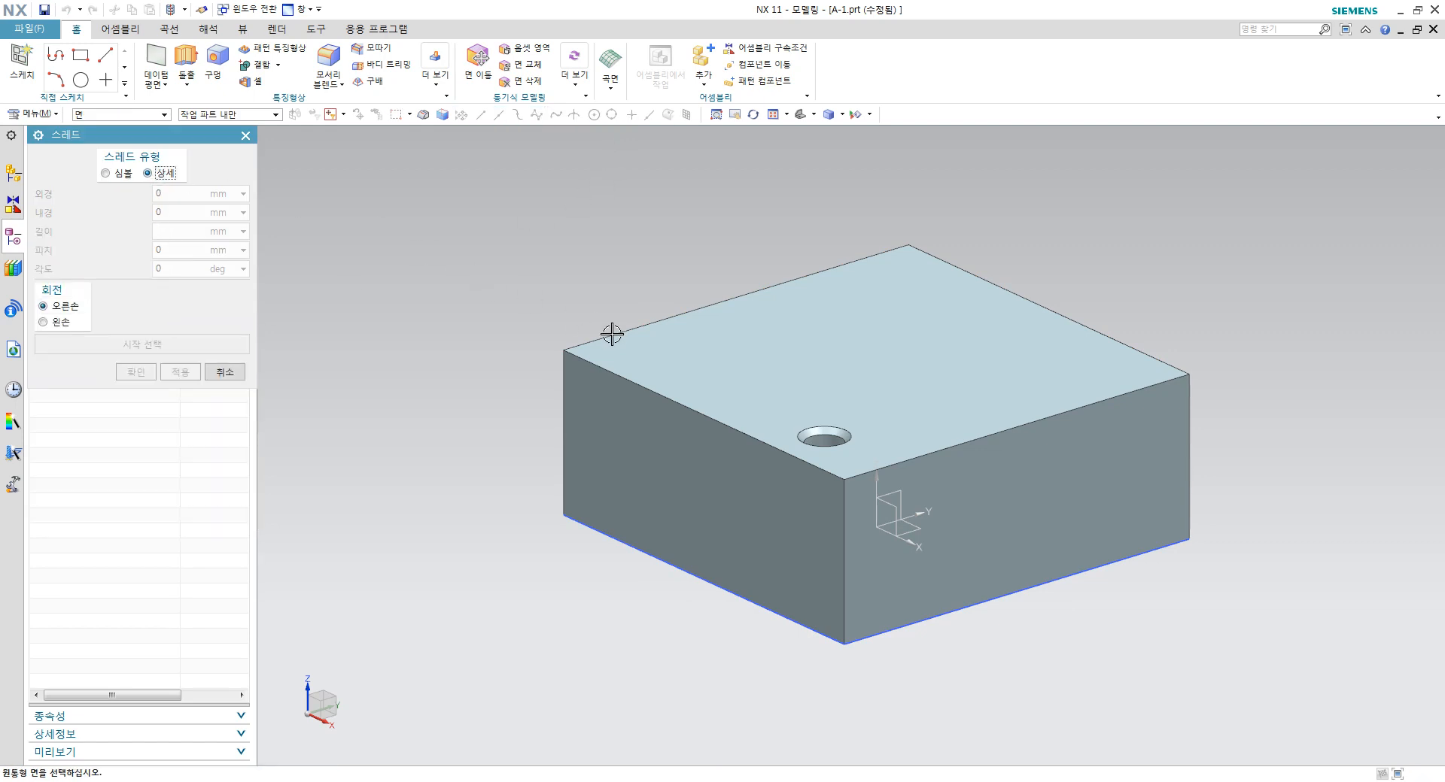
{"action": "scroll", "coordinate": [760, 372], "scroll_direction": "up", "scroll_amount": 3}
{"action": "left_click", "coordinate": [897, 499]}
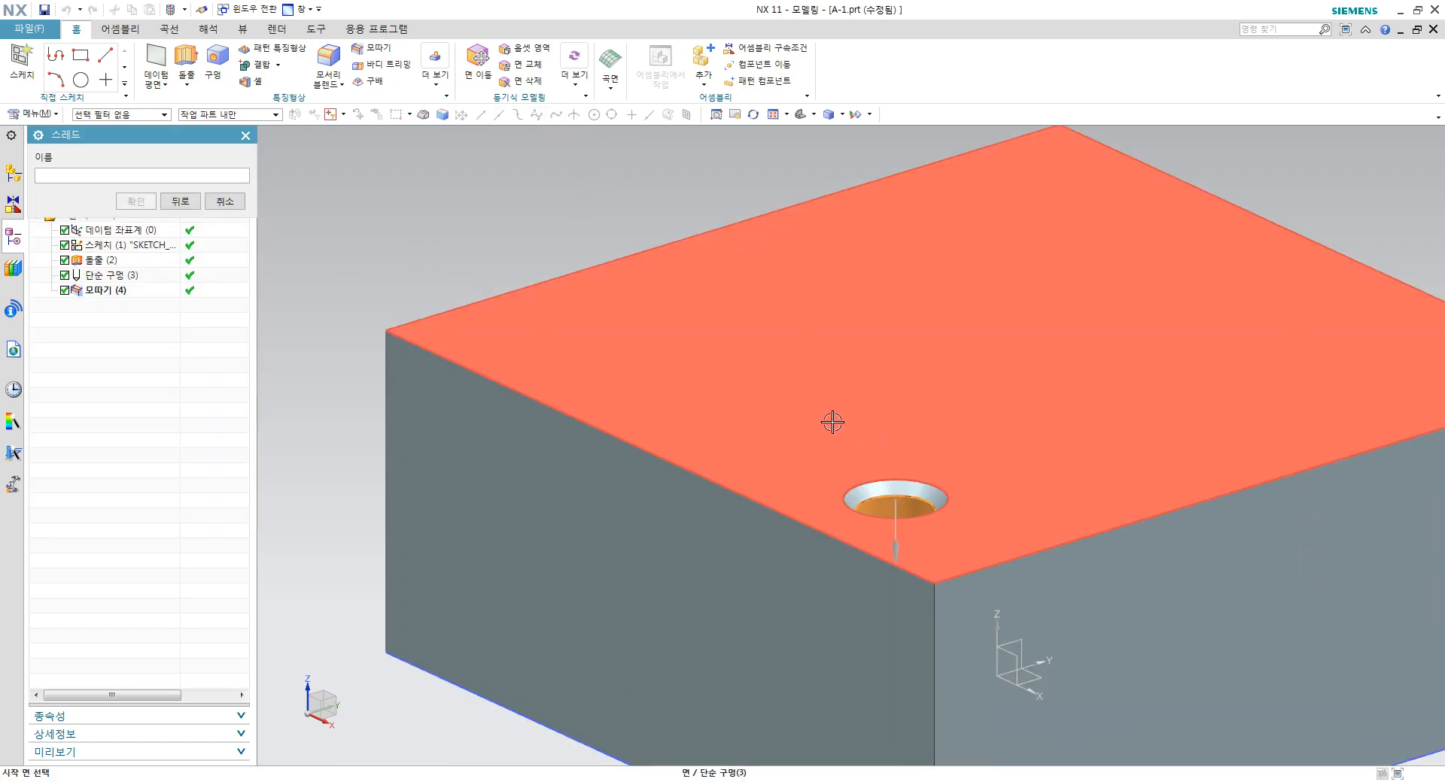
{"action": "left_click", "coordinate": [923, 464]}
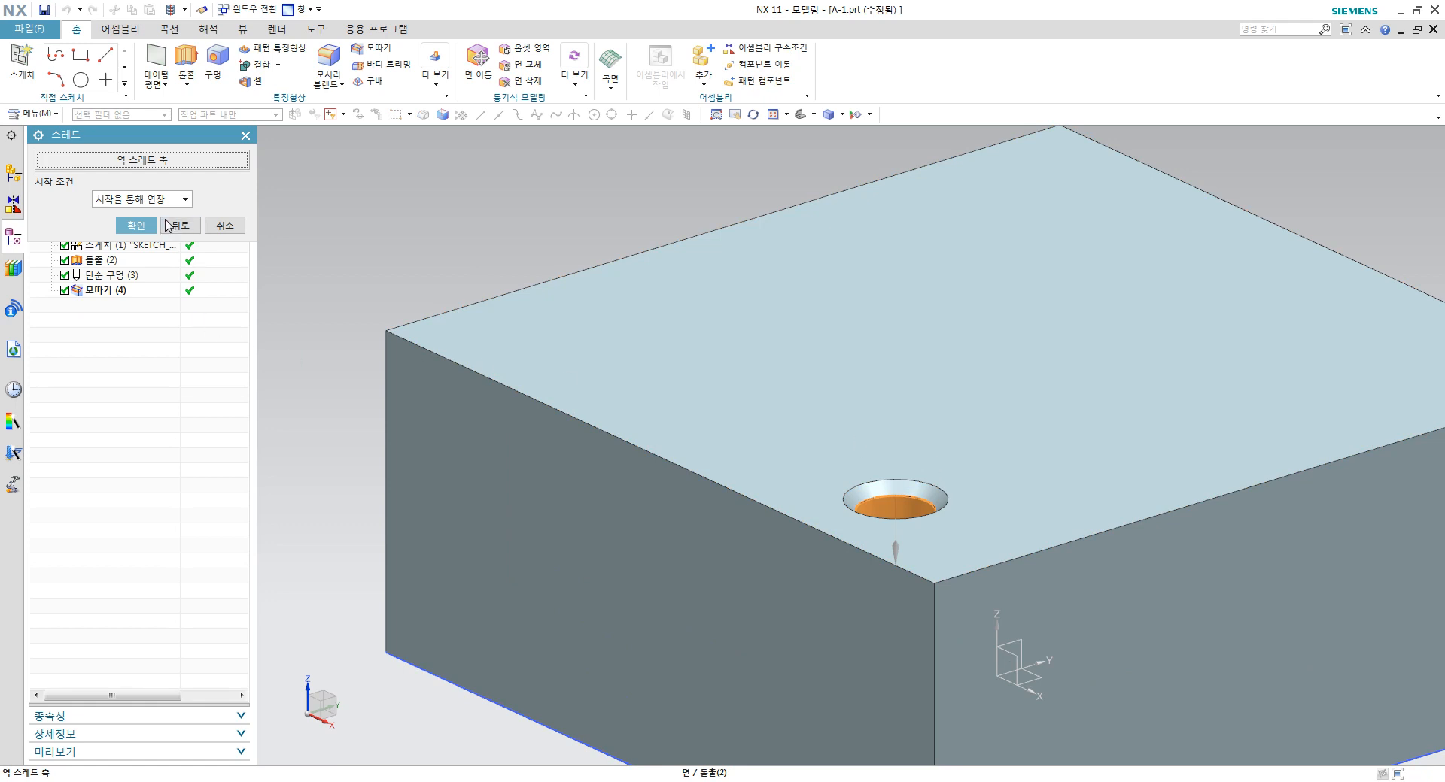
{"action": "left_click", "coordinate": [137, 223]}
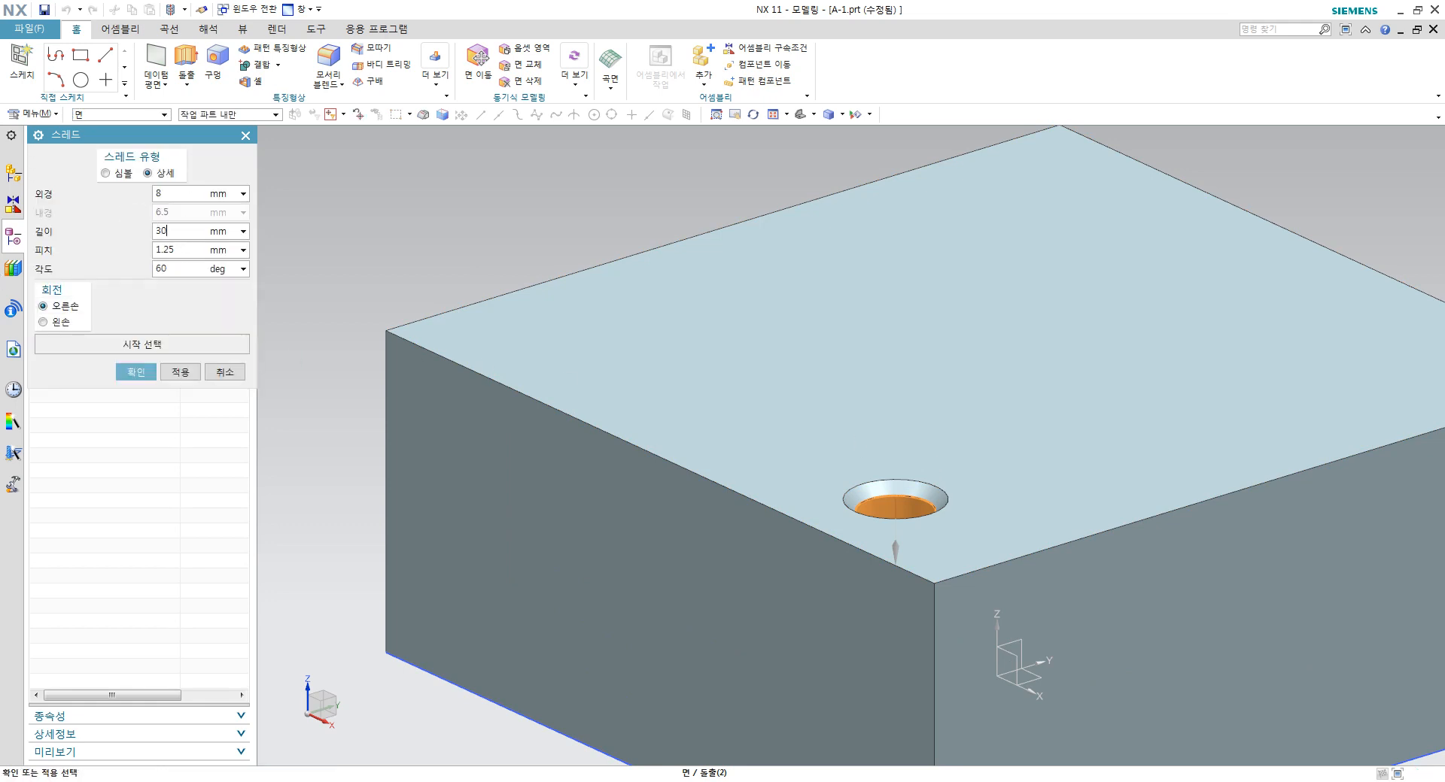
{"action": "left_click", "coordinate": [135, 371]}
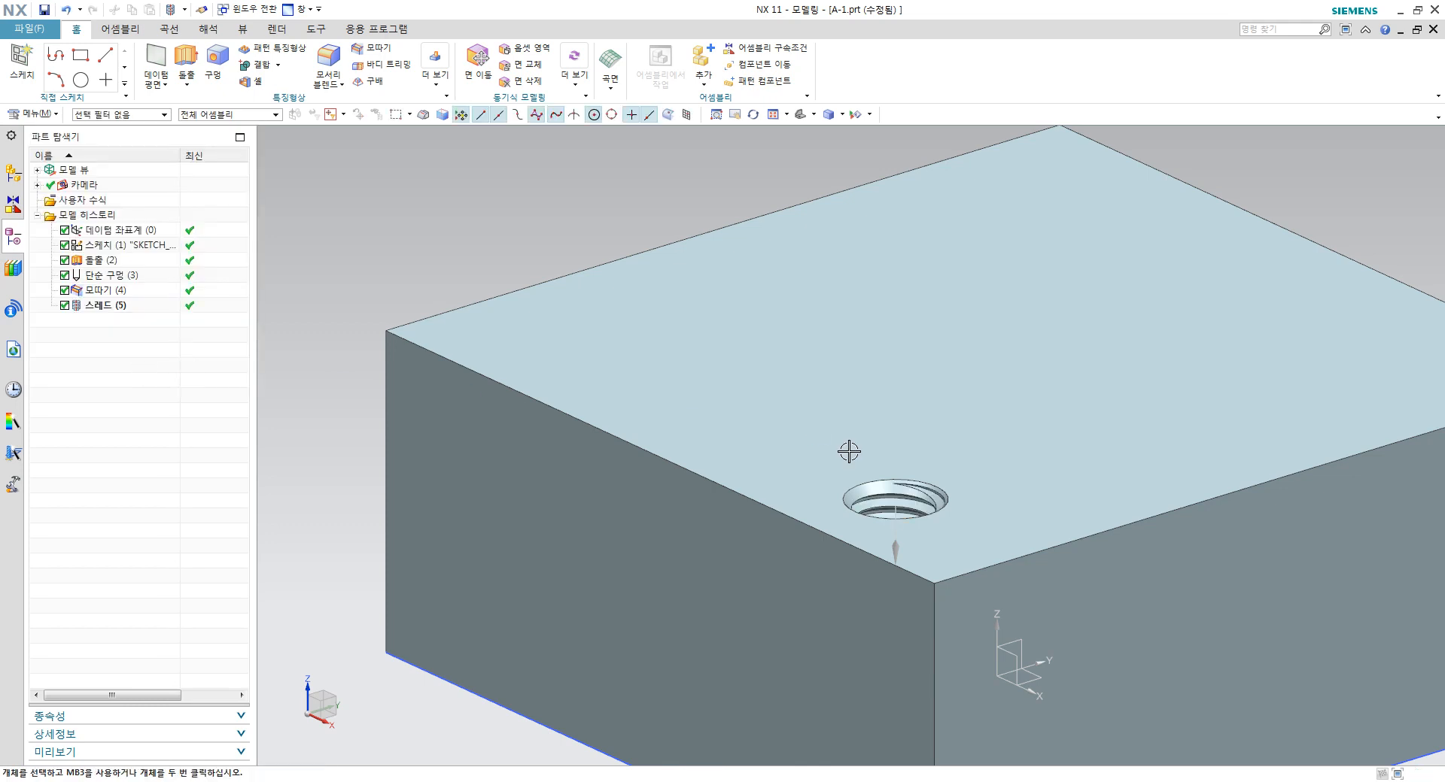
Step: Set the view to the block's bottom and hide the base sketch
{"action": "middle_click_drag", "start_coordinate": [848, 452], "coordinate": [859, 505]}
{"action": "scroll", "coordinate": [859, 505], "scroll_direction": "up", "scroll_amount": 10}
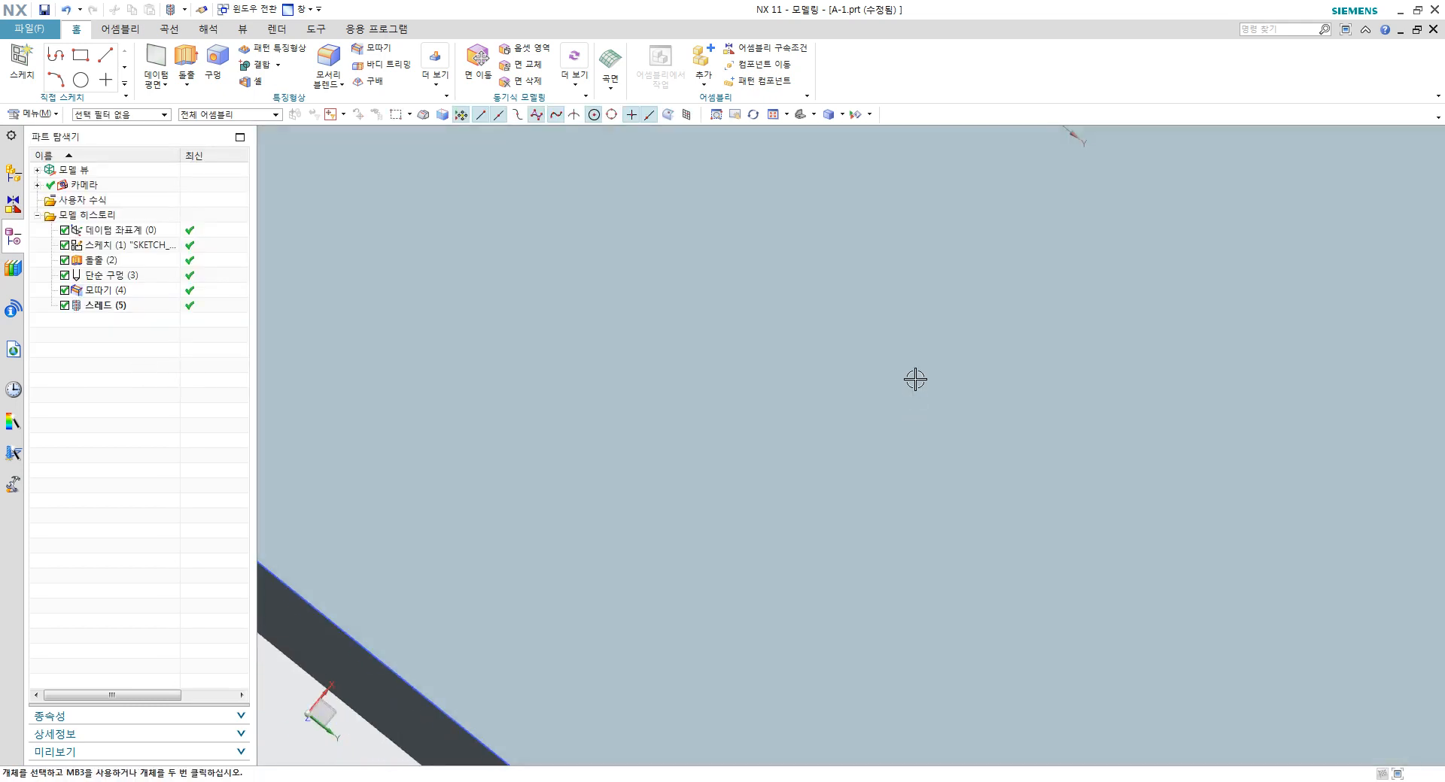
{"action": "scroll", "coordinate": [915, 379], "scroll_direction": "down", "scroll_amount": 10}
{"action": "middle_click_drag", "start_coordinate": [948, 255], "coordinate": [1022, 425]}
{"action": "left_click", "coordinate": [1022, 424]}
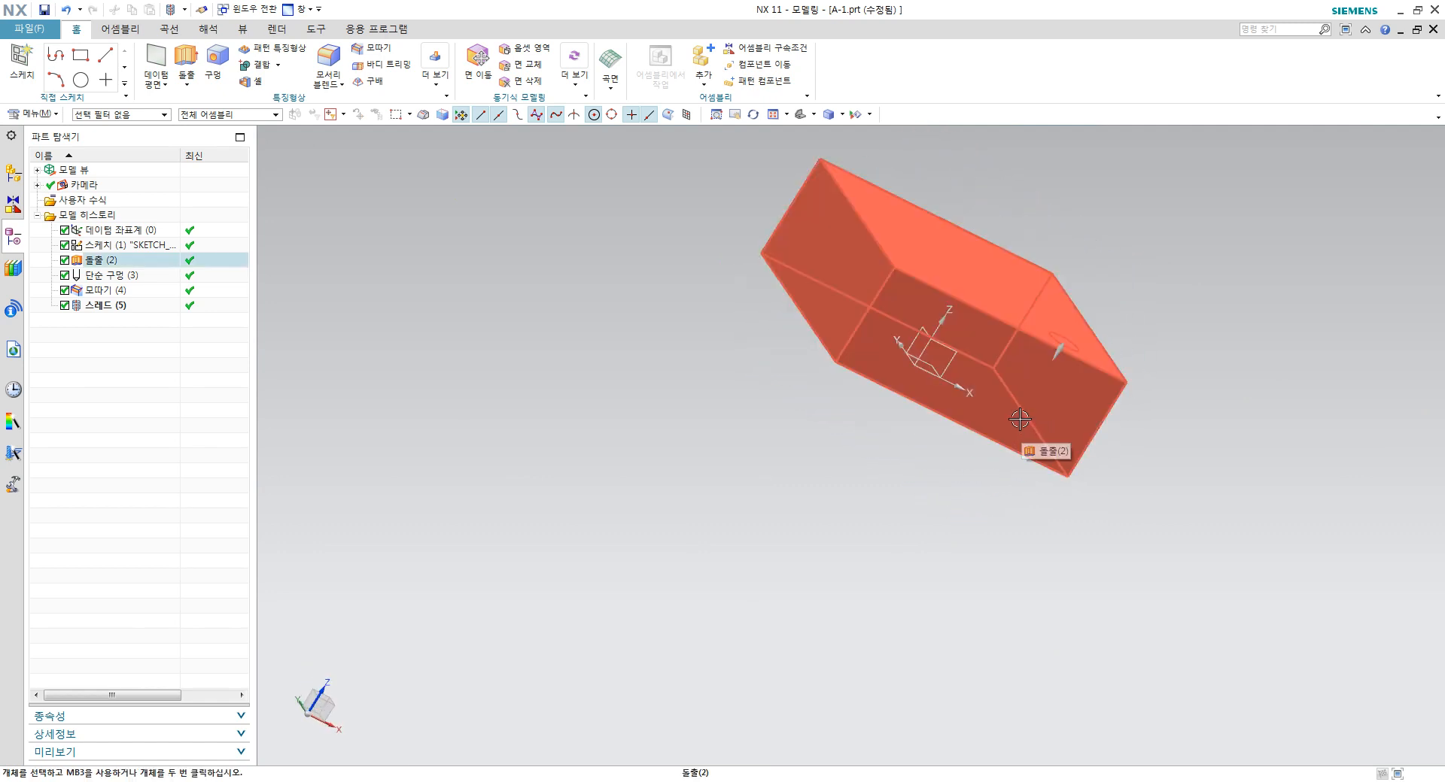
{"action": "middle_click_drag", "start_coordinate": [964, 422], "coordinate": [984, 301]}
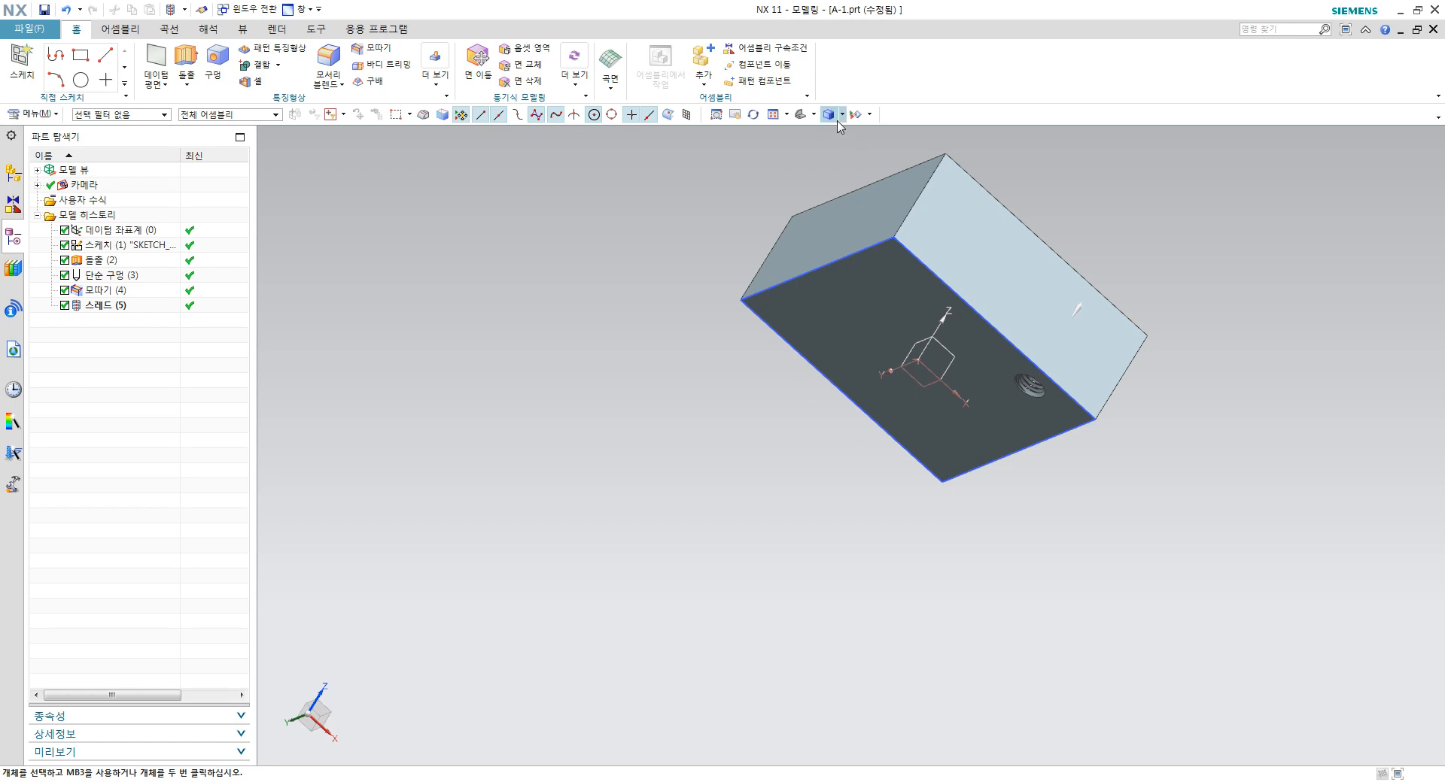
{"action": "left_click", "coordinate": [813, 114]}
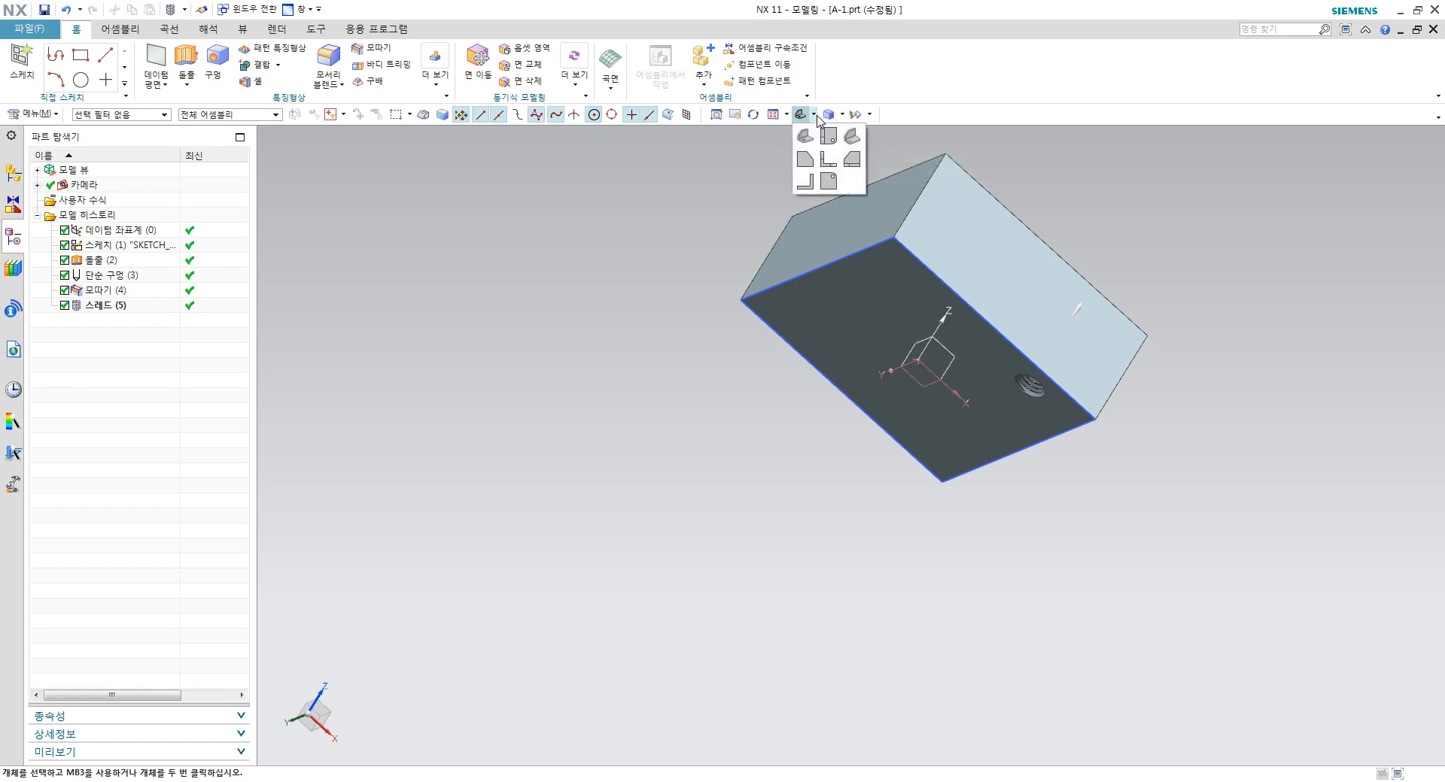
{"action": "left_click", "coordinate": [829, 181]}
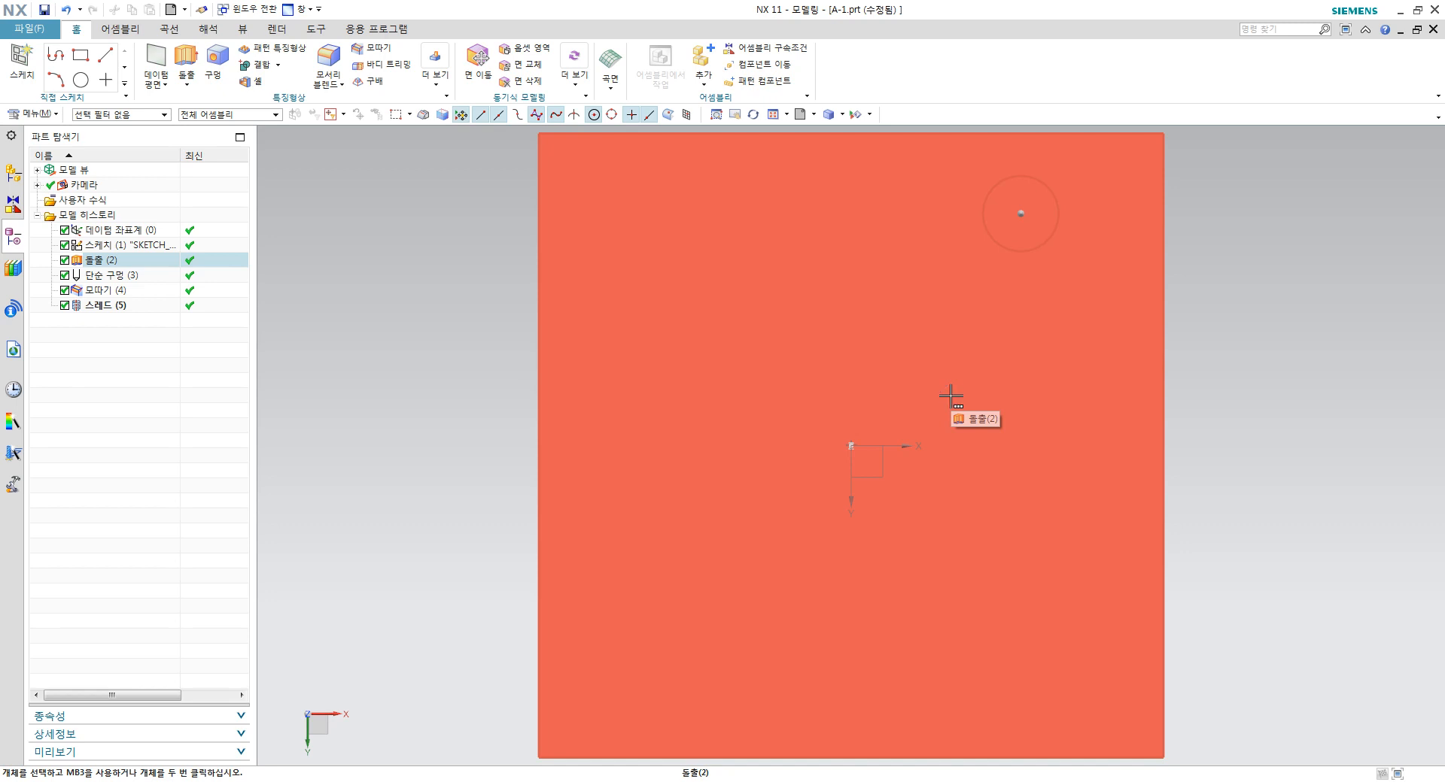
{"action": "scroll", "coordinate": [899, 381], "scroll_direction": "down", "scroll_amount": 4}
{"action": "scroll", "coordinate": [936, 306], "scroll_direction": "up", "scroll_amount": 2}
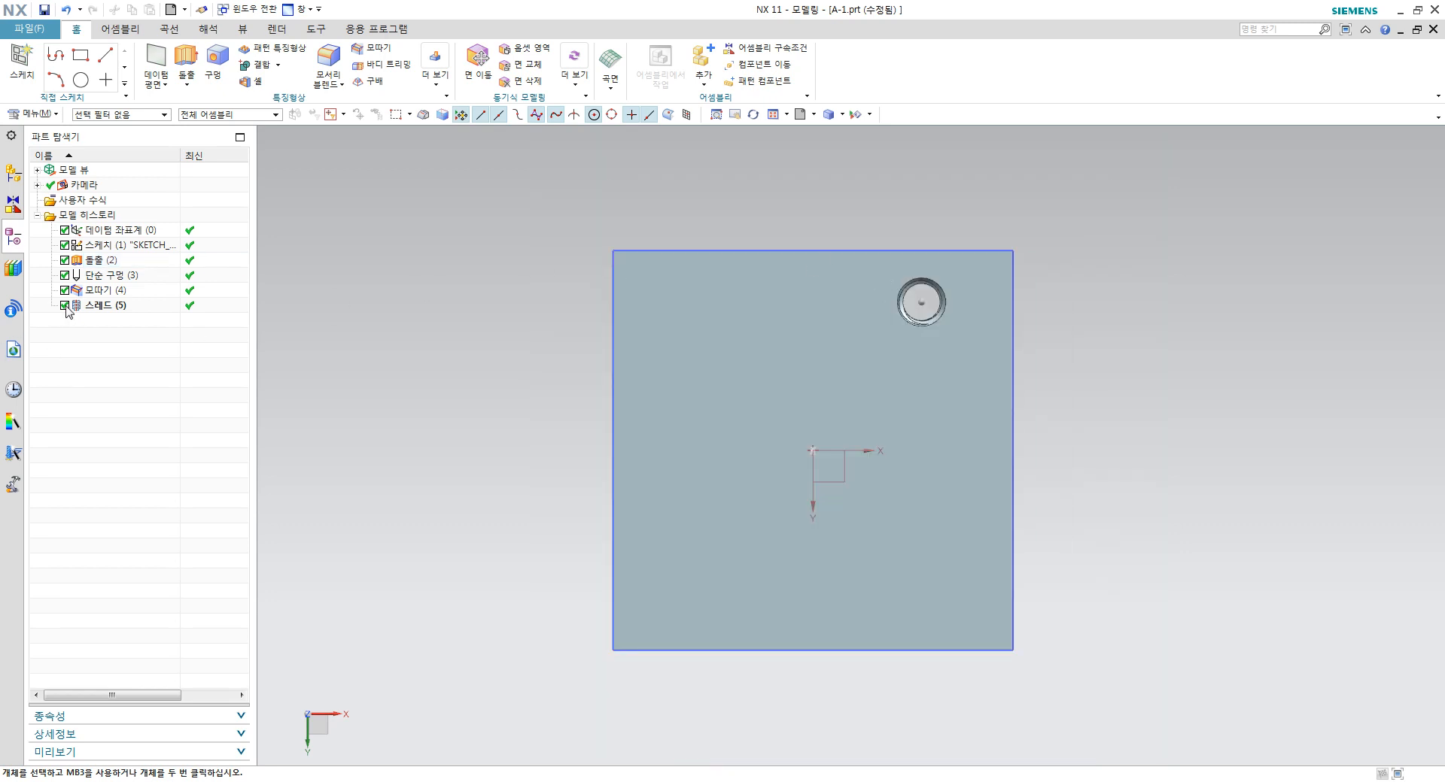
{"action": "right_click", "coordinate": [110, 246]}
{"action": "left_click", "coordinate": [162, 256]}
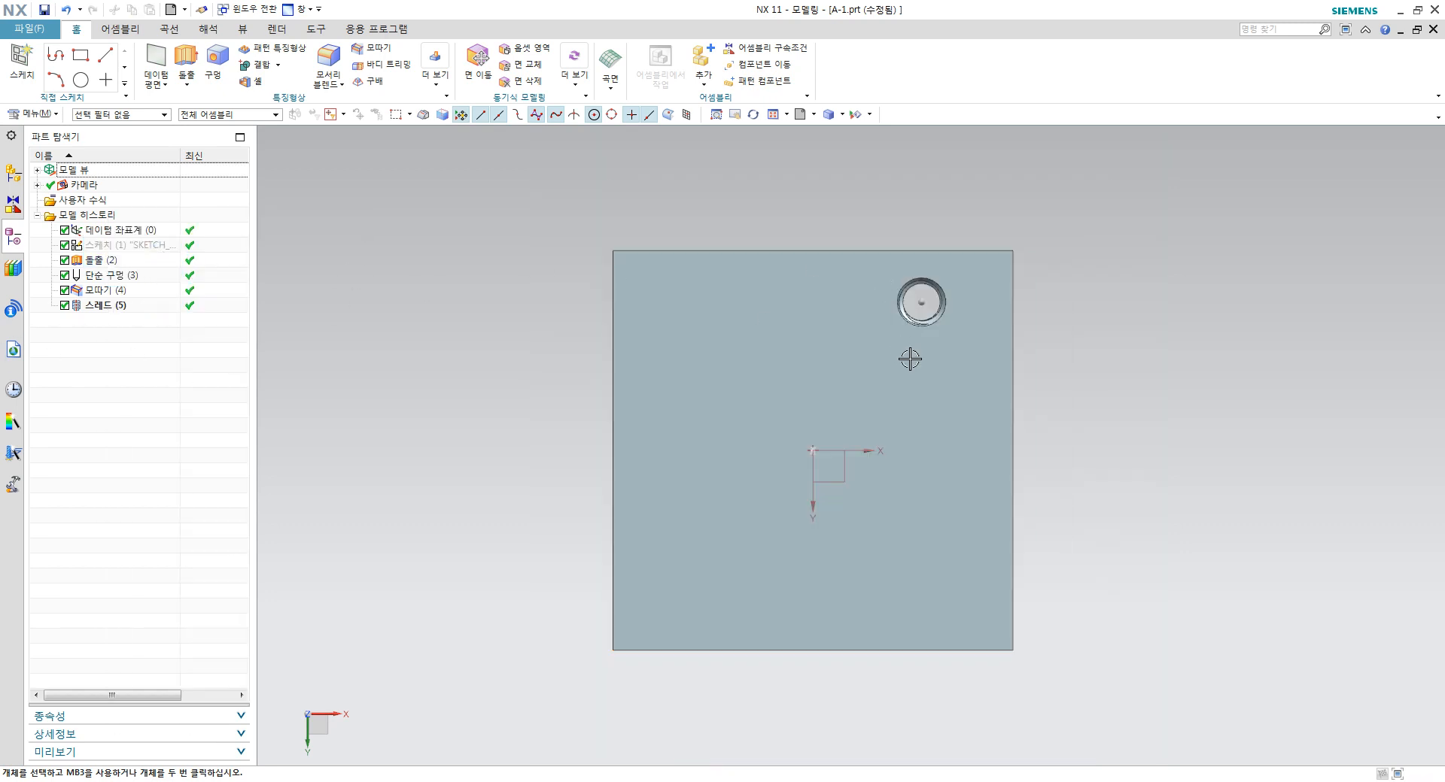
Step: Create a sketch on the block's bottom face with its origin at the face's corner
{"action": "middle_click_drag", "start_coordinate": [869, 417], "coordinate": [716, 366], "text": "shift"}
{"action": "scroll", "coordinate": [686, 384], "scroll_direction": "up", "scroll_amount": 2}
{"action": "scroll", "coordinate": [686, 384], "scroll_direction": "down", "scroll_amount": 1}
{"action": "left_click", "coordinate": [22, 60]}
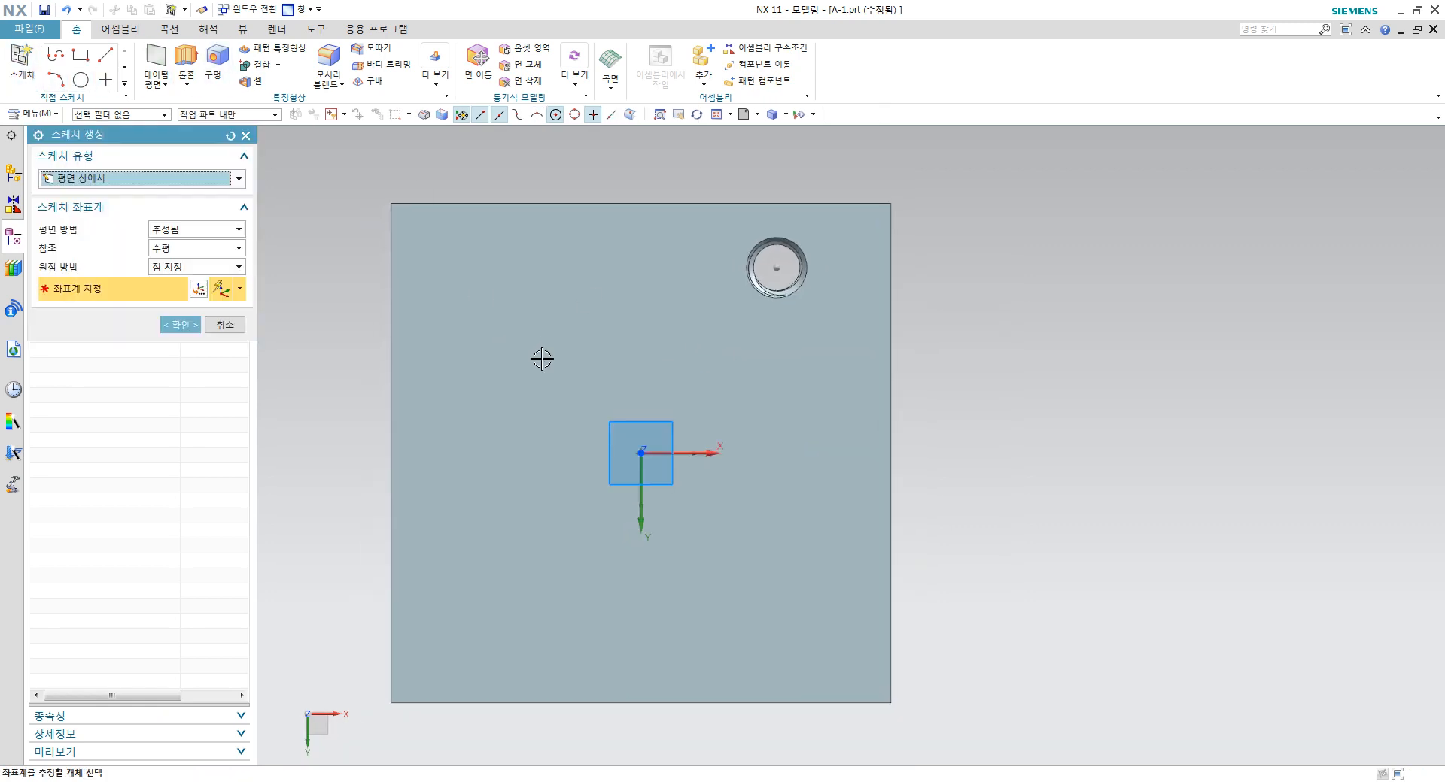
{"action": "left_click", "coordinate": [180, 325]}
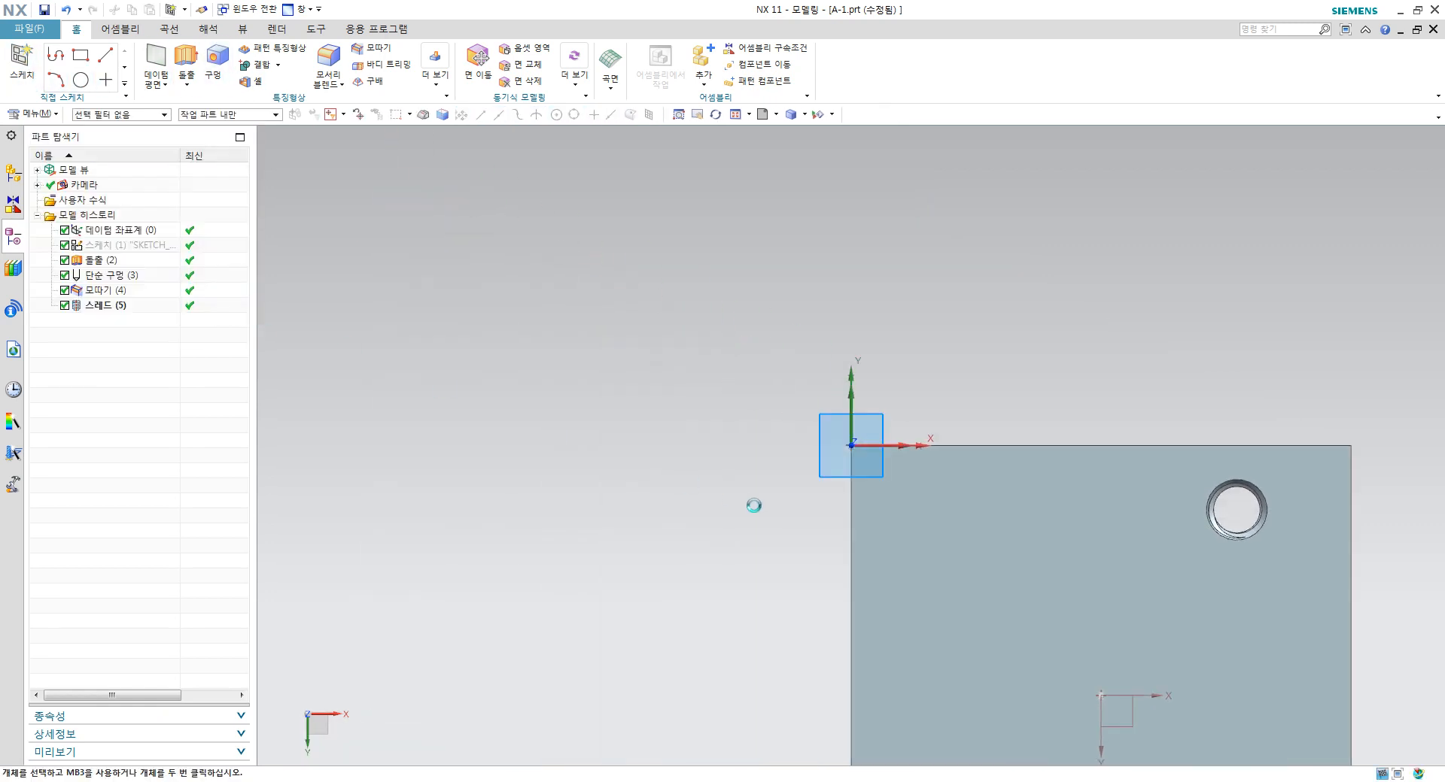
{"action": "middle_click_drag", "start_coordinate": [1104, 606], "coordinate": [741, 342], "text": "shift"}
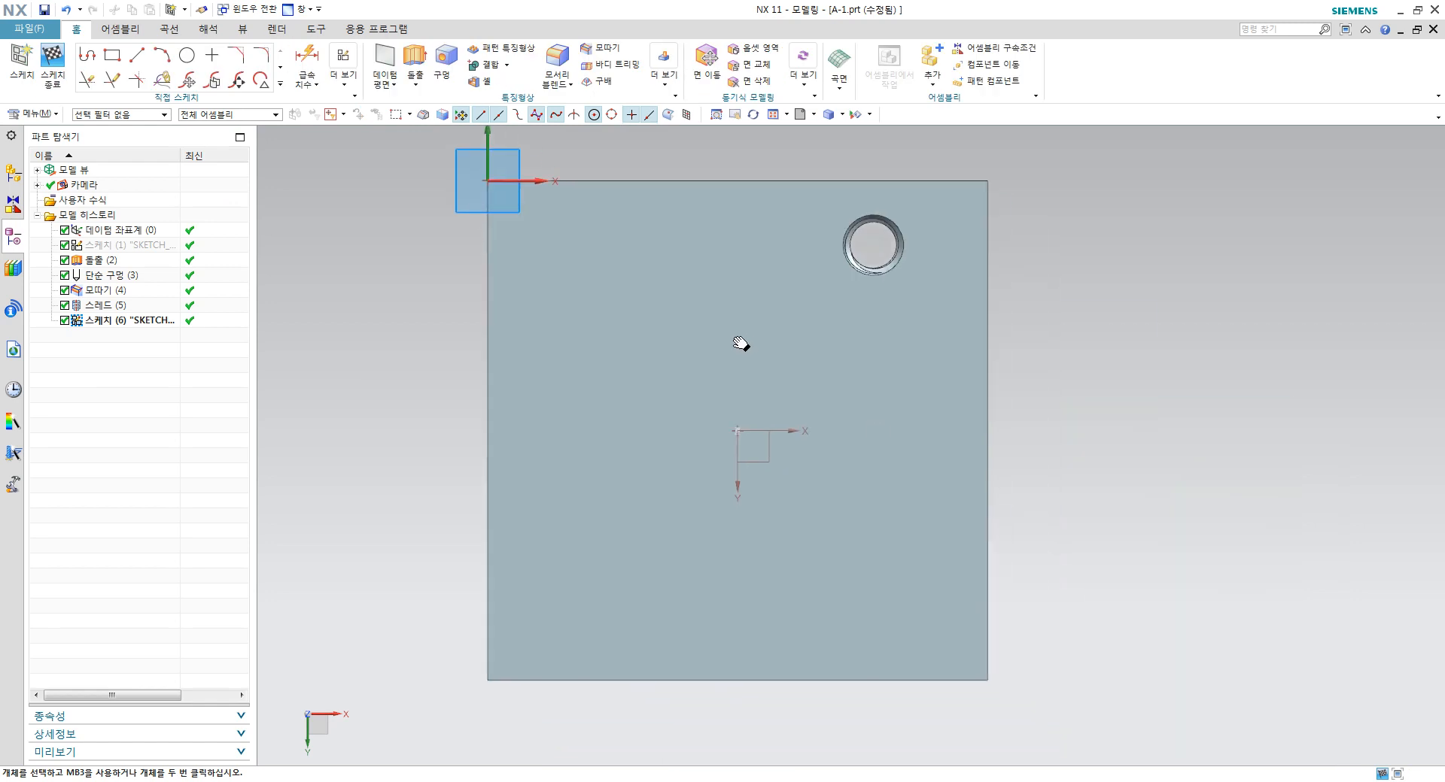
Step: Place an ellipse with a 12.5 mm major radius, 15 mm minor radius and 45° rotation on the face's upper-left area
{"action": "left_click", "coordinate": [280, 83]}
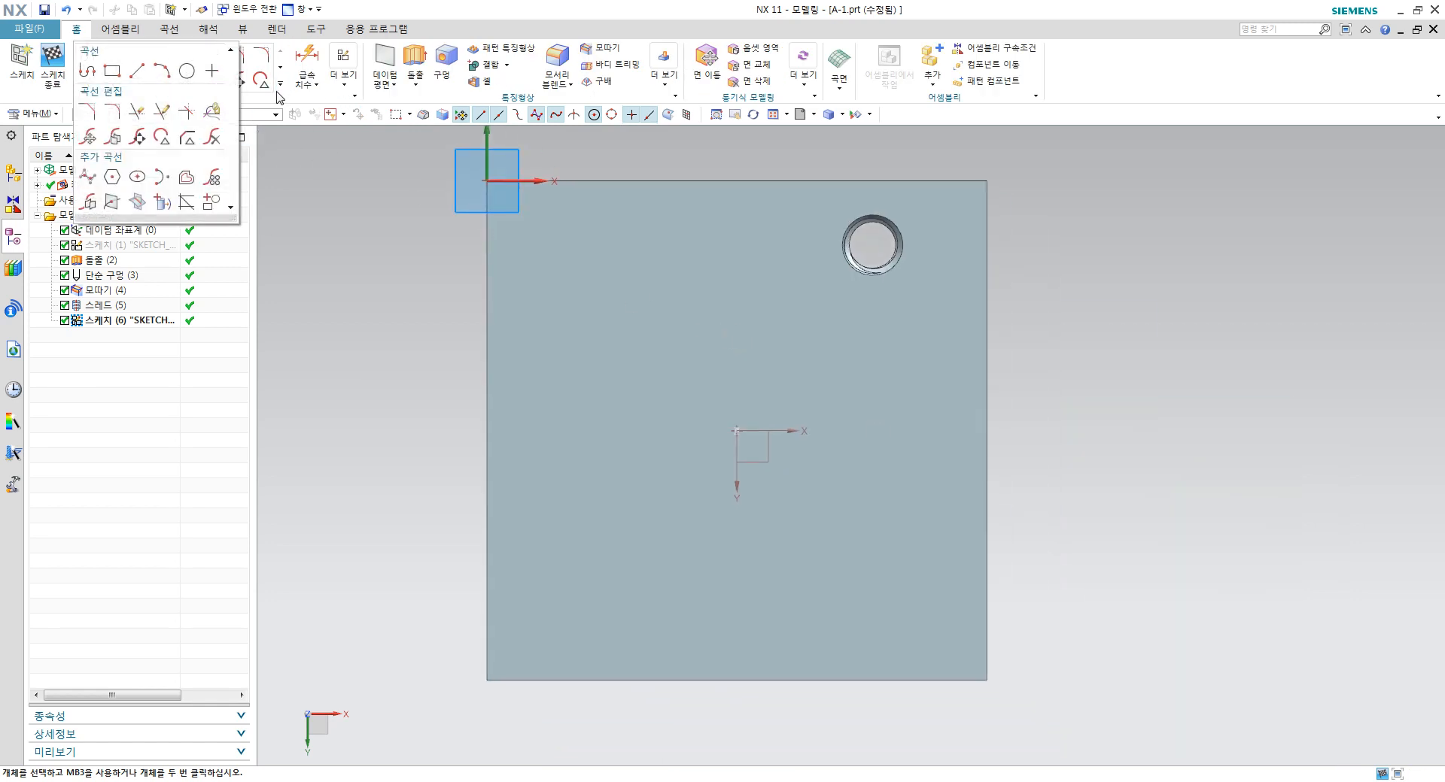
{"action": "left_click", "coordinate": [138, 200]}
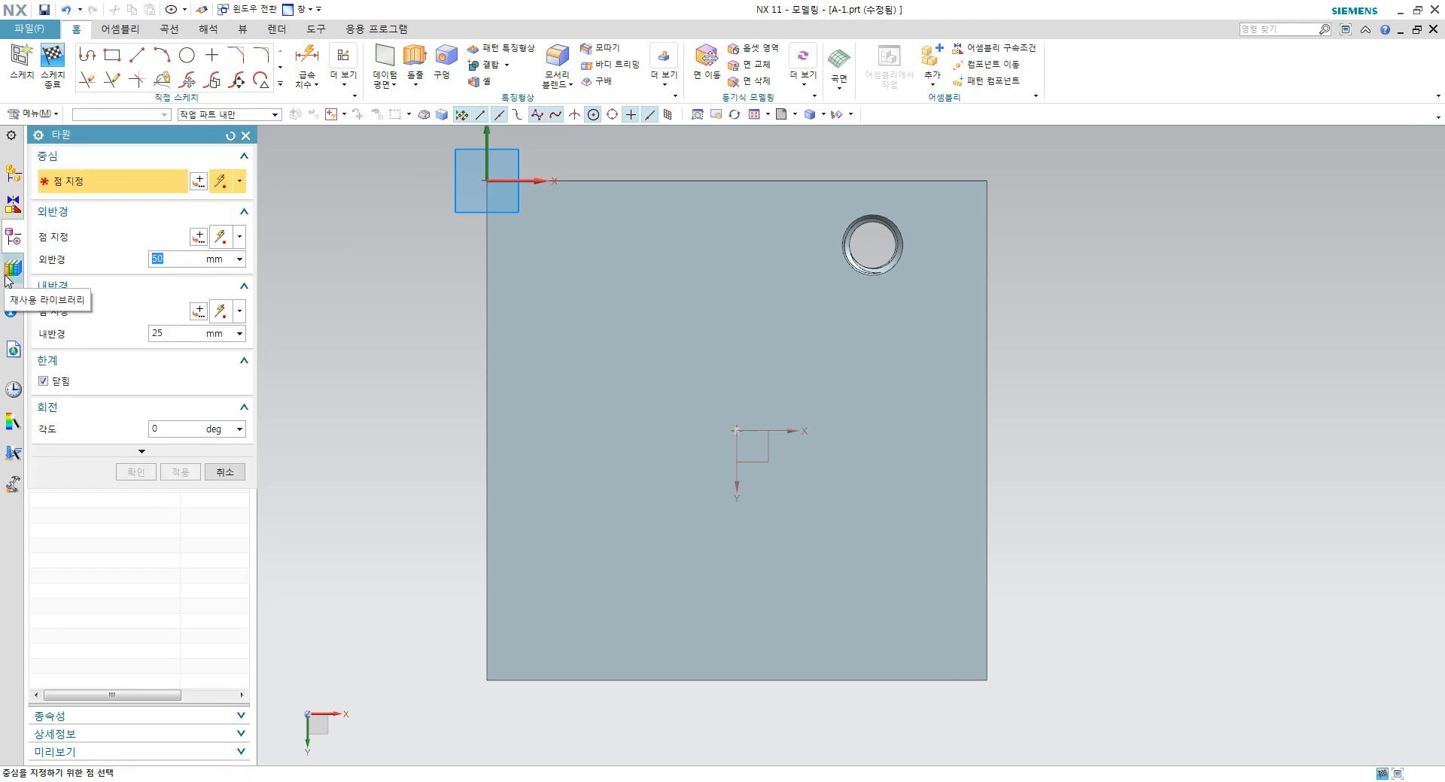
{"action": "left_click", "coordinate": [162, 333]}
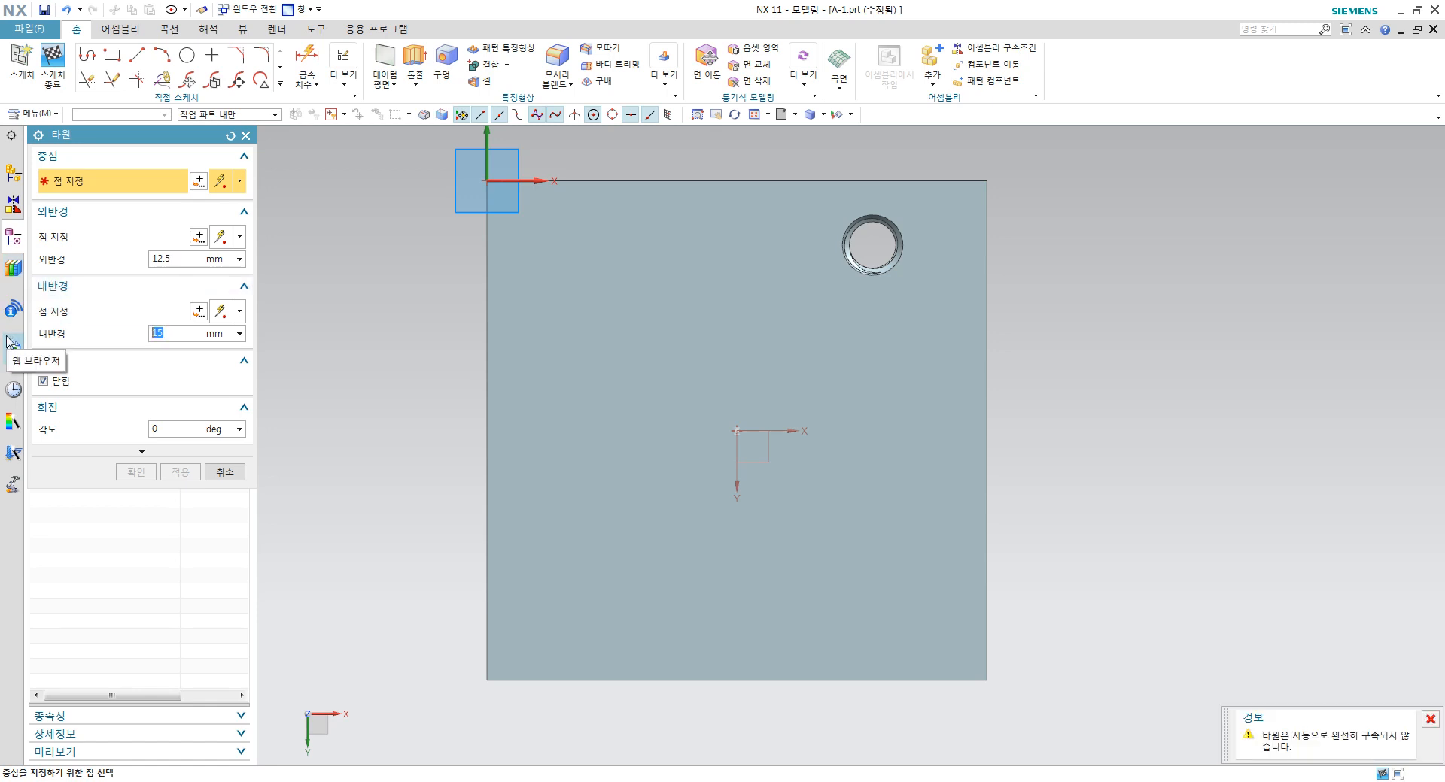
{"action": "key", "text": "Tab"}
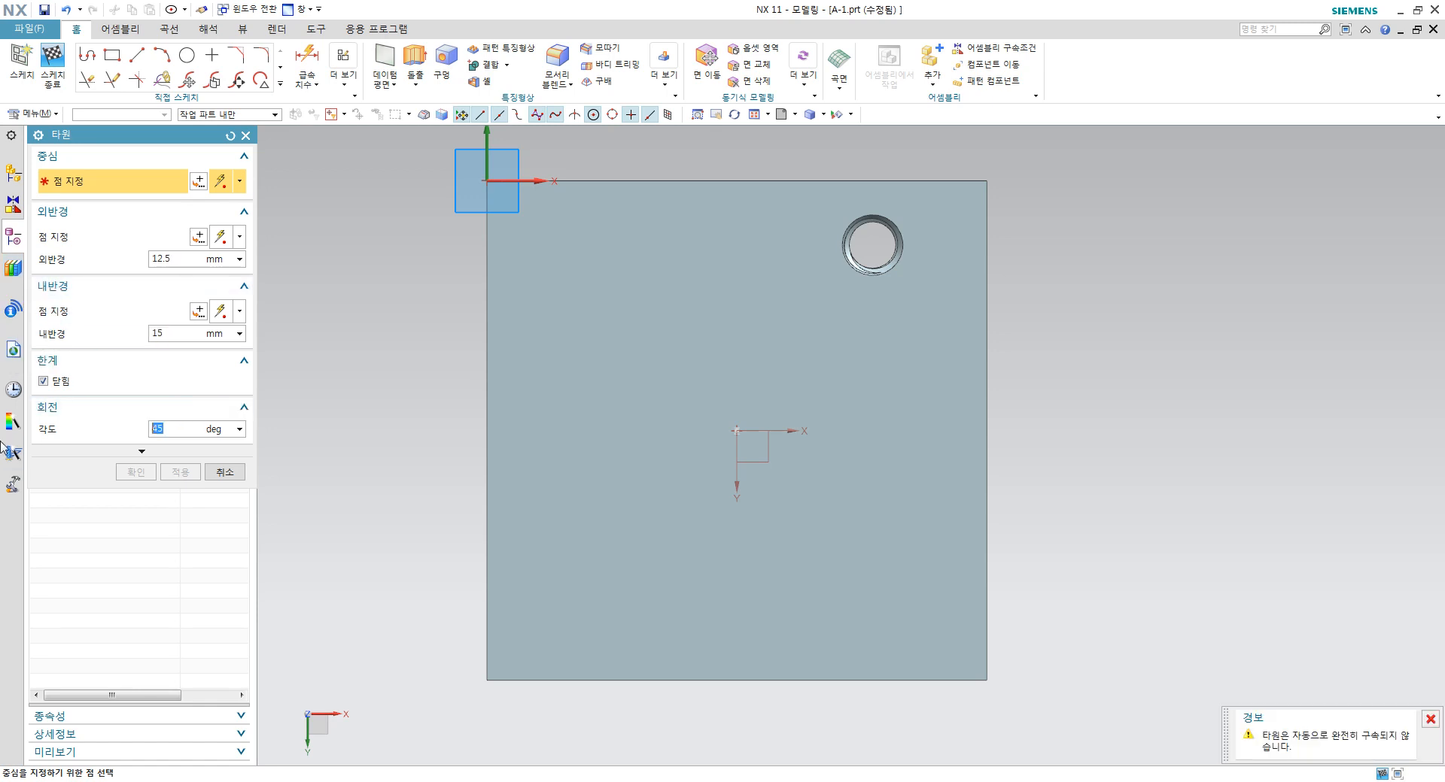
{"action": "left_click", "coordinate": [621, 394]}
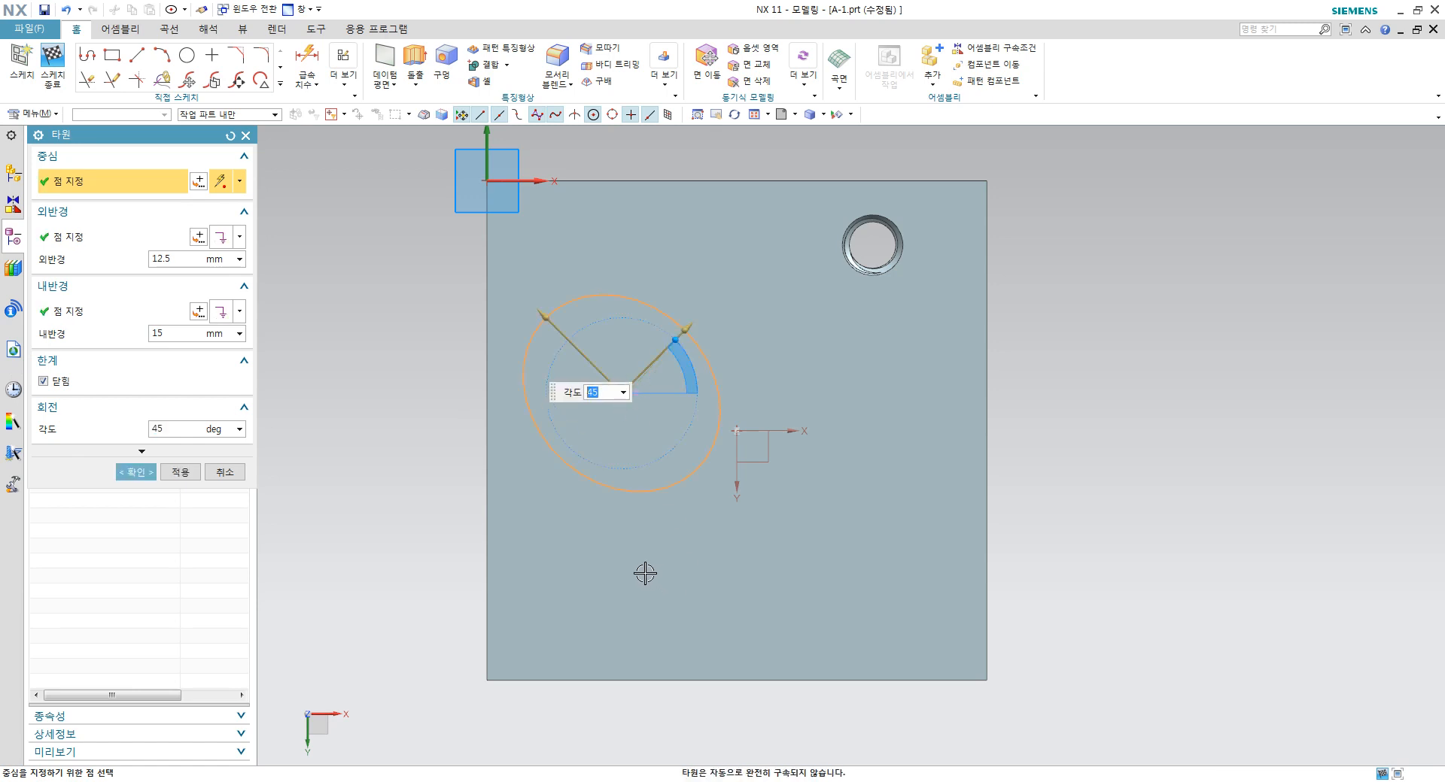
{"action": "left_click", "coordinate": [150, 473]}
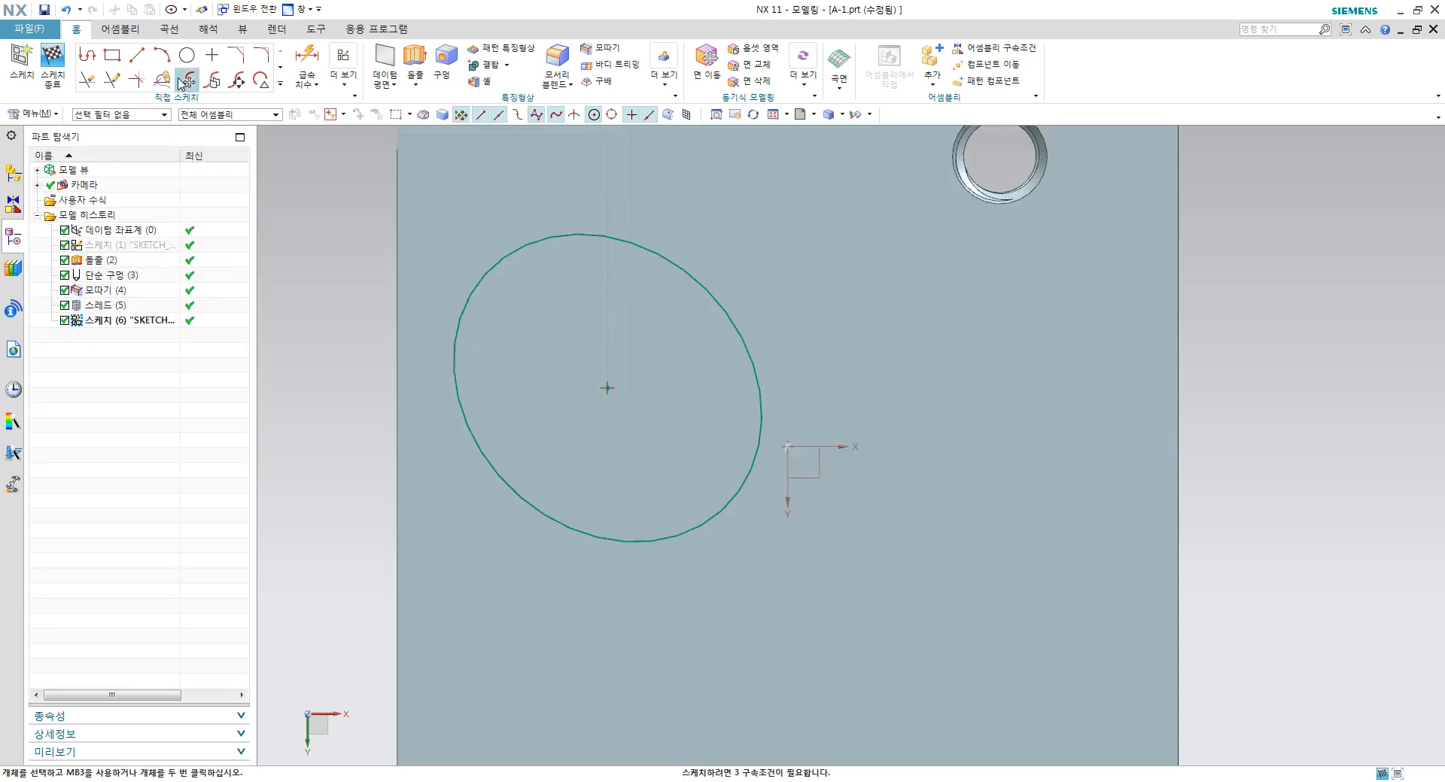
Step: Draw two perpendicular lines from the ellipse's centre along its axes, extending past the ellipse at 45° and 315°
{"action": "left_click", "coordinate": [136, 55]}
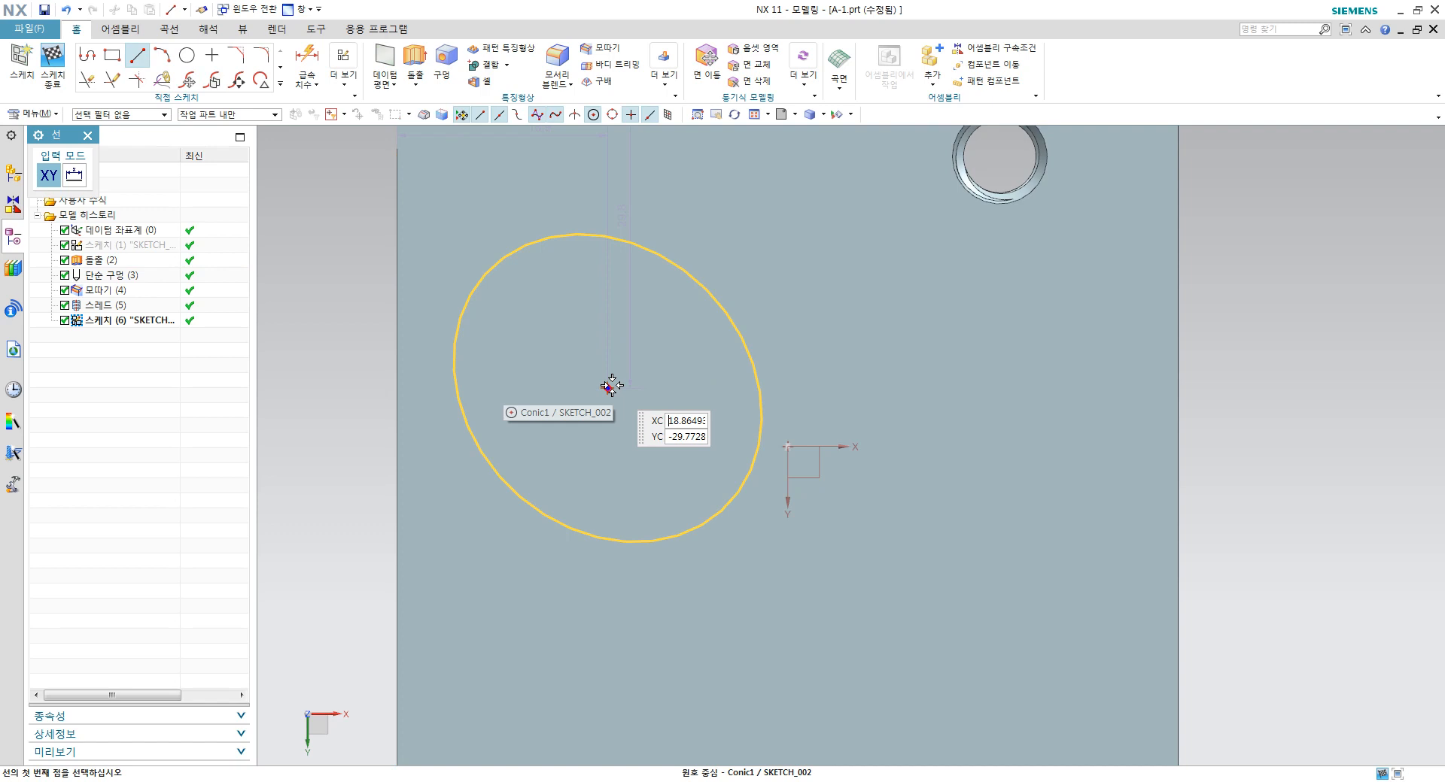
{"action": "left_click", "coordinate": [607, 388]}
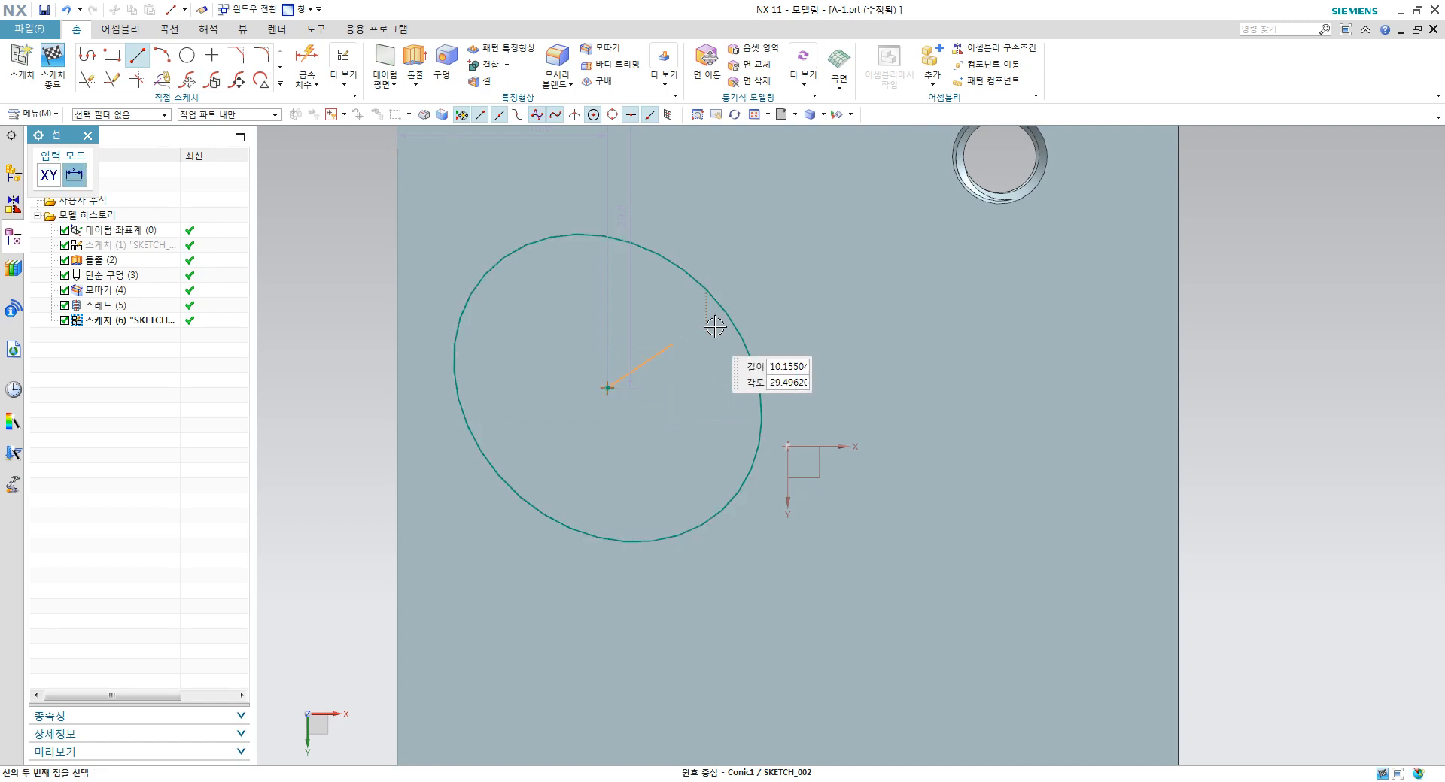
{"action": "left_click", "coordinate": [736, 263]}
{"action": "left_click", "coordinate": [607, 388]}
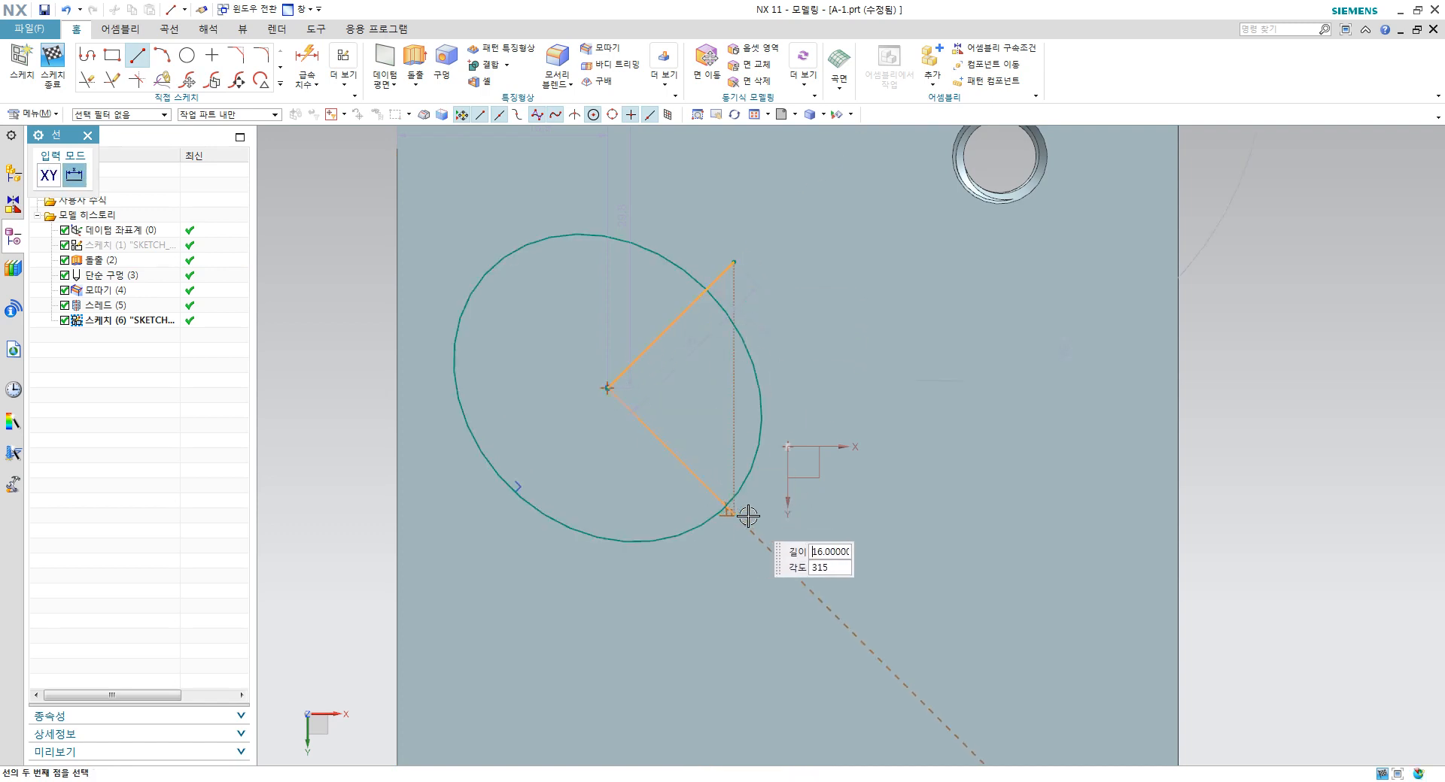
{"action": "left_click", "coordinate": [769, 547]}
{"action": "key", "text": "Escape"}
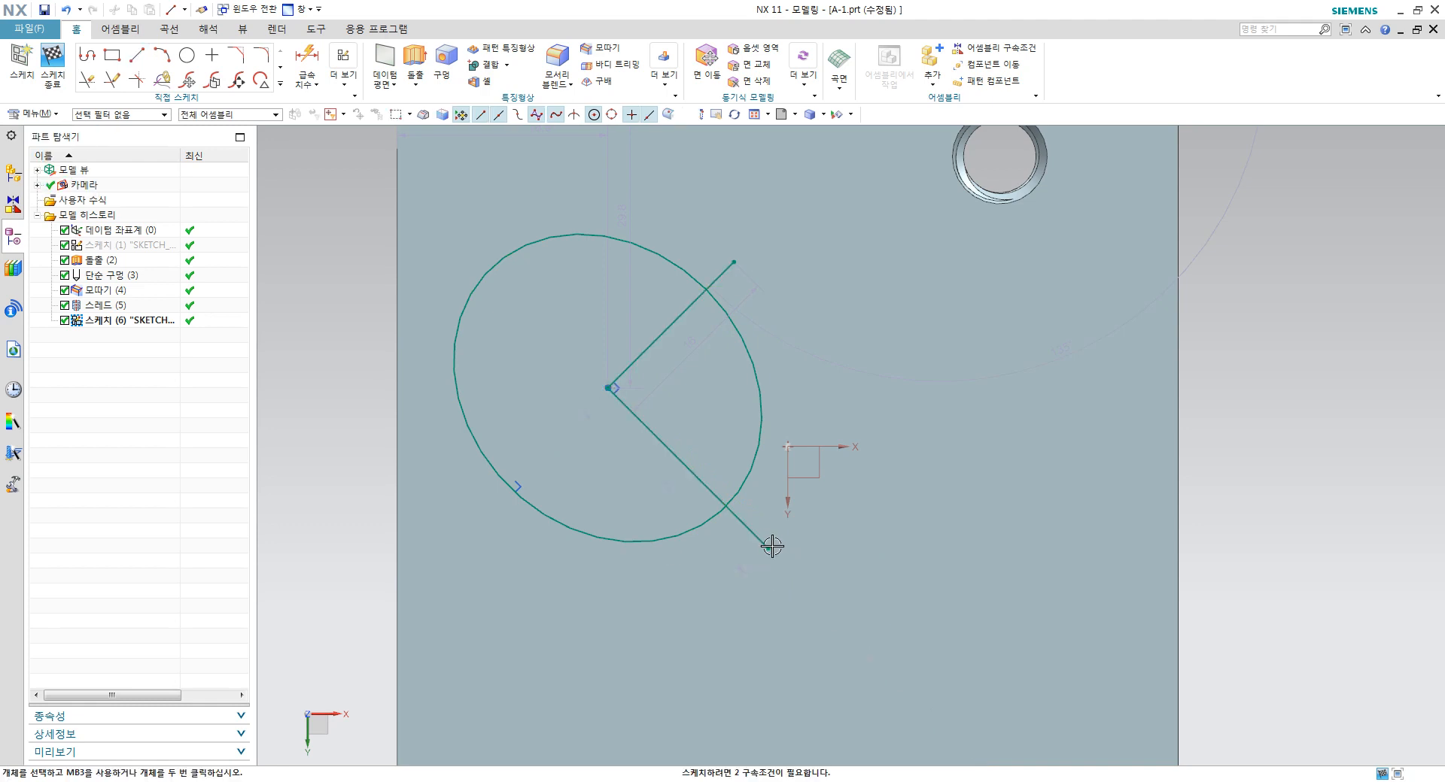
Step: Trim off the ends of both axis lines that extend outside the ellipse
{"action": "left_click", "coordinate": [744, 531]}
{"action": "scroll", "coordinate": [744, 531], "scroll_direction": "down", "scroll_amount": 3}
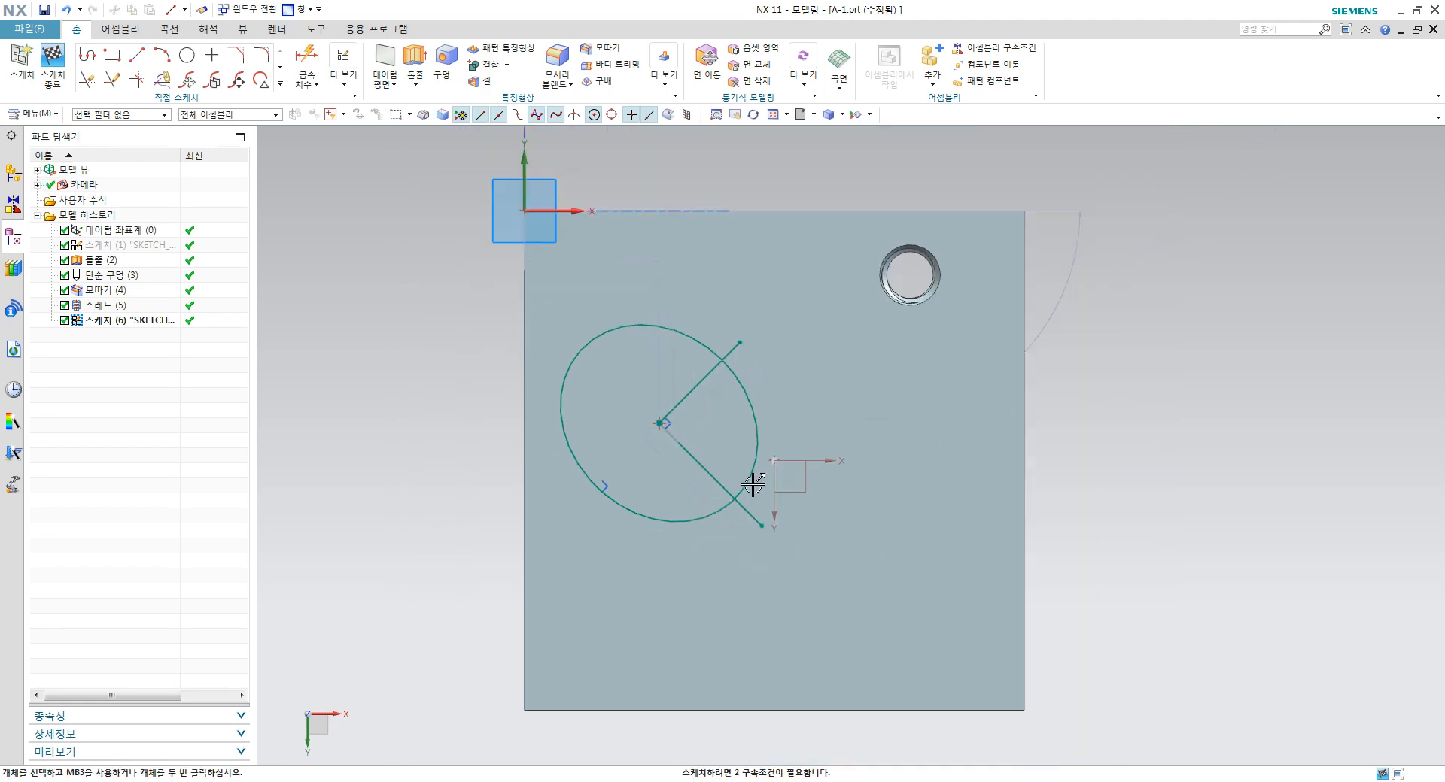
{"action": "scroll", "coordinate": [751, 428], "scroll_direction": "up", "scroll_amount": 3}
{"action": "key", "text": "t"}
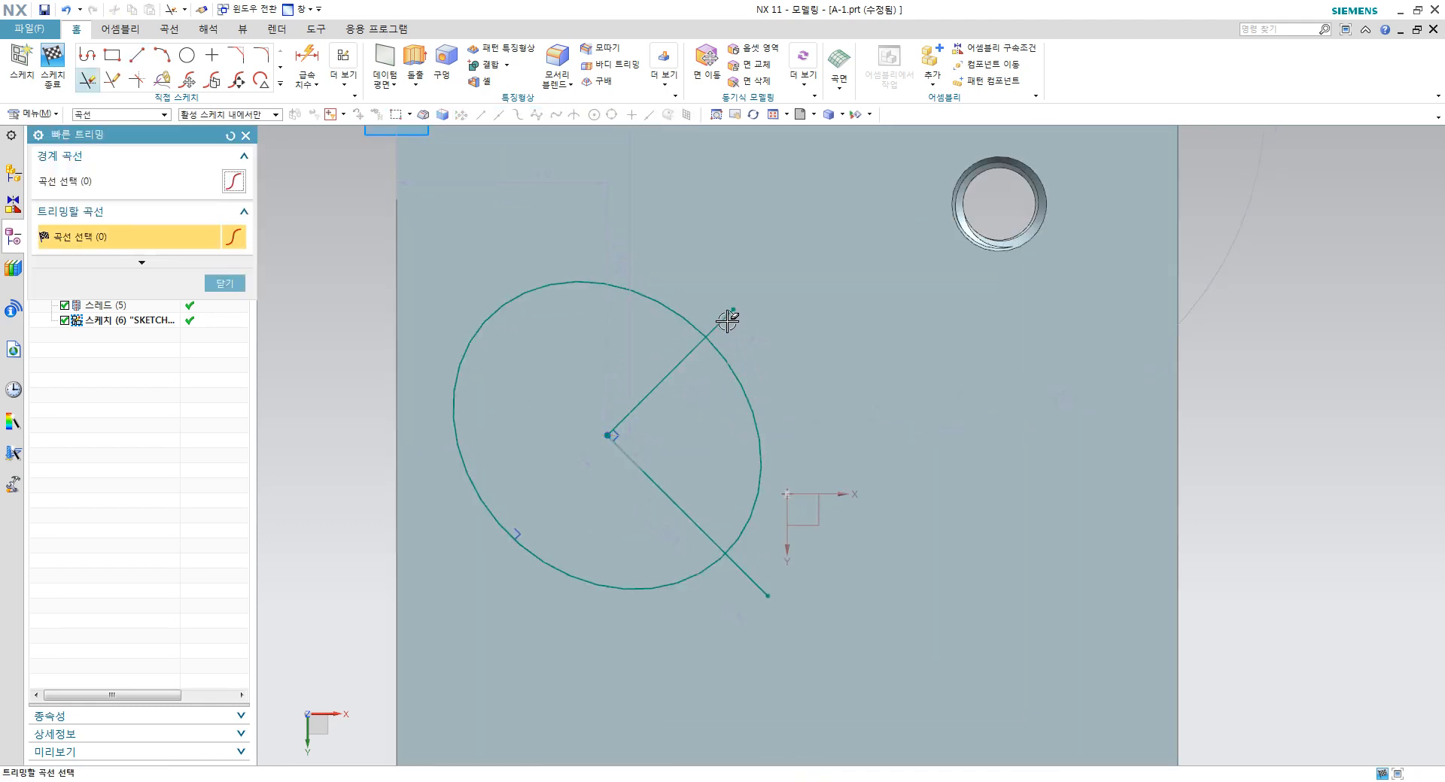
{"action": "scroll", "coordinate": [750, 565], "scroll_direction": "down", "scroll_amount": 3}
{"action": "key", "text": "Escape"}
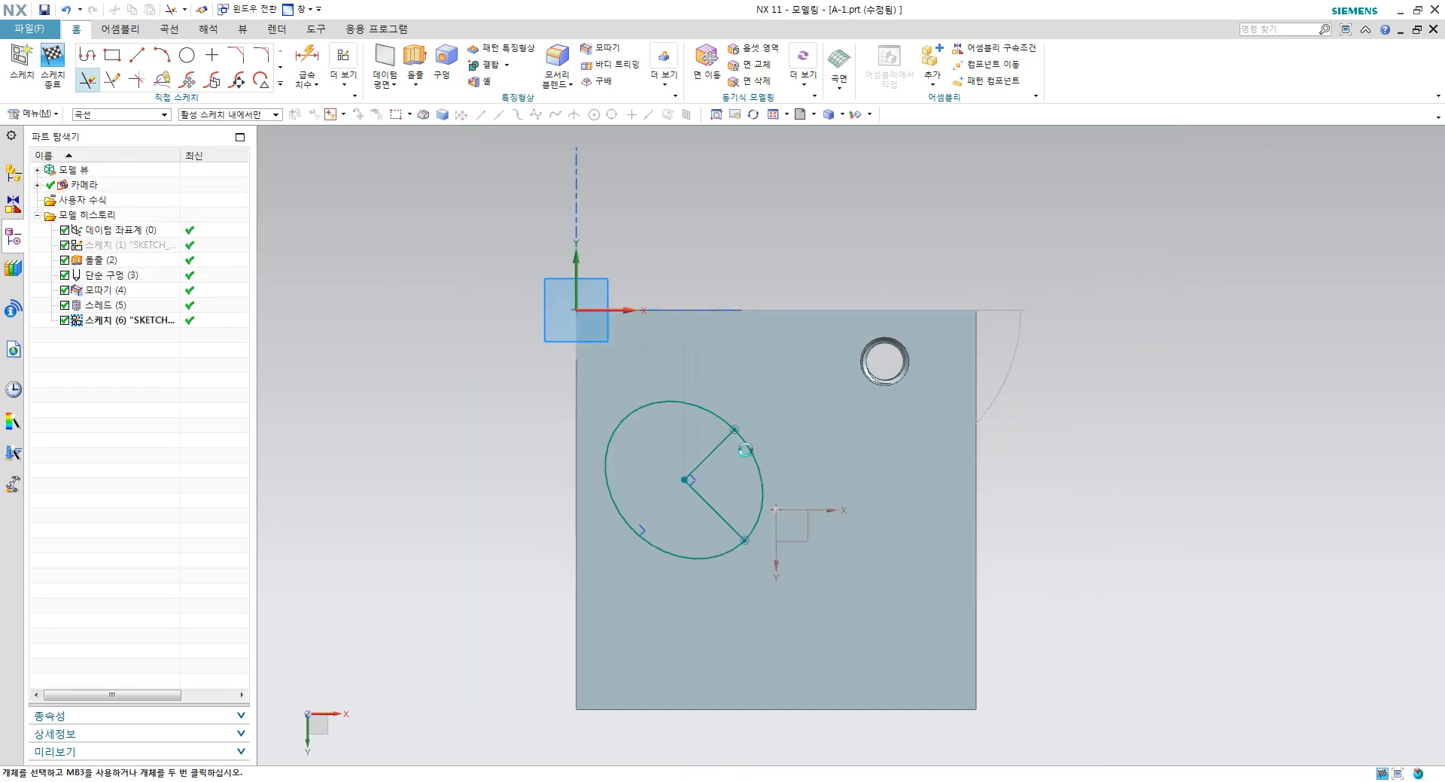
Step: Draw a diagonal line from the sketch origin to the face's opposite corner and convert it to a reference line
{"action": "key", "text": "l"}
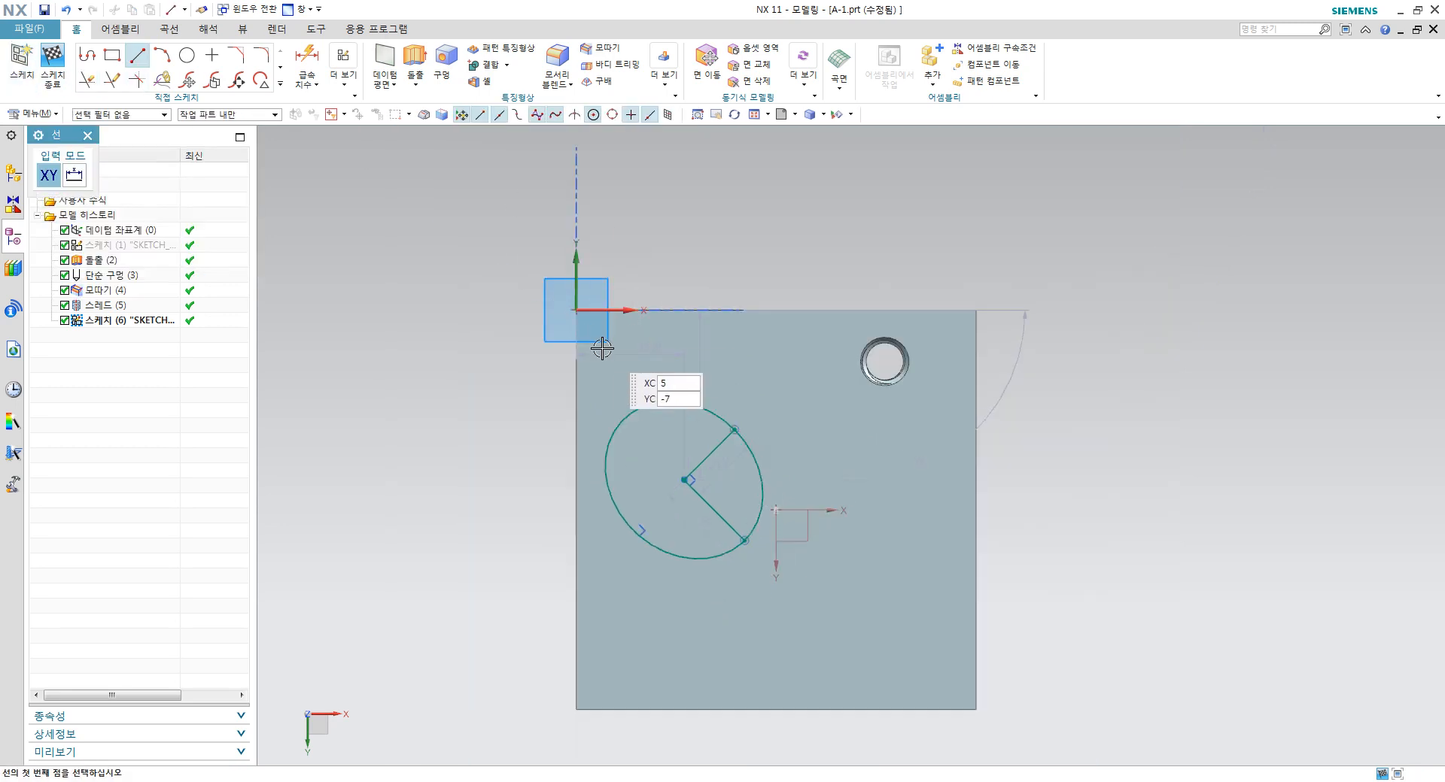
{"action": "left_click", "coordinate": [575, 310]}
{"action": "left_click", "coordinate": [976, 707]}
{"action": "key", "text": "Escape"}
{"action": "left_click", "coordinate": [903, 636]}
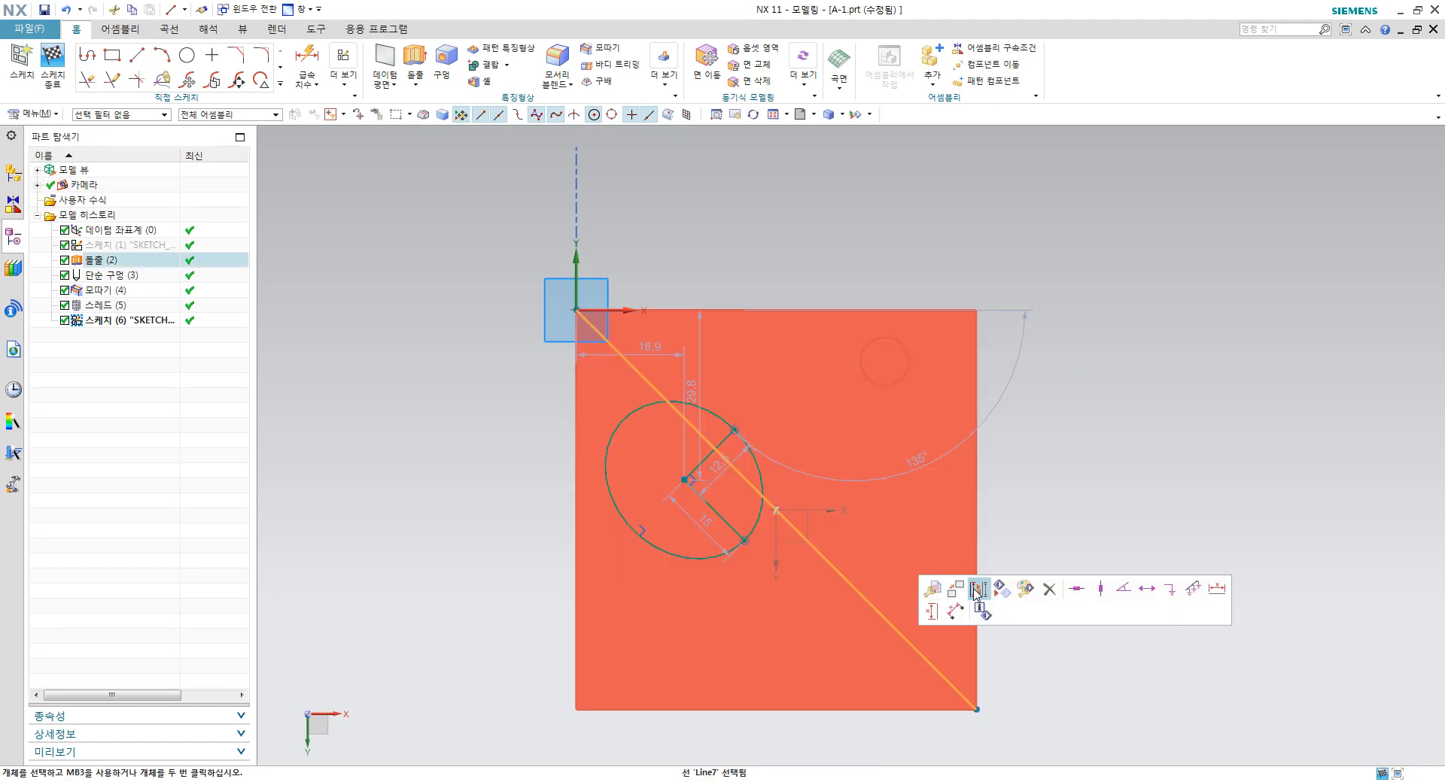
{"action": "left_click", "coordinate": [978, 589]}
{"action": "scroll", "coordinate": [869, 508], "scroll_direction": "up", "scroll_amount": 2}
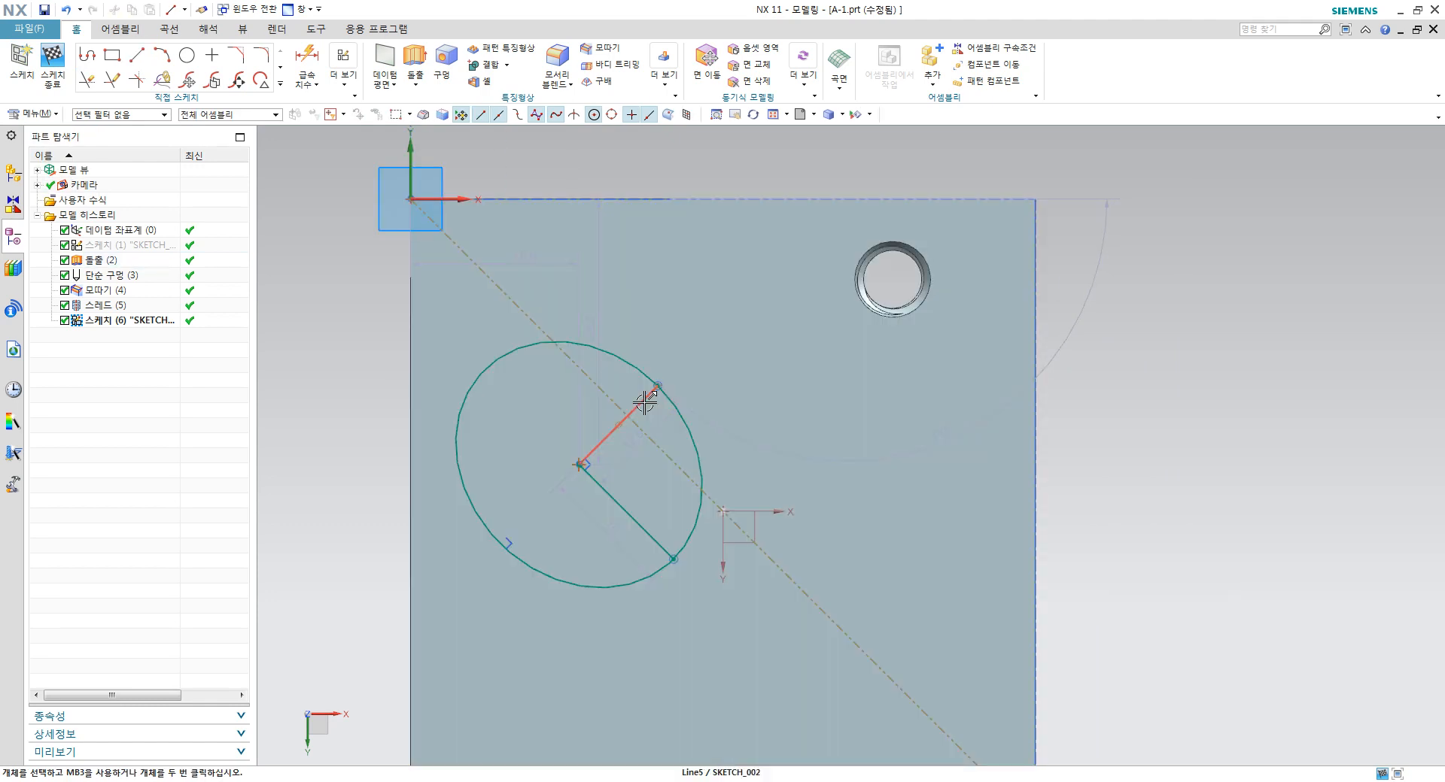
Step: Convert the ellipse's two axis lines to reference lines
{"action": "left_click", "coordinate": [645, 402]}
{"action": "left_click", "coordinate": [641, 526]}
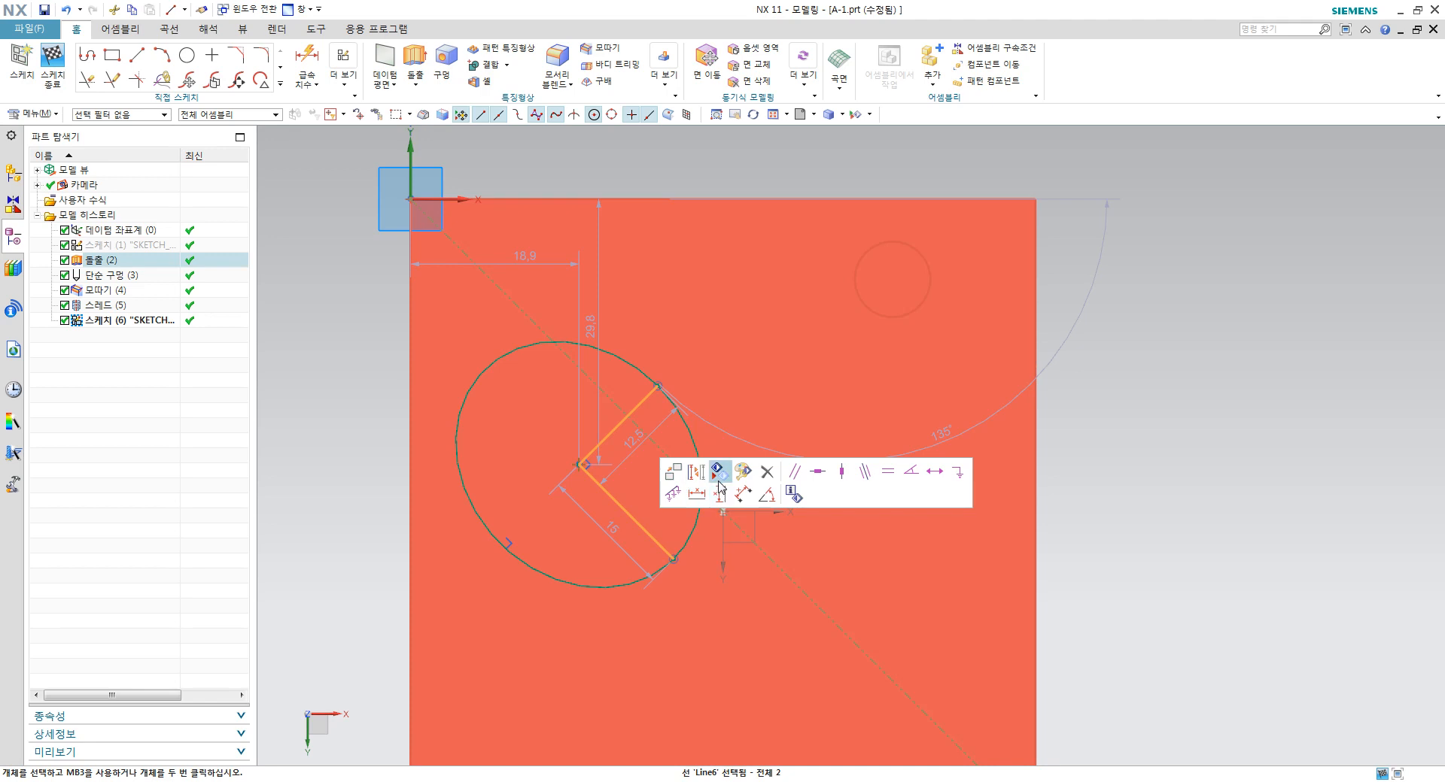
{"action": "left_click", "coordinate": [718, 482]}
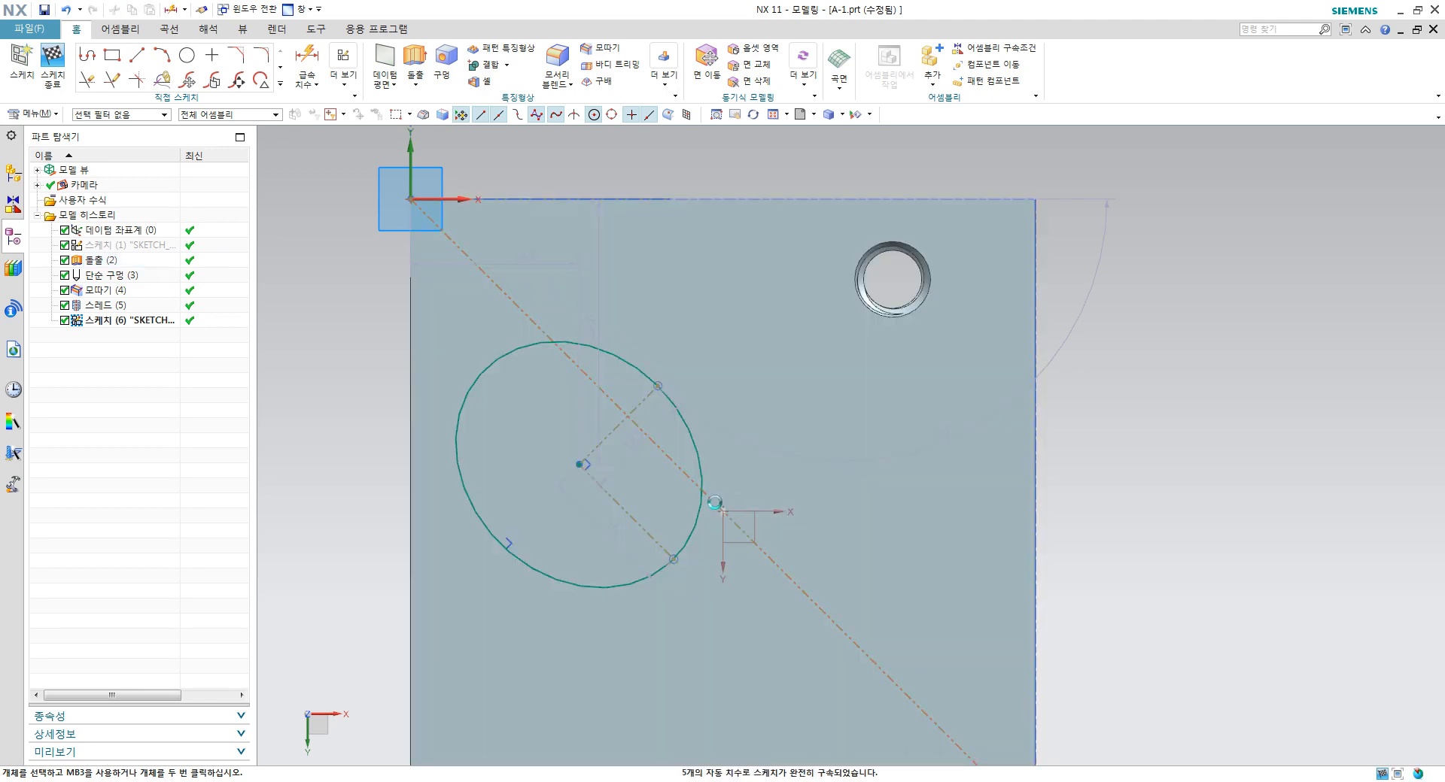
Step: Dimension the perpendicular distance between the ellipse's centre and the diagonal reference line as 10 mm
{"action": "key", "text": "d"}
{"action": "left_click", "coordinate": [579, 464]}
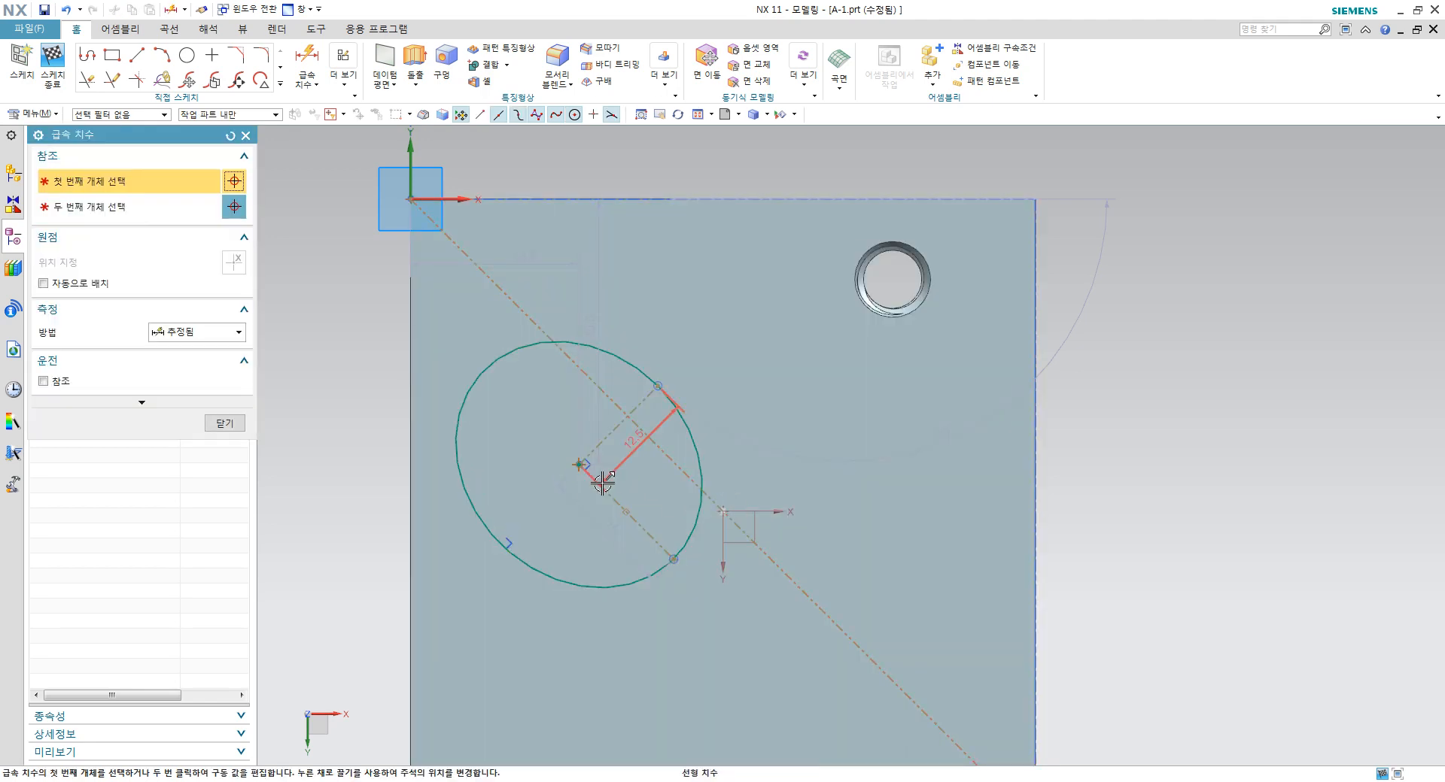
{"action": "left_click", "coordinate": [656, 482]}
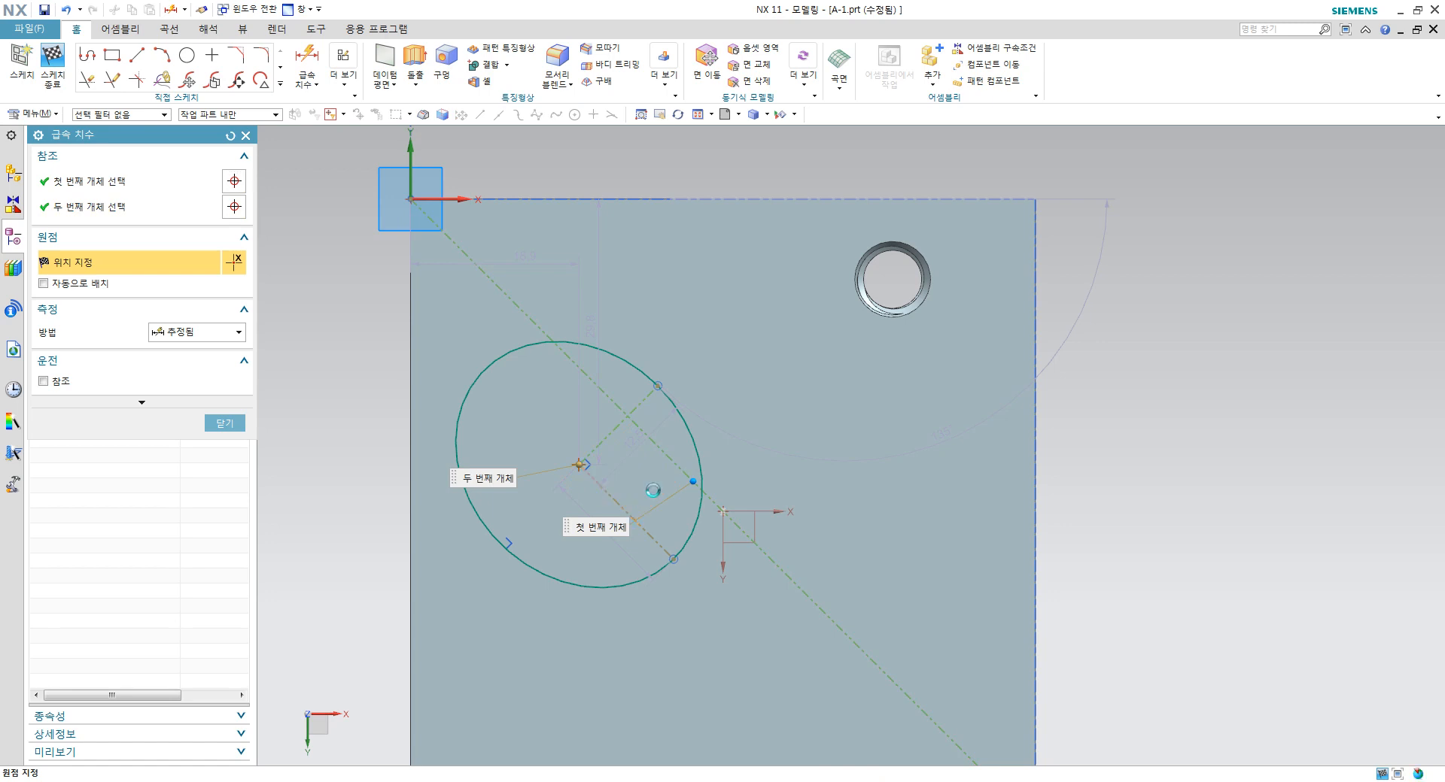
{"action": "left_click", "coordinate": [668, 490]}
{"action": "type", "text": "10"}
{"action": "key", "text": "Return"}
{"action": "key", "text": "Escape"}
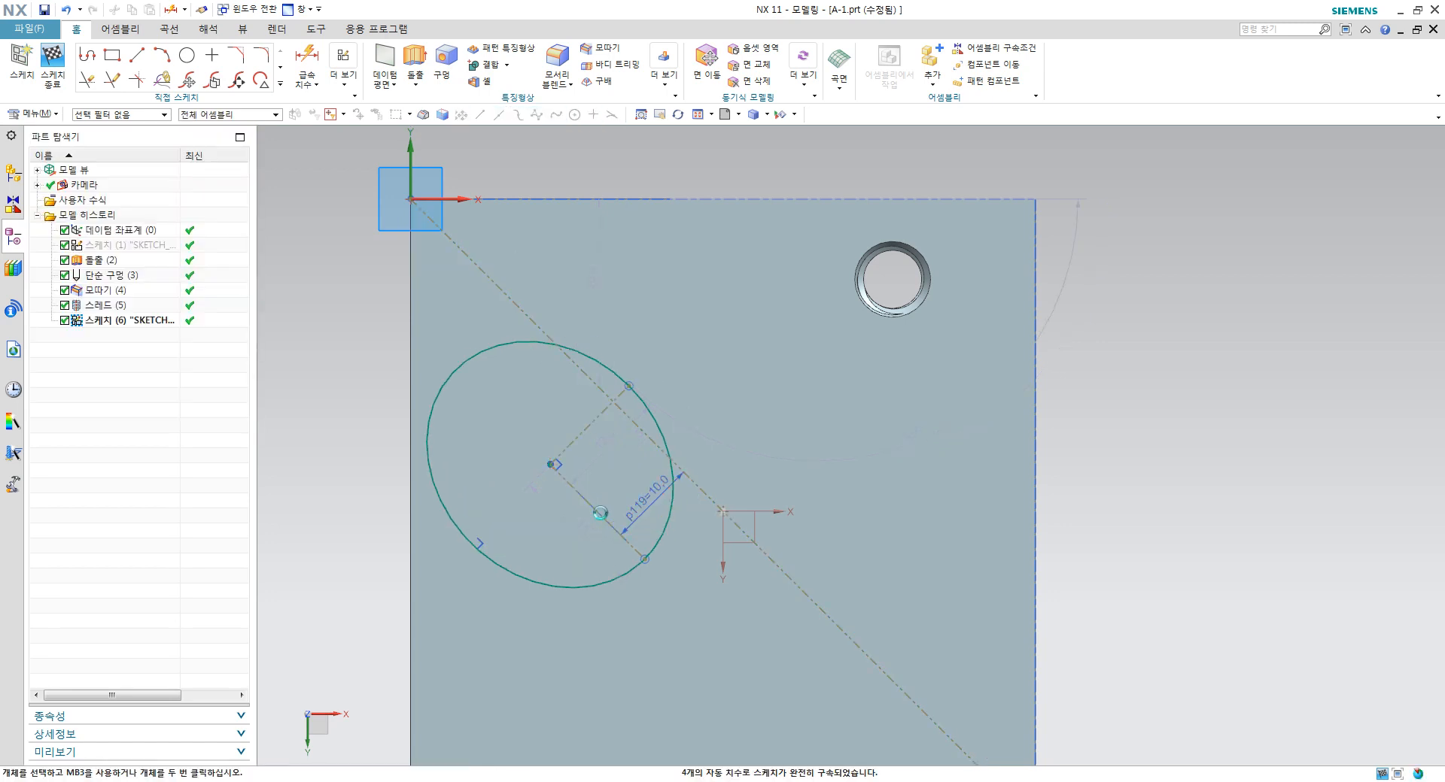
Step: Constrain the ellipse's longer axis line parallel to the diagonal reference line
{"action": "left_click", "coordinate": [570, 485]}
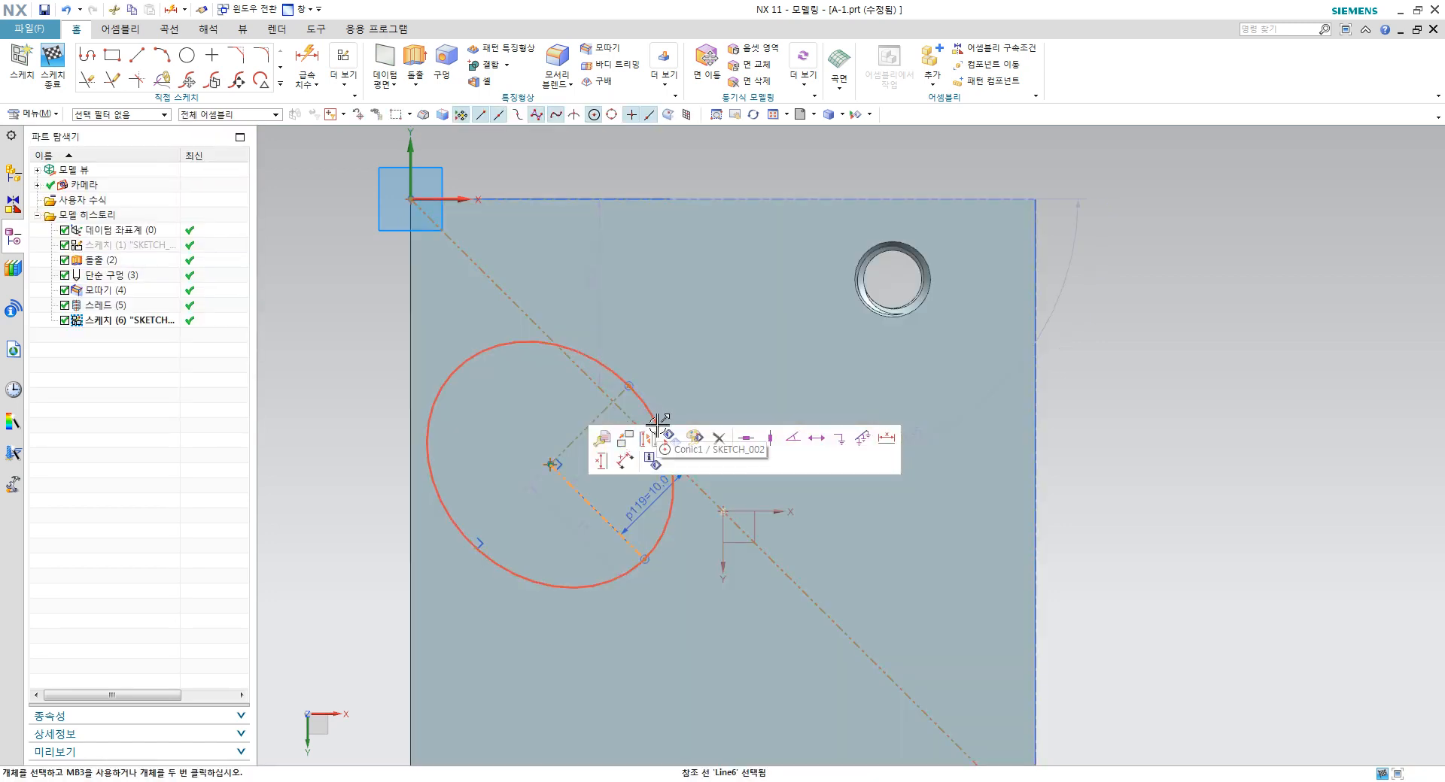
{"action": "key", "text": "Escape"}
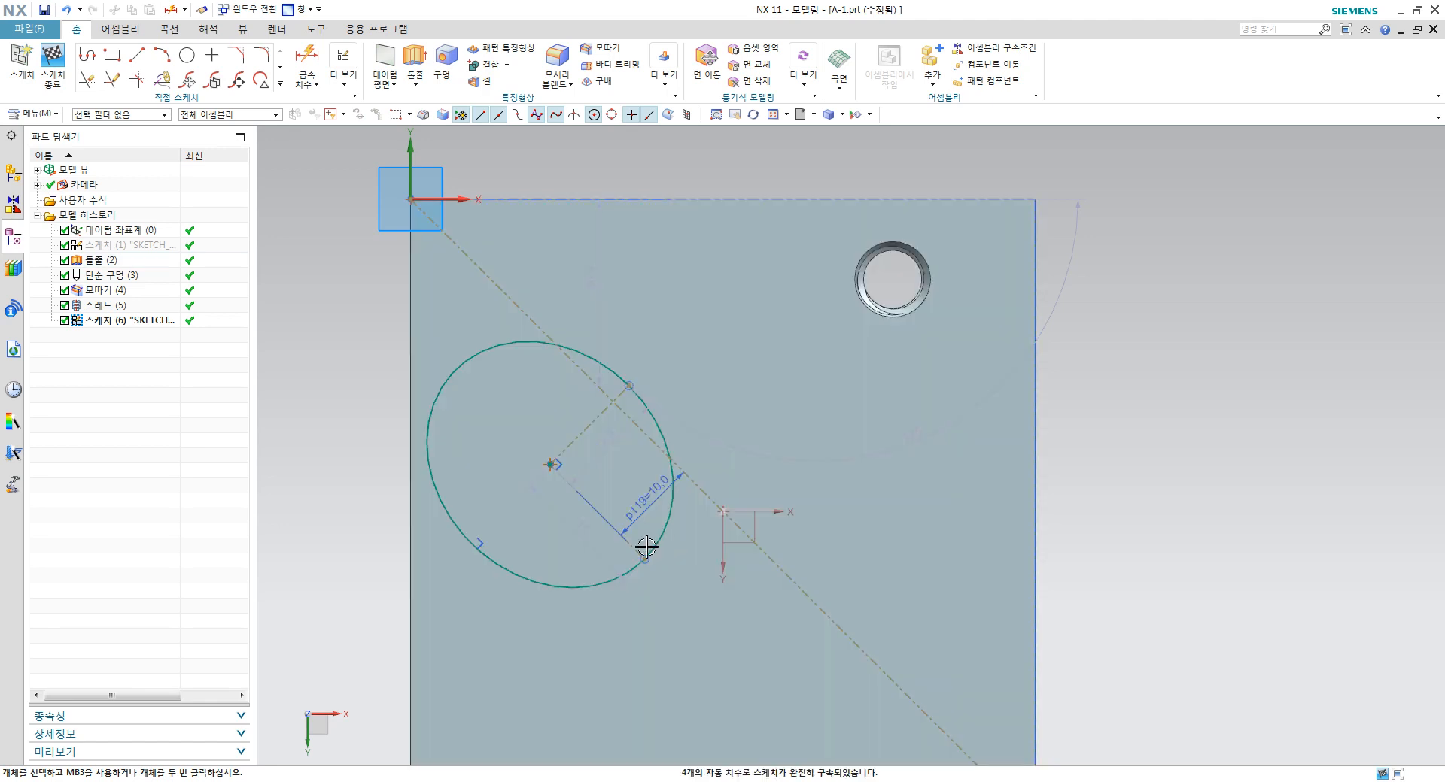
{"action": "scroll", "coordinate": [638, 549], "scroll_direction": "up", "scroll_amount": 3}
{"action": "left_click", "coordinate": [613, 551]}
{"action": "left_click", "coordinate": [784, 397]}
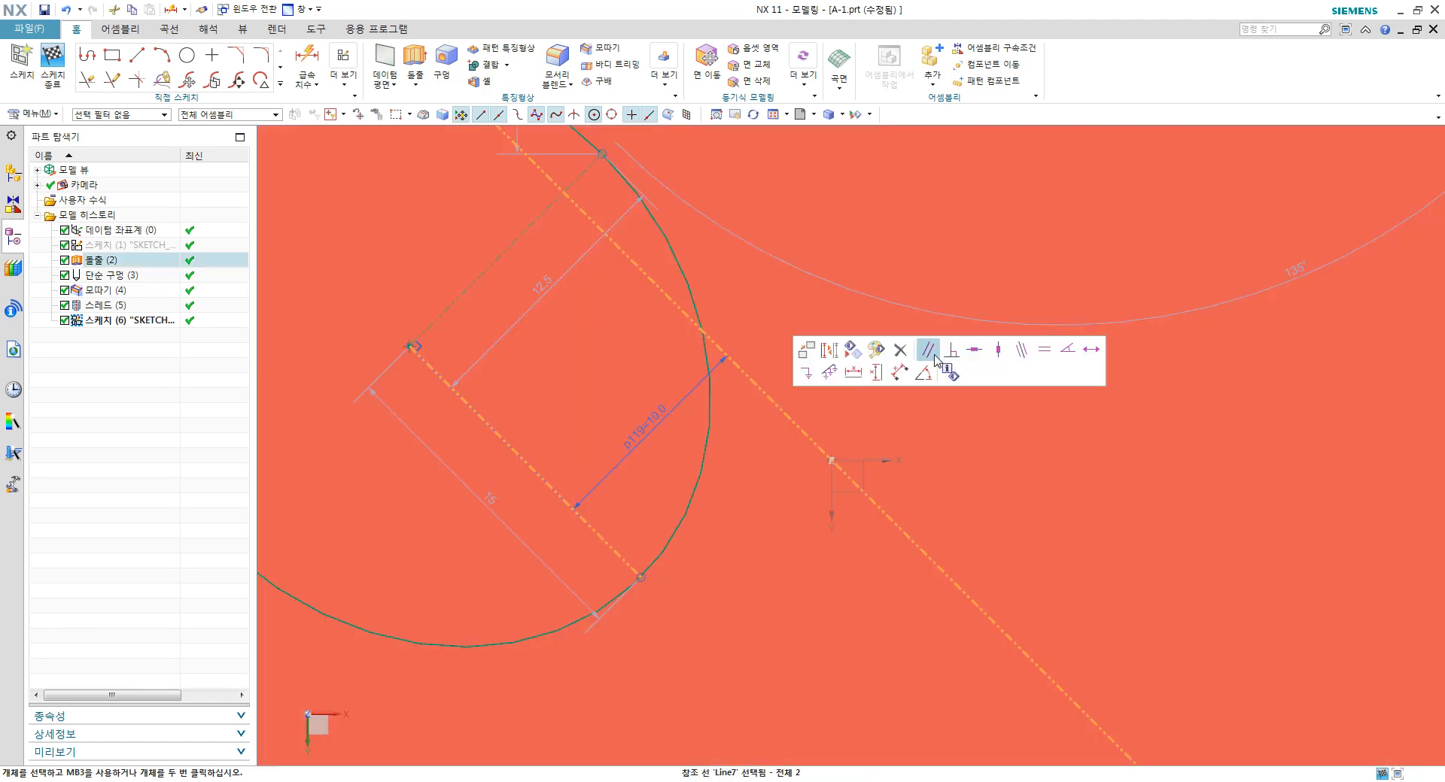
{"action": "left_click", "coordinate": [927, 349]}
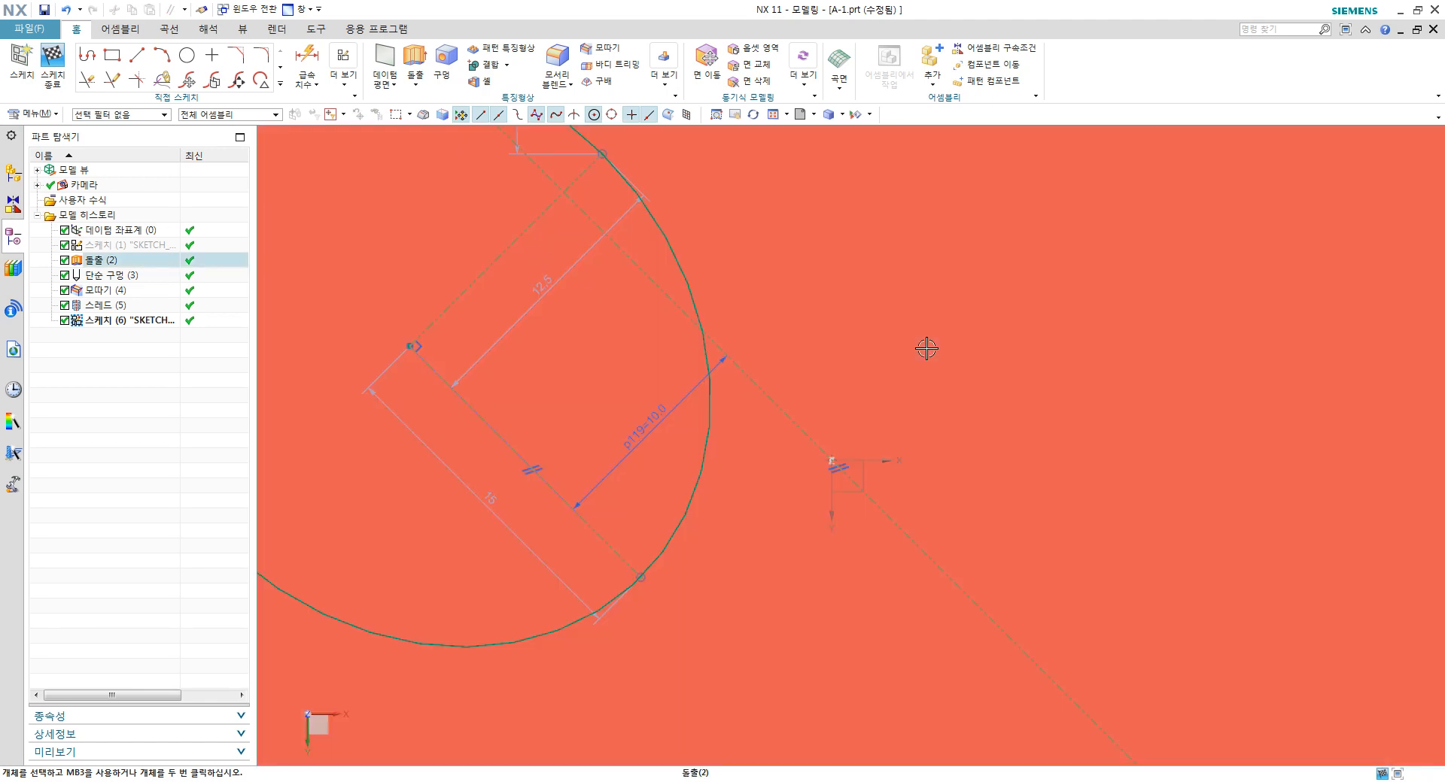
{"action": "scroll", "coordinate": [706, 384], "scroll_direction": "down", "scroll_amount": 3}
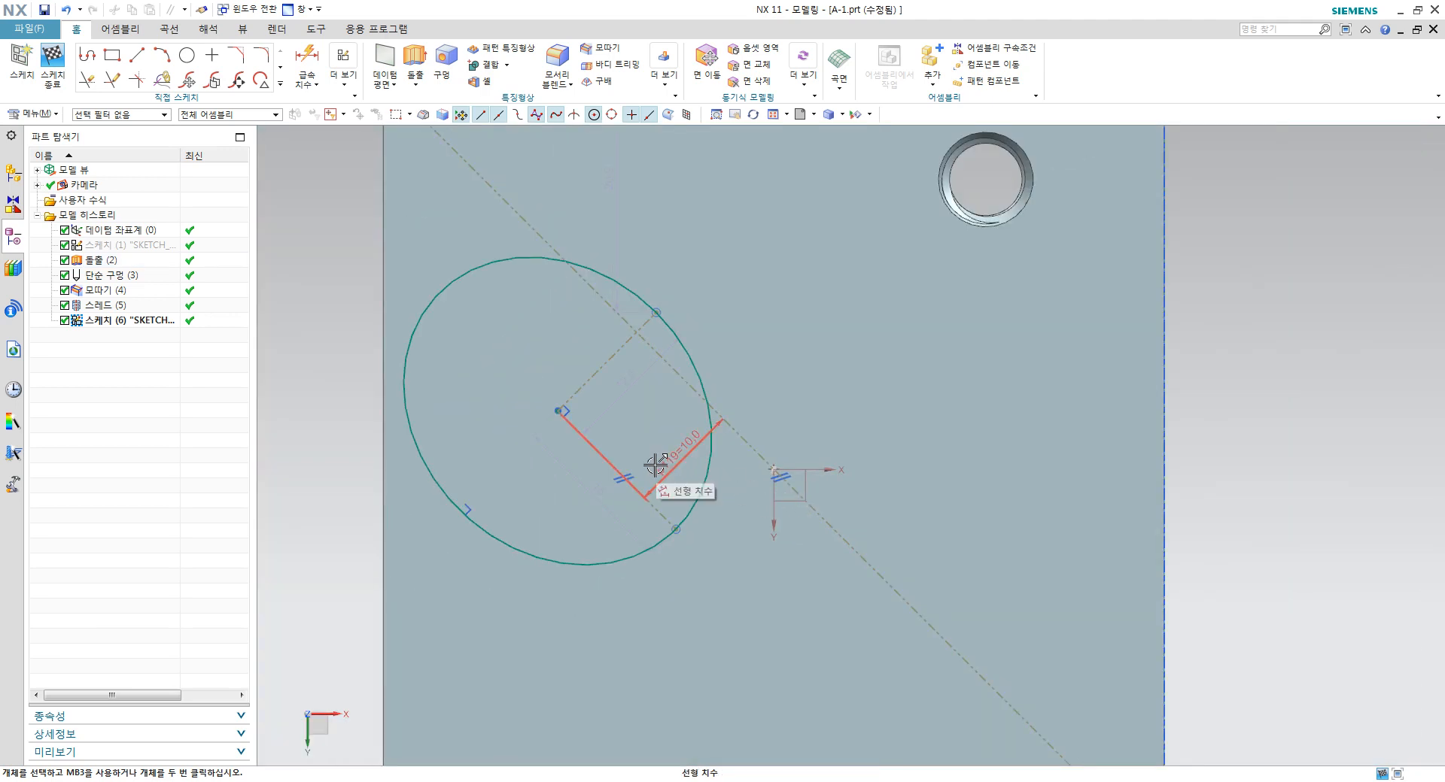
Step: Dimension the vertical distance between the ellipse's centre and the horizontal datum axis
{"action": "double_click", "coordinate": [655, 466]}
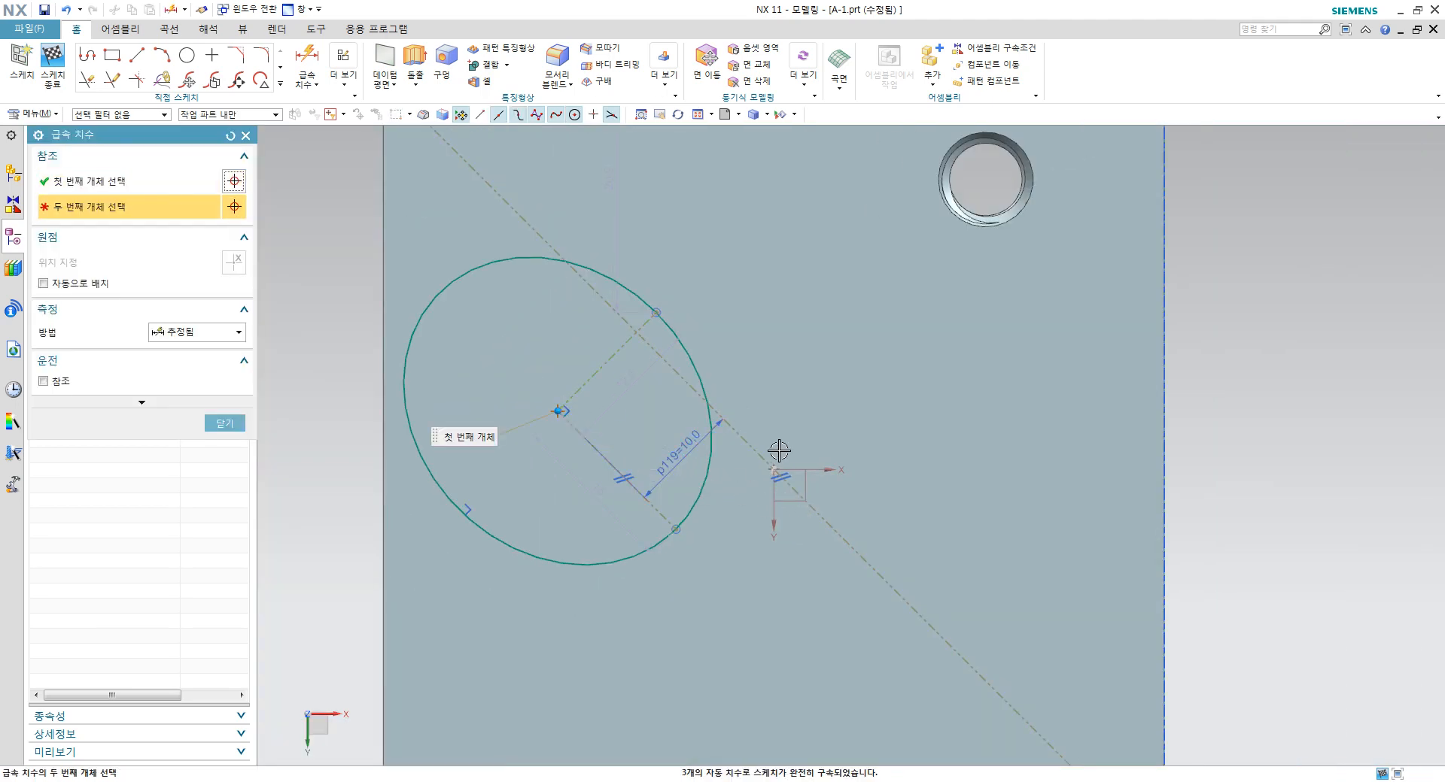
{"action": "left_click", "coordinate": [793, 467]}
{"action": "left_click", "coordinate": [906, 413]}
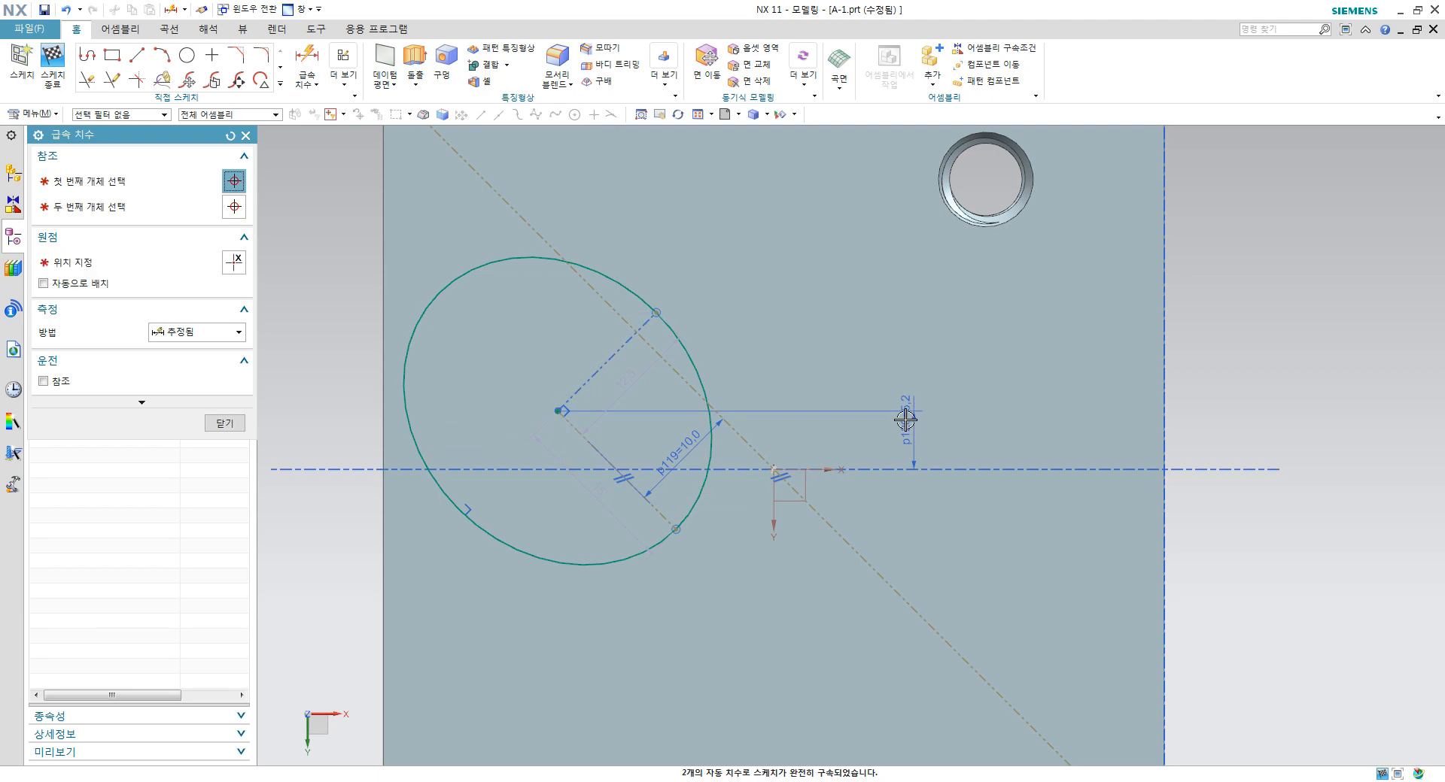
{"action": "key", "text": "Escape"}
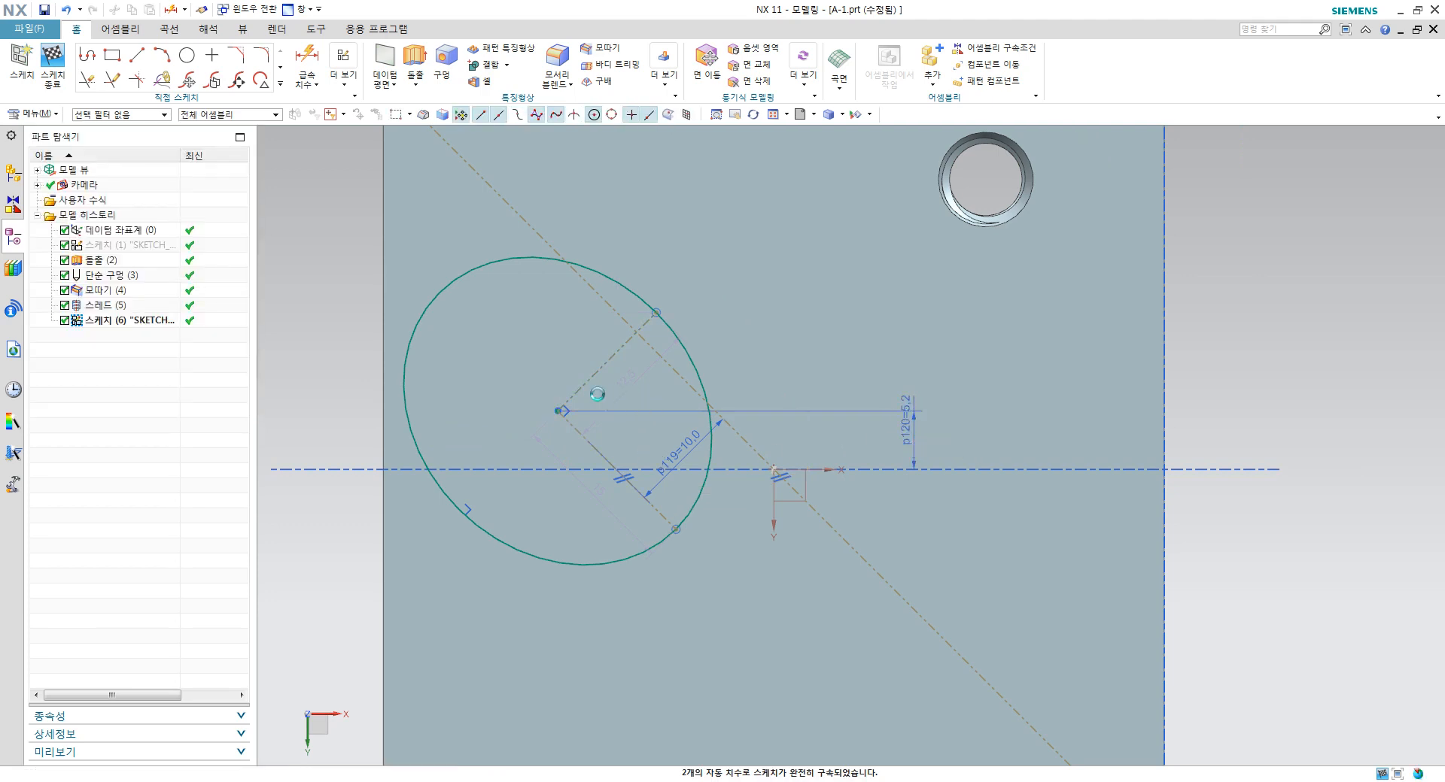
Step: Dimension the horizontal distance between the ellipse's centre and the vertical datum axis, placing it above the ellipse
{"action": "key", "text": "d"}
{"action": "left_click", "coordinate": [558, 411]}
{"action": "left_click", "coordinate": [774, 489]}
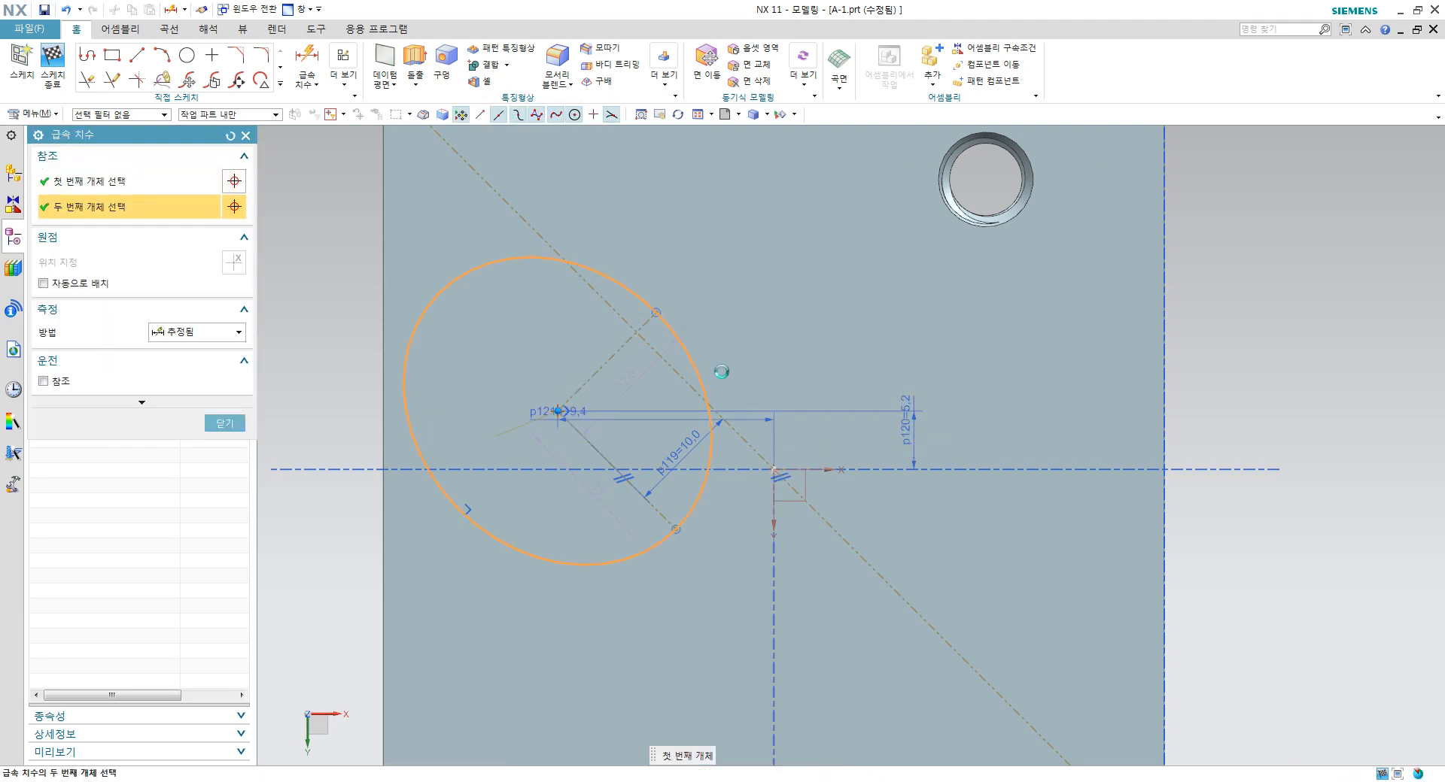
{"action": "left_click", "coordinate": [713, 285]}
{"action": "key", "text": "Return"}
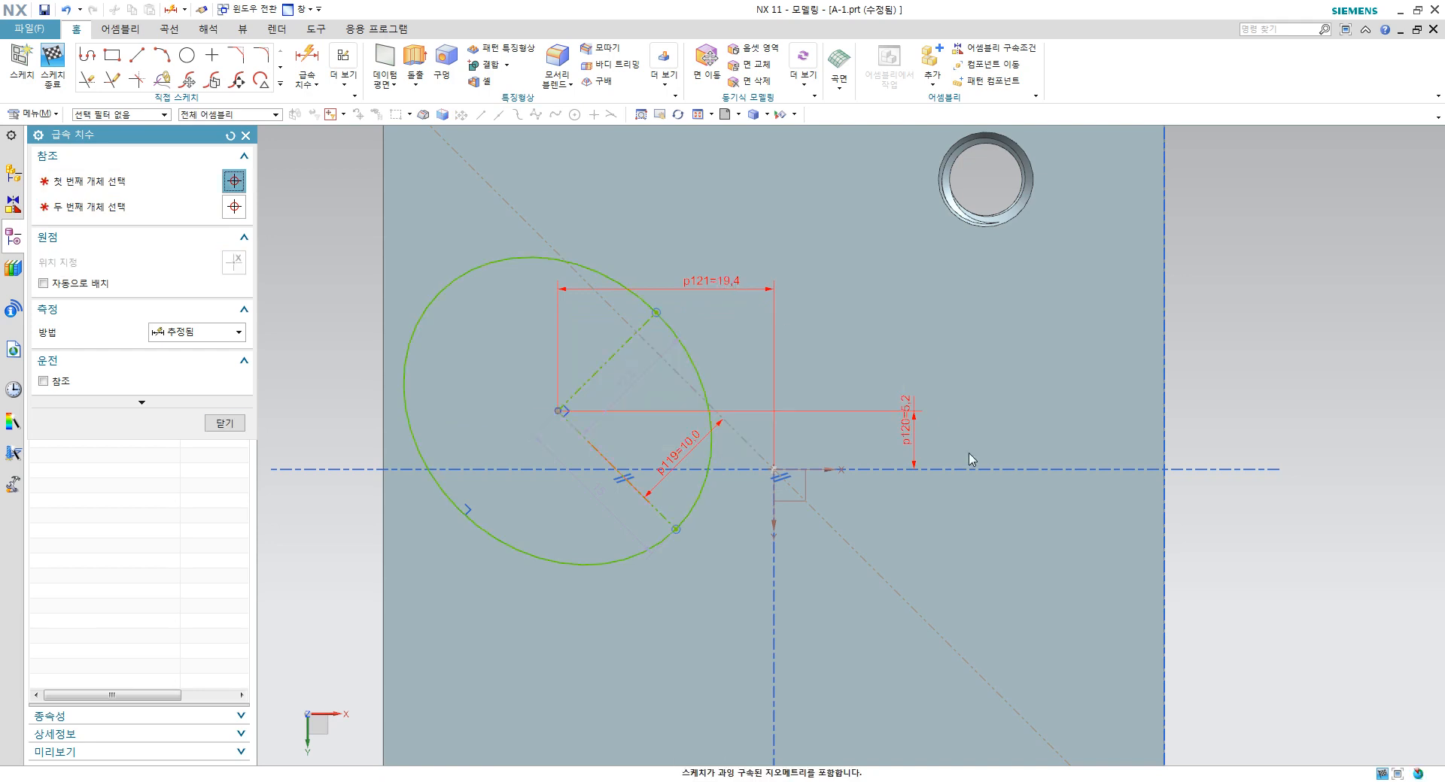
Step: Delete the over-constraining vertical dimension between the ellipse's centre and the horizontal datum axis
{"action": "key", "text": "Escape"}
{"action": "left_click", "coordinate": [913, 419]}
{"action": "key", "text": "Delete"}
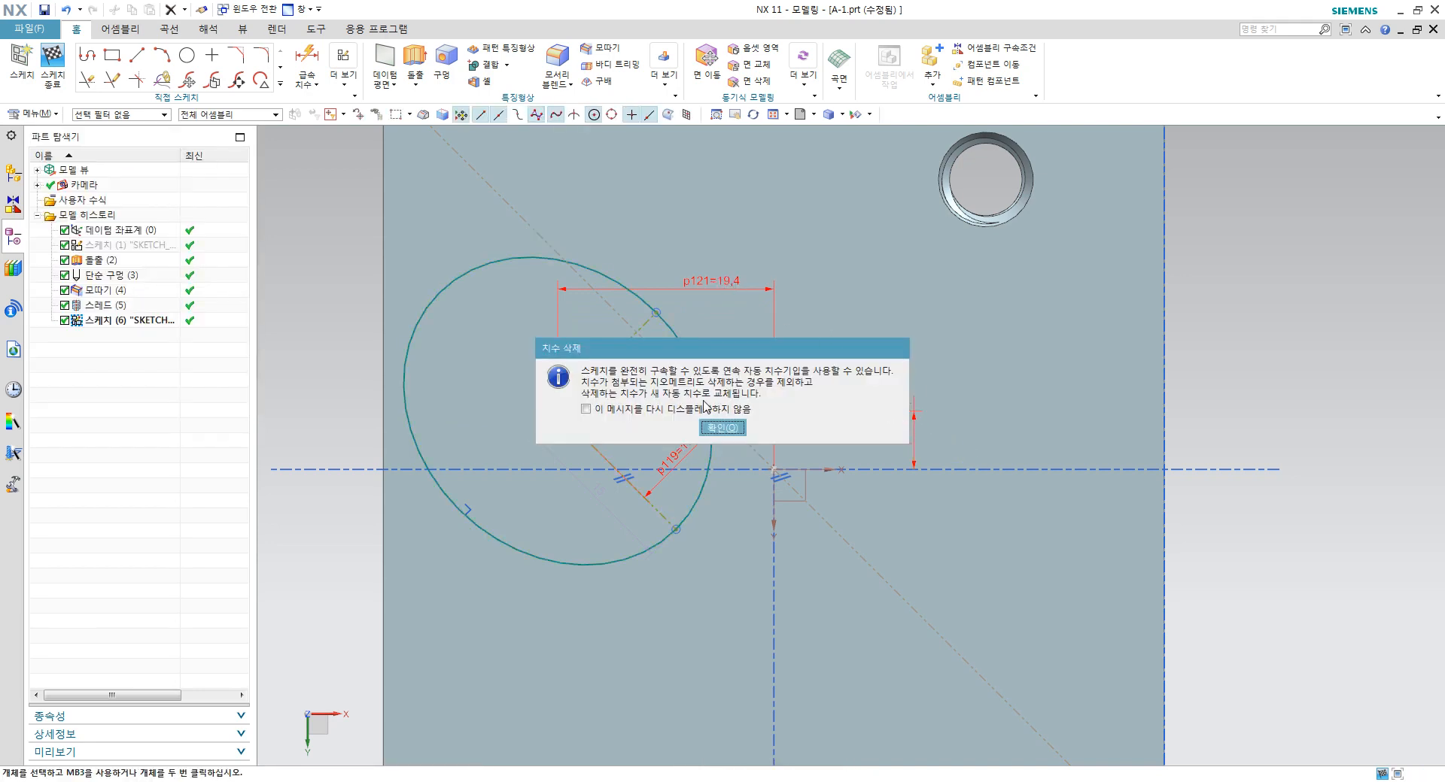
{"action": "left_click", "coordinate": [715, 427]}
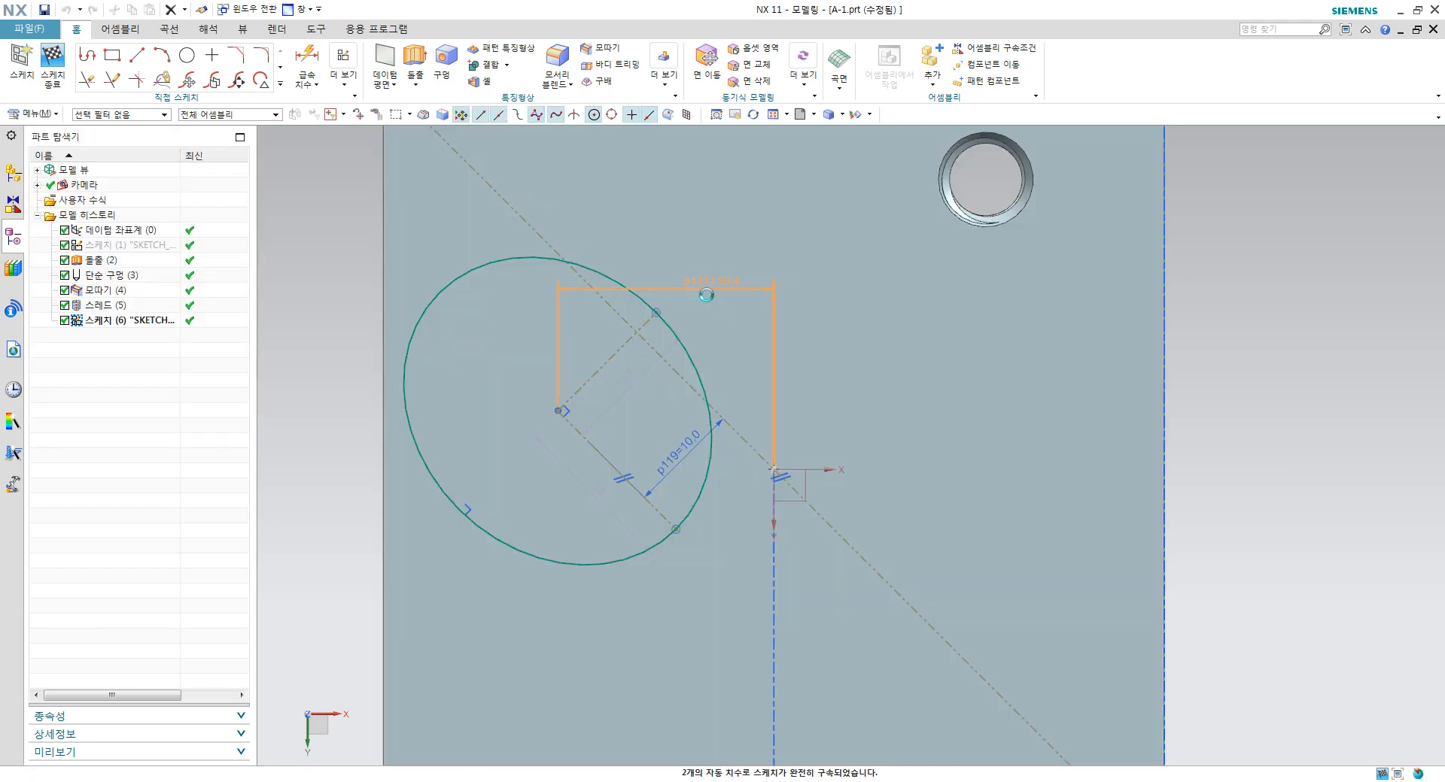
Step: Set the horizontal distance from the ellipse's centre to the vertical datum axis to 10 mm
{"action": "double_click", "coordinate": [707, 295]}
{"action": "type", "text": "10"}
{"action": "key", "text": "Return"}
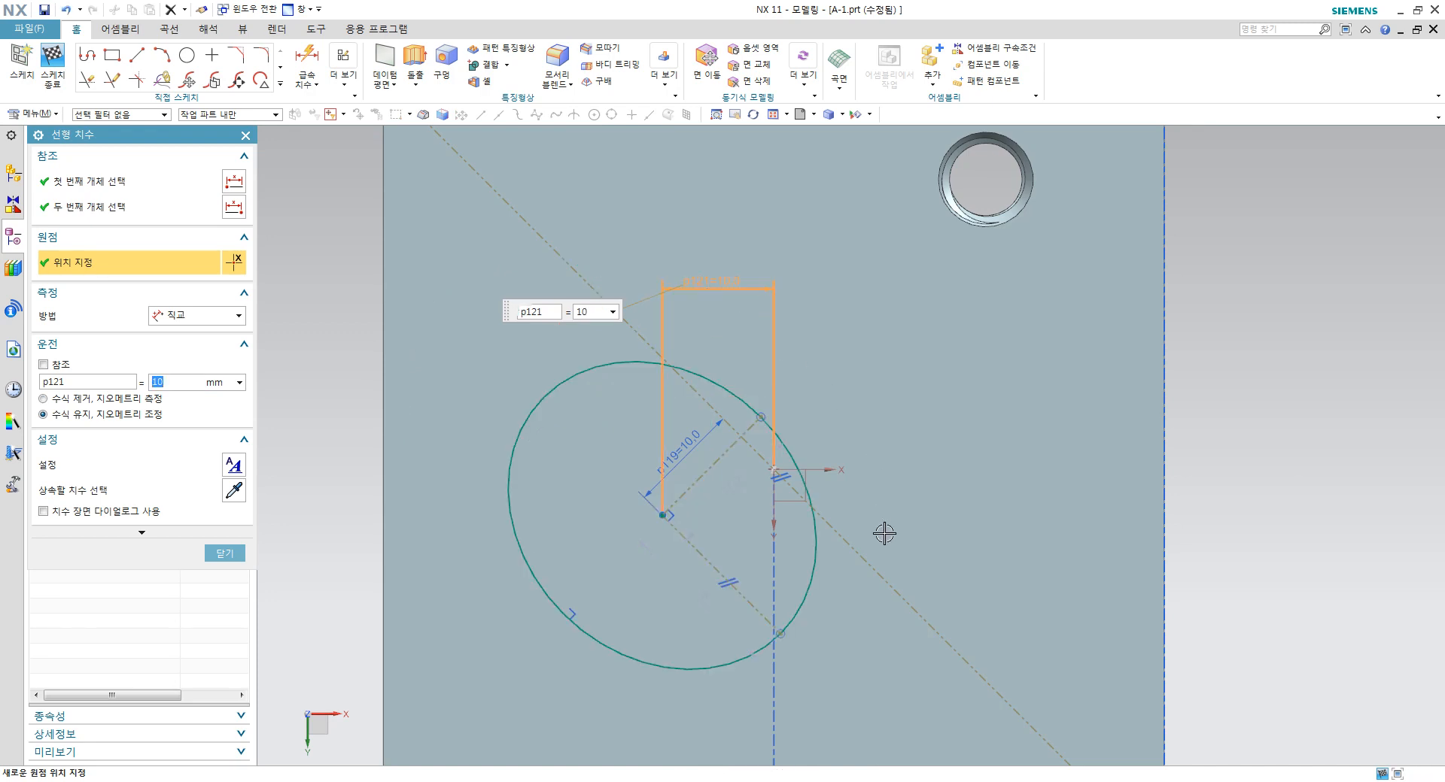
{"action": "key", "text": "ctrl+q"}
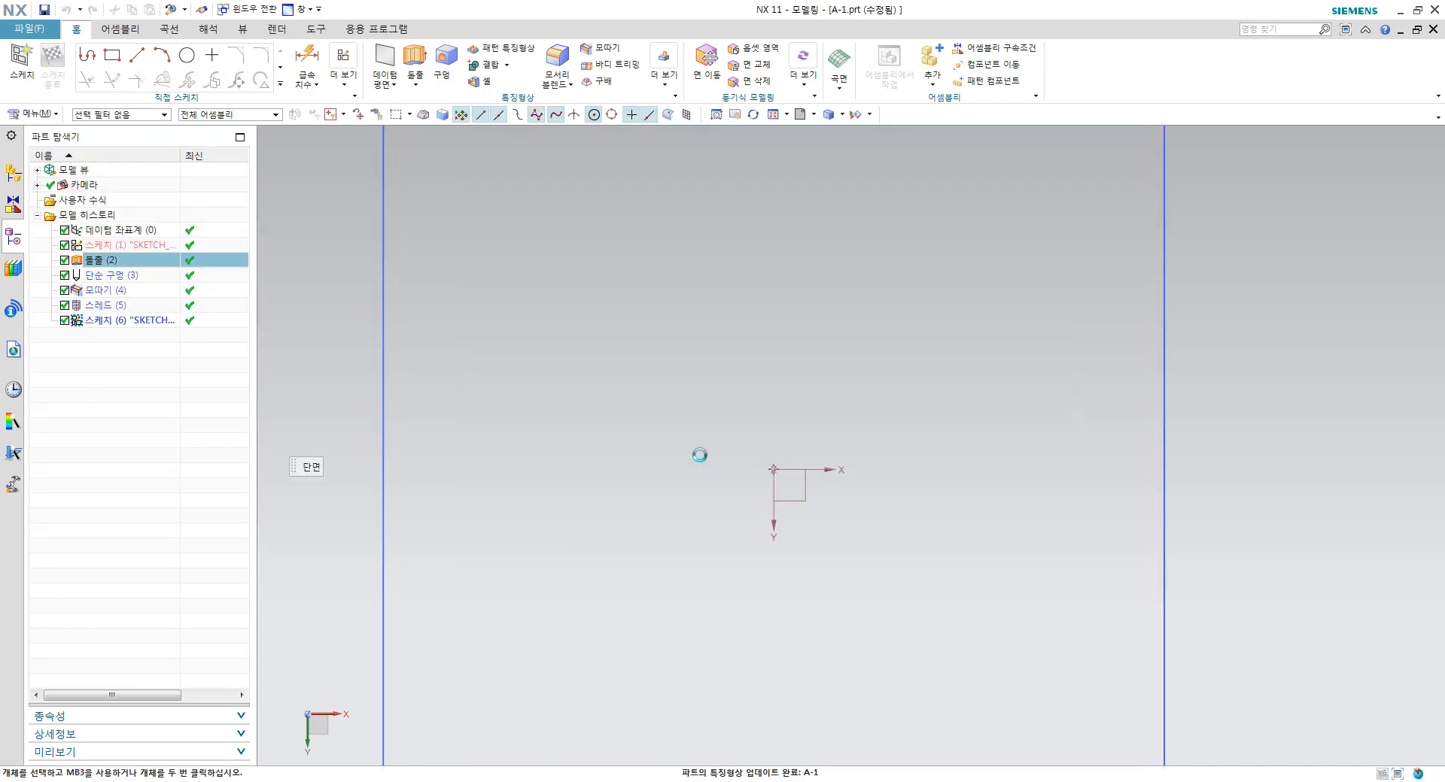
{"action": "key", "text": "Escape"}
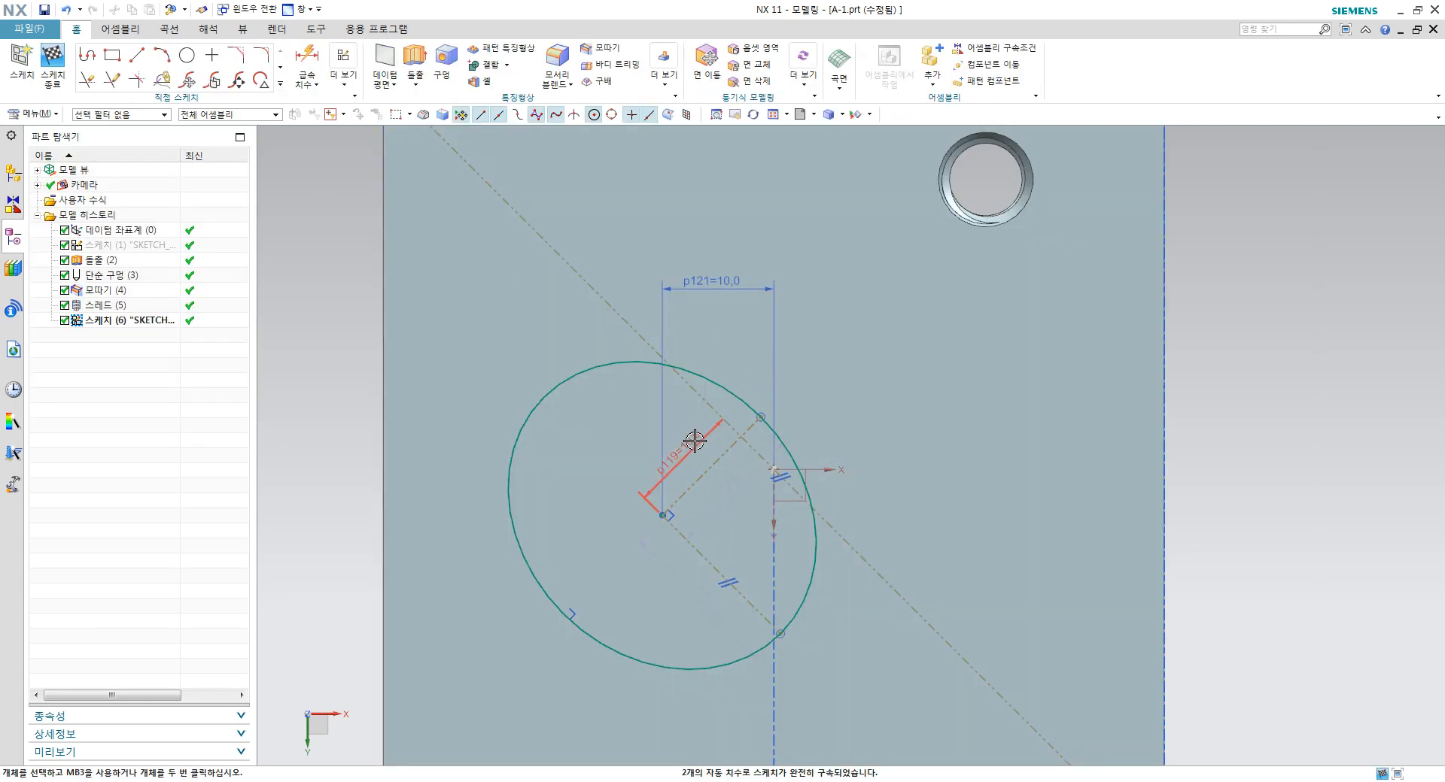
Step: Set the ellipse centre's offset from the diagonal line to 3 mm and reposition the offset and horizontal dimensions for legibility
{"action": "double_click", "coordinate": [694, 441]}
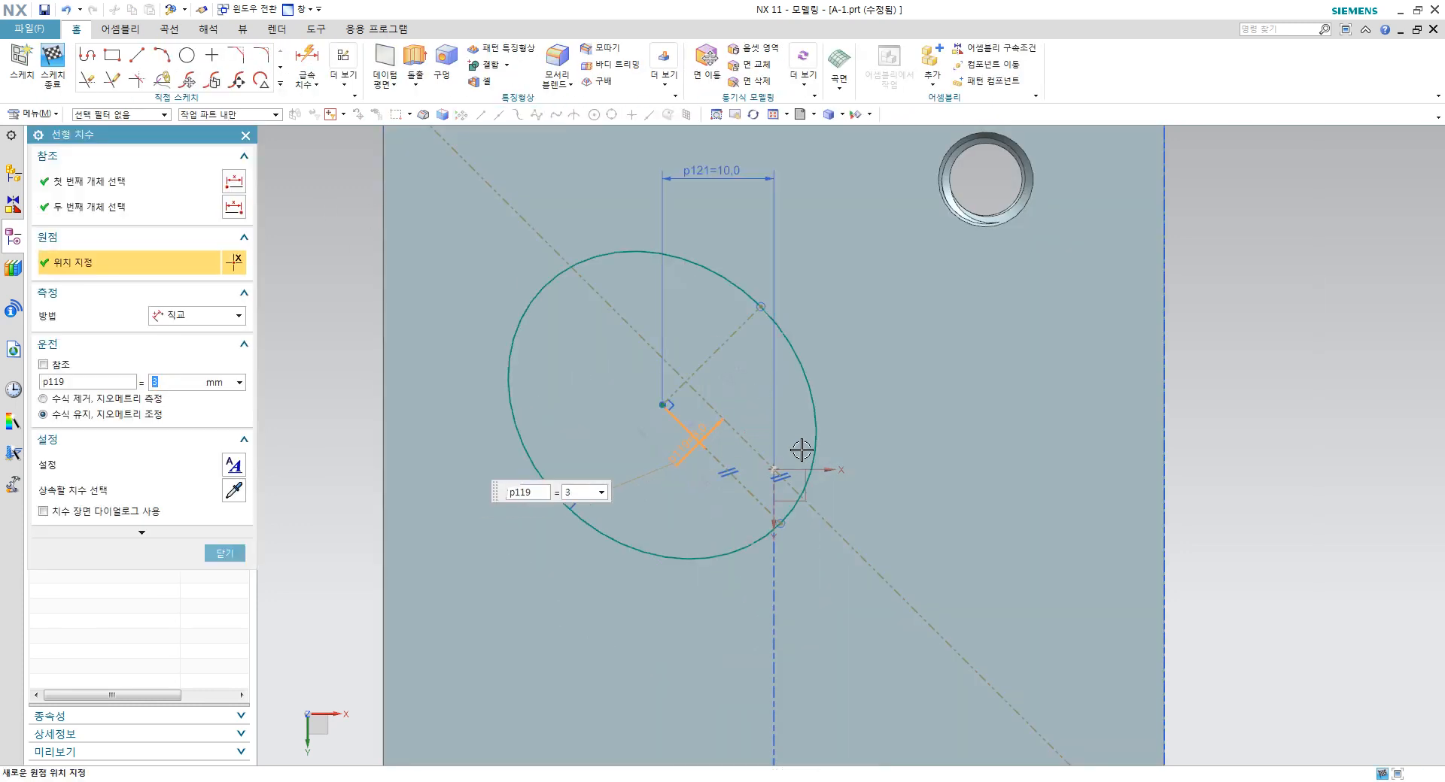
{"action": "key", "text": "Escape"}
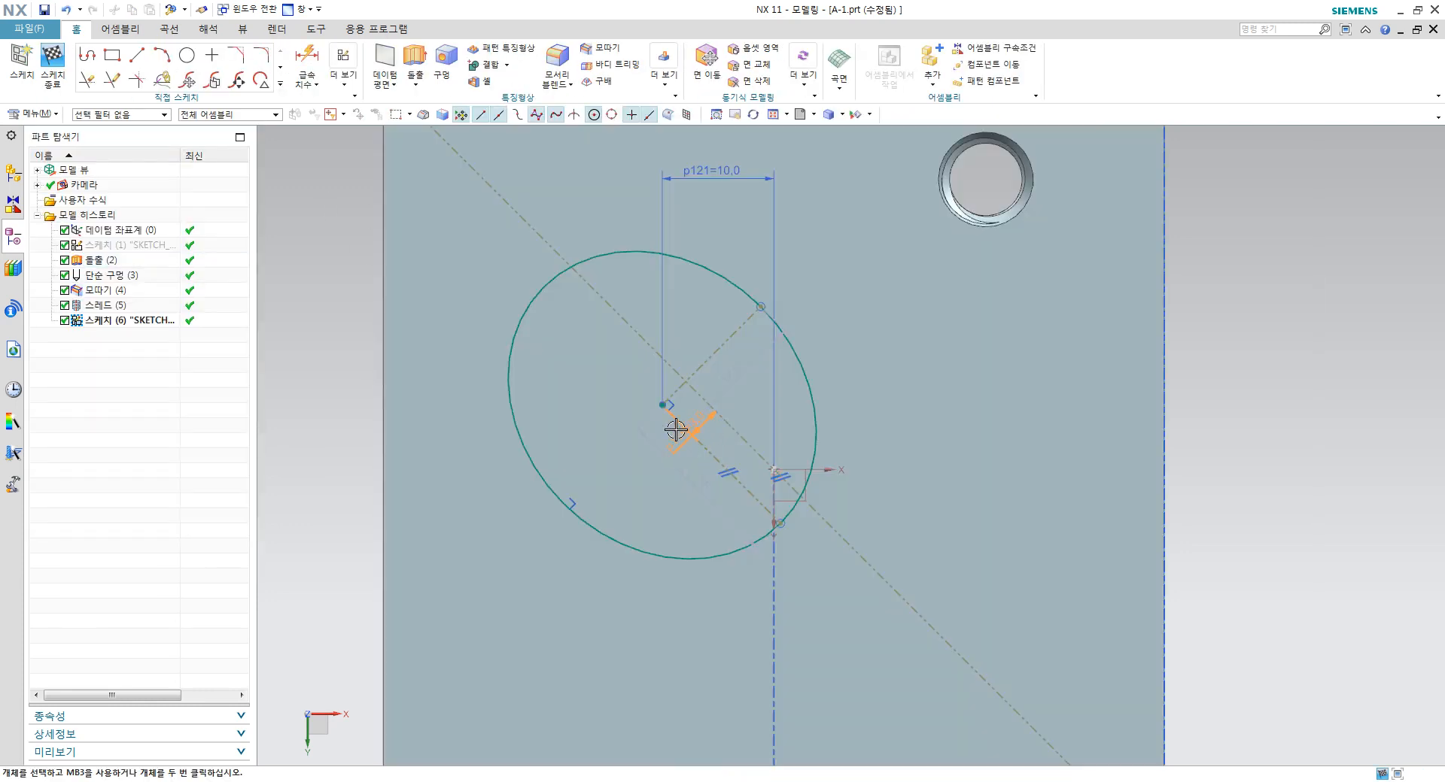
{"action": "left_click_drag", "start_coordinate": [674, 429], "coordinate": [598, 368]}
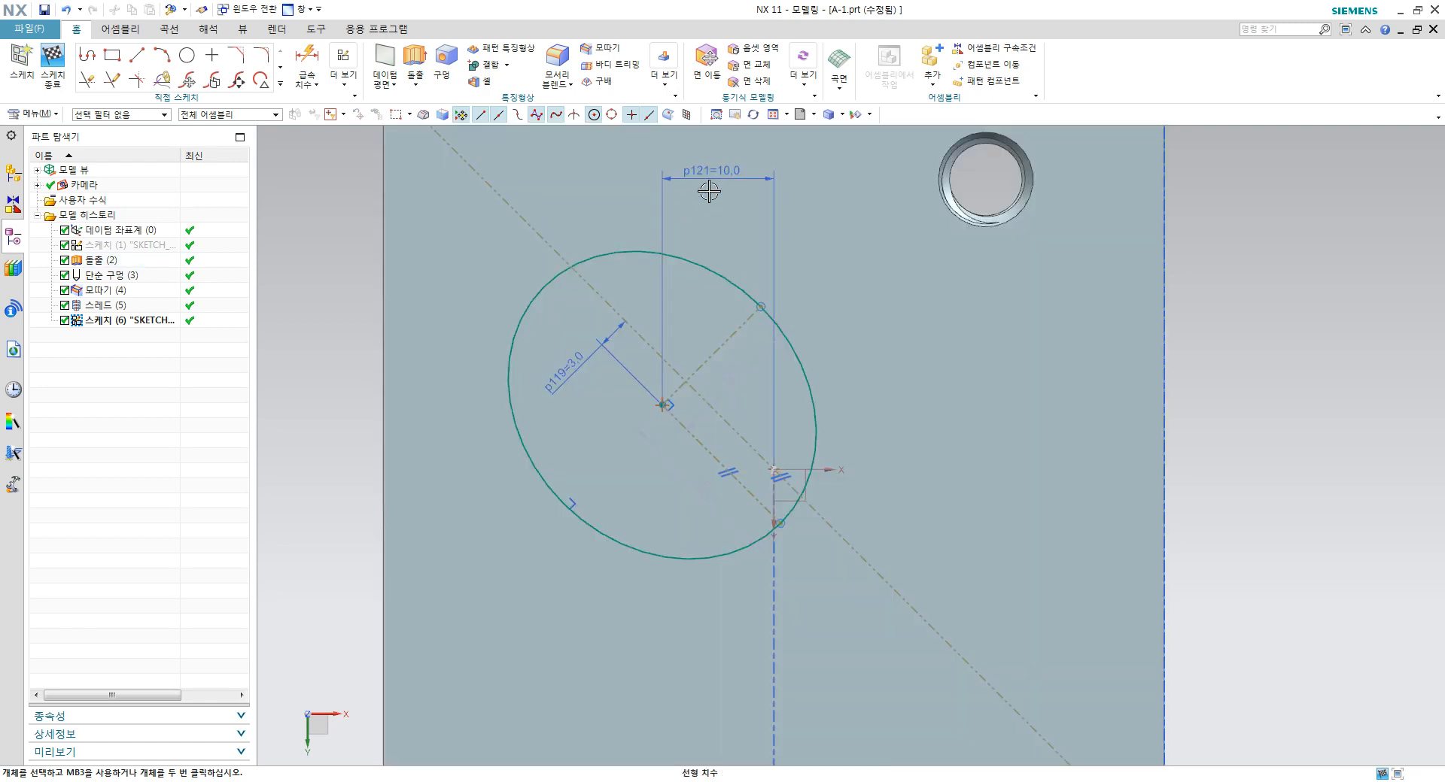
{"action": "left_click_drag", "start_coordinate": [709, 187], "coordinate": [718, 228]}
Step: Convert the automatic dimensions on the ellipse's two axis lines into driving dimensions of 12.5 mm and 15 mm
{"action": "double_click", "coordinate": [730, 369]}
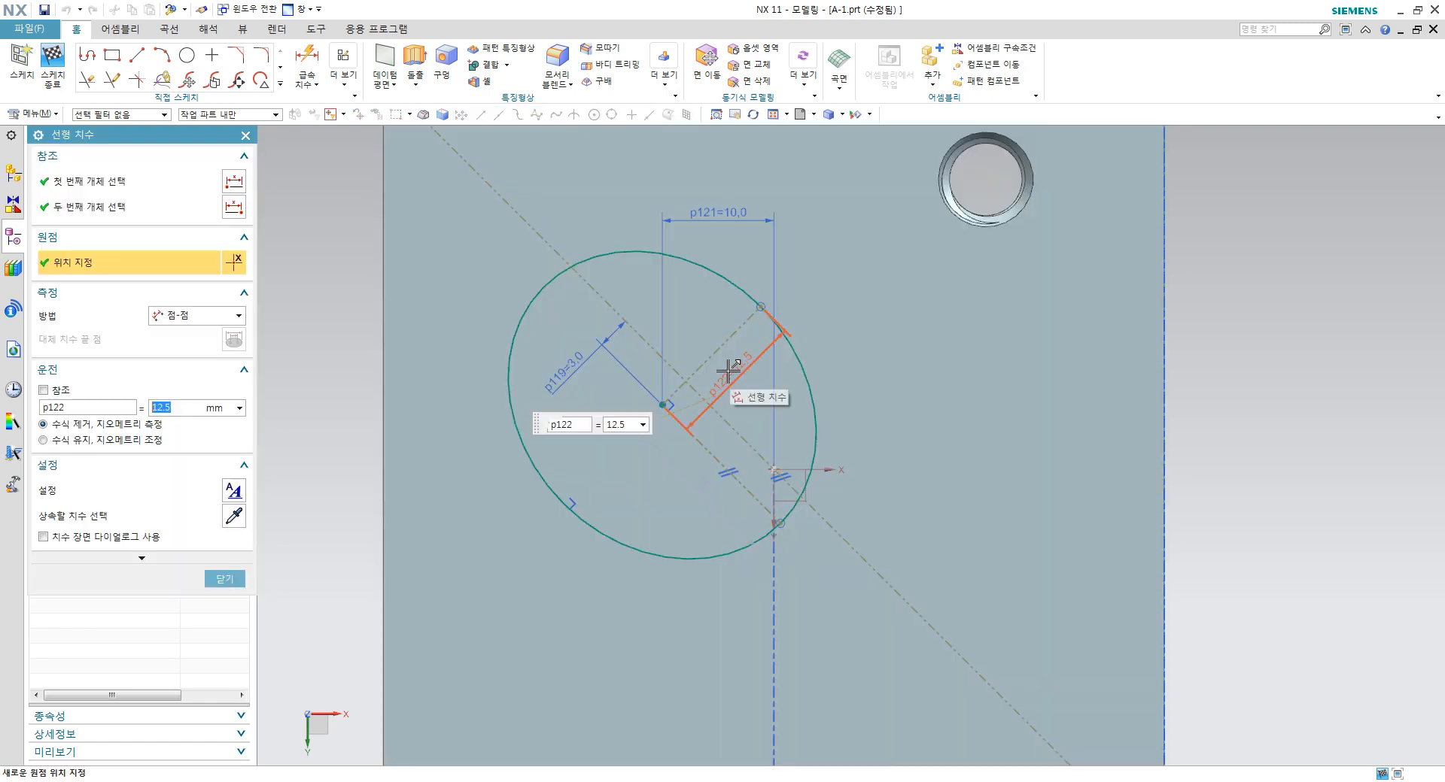
{"action": "left_click", "coordinate": [223, 581]}
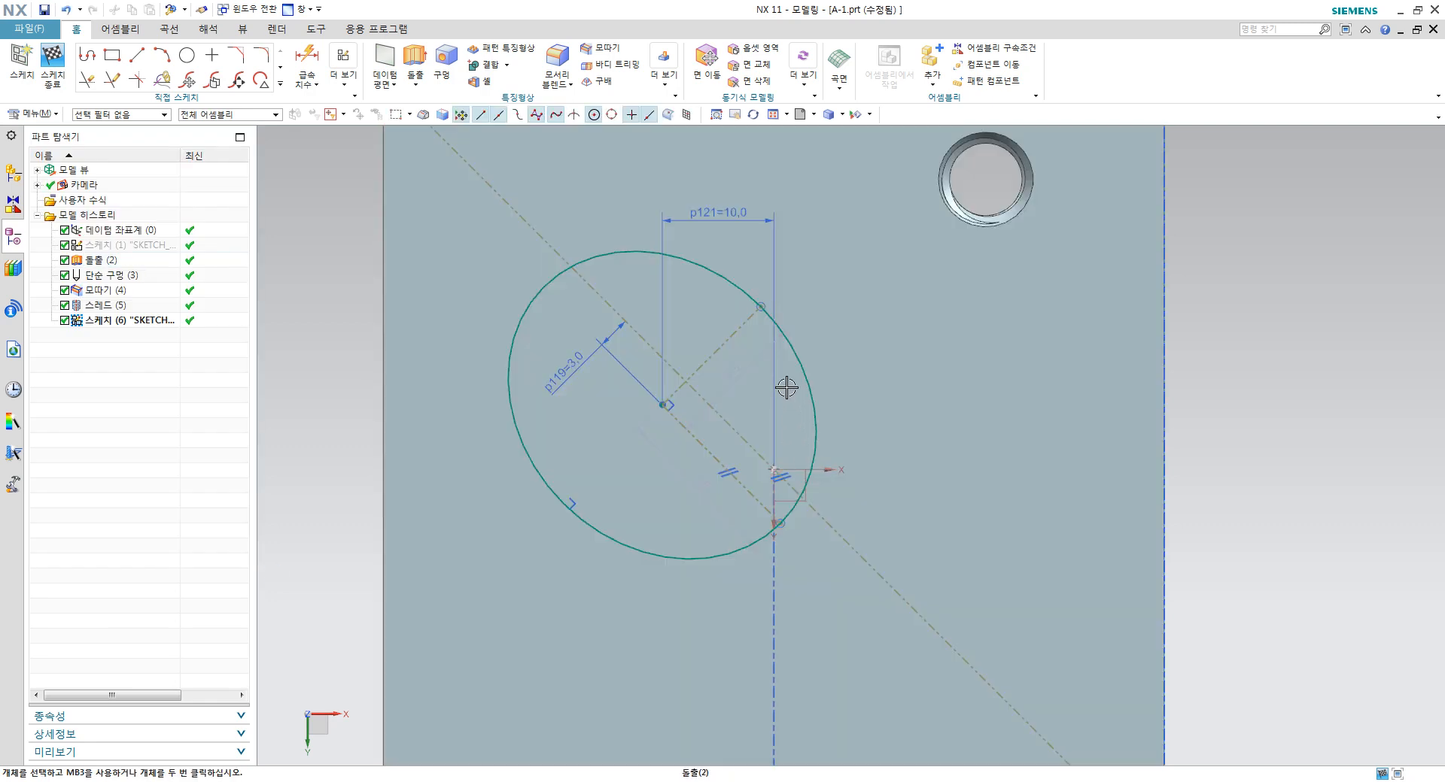
{"action": "double_click", "coordinate": [731, 371]}
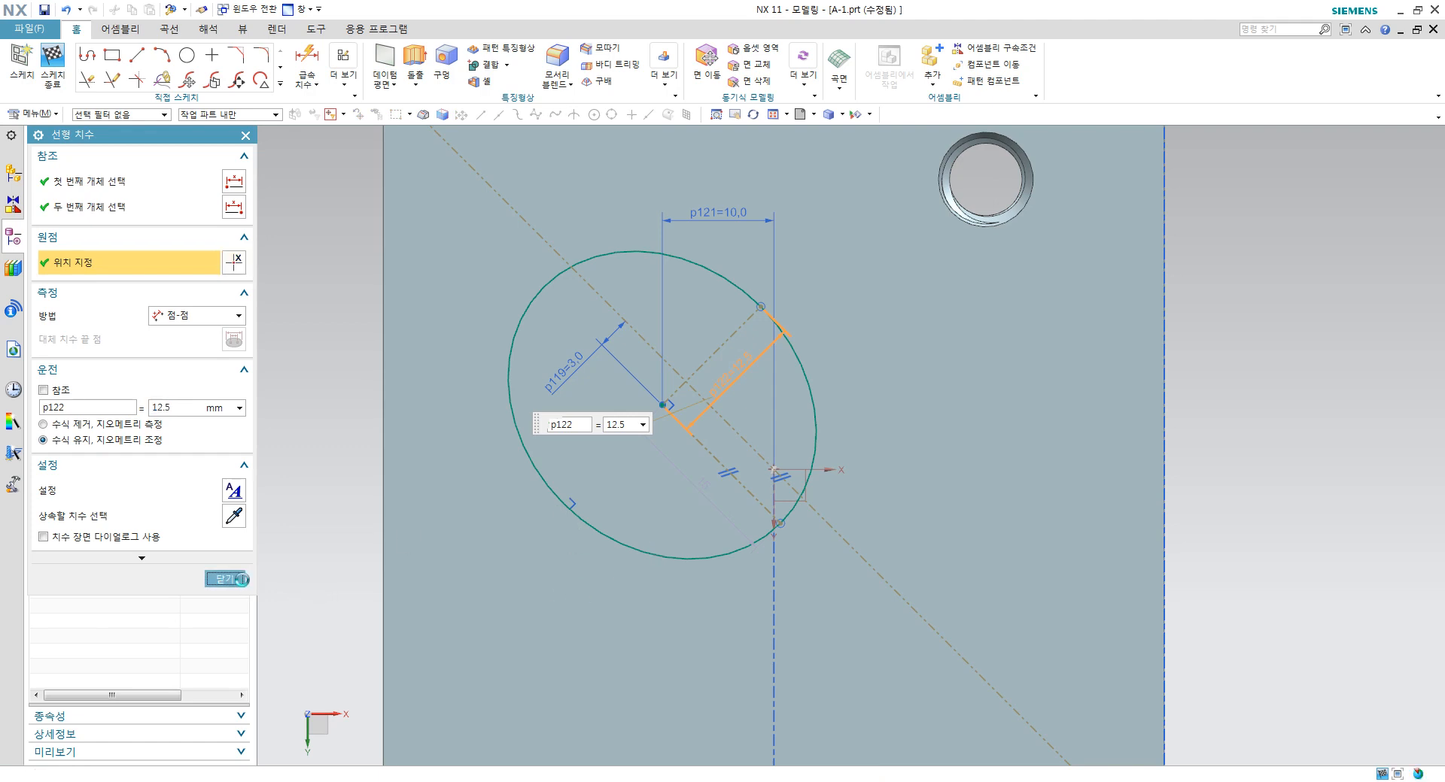
{"action": "left_click", "coordinate": [226, 580]}
{"action": "double_click", "coordinate": [701, 489]}
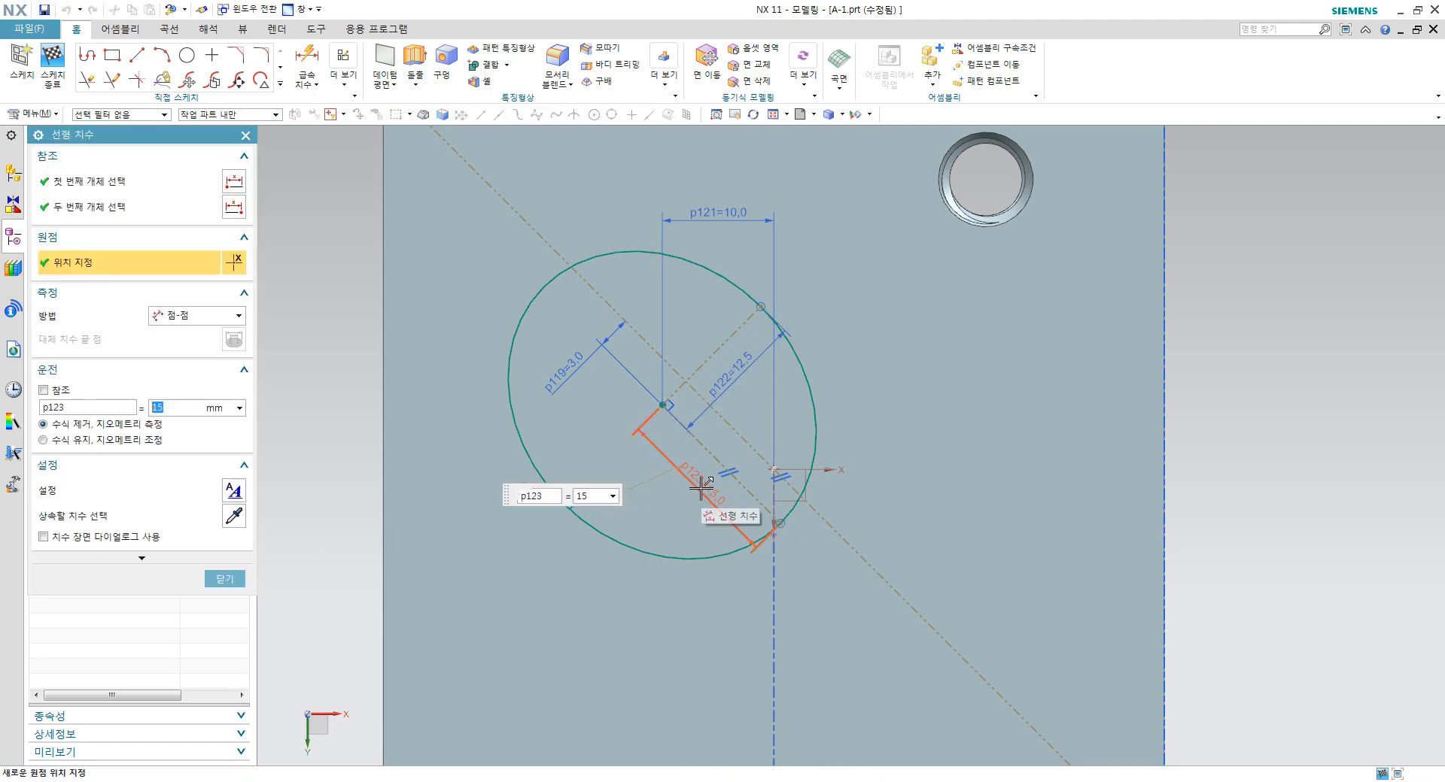
{"action": "left_click", "coordinate": [225, 578]}
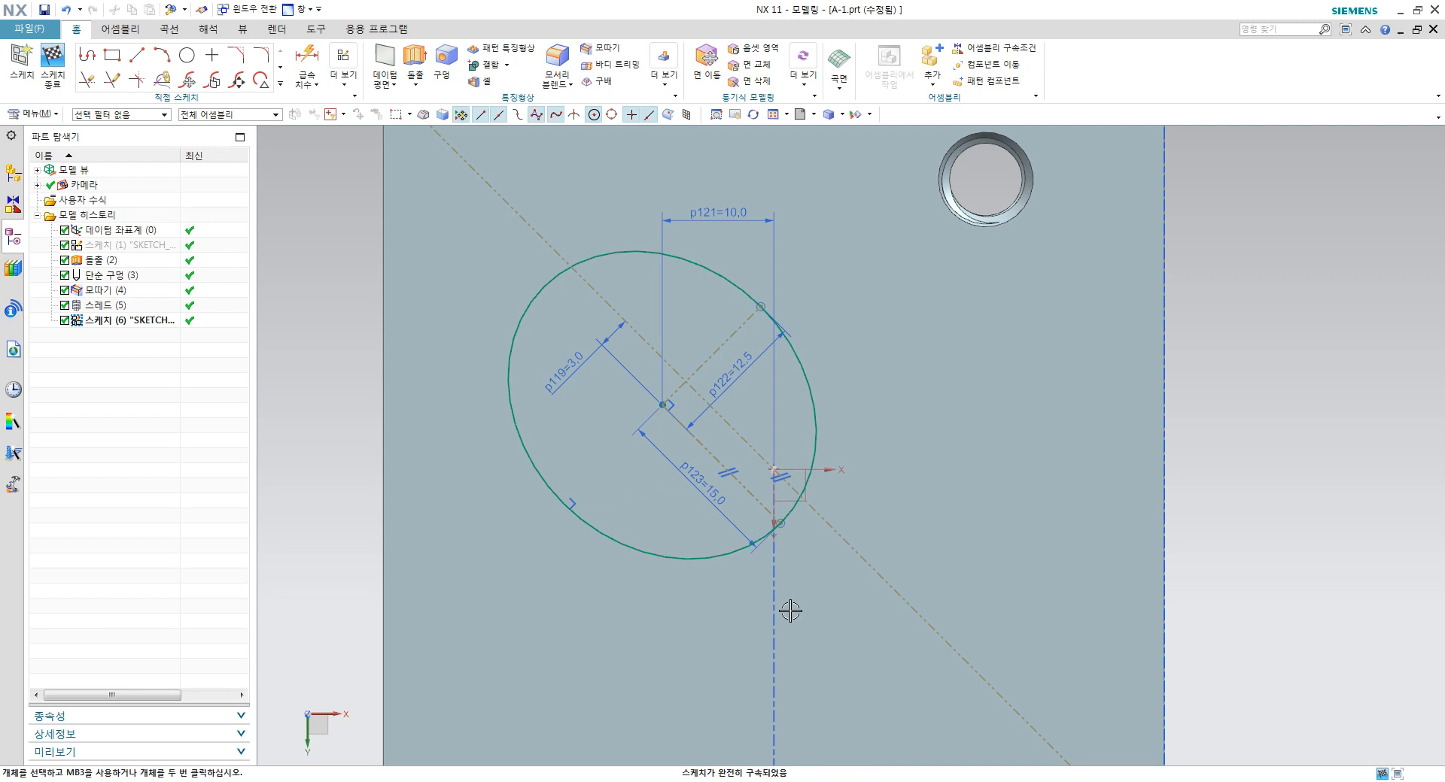
Step: Draw a second ellipse below the first with a 17.5 mm major radius, 12.5 mm minor radius and -45° rotation
{"action": "scroll", "coordinate": [866, 520], "scroll_direction": "down", "scroll_amount": 2}
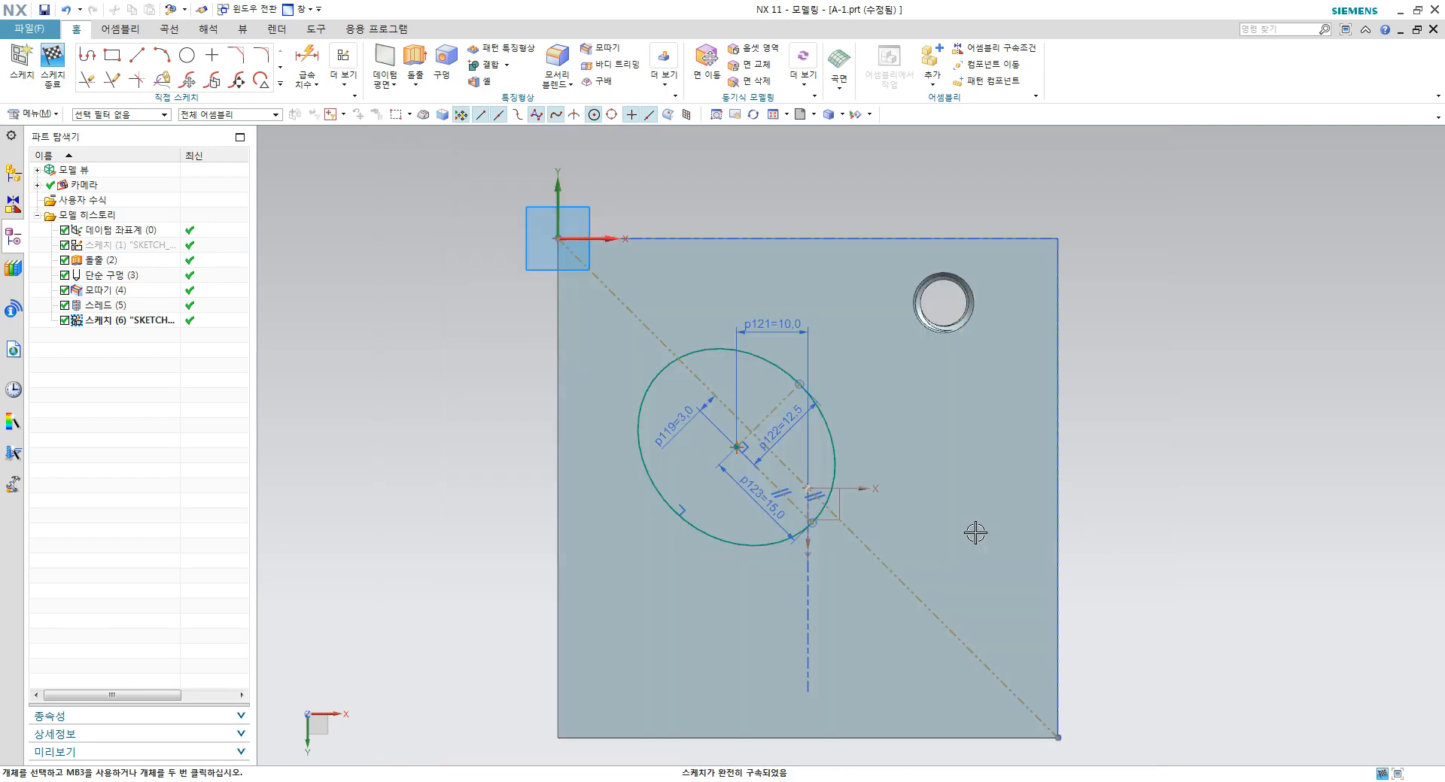
{"action": "middle_click_drag", "start_coordinate": [972, 532], "coordinate": [875, 474], "text": "shift"}
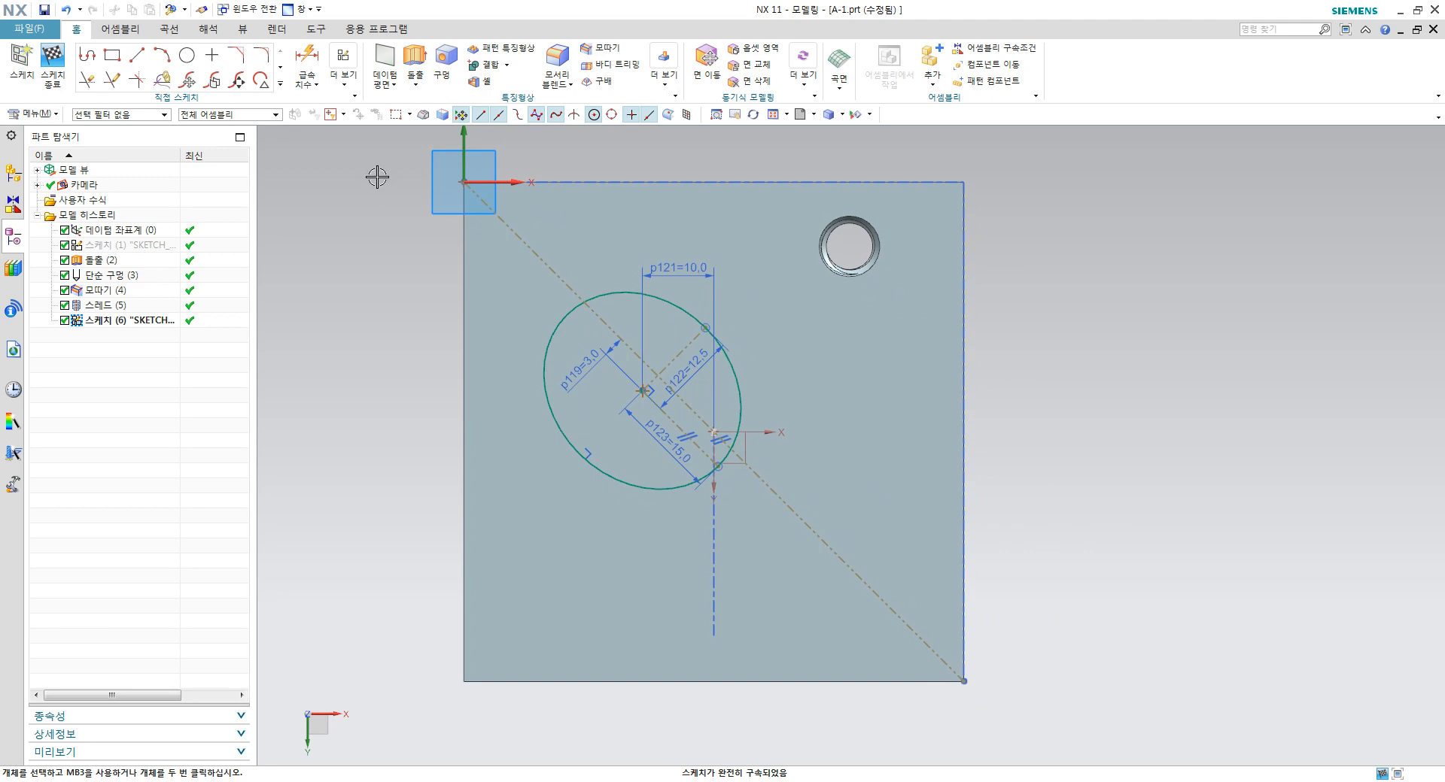
{"action": "left_click", "coordinate": [280, 83]}
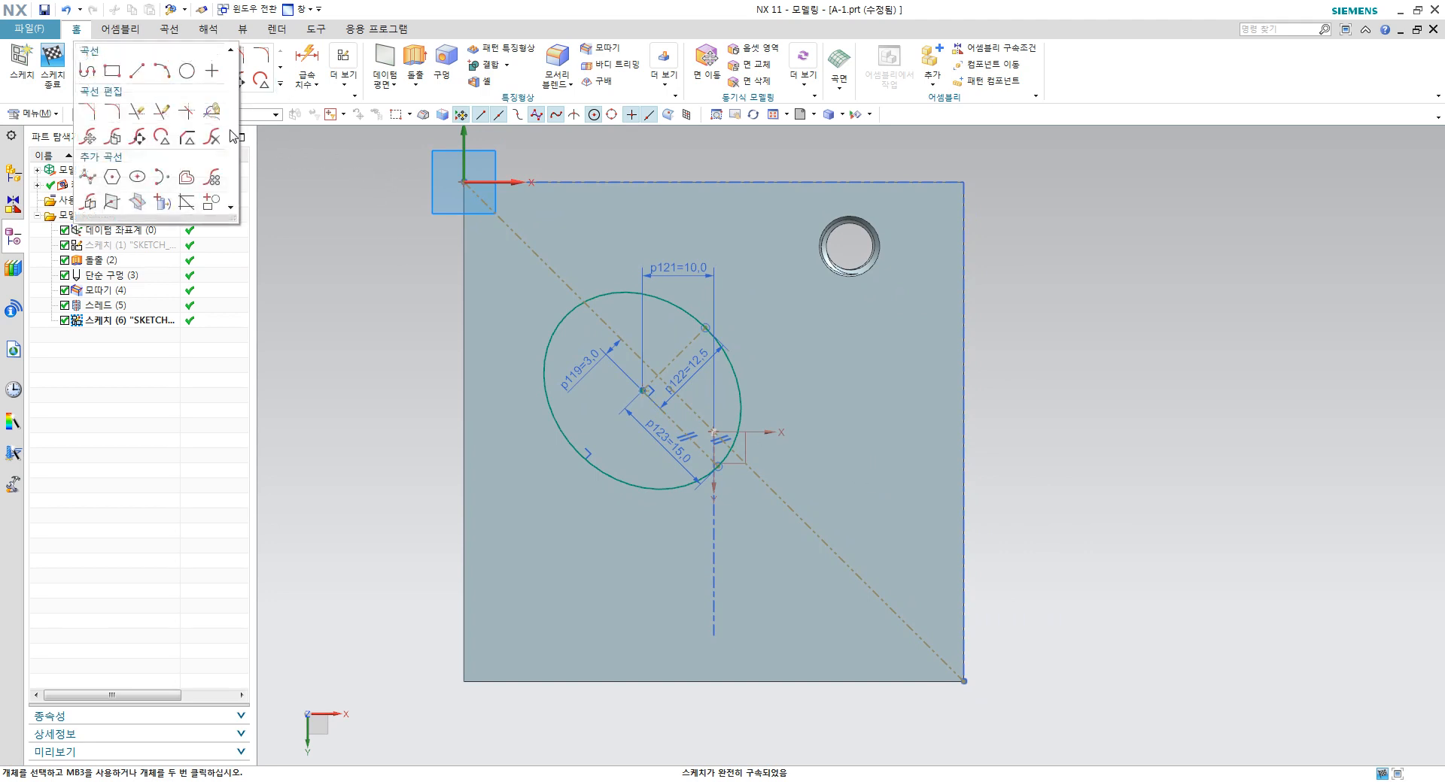
{"action": "left_click", "coordinate": [138, 178]}
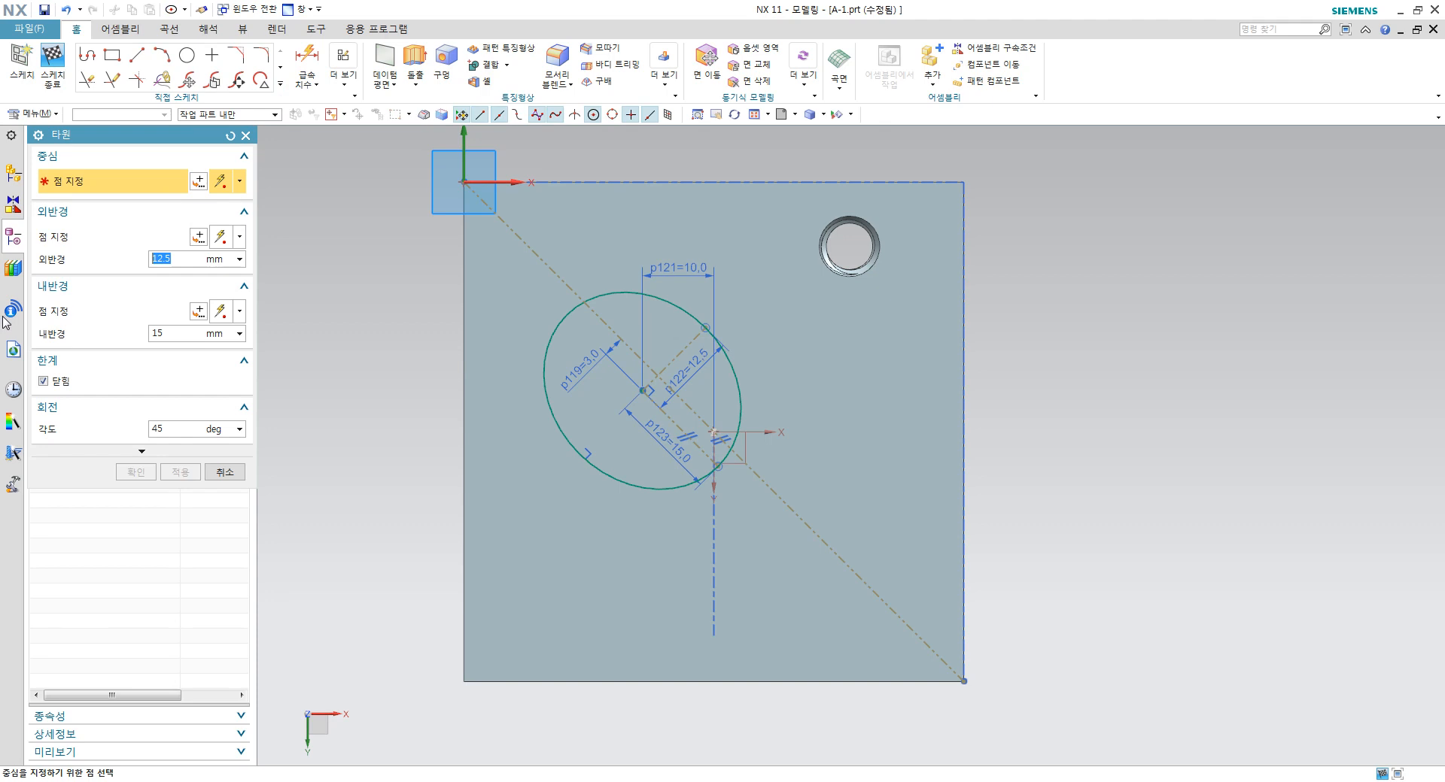
{"action": "key", "text": "Return"}
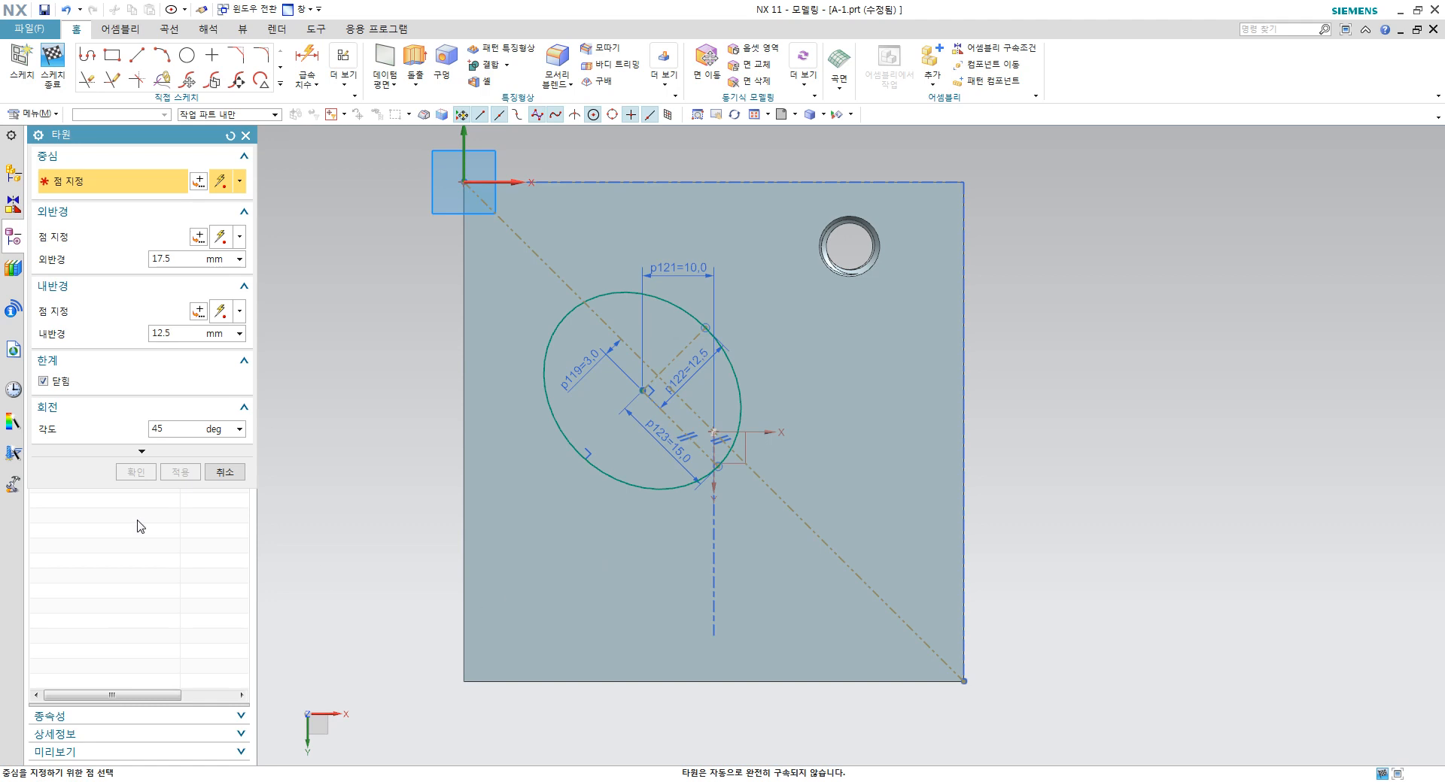
{"action": "left_click", "coordinate": [700, 573]}
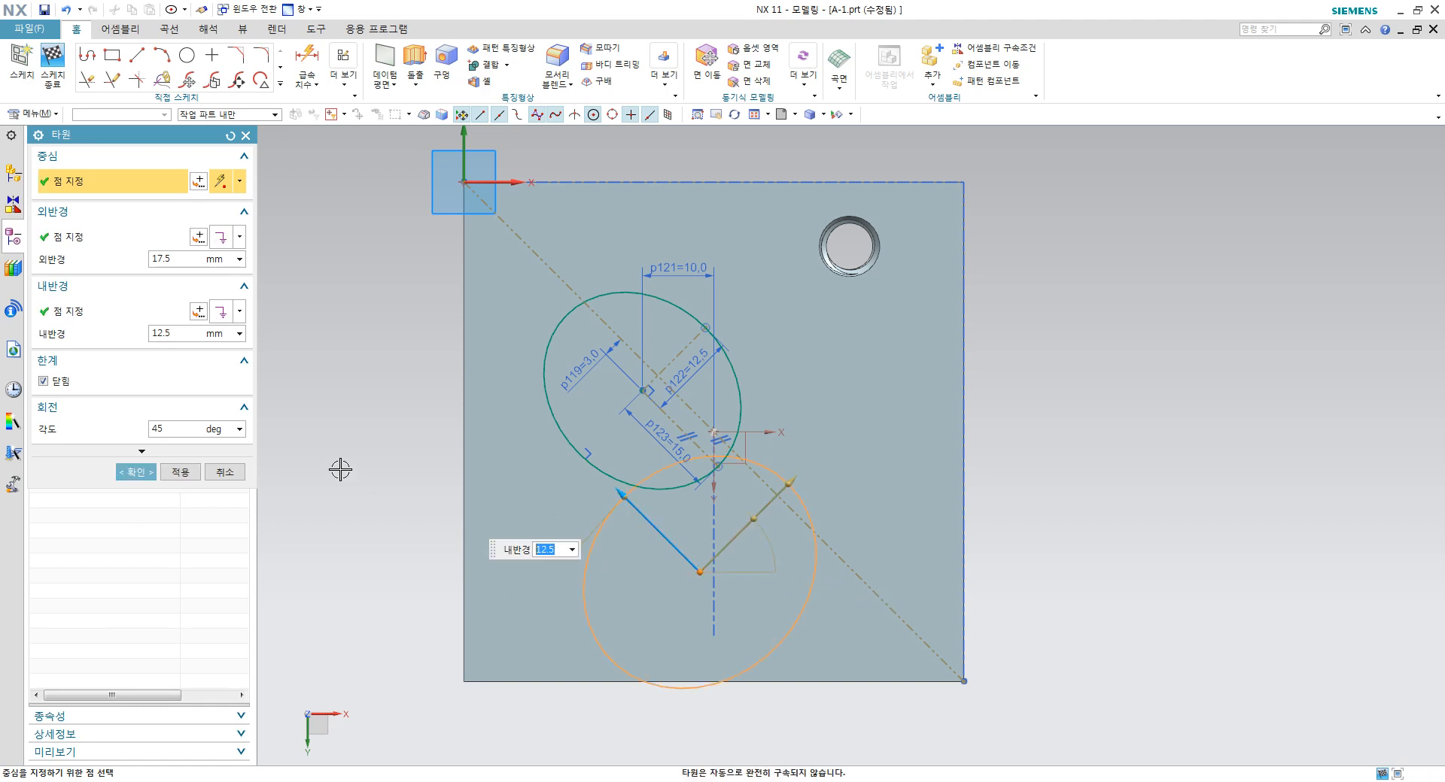
{"action": "left_click", "coordinate": [154, 429]}
{"action": "type", "text": "-45"}
{"action": "key", "text": "Return"}
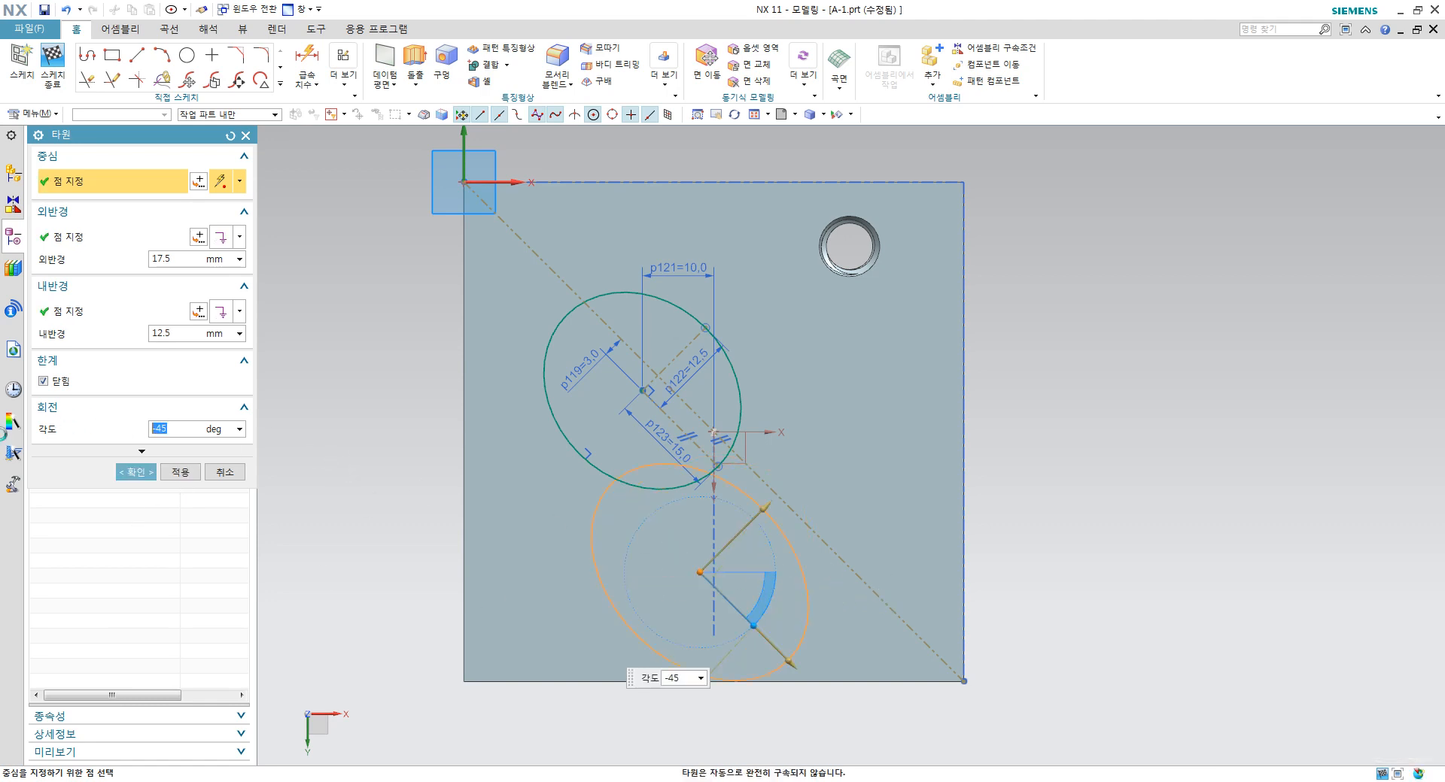
{"action": "left_click", "coordinate": [126, 474]}
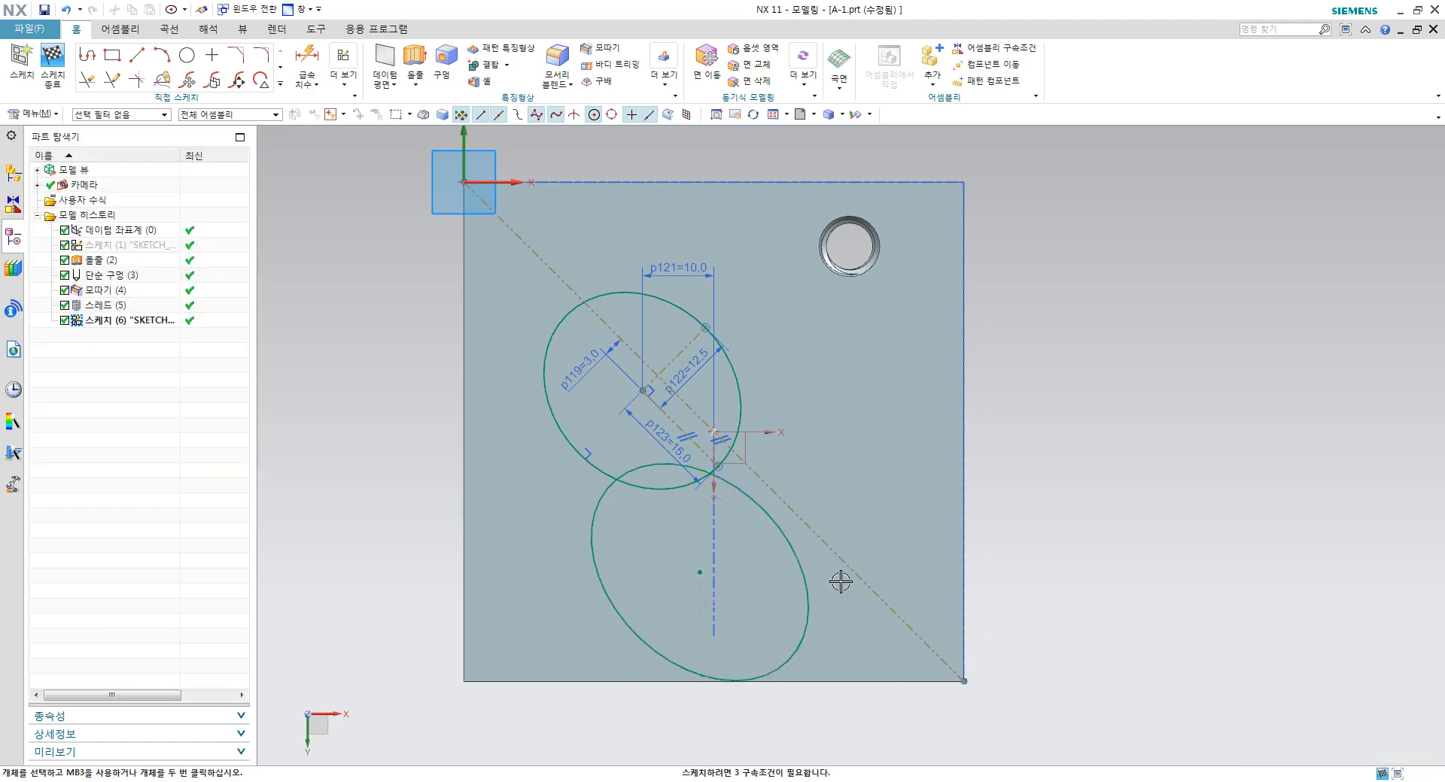
{"action": "scroll", "coordinate": [838, 580], "scroll_direction": "down", "scroll_amount": 5}
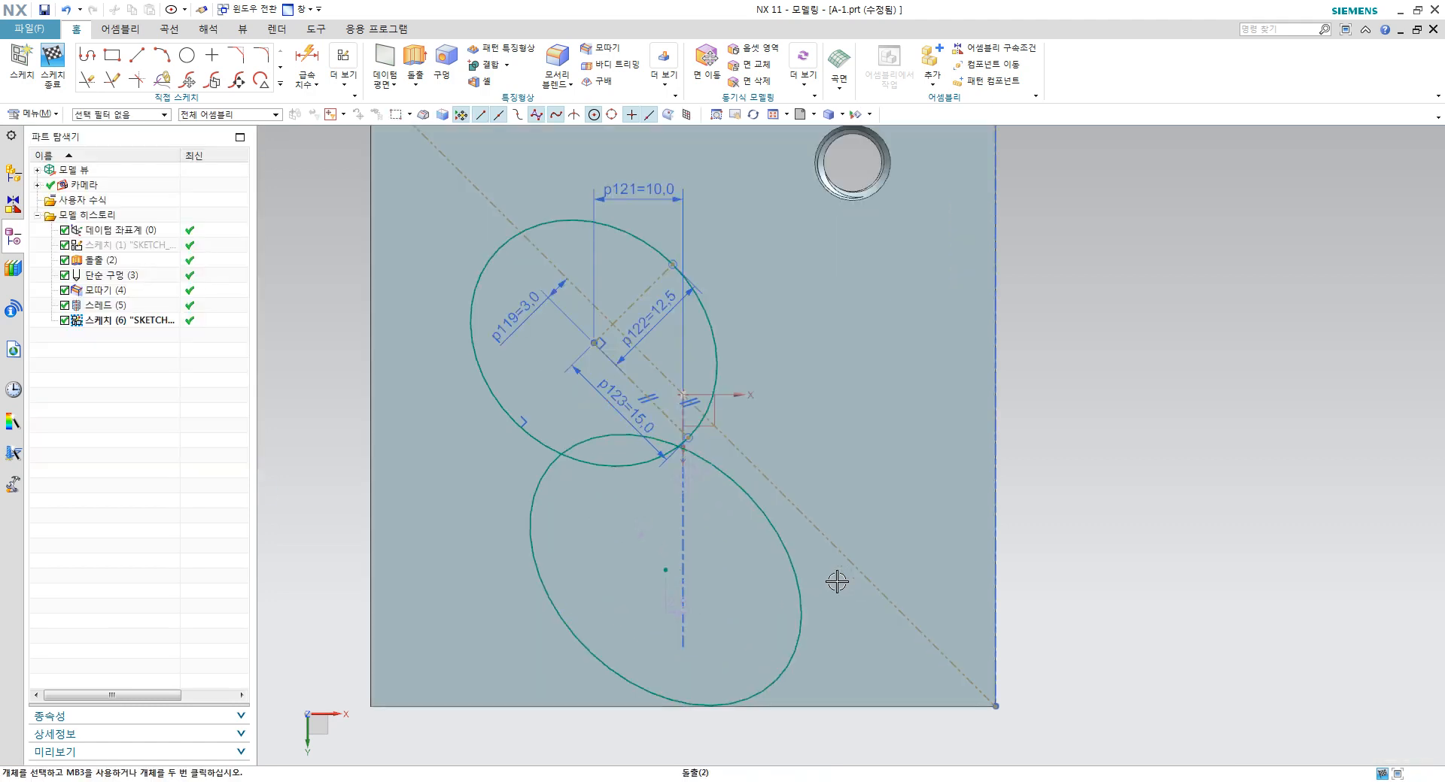
Step: Draw two lines from the second ellipse's centre, one 20 mm long at 45° and one 28 mm long at 315°
{"action": "left_click", "coordinate": [136, 69]}
{"action": "left_click", "coordinate": [589, 485]}
{"action": "left_click", "coordinate": [724, 361]}
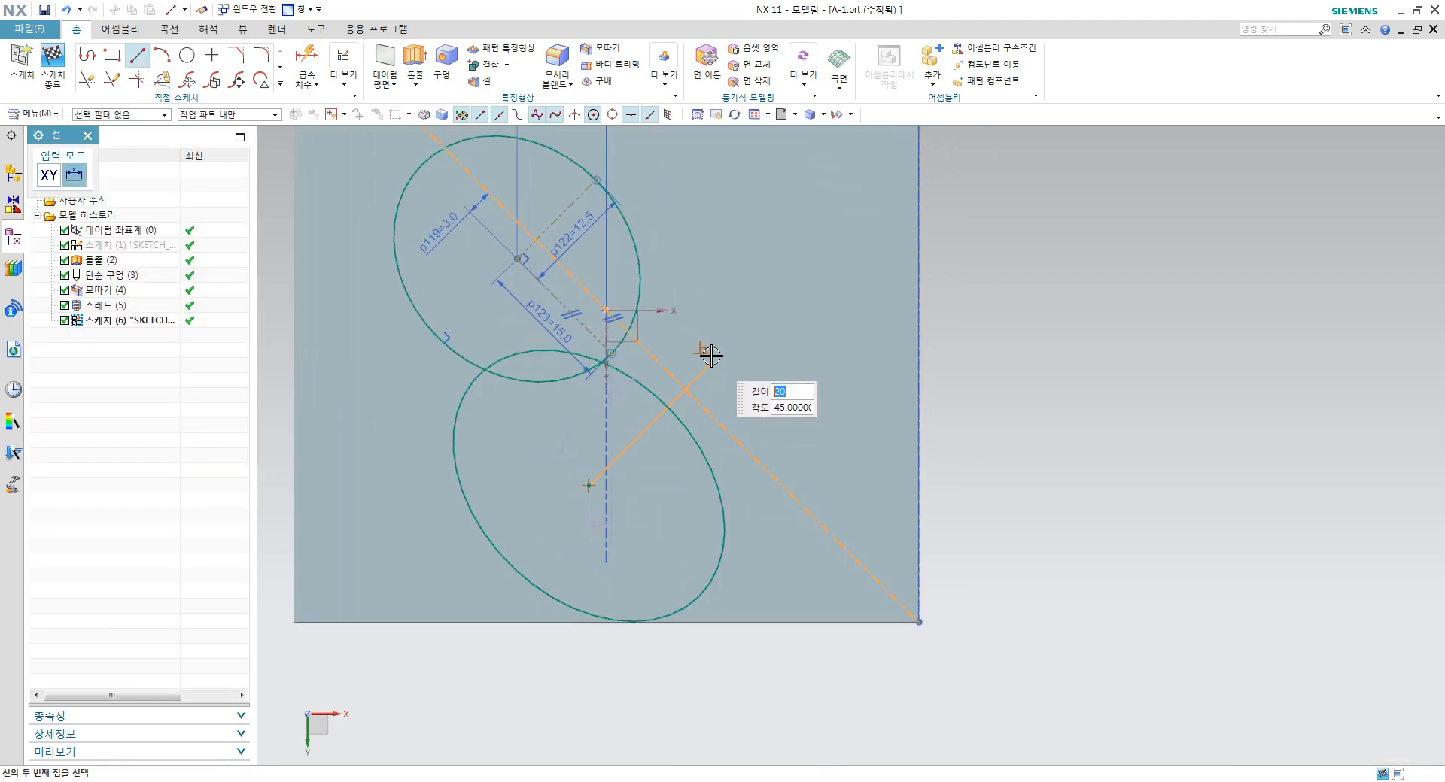
{"action": "left_click", "coordinate": [587, 489]}
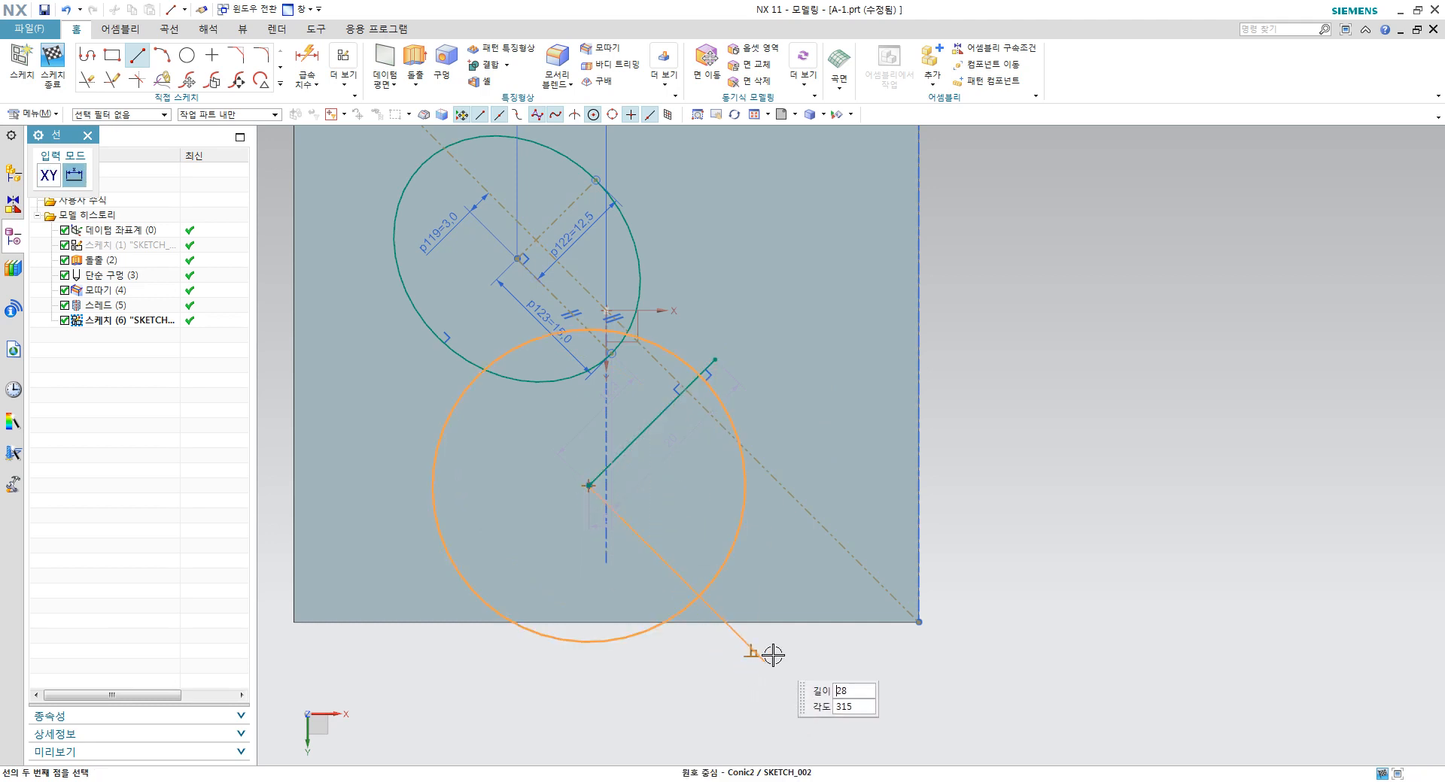
{"action": "left_click", "coordinate": [766, 662]}
{"action": "key", "text": "Escape"}
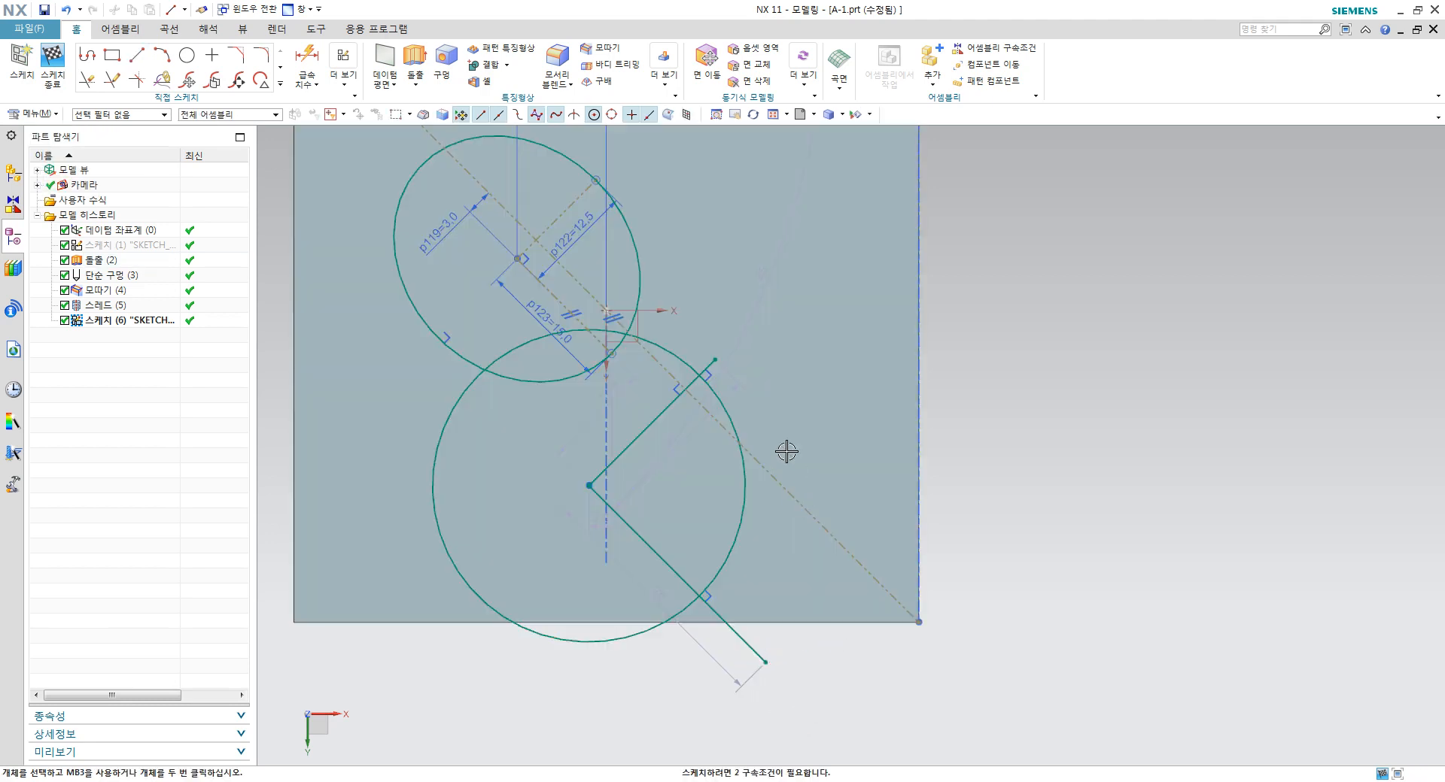
Step: Trim the ends of both lines that extend beyond the second ellipse
{"action": "scroll", "coordinate": [790, 461], "scroll_direction": "up", "scroll_amount": 2}
{"action": "key", "text": "t"}
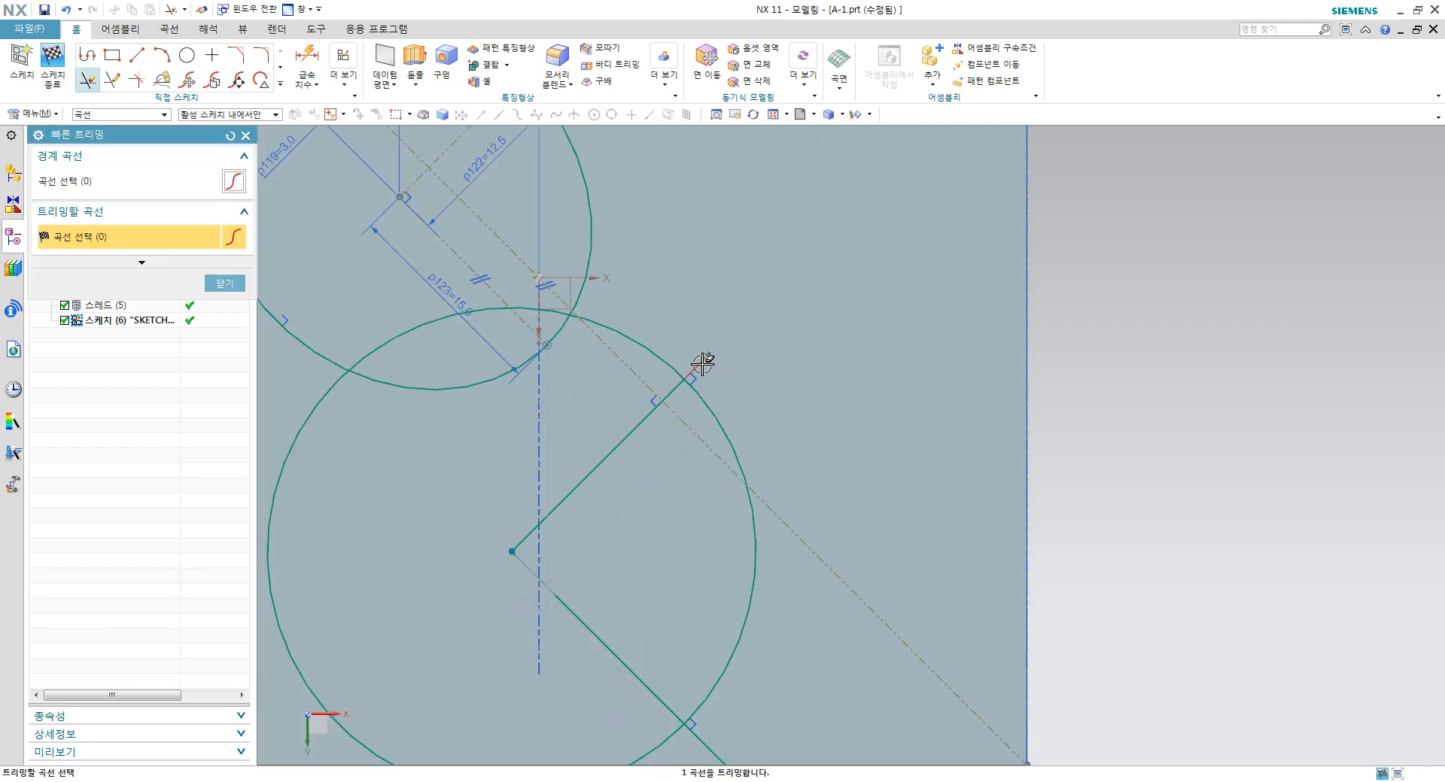
{"action": "scroll", "coordinate": [726, 376], "scroll_direction": "down", "scroll_amount": 2}
{"action": "left_click", "coordinate": [737, 632]}
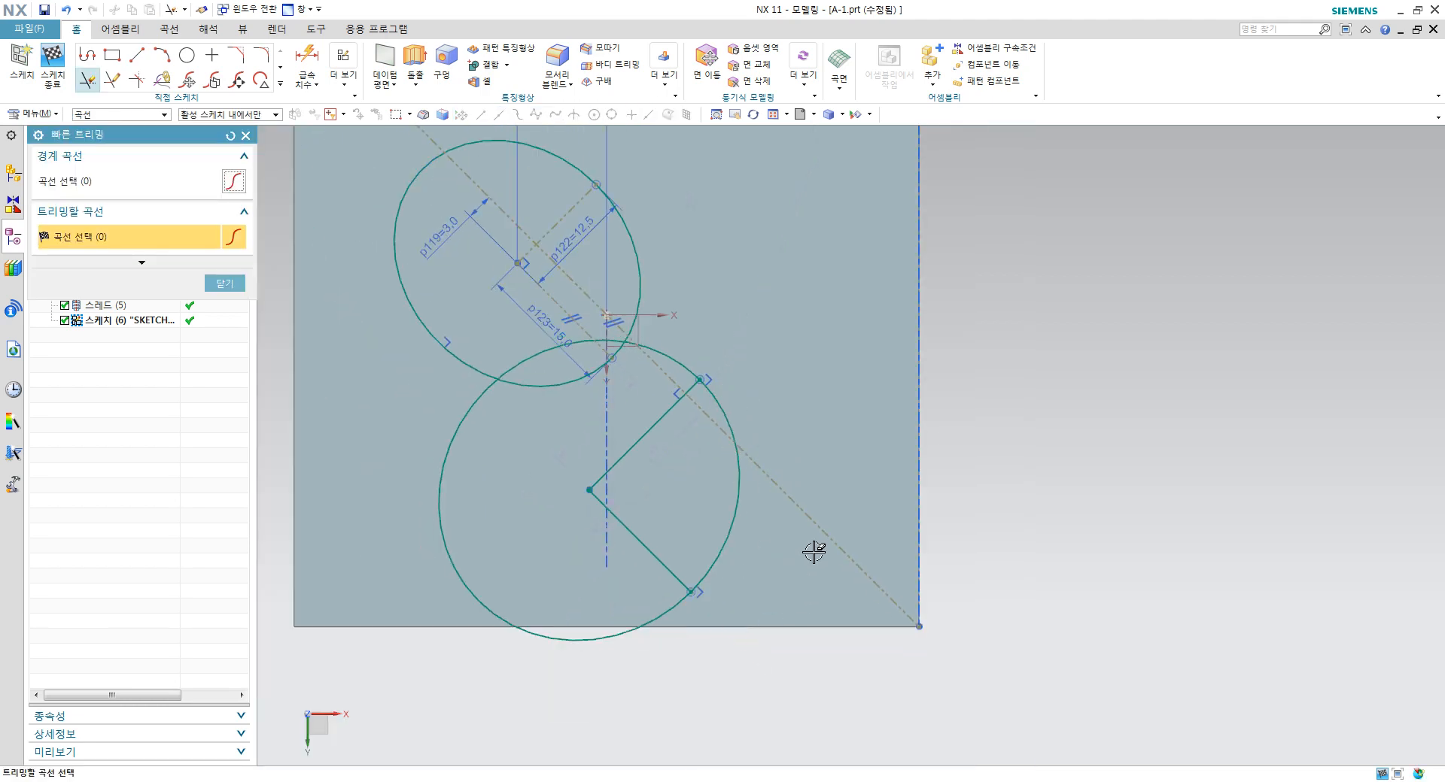
{"action": "key", "text": "Escape"}
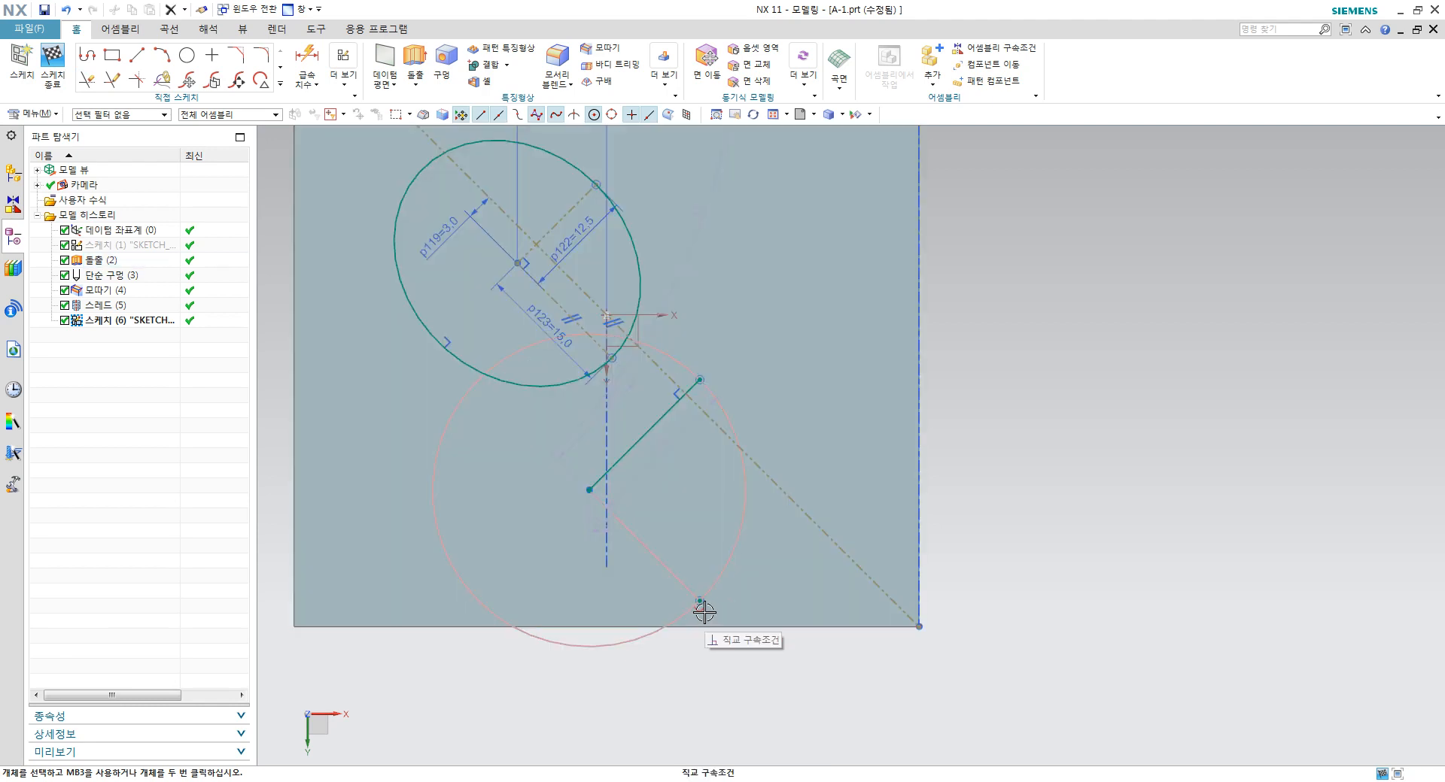
Step: Try deleting the perpendicular constraint between the upper axis line and the diagonal line, and undo the deletion
{"action": "key", "text": "ctrl+z"}
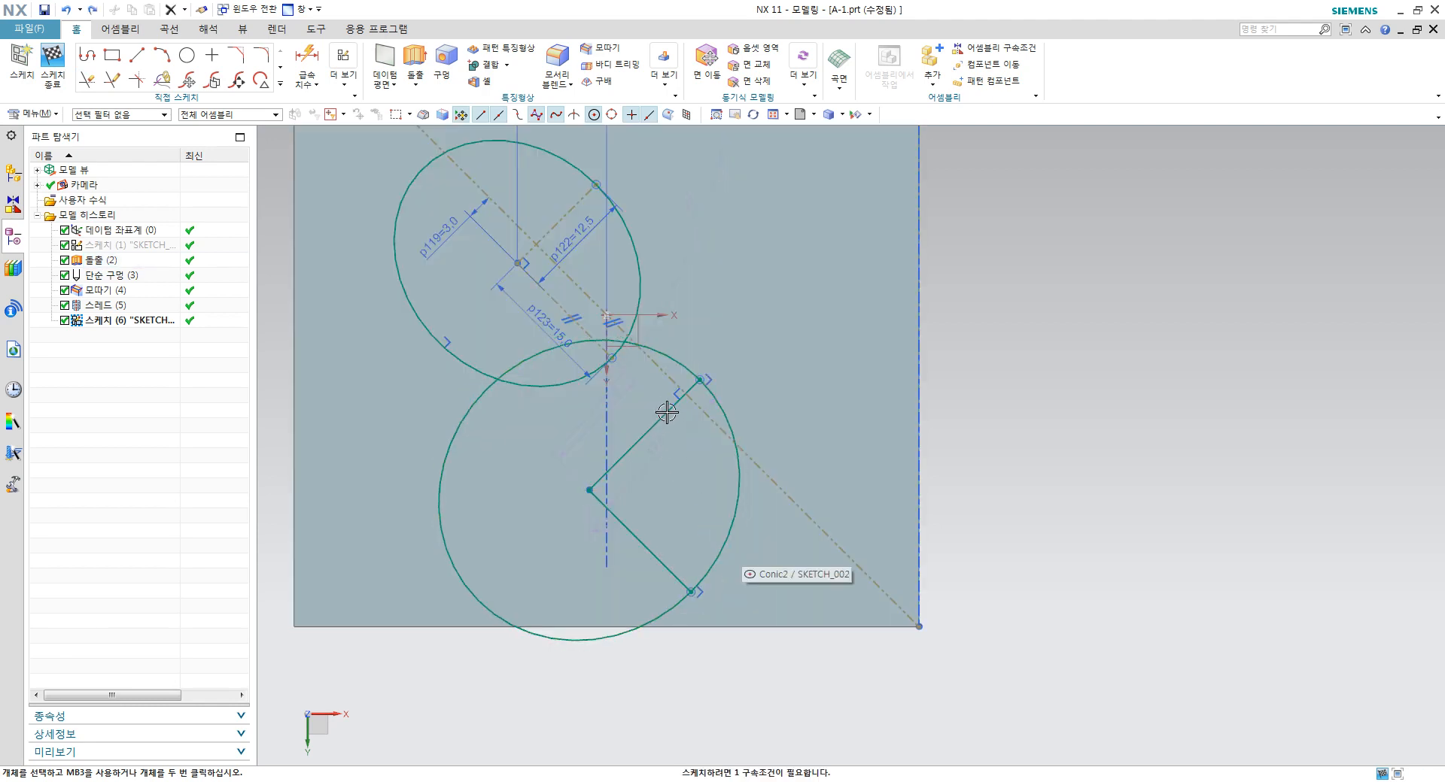
{"action": "left_click", "coordinate": [674, 393]}
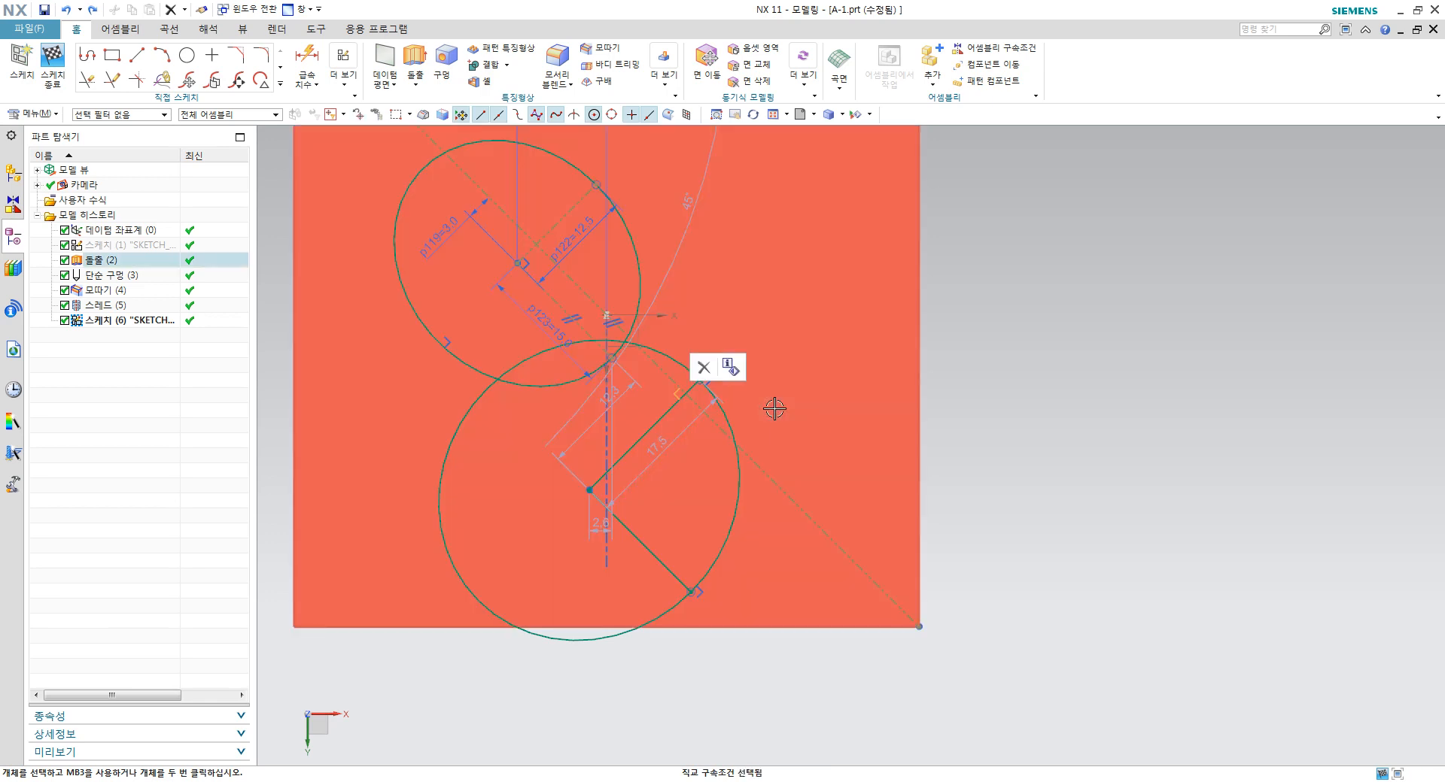
{"action": "key", "text": "Delete"}
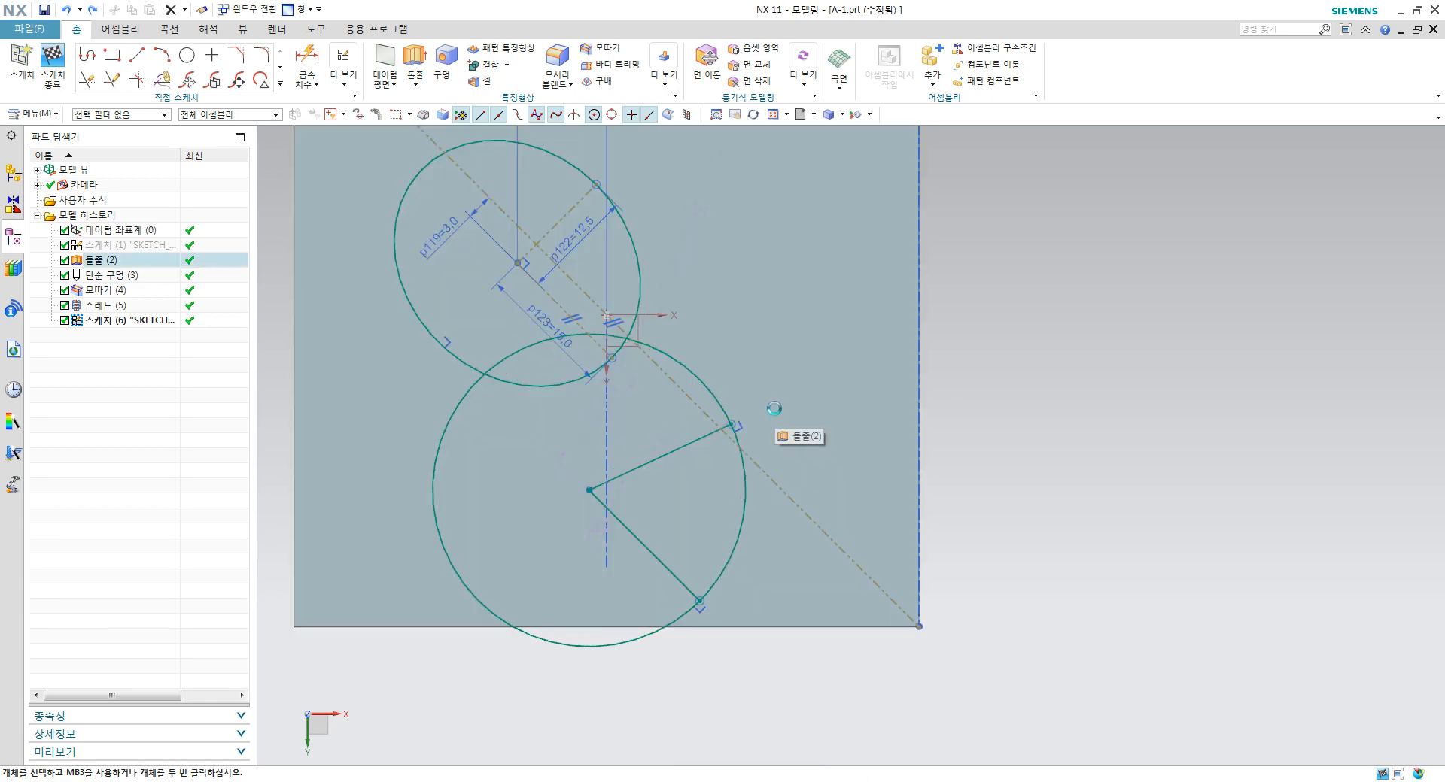
{"action": "key", "text": "ctrl+z"}
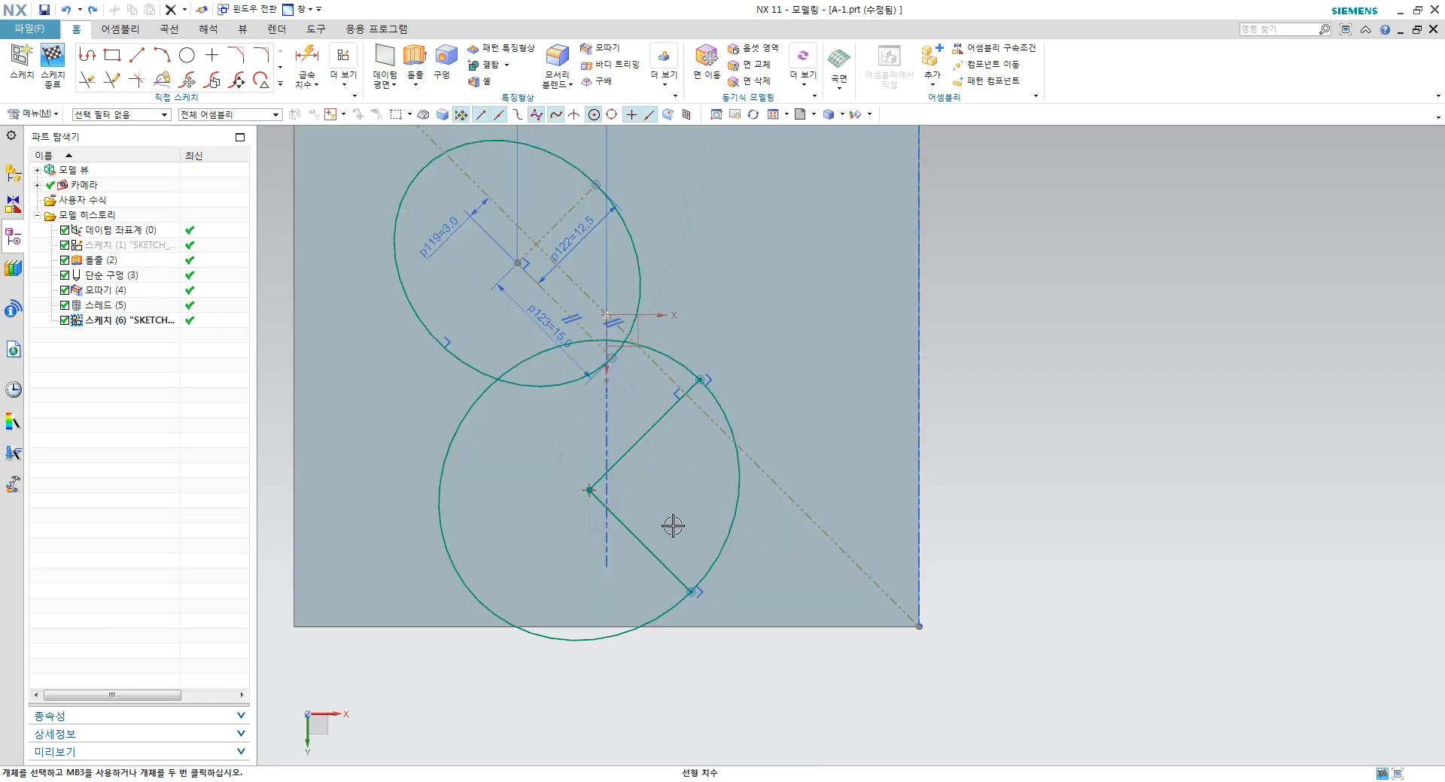
Step: Convert the upper axis line's automatic dimension into a driving 12.5 mm dimension and place it farther from the line
{"action": "double_click", "coordinate": [664, 447]}
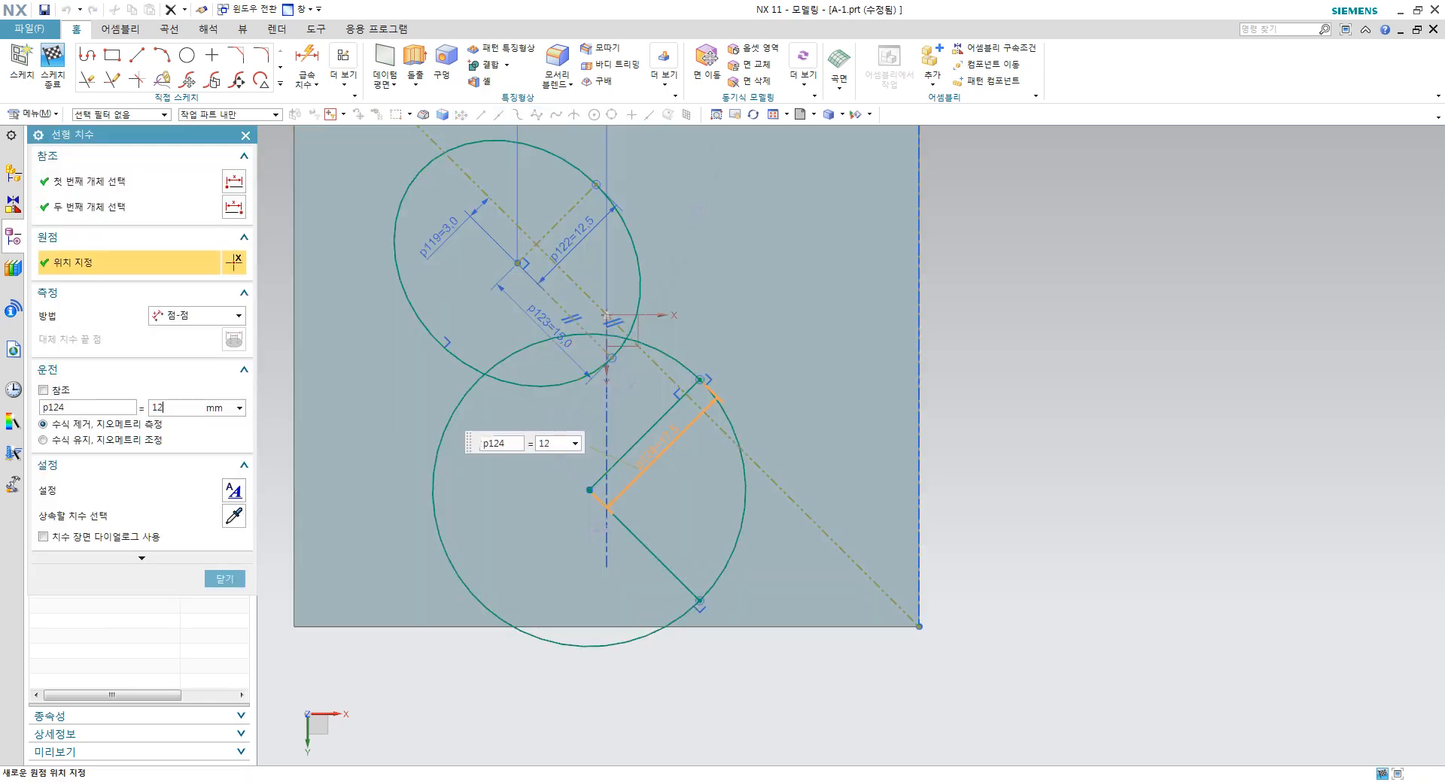
{"action": "key", "text": "Return"}
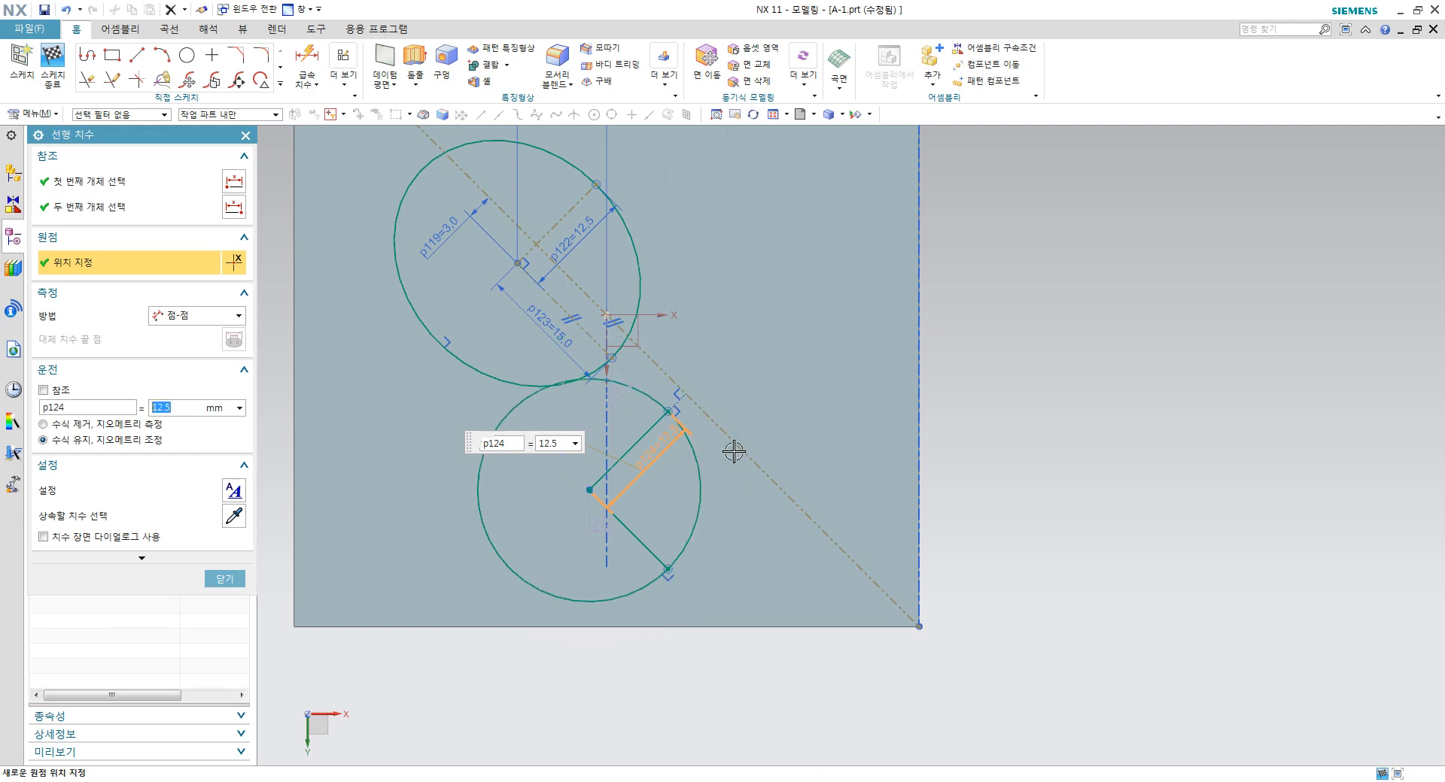
{"action": "middle_click", "coordinate": [644, 538]}
{"action": "scroll", "coordinate": [635, 544], "scroll_direction": "up", "scroll_amount": 2}
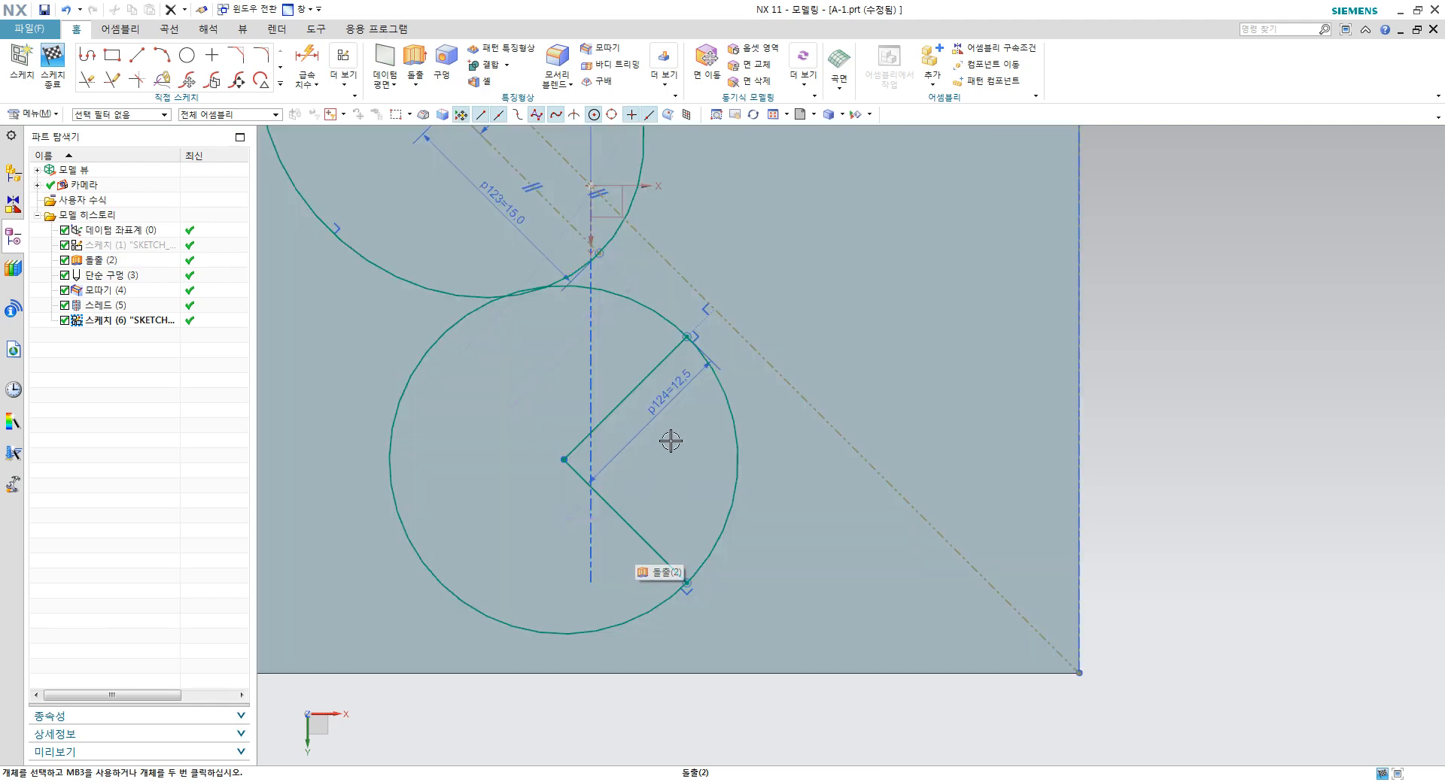
{"action": "left_click_drag", "start_coordinate": [667, 399], "coordinate": [701, 463]}
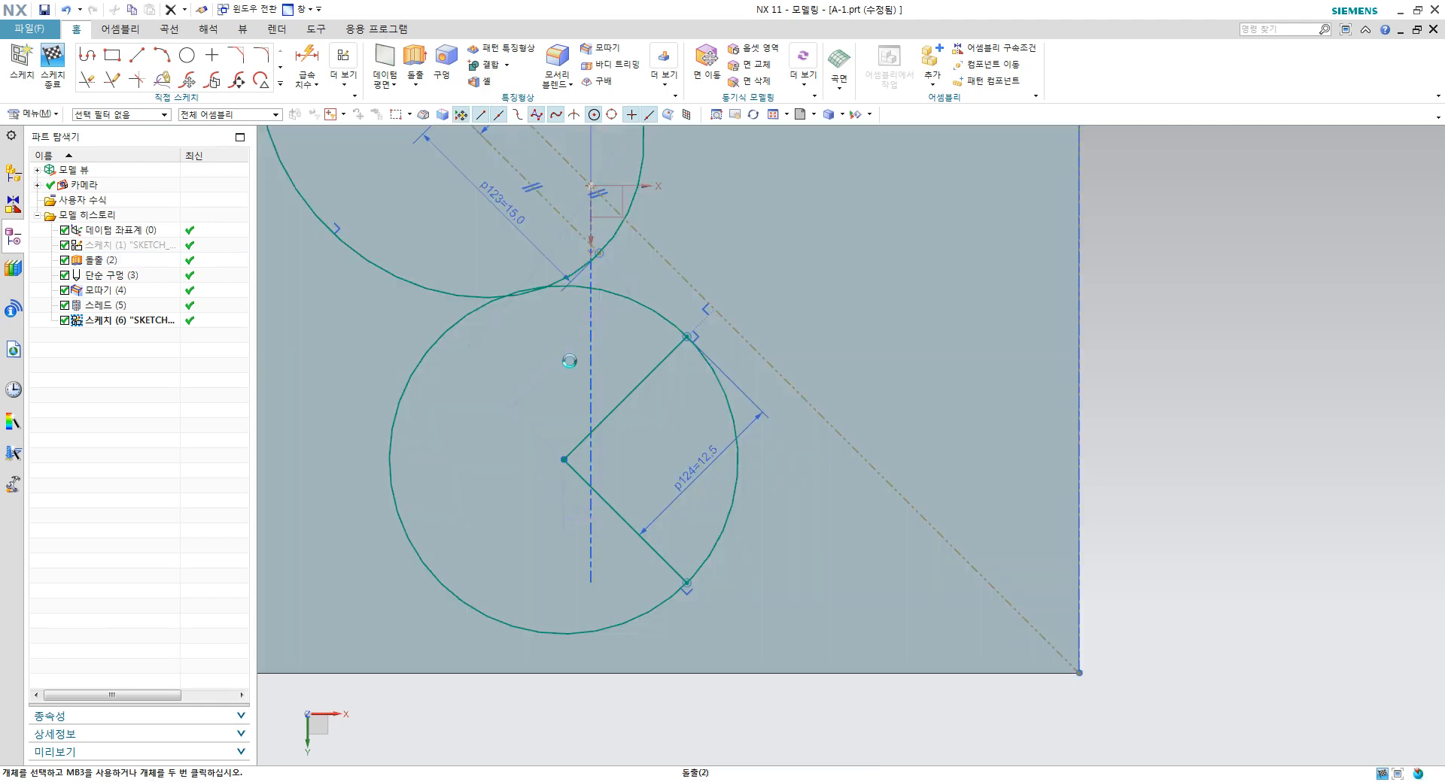
{"action": "left_click", "coordinate": [570, 362]}
{"action": "left_click_drag", "start_coordinate": [555, 367], "coordinate": [552, 362]}
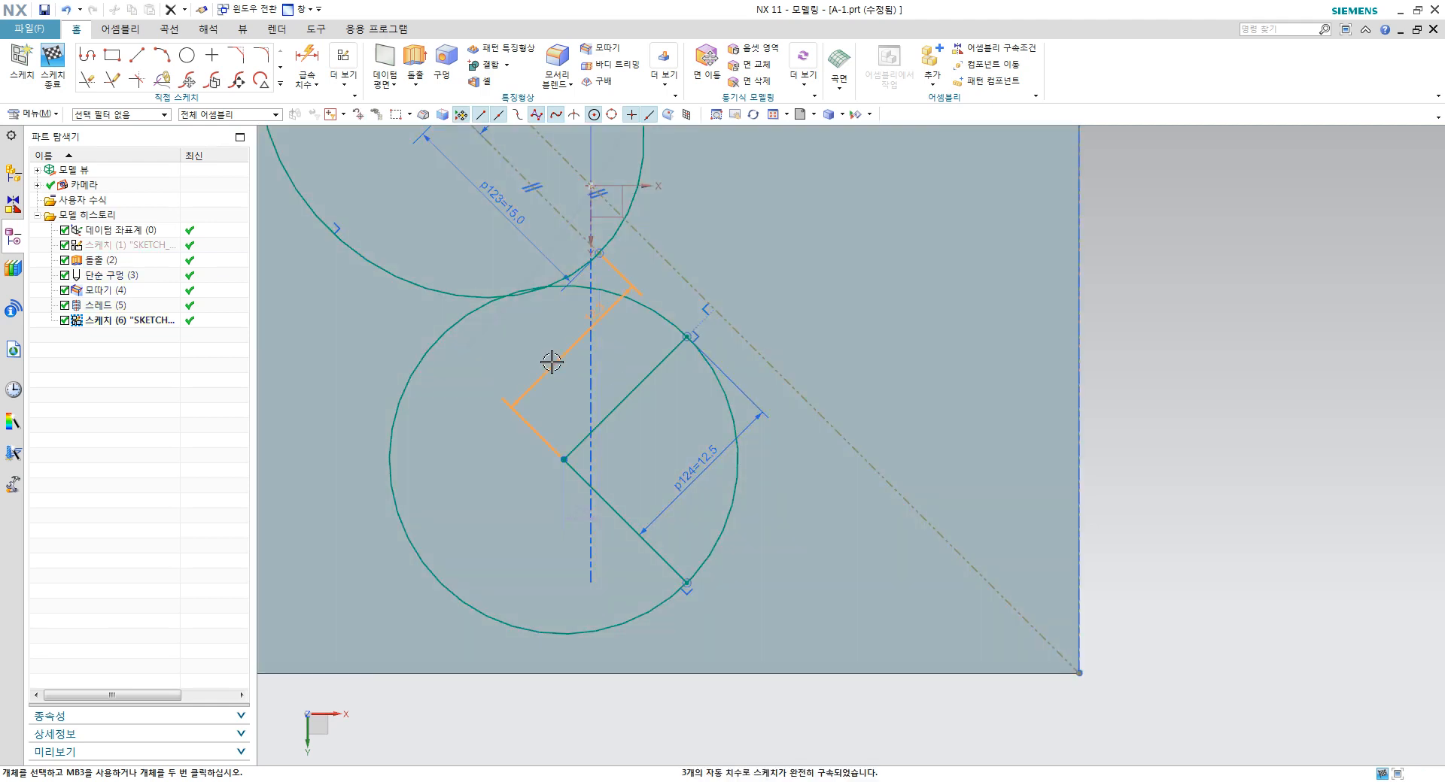
{"action": "key", "text": "Delete"}
{"action": "key", "text": "End"}
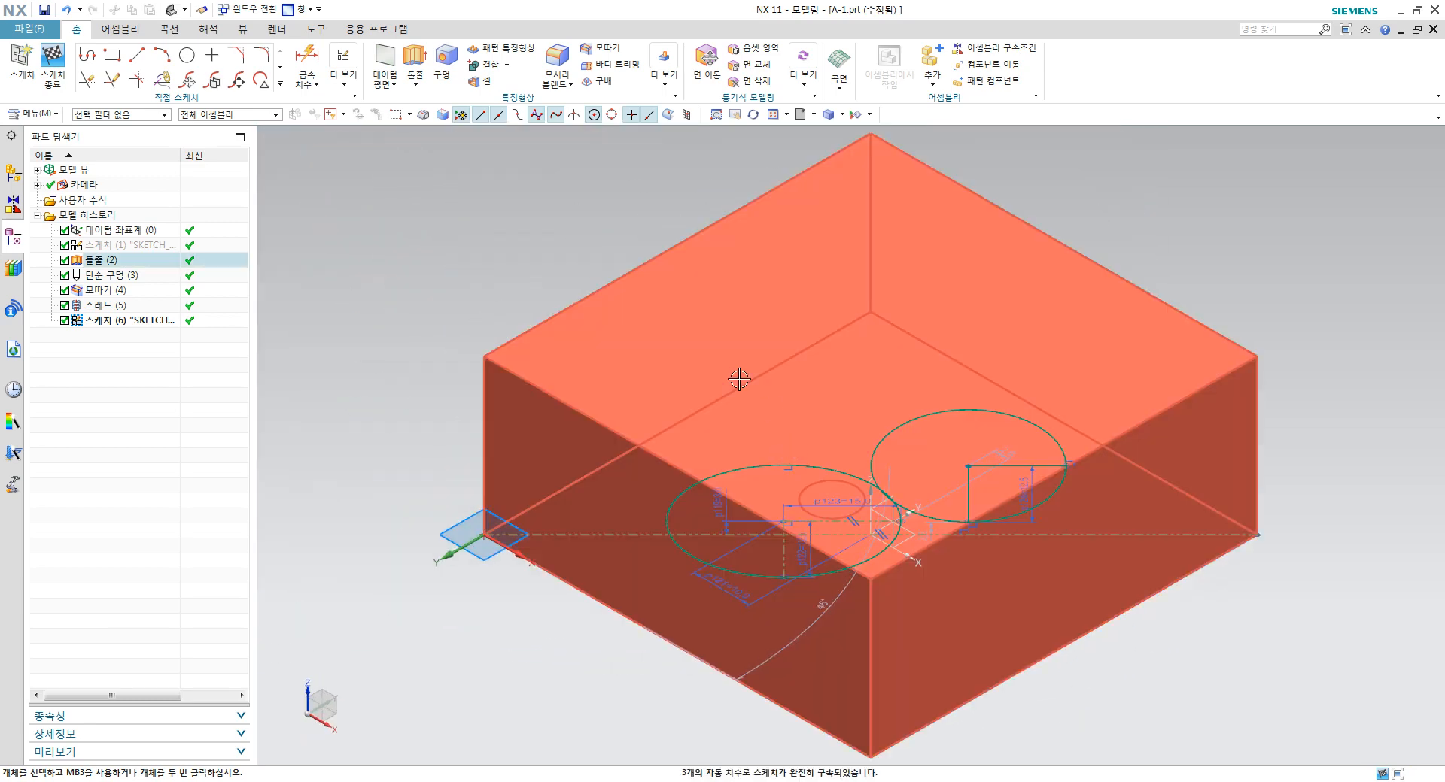
{"action": "middle_click_drag", "start_coordinate": [525, 383], "coordinate": [800, 115]}
{"action": "key", "text": "F8"}
Step: Dimension the second ellipse's lower axis line and set its length to 17.5 mm
{"action": "middle_click_drag", "start_coordinate": [954, 606], "coordinate": [780, 507], "text": "shift"}
{"action": "scroll", "coordinate": [768, 518], "scroll_direction": "up", "scroll_amount": 1}
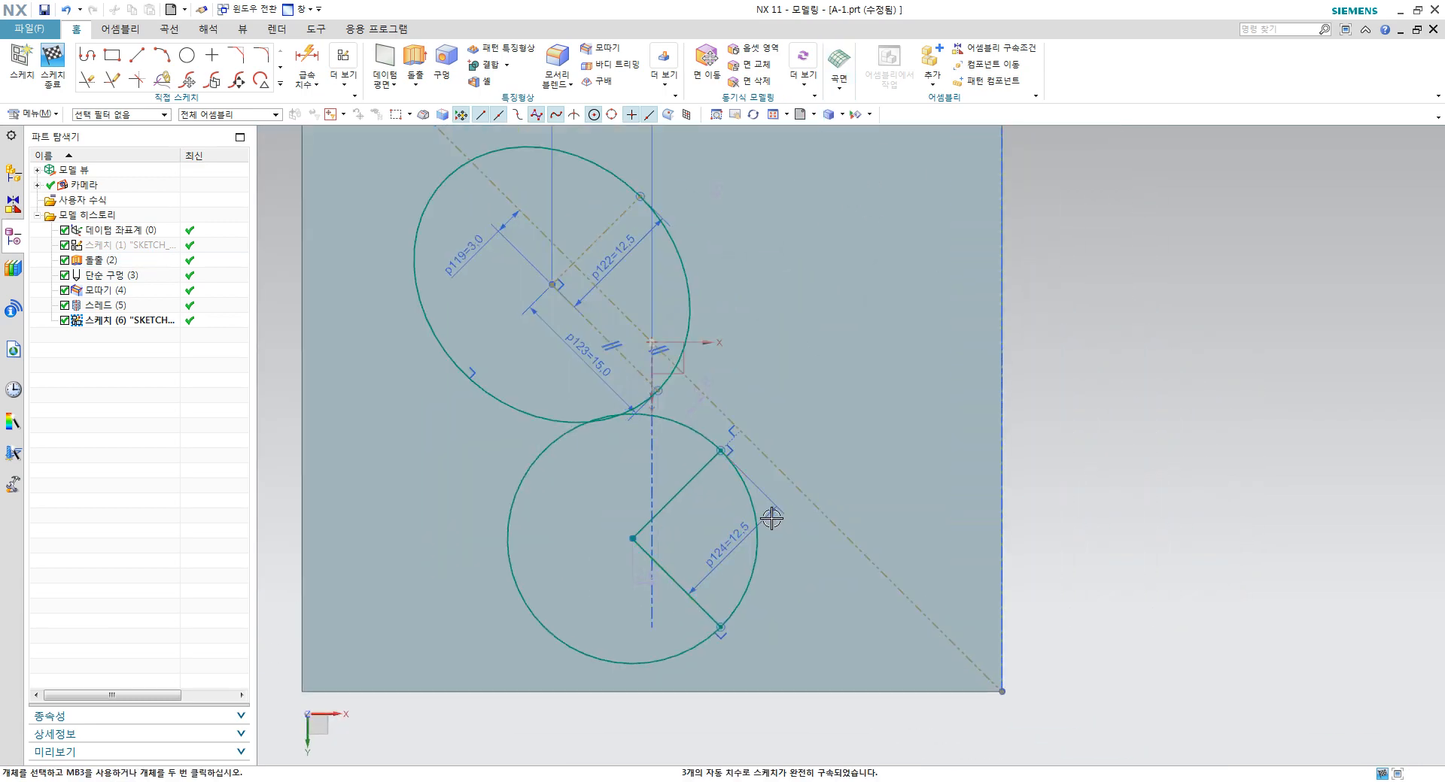
{"action": "key", "text": "d"}
{"action": "left_click", "coordinate": [662, 569]}
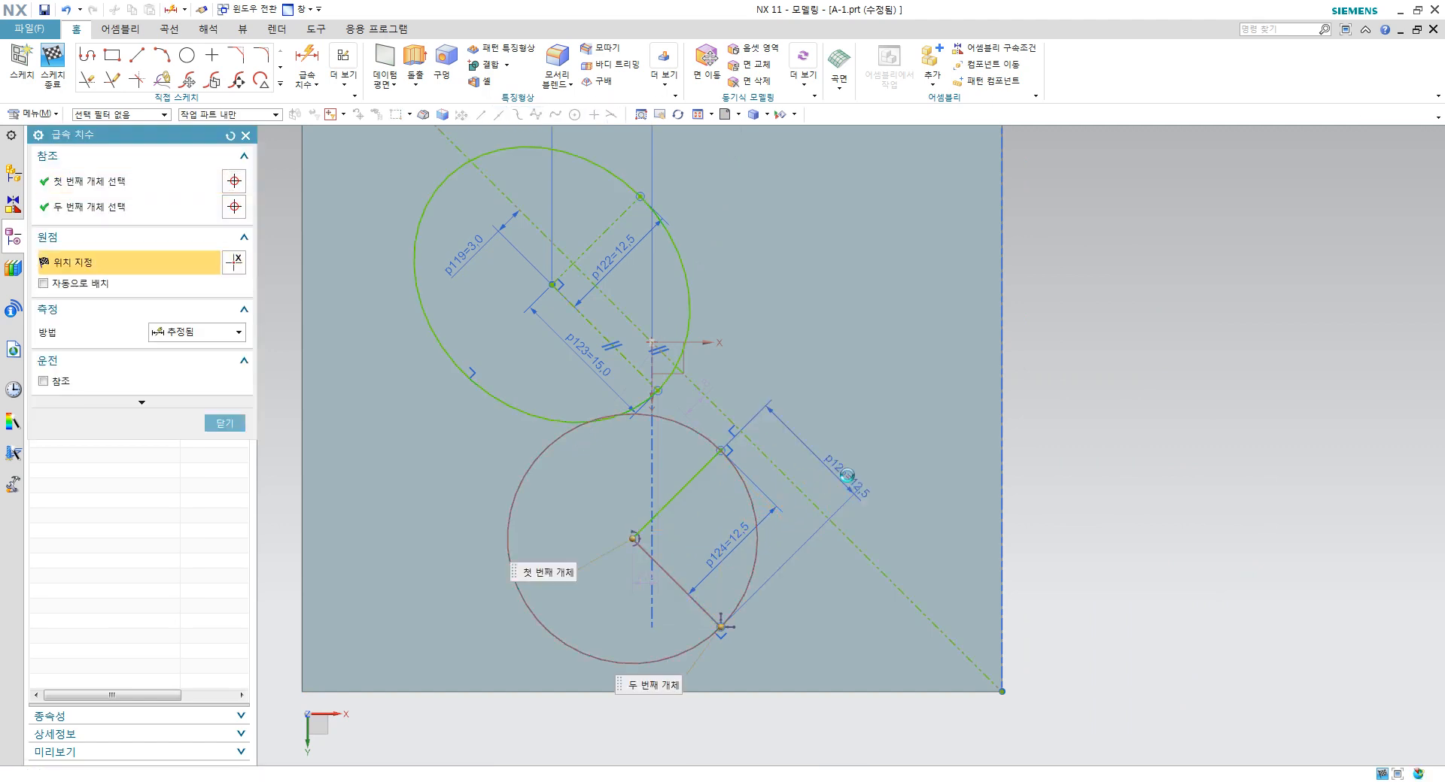
{"action": "left_click", "coordinate": [847, 475]}
{"action": "key", "text": "Escape"}
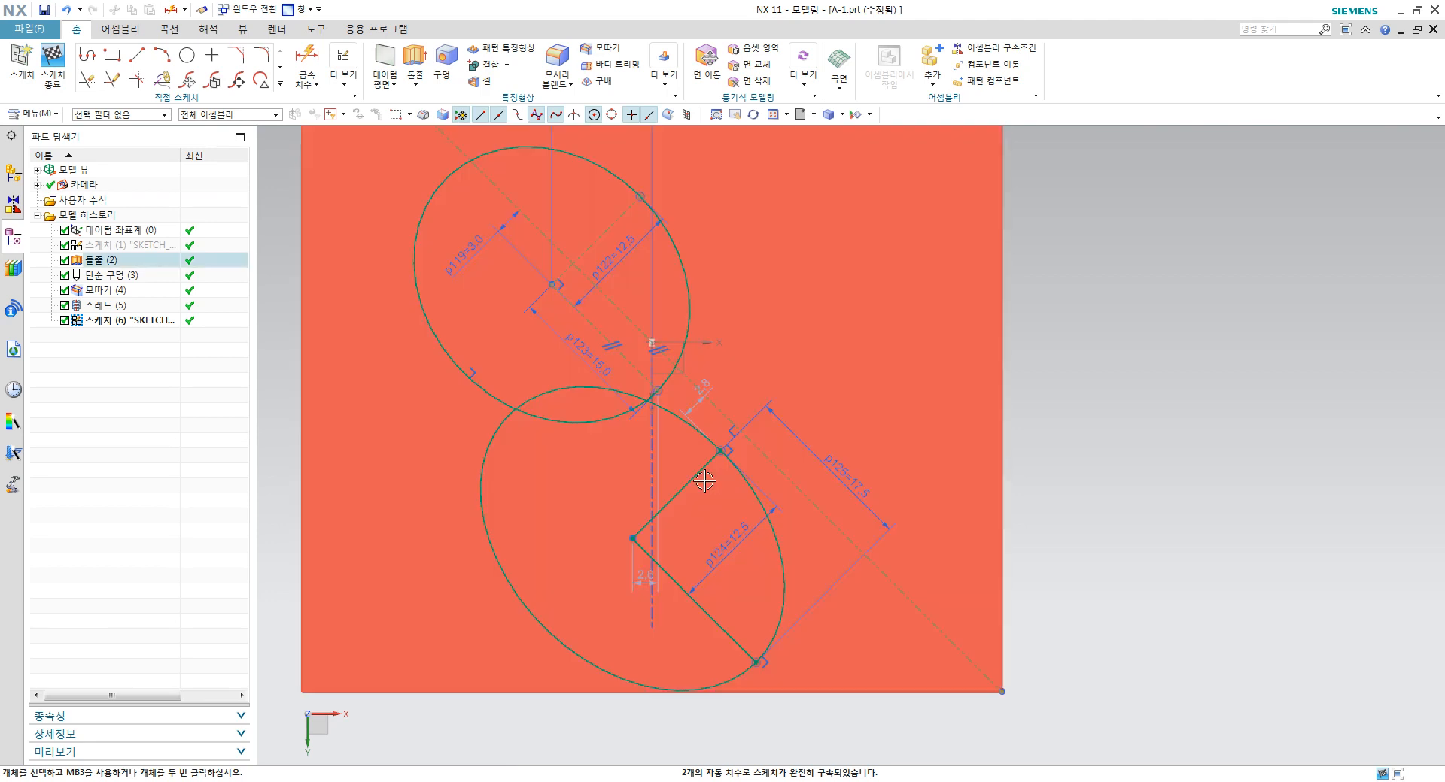
Step: Convert the second ellipse's two axis lines to reference and make the lower one parallel to the diagonal line
{"action": "left_click", "coordinate": [706, 468]}
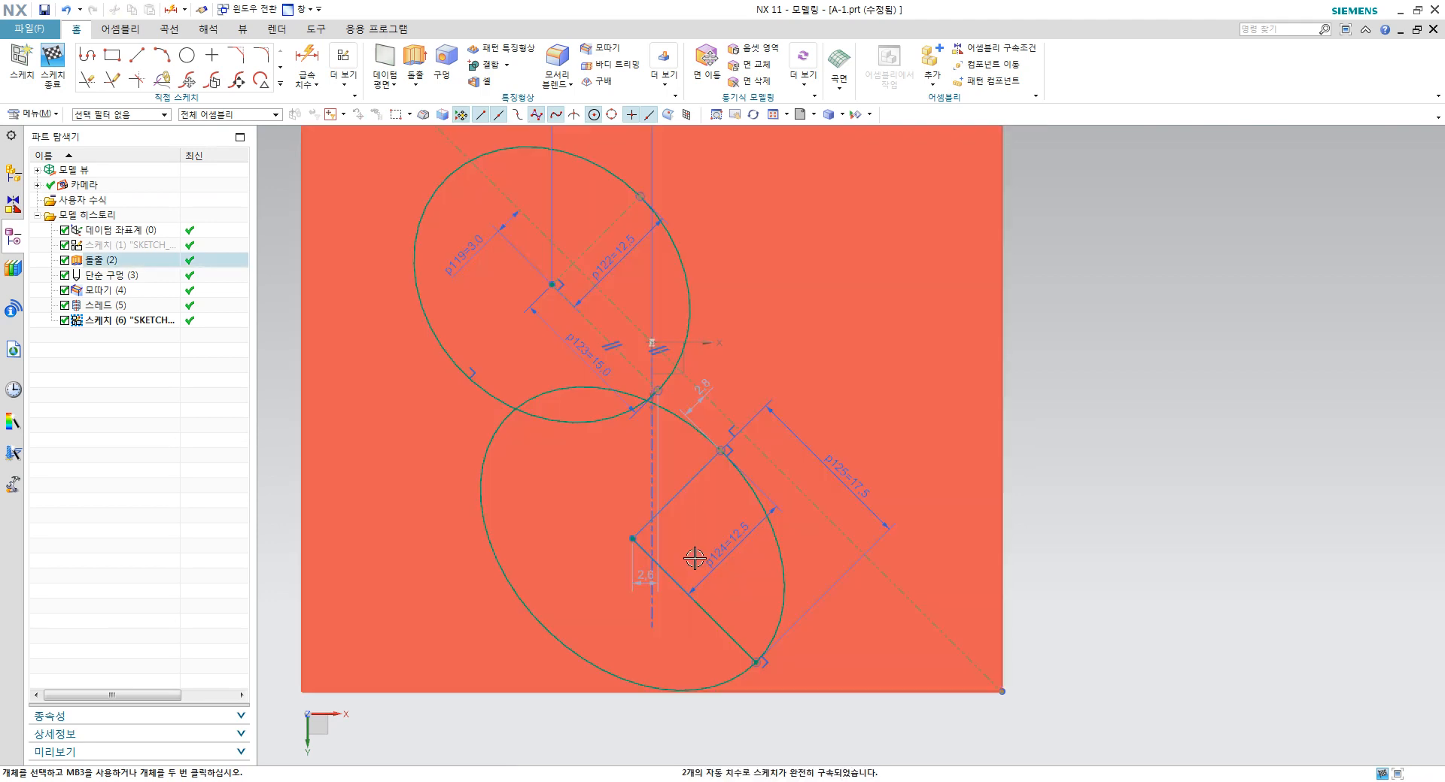
{"action": "left_click", "coordinate": [679, 580]}
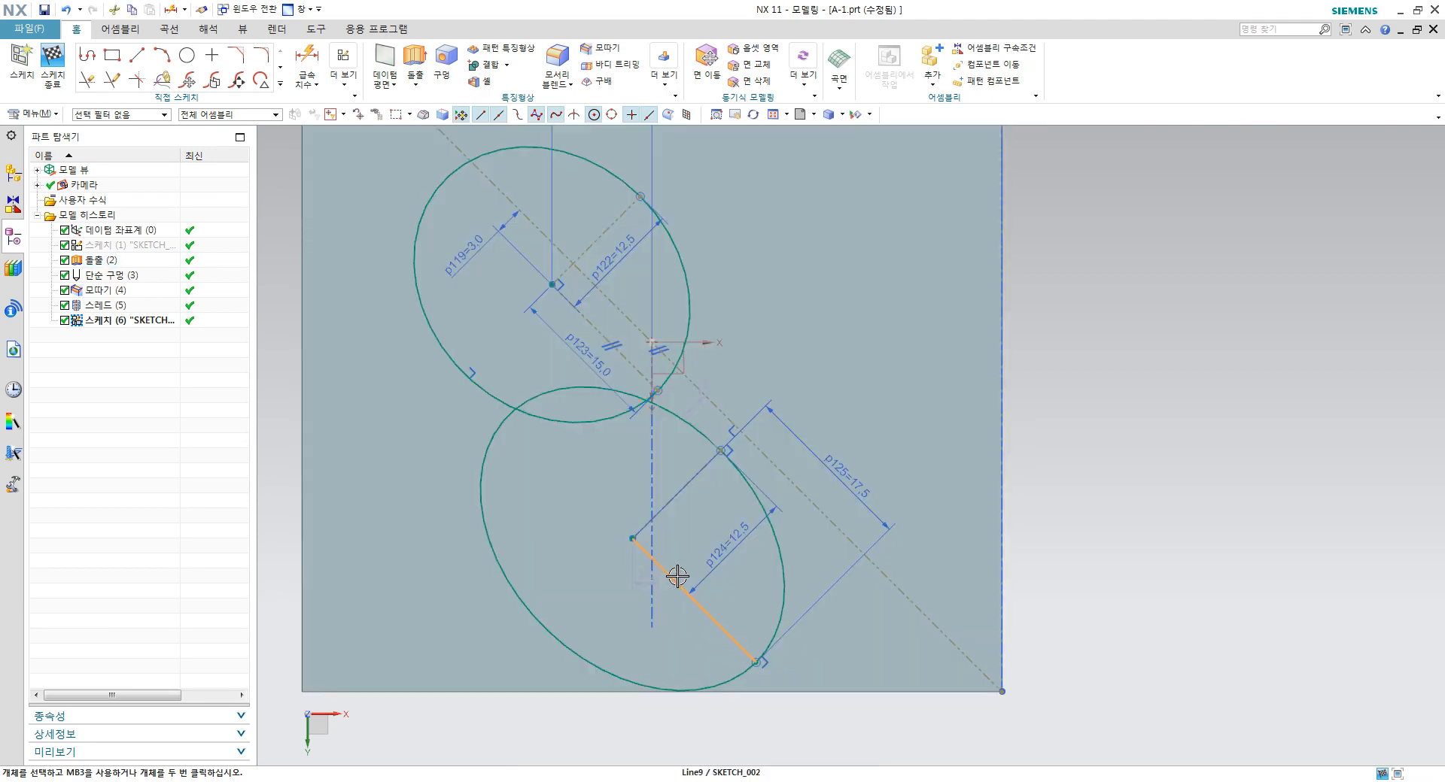
{"action": "left_click", "coordinate": [753, 525]}
{"action": "left_click", "coordinate": [806, 501]}
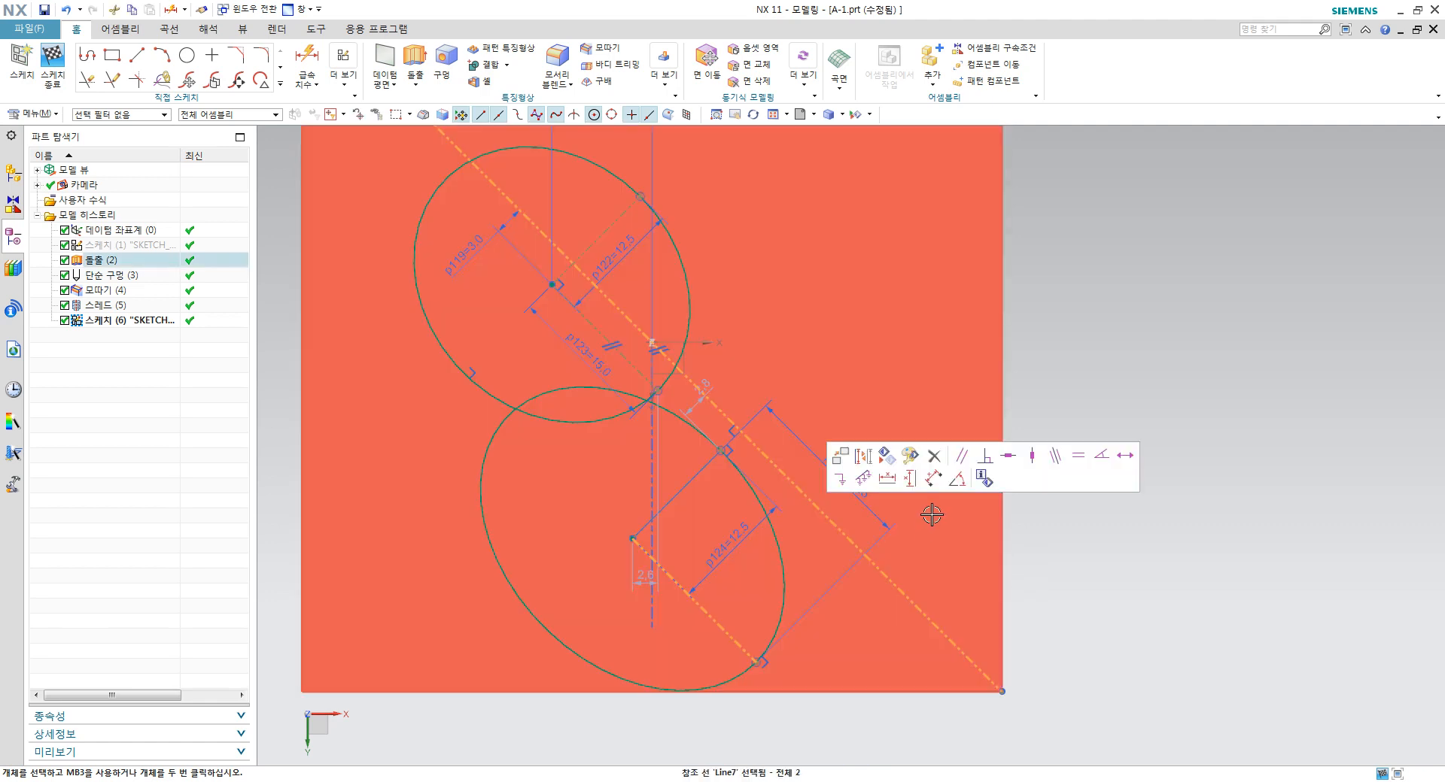
{"action": "left_click", "coordinate": [960, 457]}
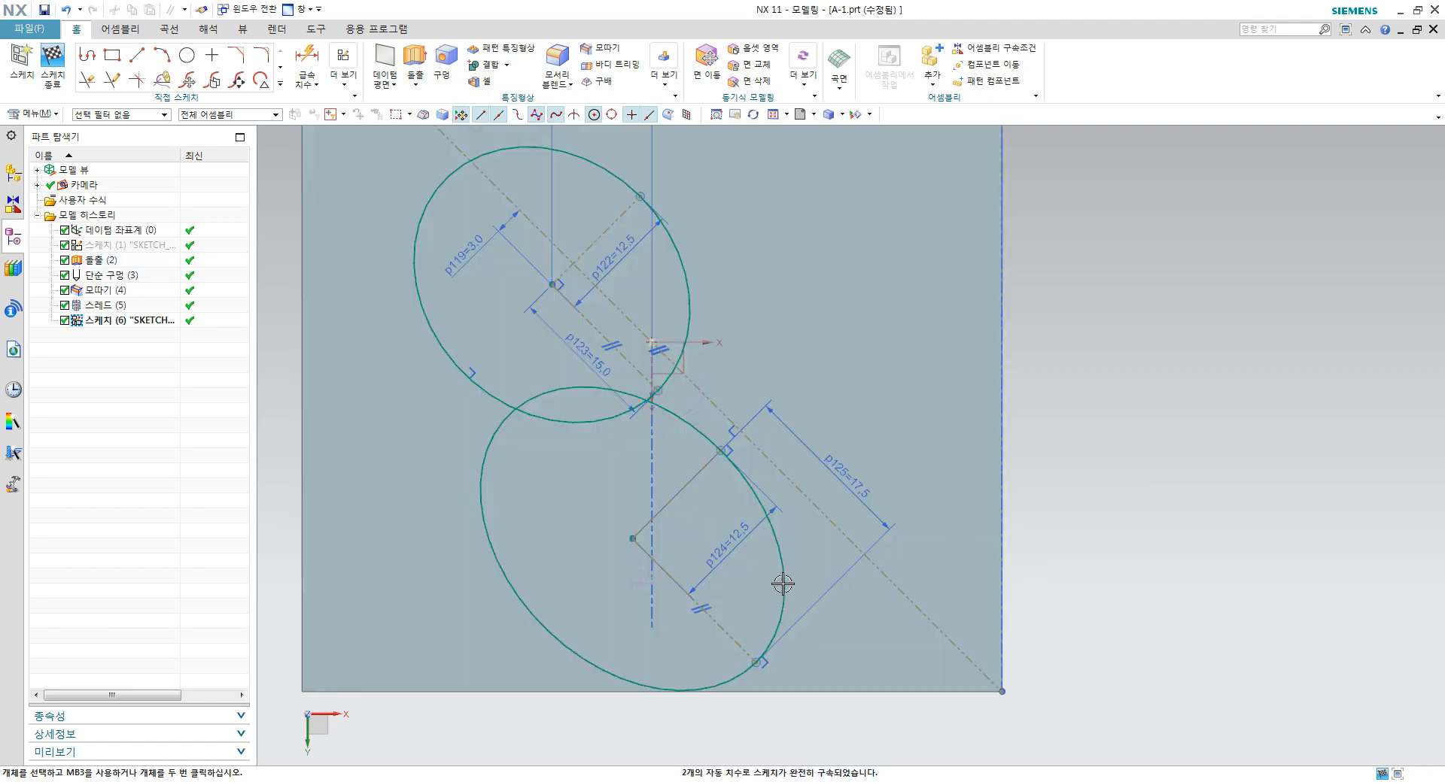
Step: Try deleting the perpendicular constraint at the lower axis line's end and shifting the second ellipse's centre
{"action": "left_click_drag", "start_coordinate": [716, 518], "coordinate": [619, 529]}
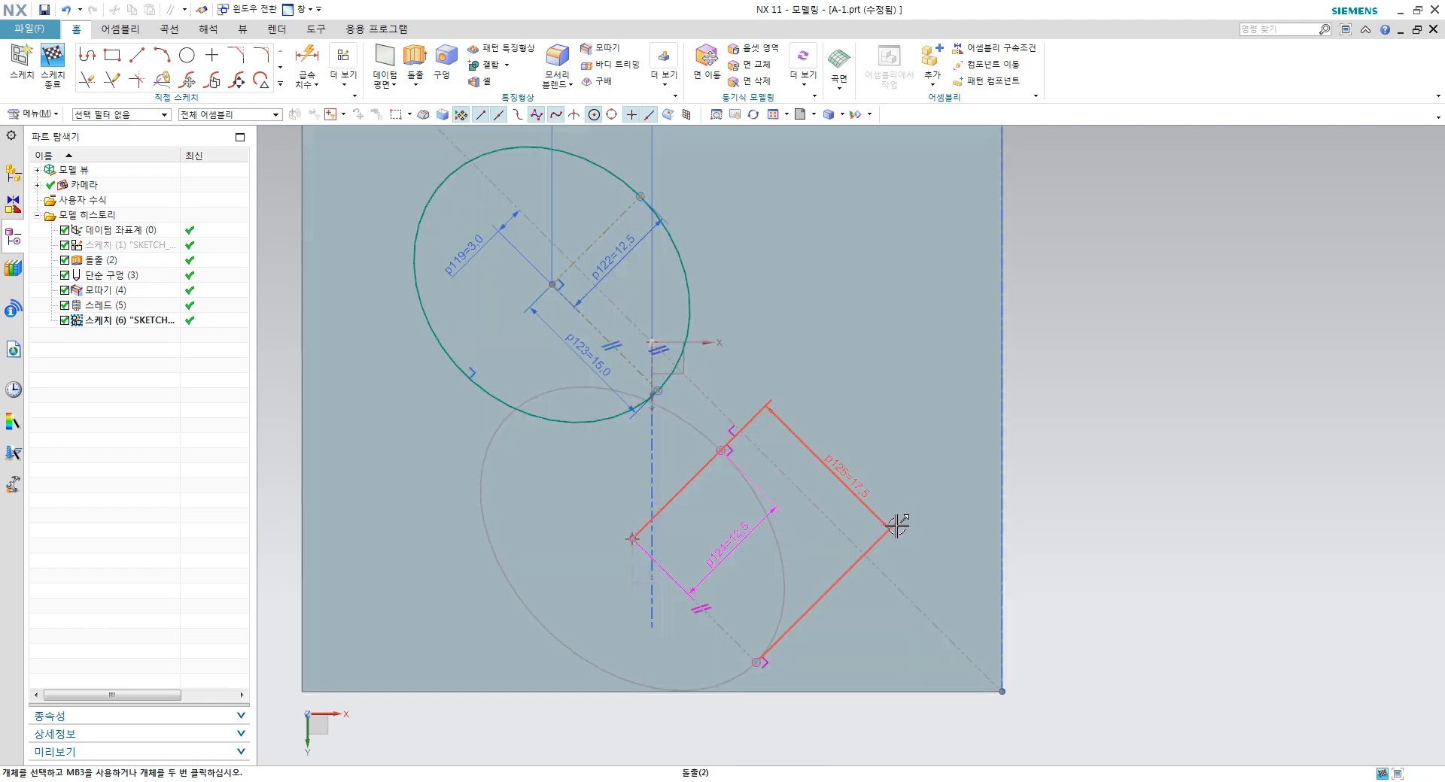
{"action": "left_click", "coordinate": [761, 667]}
{"action": "key", "text": "Delete"}
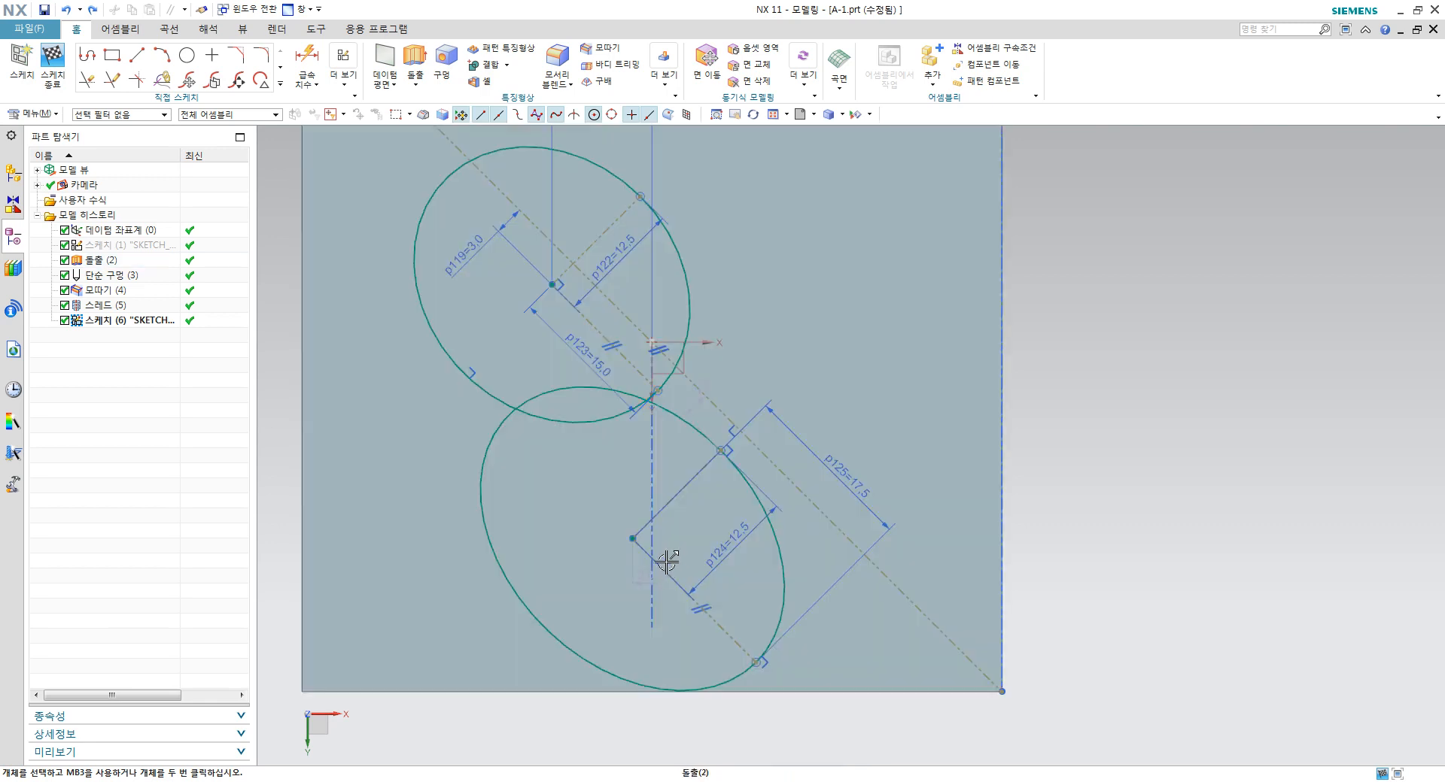
{"action": "scroll", "coordinate": [661, 399], "scroll_direction": "up", "scroll_amount": 3}
{"action": "scroll", "coordinate": [740, 415], "scroll_direction": "down", "scroll_amount": 3}
{"action": "left_click_drag", "start_coordinate": [653, 571], "coordinate": [519, 612]}
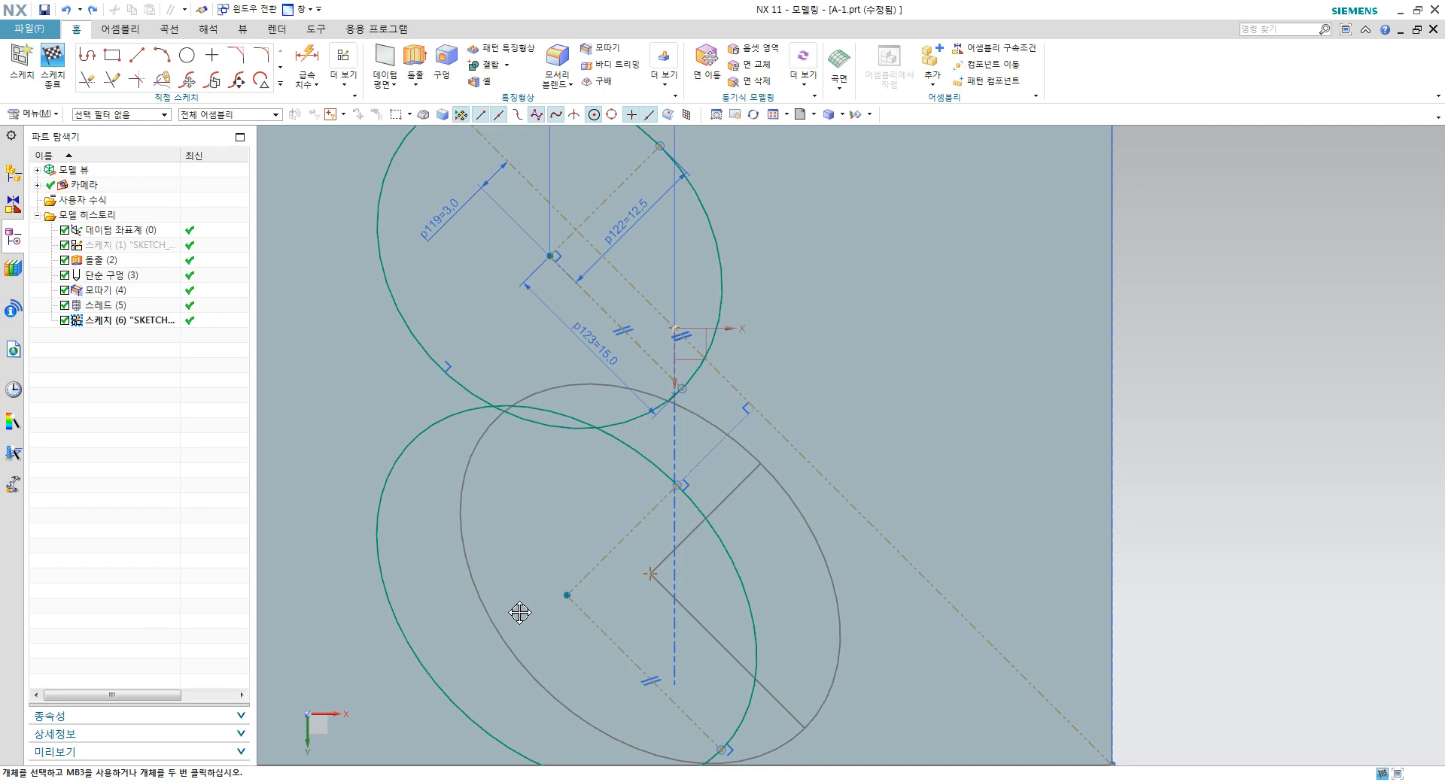
{"action": "left_click_drag", "start_coordinate": [805, 537], "coordinate": [799, 529]}
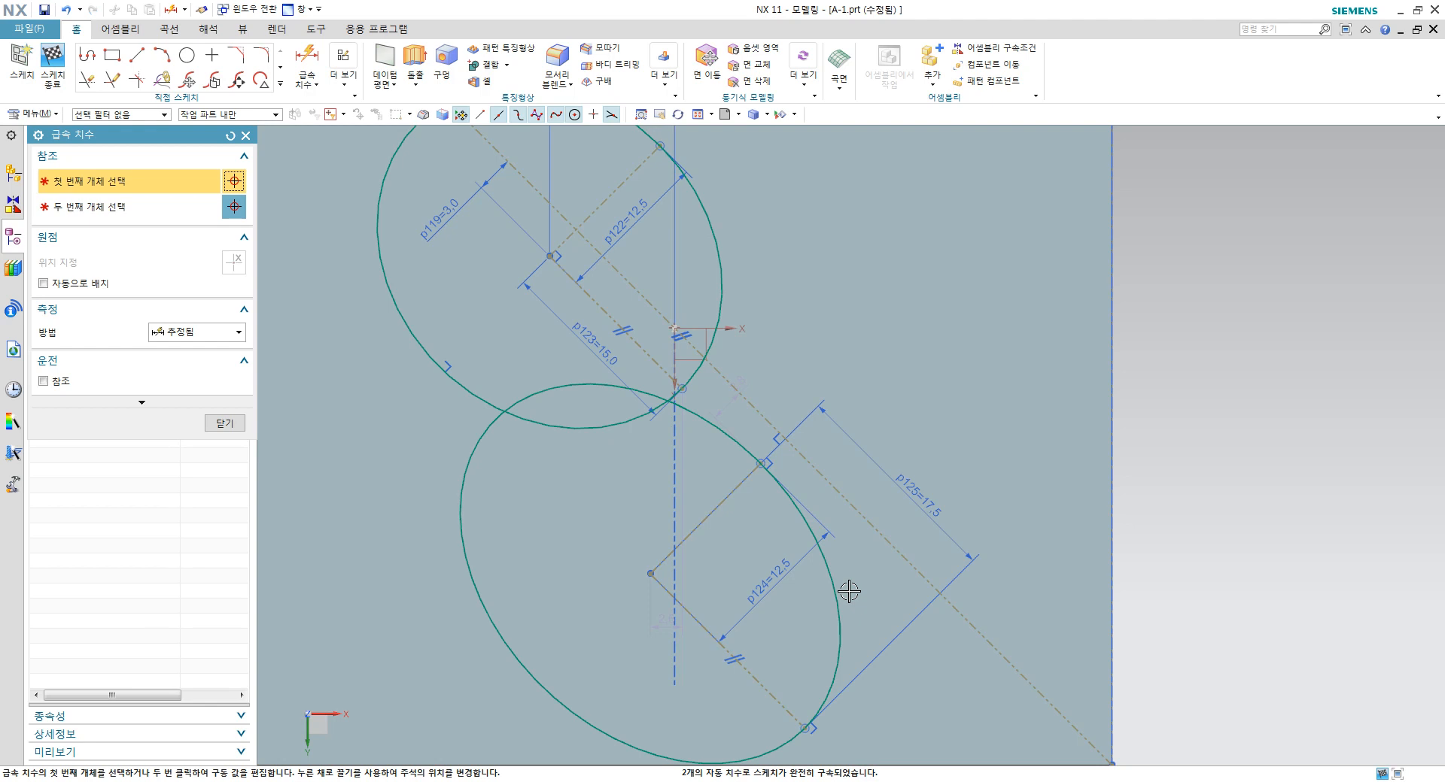
Step: Set the vertical distance from the second ellipse's centre to the horizontal axis to 12 mm
{"action": "left_click", "coordinate": [650, 574]}
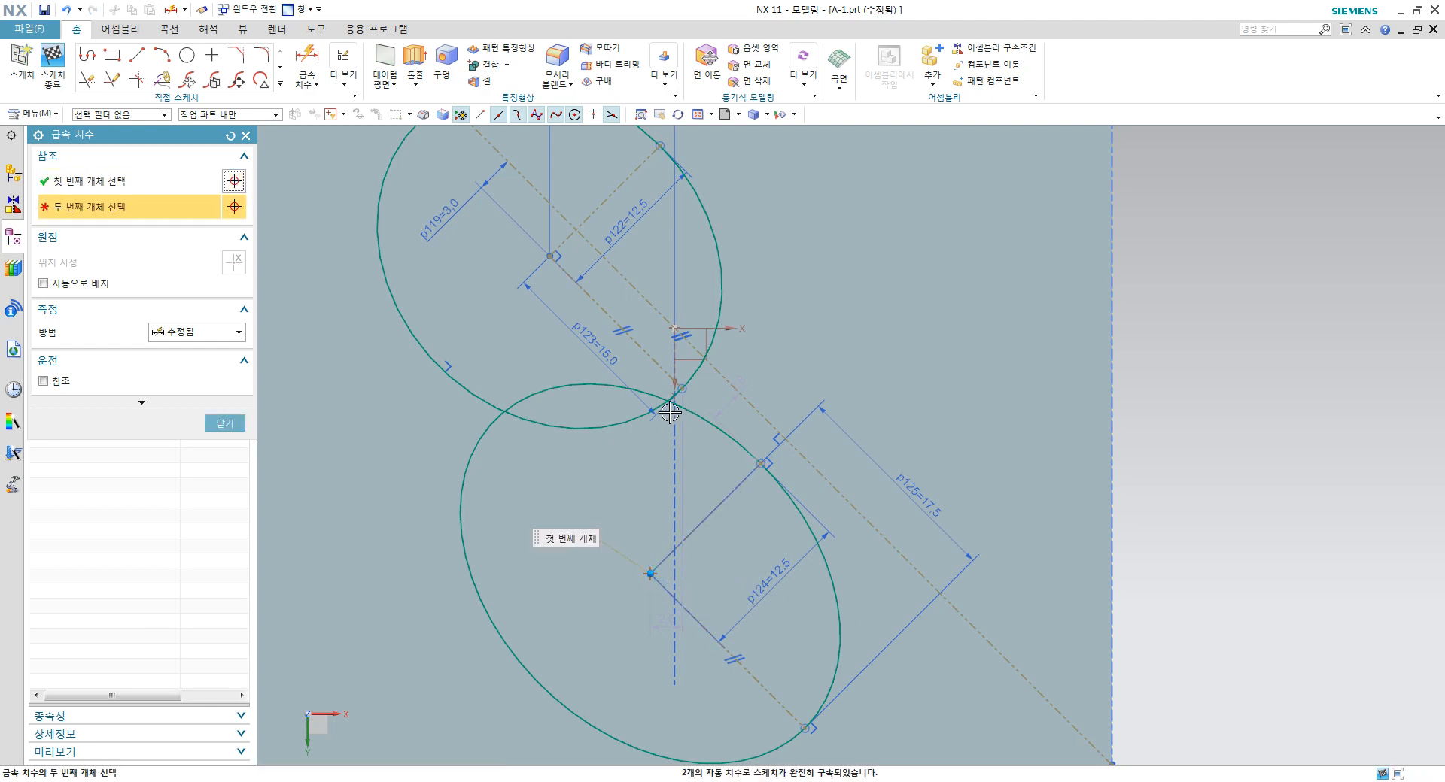
{"action": "left_click", "coordinate": [706, 329]}
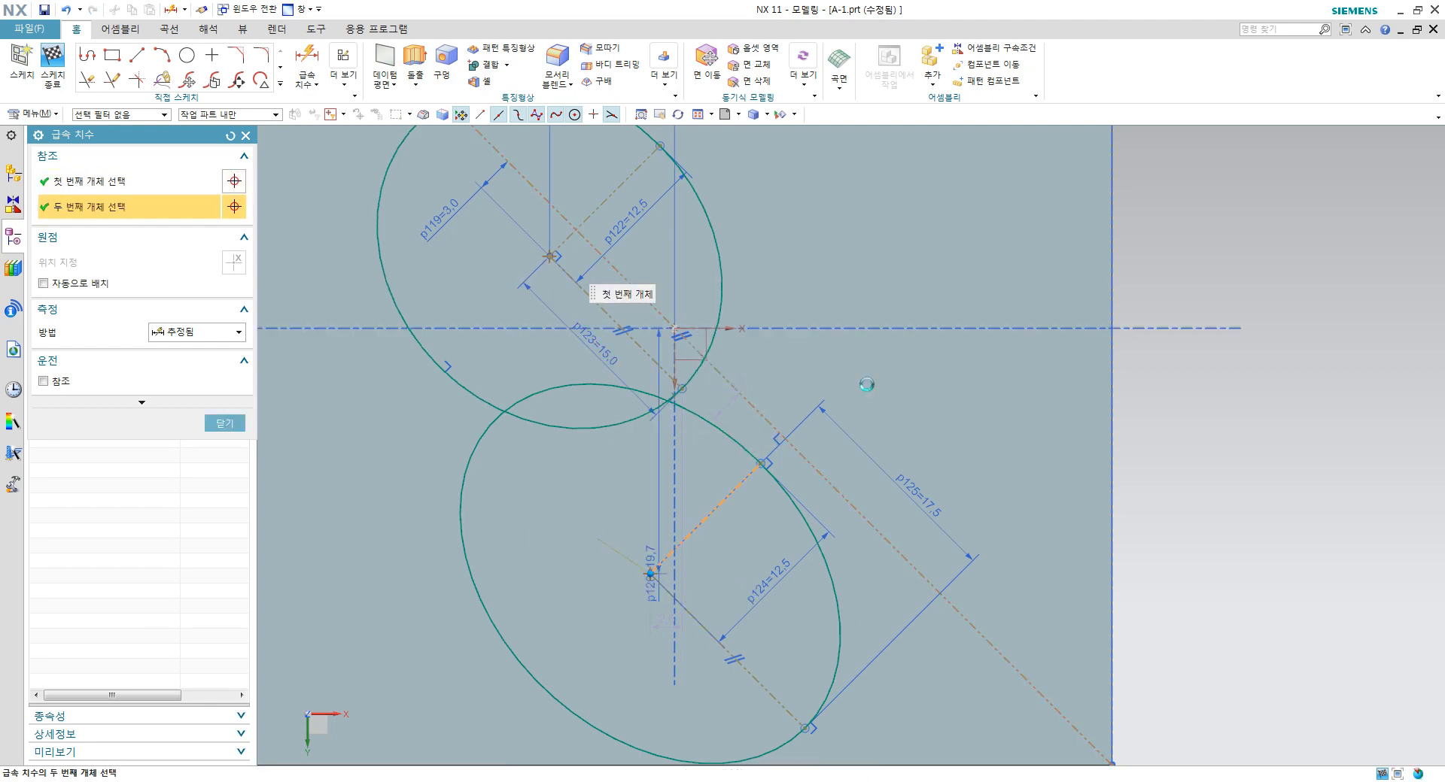
{"action": "key", "text": "Return"}
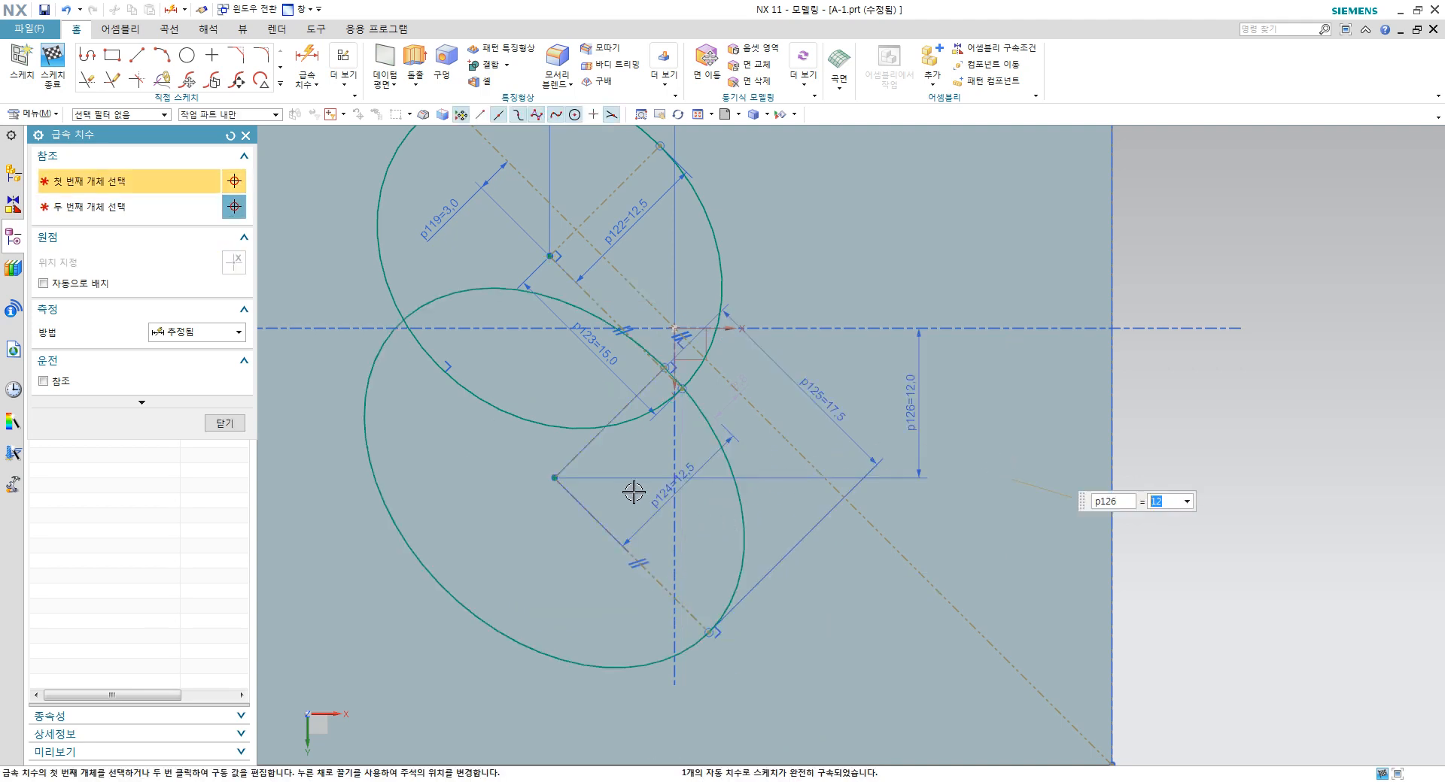
Step: Try to add a vertical dimension between the ends of the second ellipse's lower axis line
{"action": "left_click", "coordinate": [687, 606]}
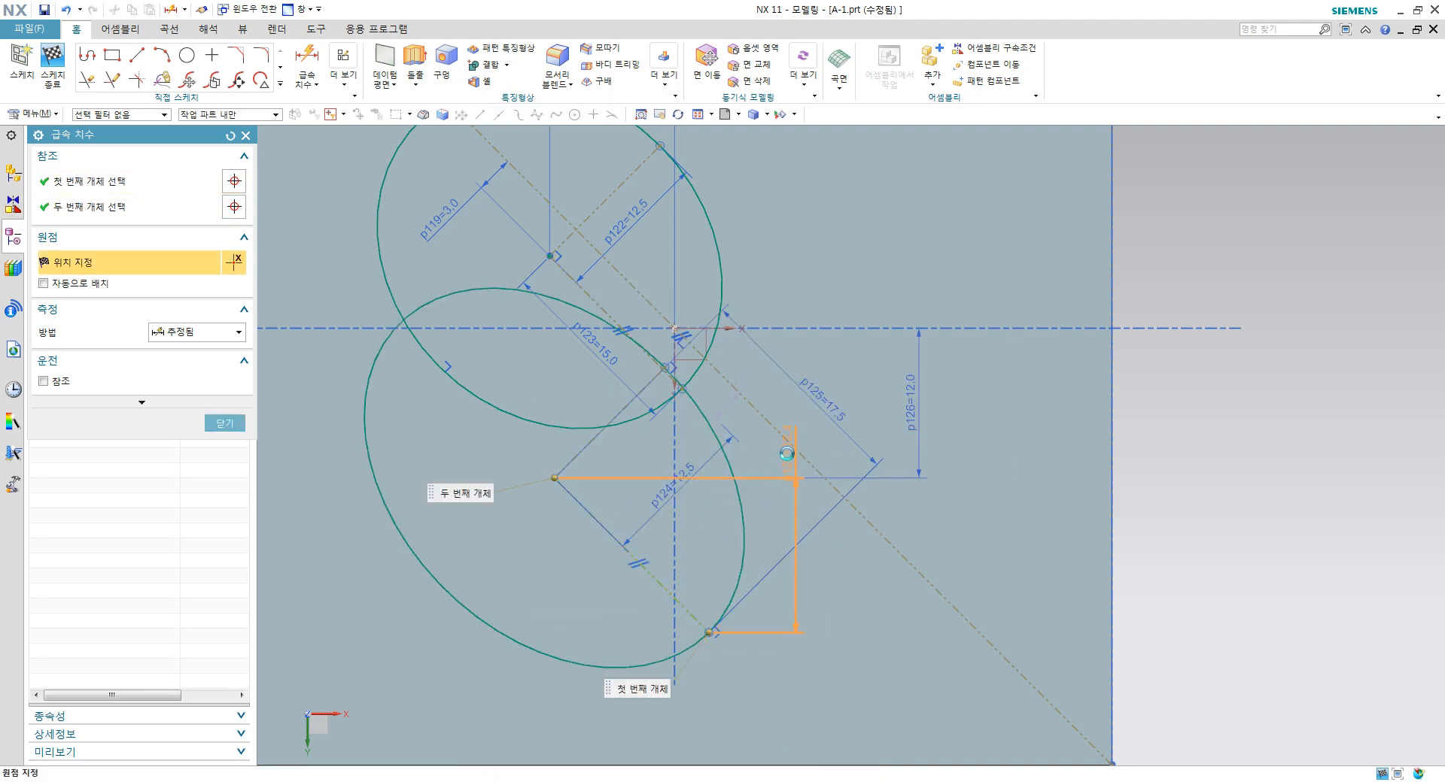
{"action": "left_click", "coordinate": [796, 447]}
{"action": "left_click", "coordinate": [795, 447]}
{"action": "left_click", "coordinate": [782, 465]}
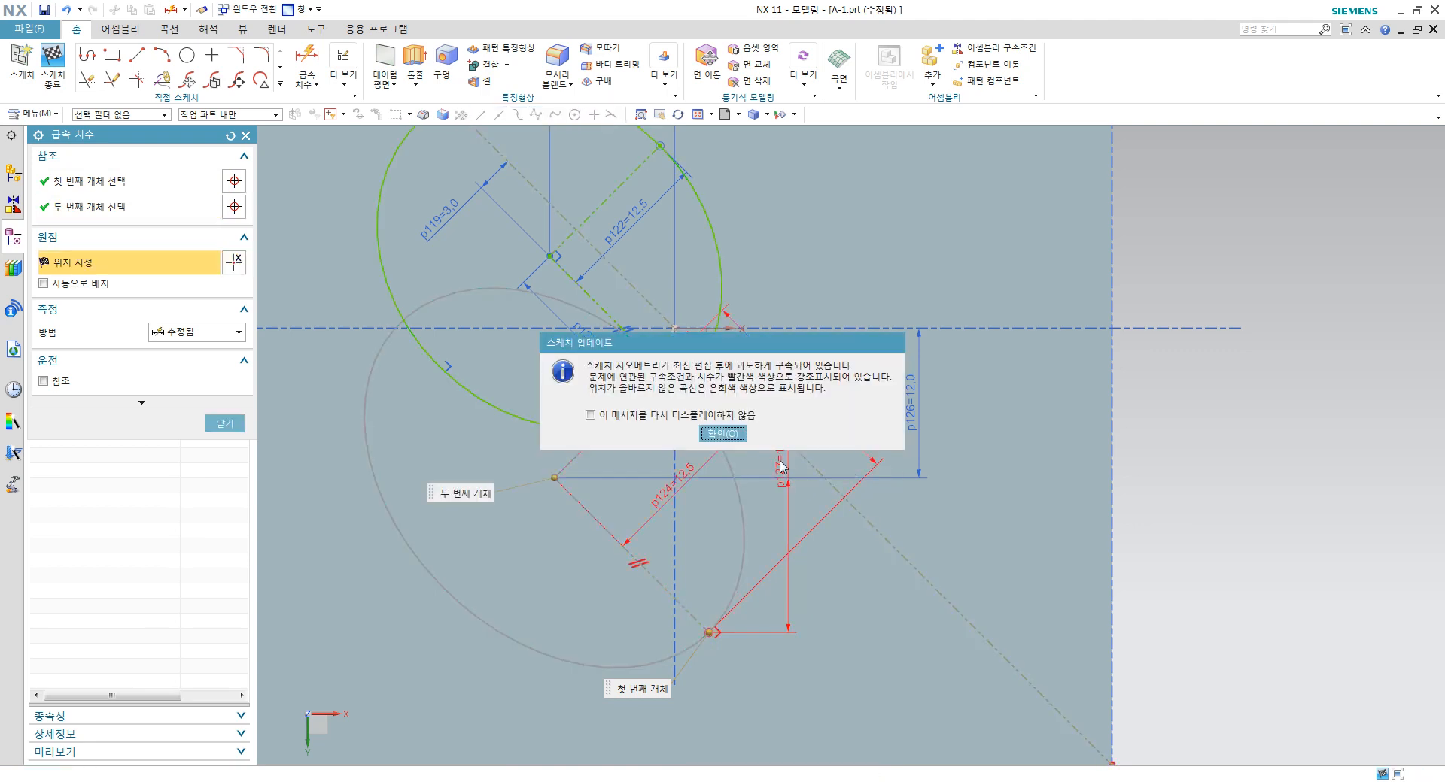
{"action": "left_click", "coordinate": [722, 435]}
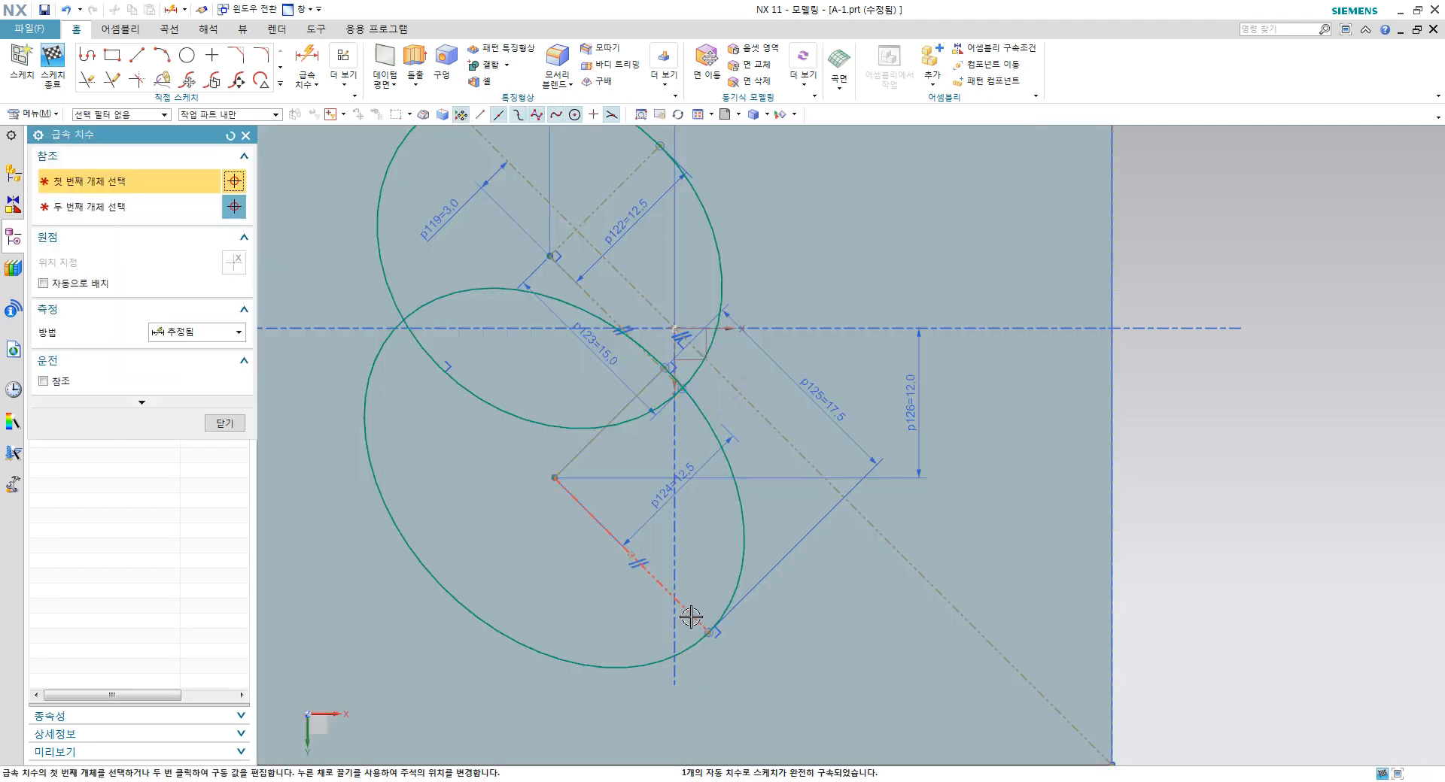
Step: Dimension the offset between the second ellipse's lower axis line and the diagonal line and set it to 3 mm
{"action": "left_click", "coordinate": [690, 617]}
{"action": "left_click", "coordinate": [795, 447]}
{"action": "left_click", "coordinate": [758, 531]}
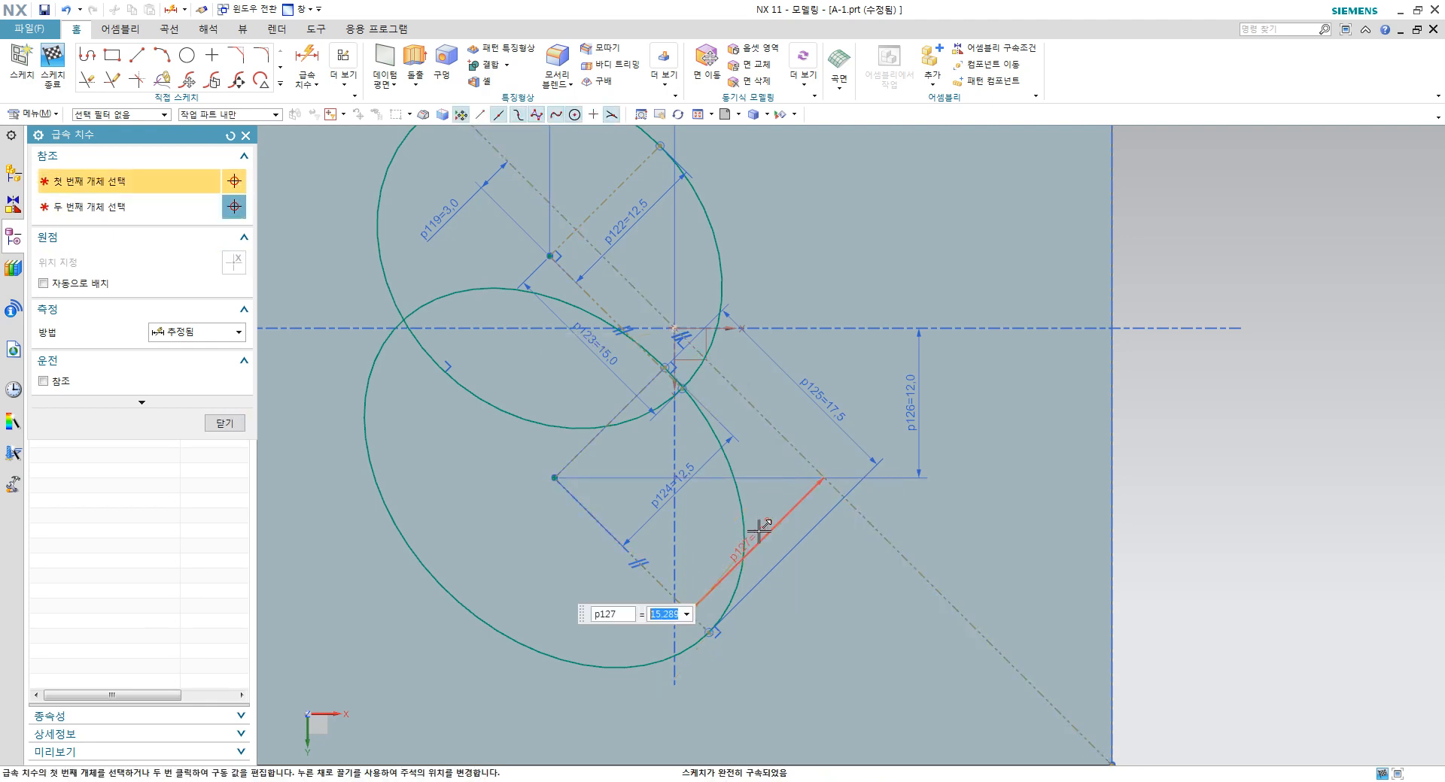
{"action": "middle_click", "coordinate": [786, 532]}
{"action": "scroll", "coordinate": [828, 527], "scroll_direction": "down", "scroll_amount": 2}
{"action": "scroll", "coordinate": [866, 481], "scroll_direction": "up", "scroll_amount": 1}
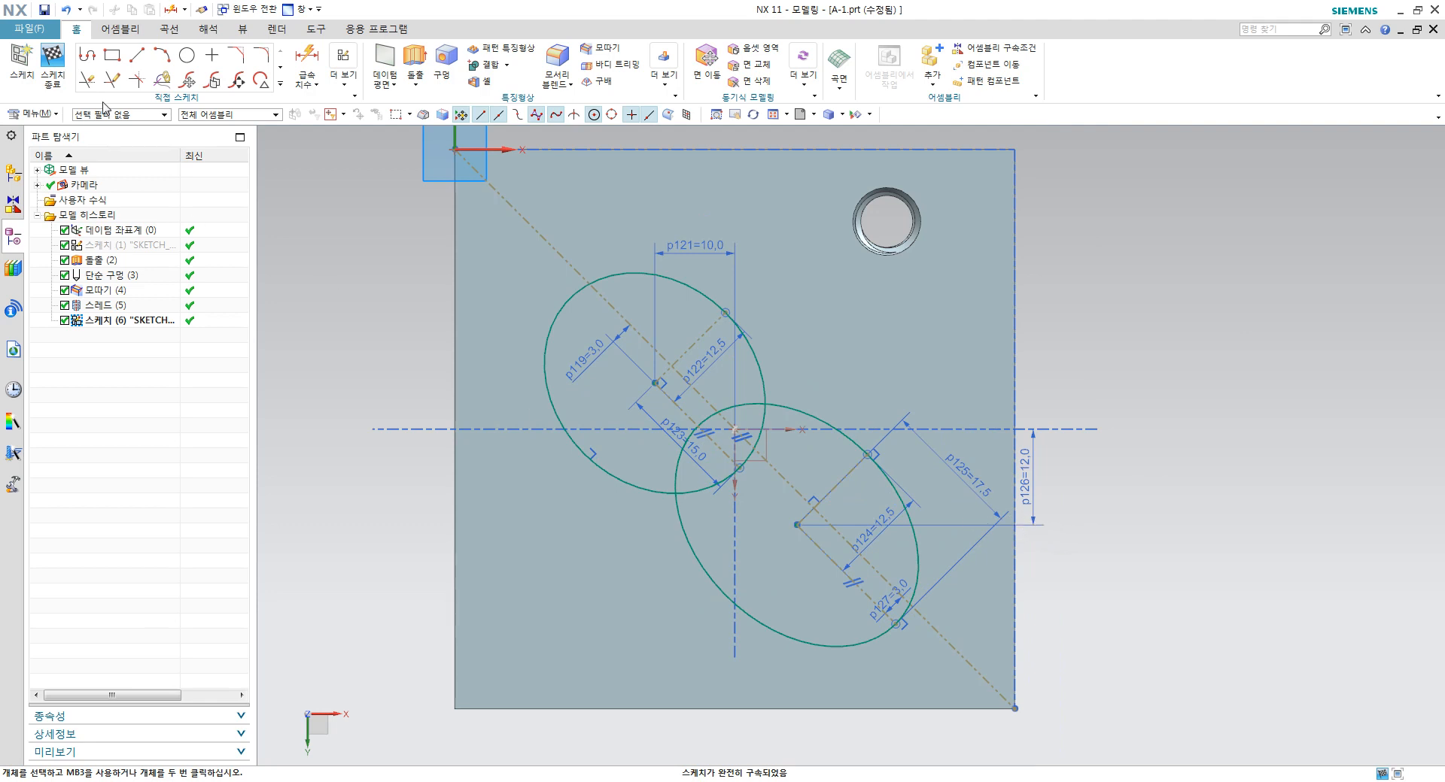
Step: Sketch a circle below the first ellipse and beside the second, and set its diameter to 20 mm
{"action": "left_click", "coordinate": [185, 59]}
{"action": "left_click", "coordinate": [586, 574]}
{"action": "left_click", "coordinate": [590, 516]}
{"action": "middle_click", "coordinate": [590, 516]}
{"action": "key", "text": "d"}
{"action": "left_click", "coordinate": [554, 516]}
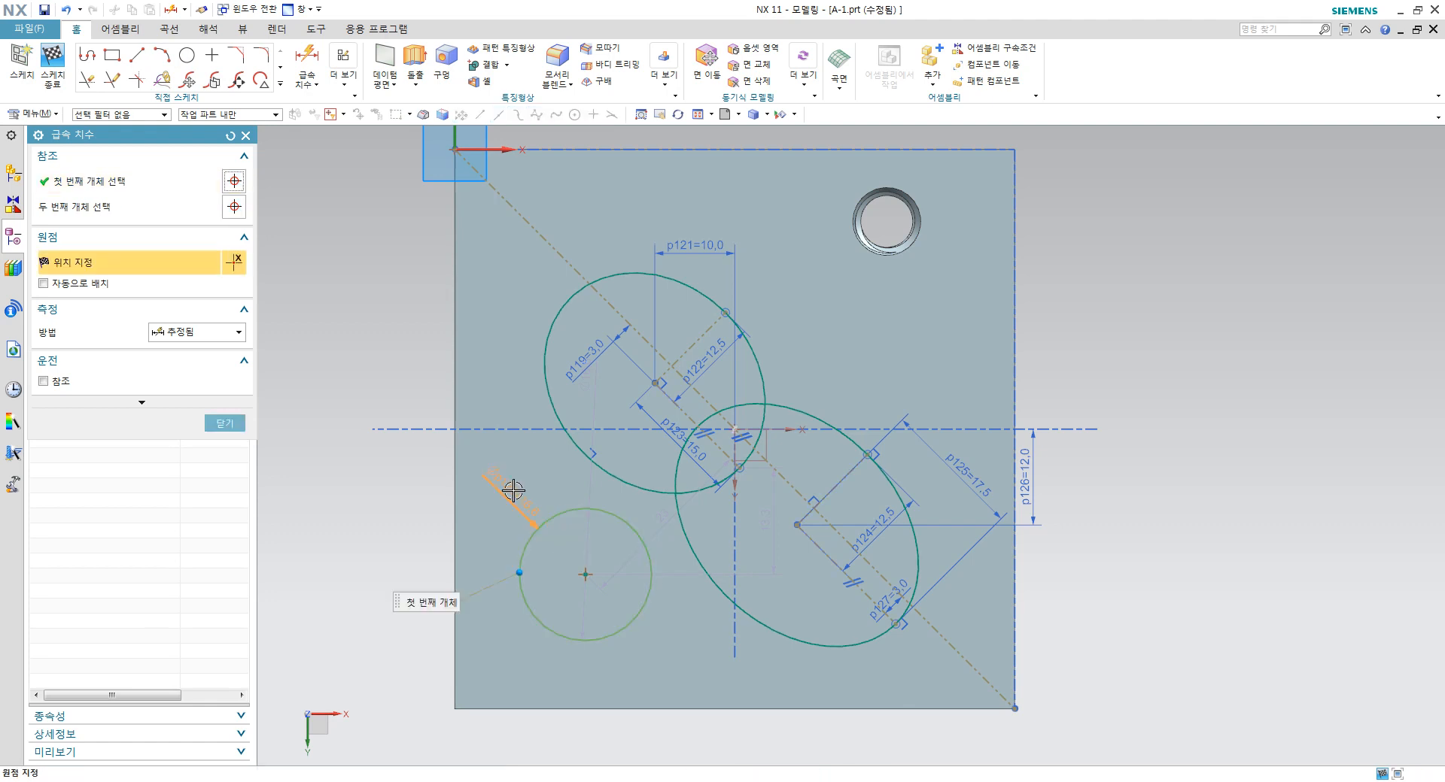
{"action": "left_click", "coordinate": [509, 490]}
{"action": "type", "text": "20"}
{"action": "key", "text": "Return"}
{"action": "middle_click", "coordinate": [525, 489]}
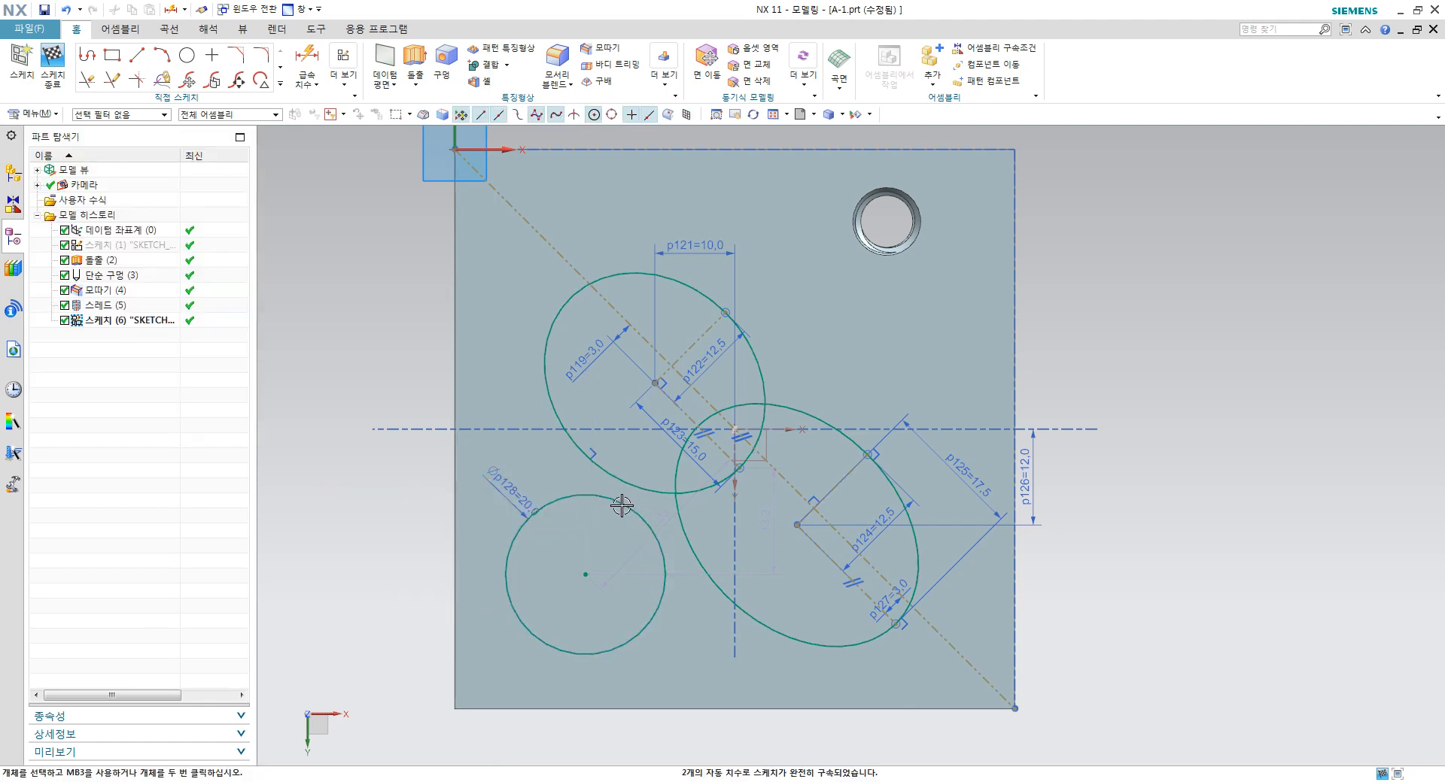
Step: Make the 20 mm circle tangent to both ellipses
{"action": "middle_click_drag", "start_coordinate": [643, 480], "coordinate": [624, 481]}
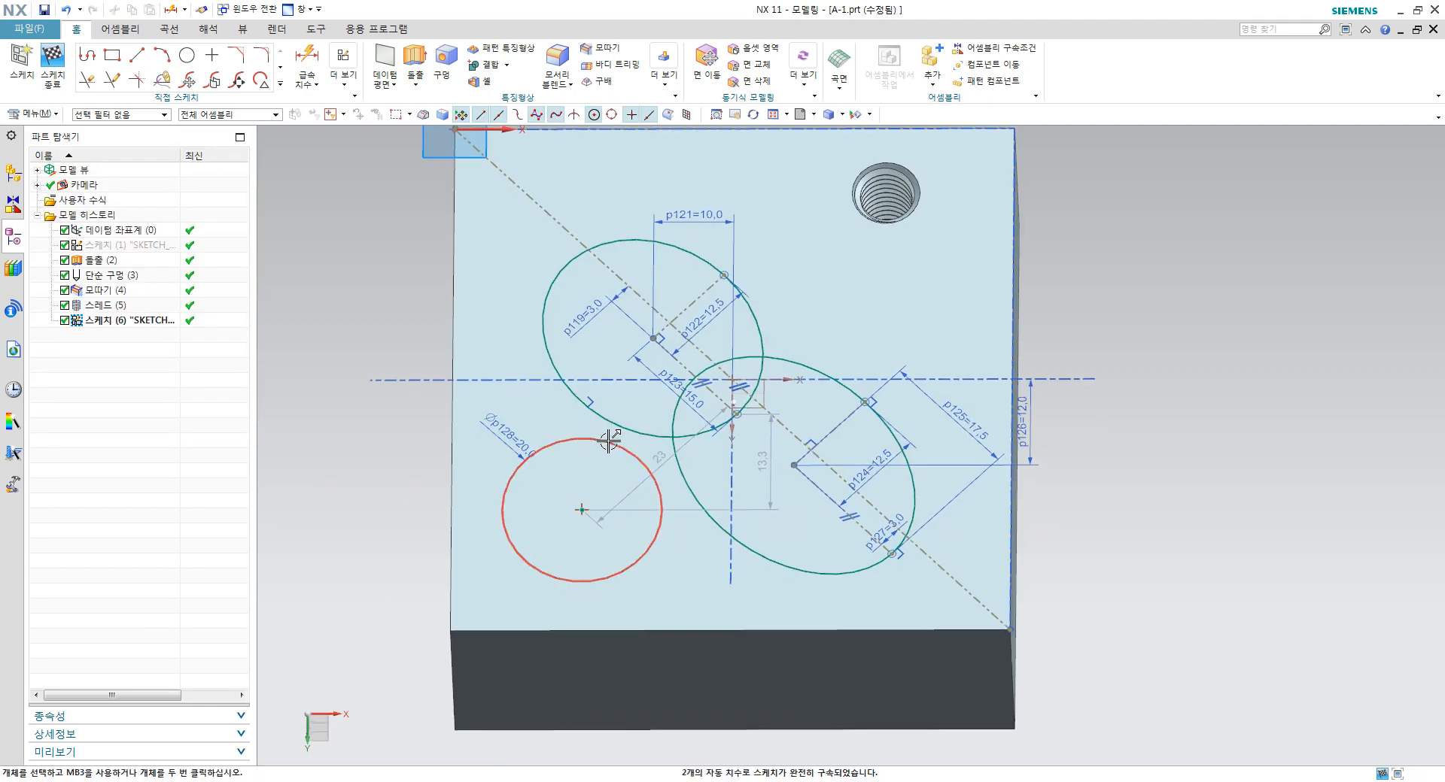
{"action": "scroll", "coordinate": [617, 451], "scroll_direction": "up", "scroll_amount": 3}
{"action": "left_click", "coordinate": [612, 415]}
{"action": "left_click", "coordinate": [612, 414]}
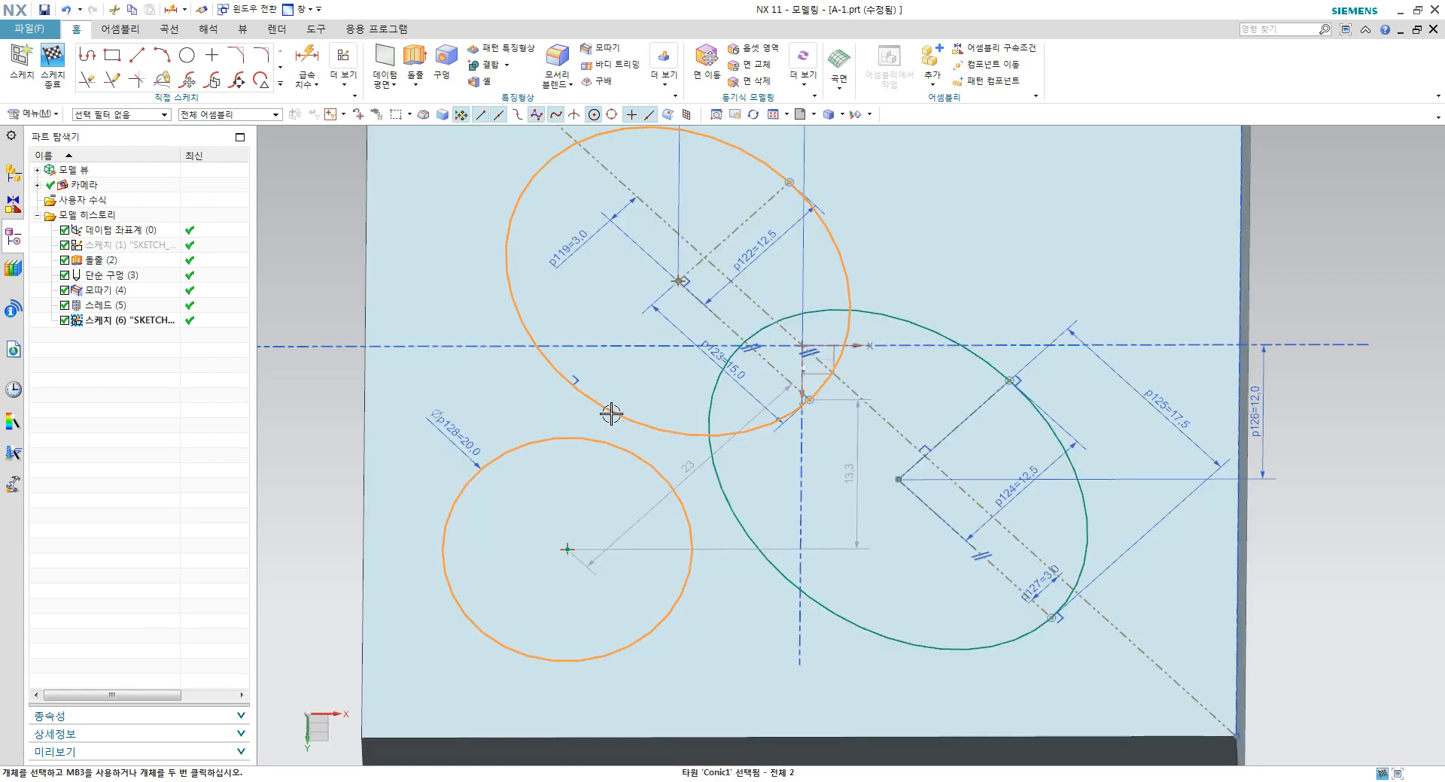
{"action": "left_click", "coordinate": [756, 390]}
{"action": "left_click", "coordinate": [704, 545]}
{"action": "left_click", "coordinate": [717, 489]}
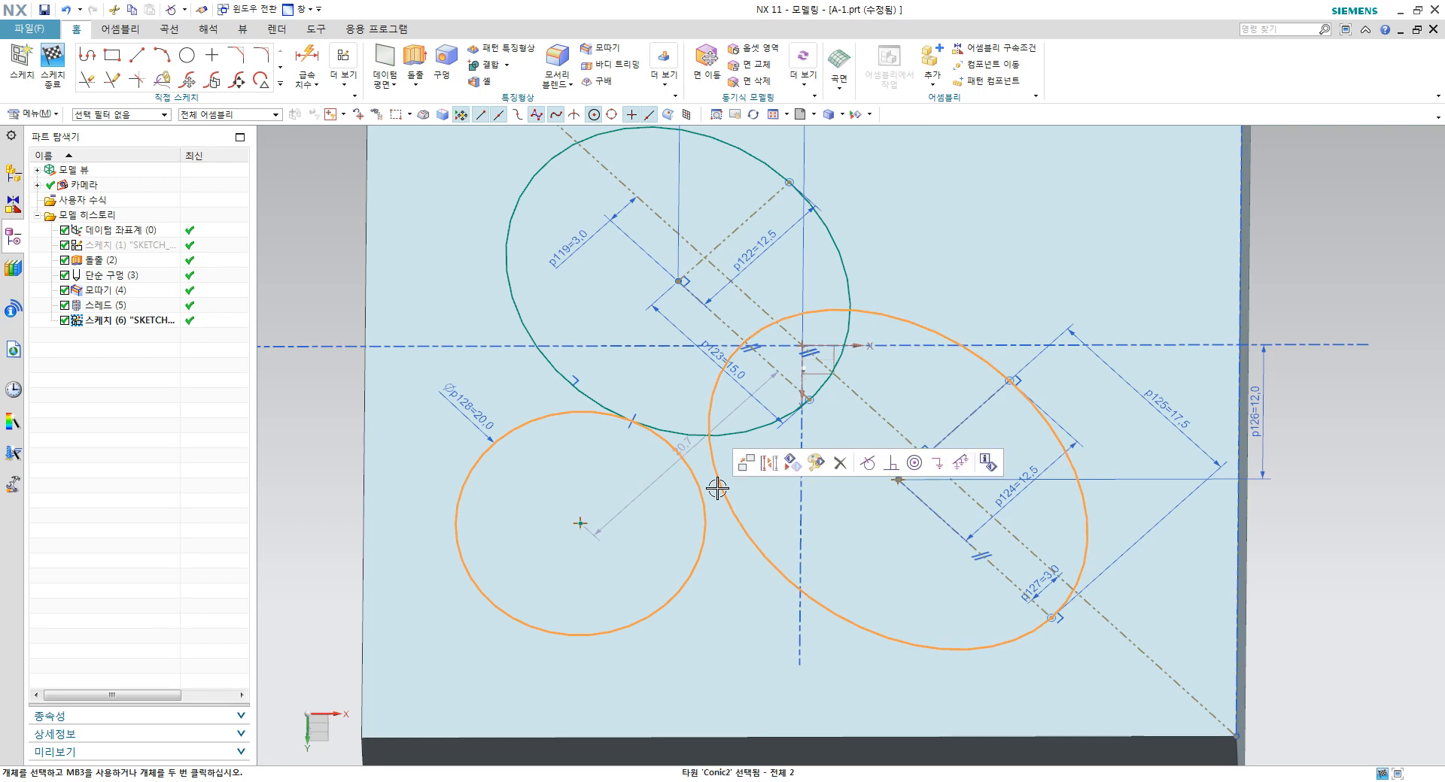
{"action": "left_click", "coordinate": [868, 463]}
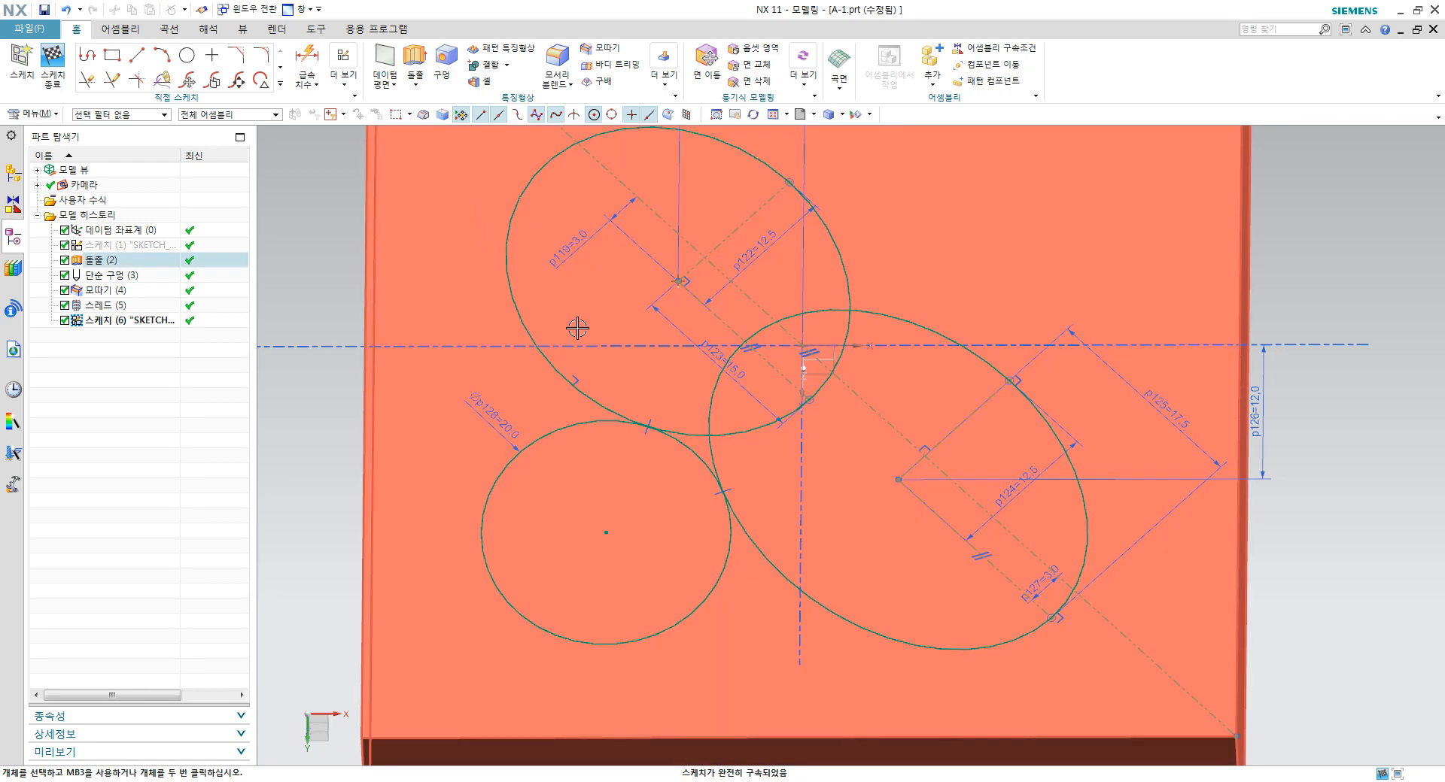
Step: Trim the circle to the short arc between its tangent points and remove the overlapping inner segments of both ellipses
{"action": "key", "text": "t"}
{"action": "left_click", "coordinate": [717, 580]}
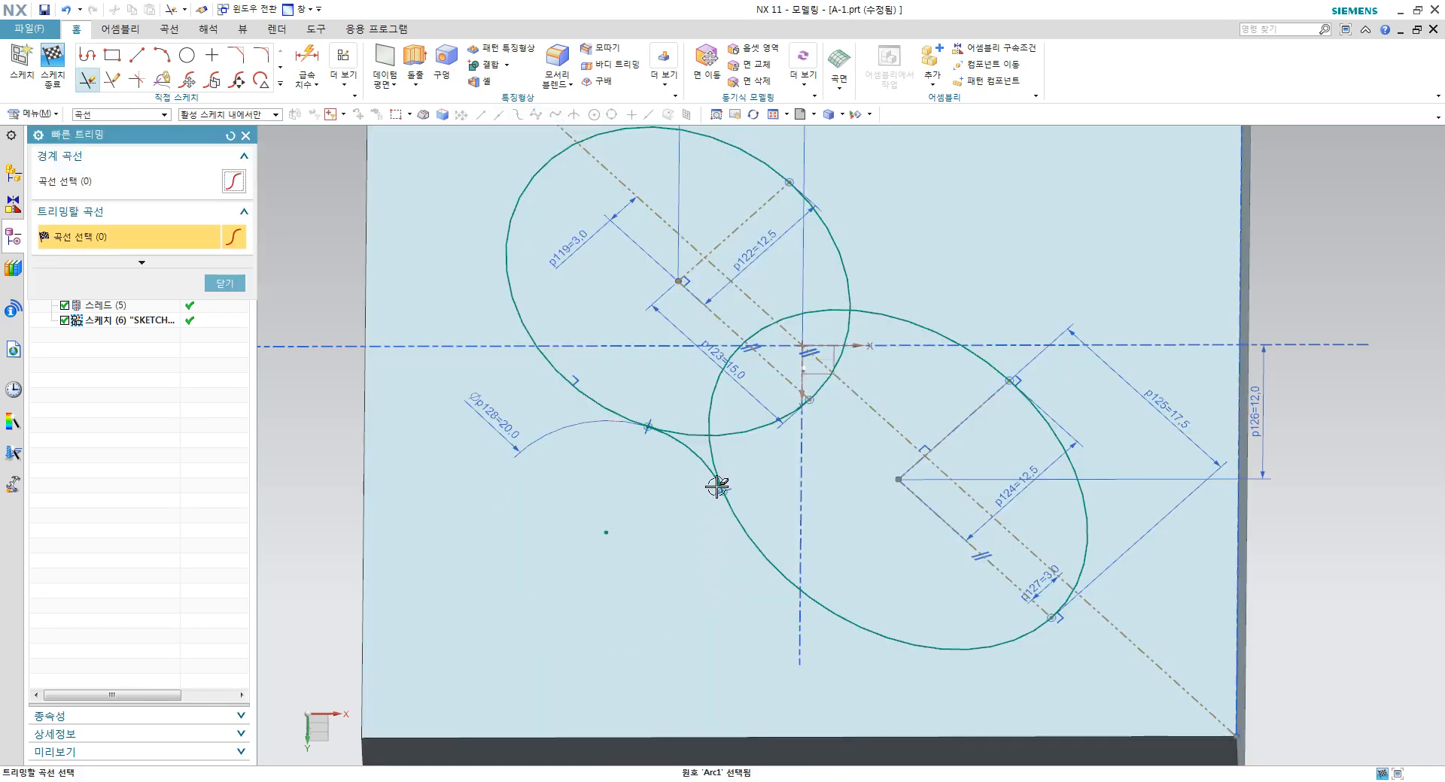
{"action": "left_click", "coordinate": [715, 449]}
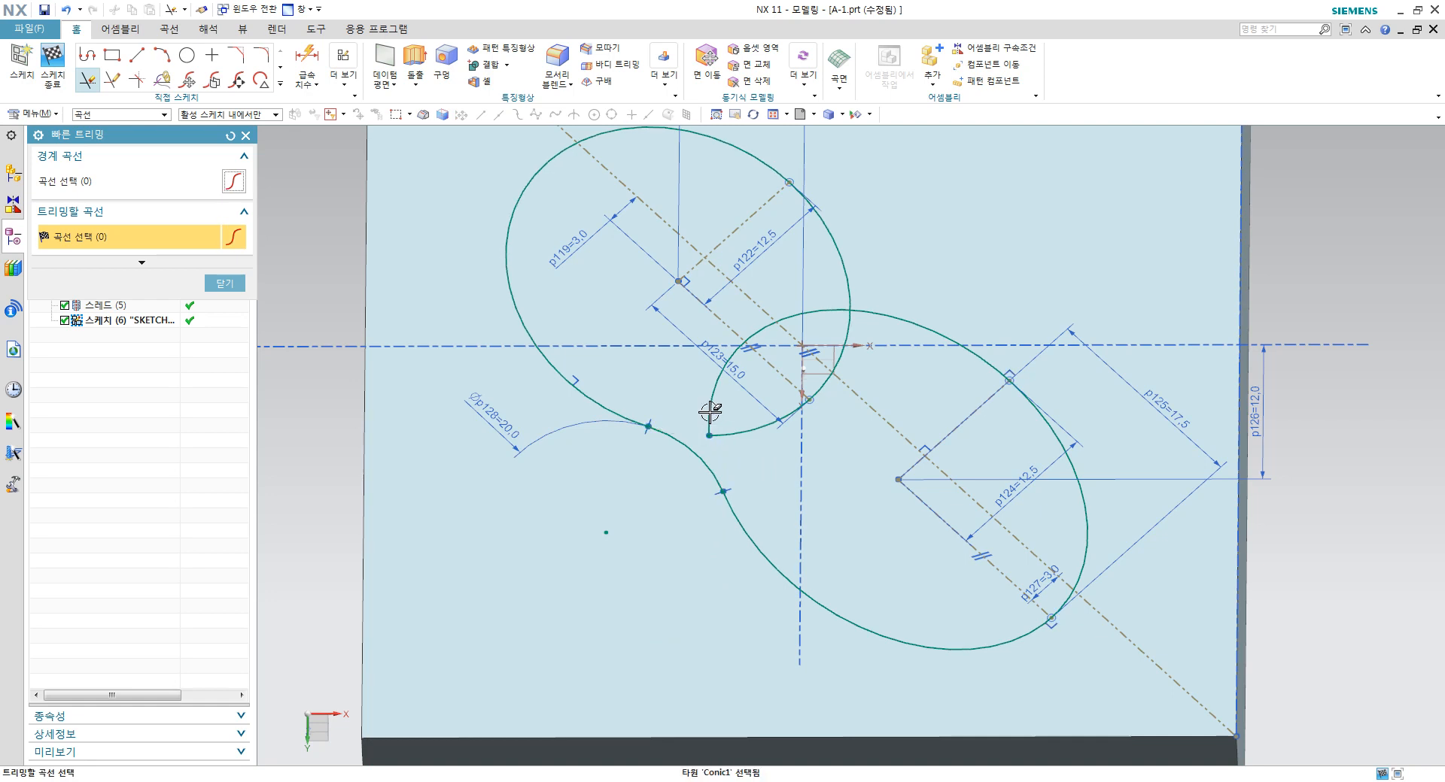
{"action": "left_click", "coordinate": [737, 430]}
{"action": "scroll", "coordinate": [832, 361], "scroll_direction": "up", "scroll_amount": 3}
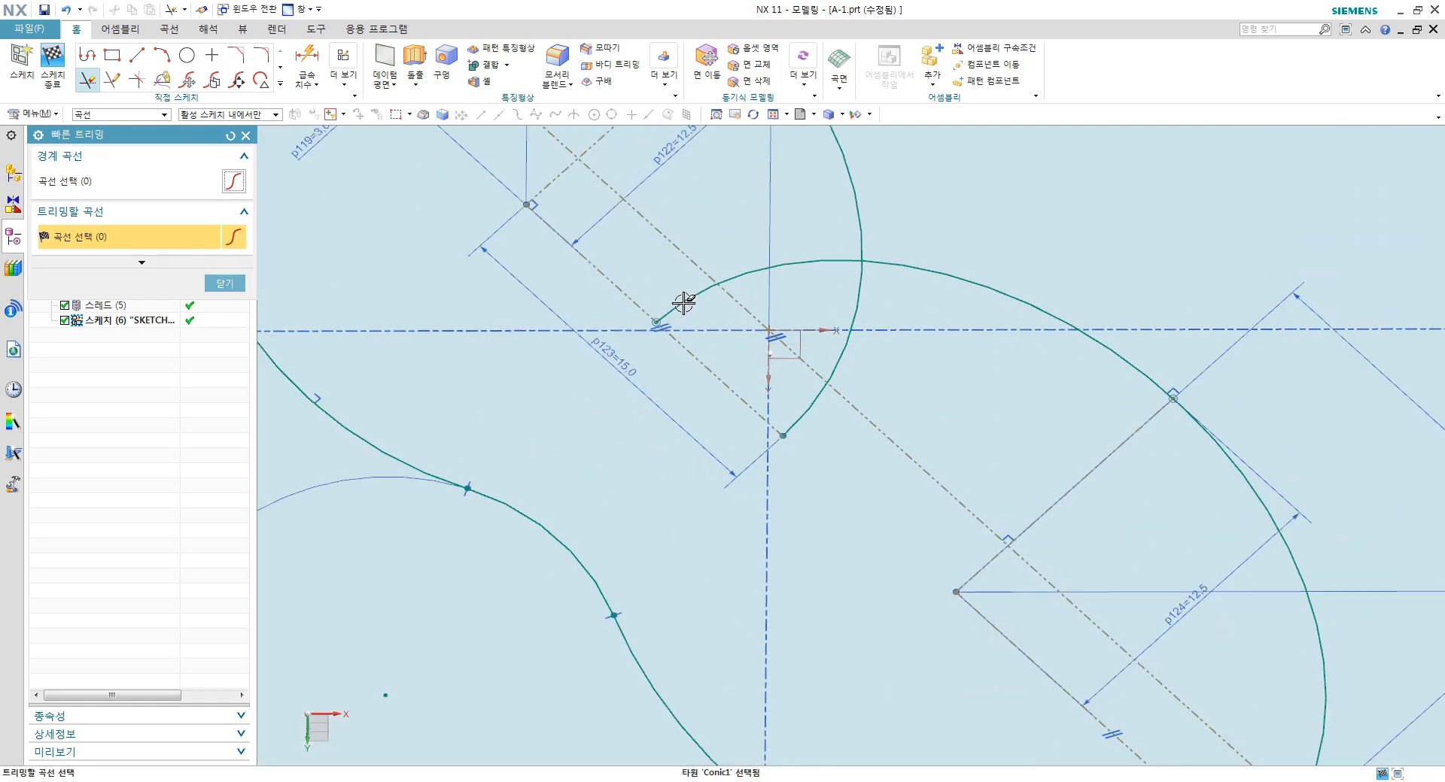
{"action": "left_click", "coordinate": [804, 408]}
{"action": "left_click", "coordinate": [844, 346]}
{"action": "scroll", "coordinate": [818, 344], "scroll_direction": "down", "scroll_amount": 3}
{"action": "key", "text": "Escape"}
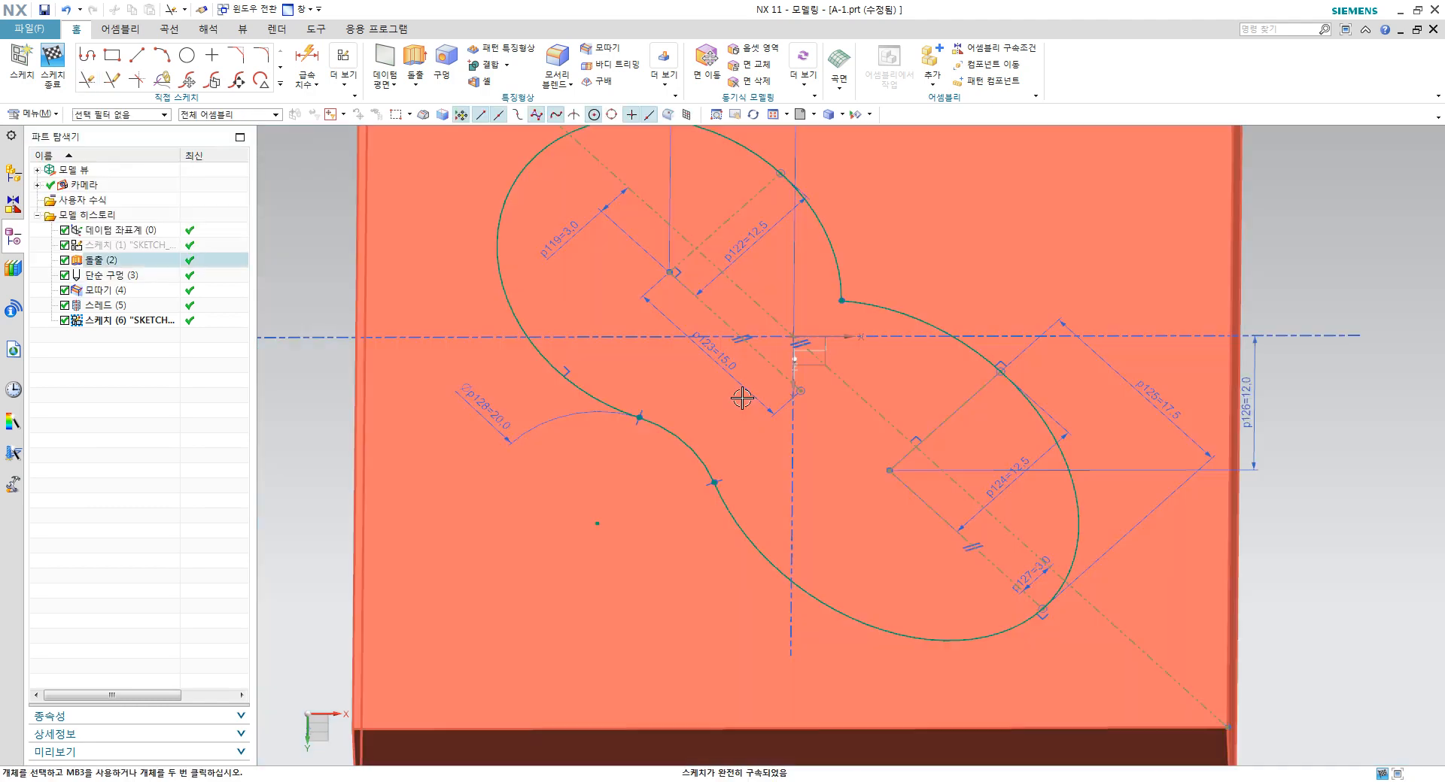
Step: Mirror the connected arc and ellipse curves about the first ellipse's long axis line
{"action": "left_click", "coordinate": [281, 84]}
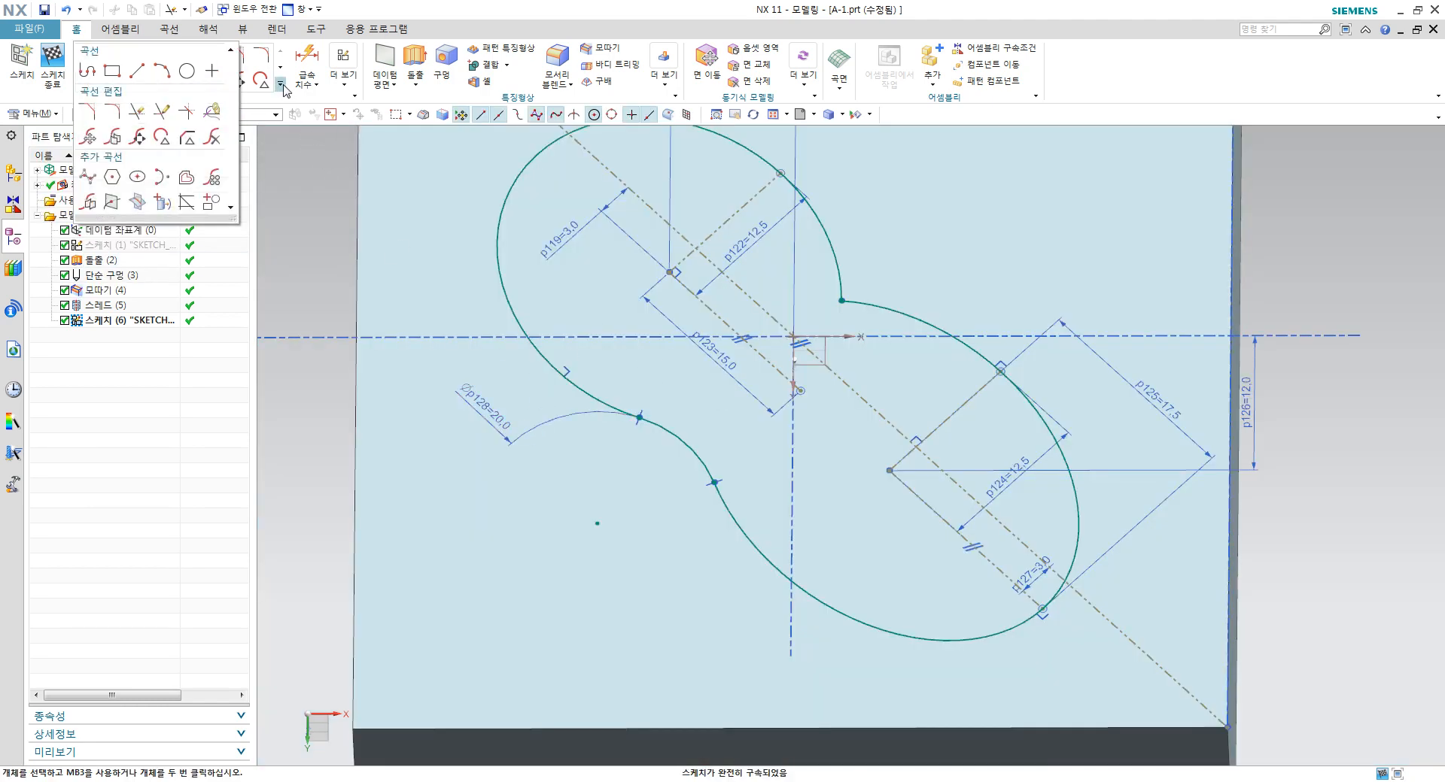
{"action": "left_click", "coordinate": [96, 208]}
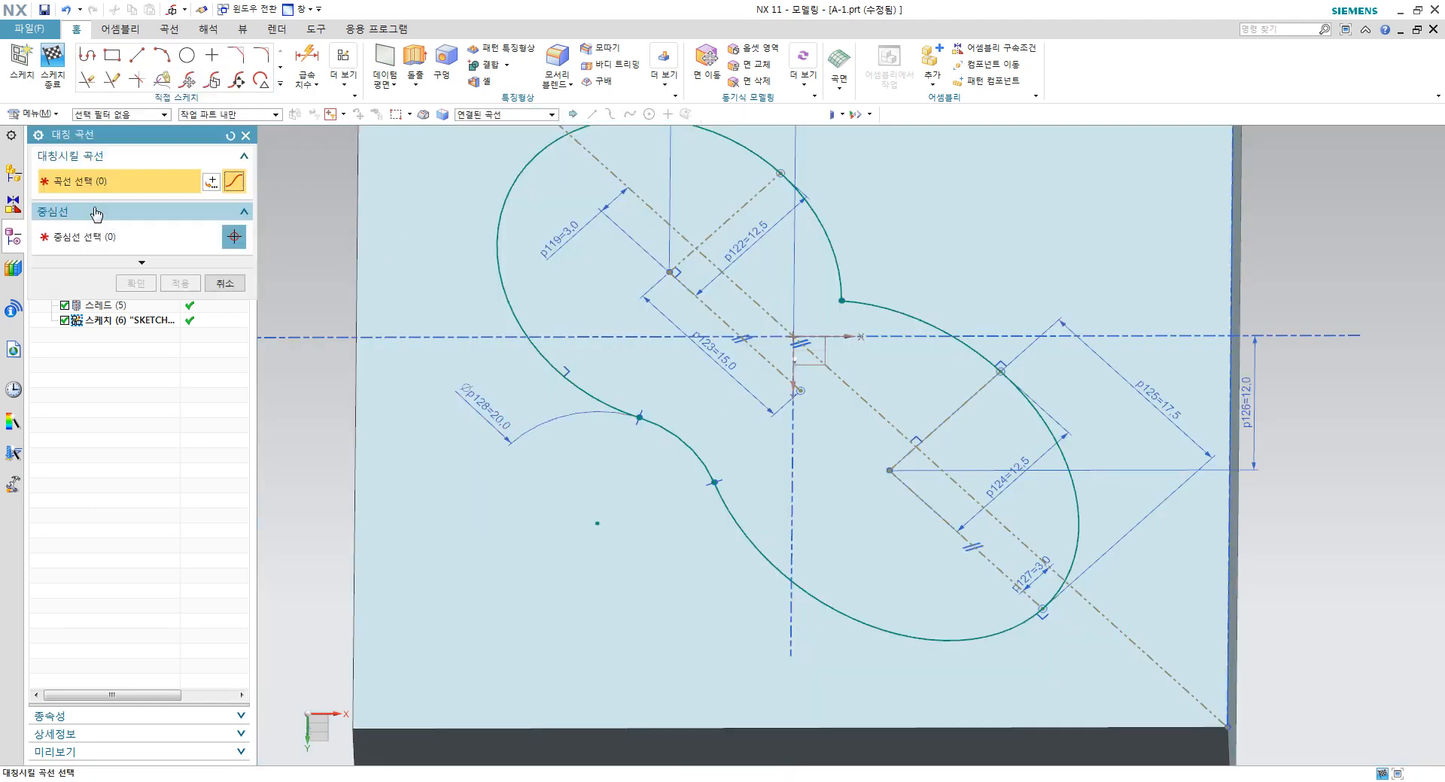
{"action": "left_click", "coordinate": [674, 443]}
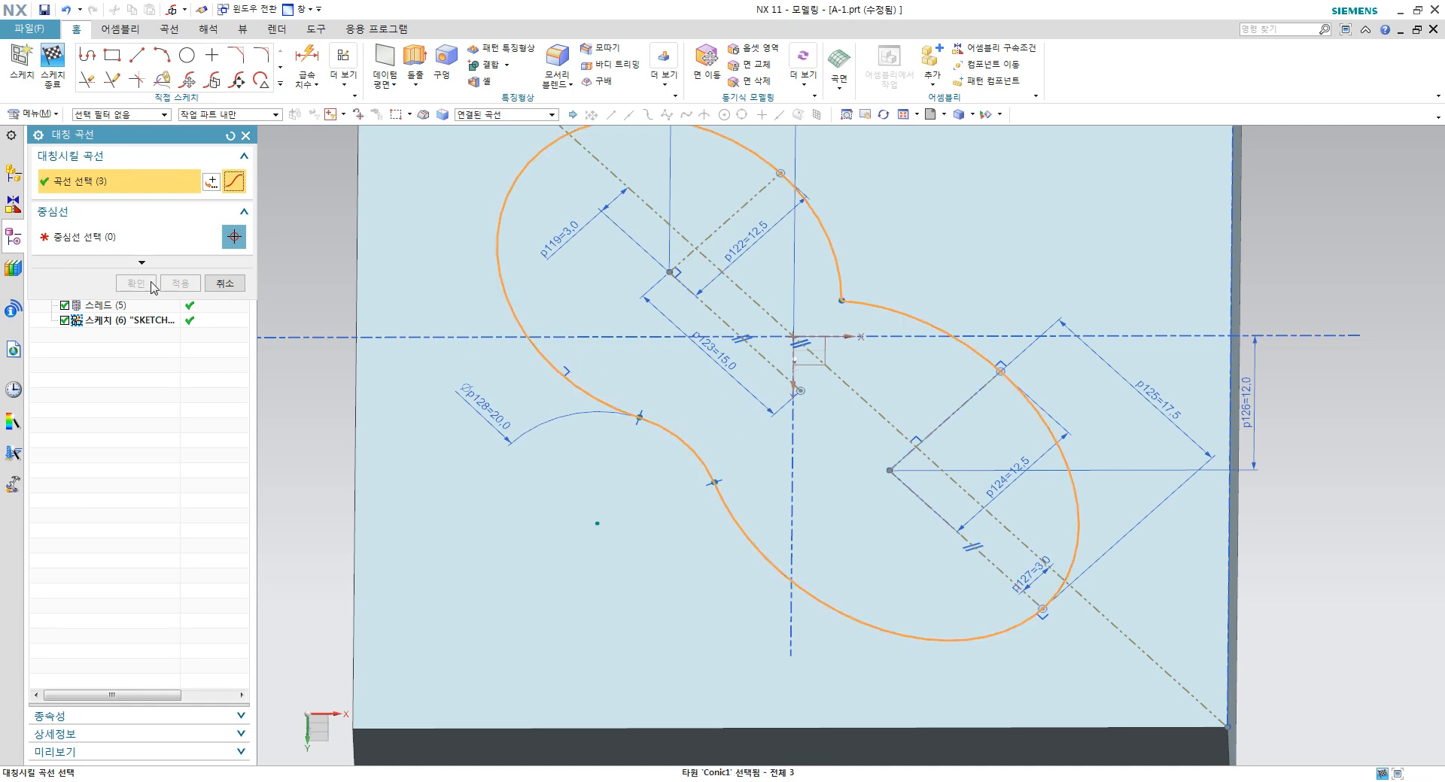
{"action": "left_click", "coordinate": [210, 239]}
{"action": "left_click", "coordinate": [783, 374]}
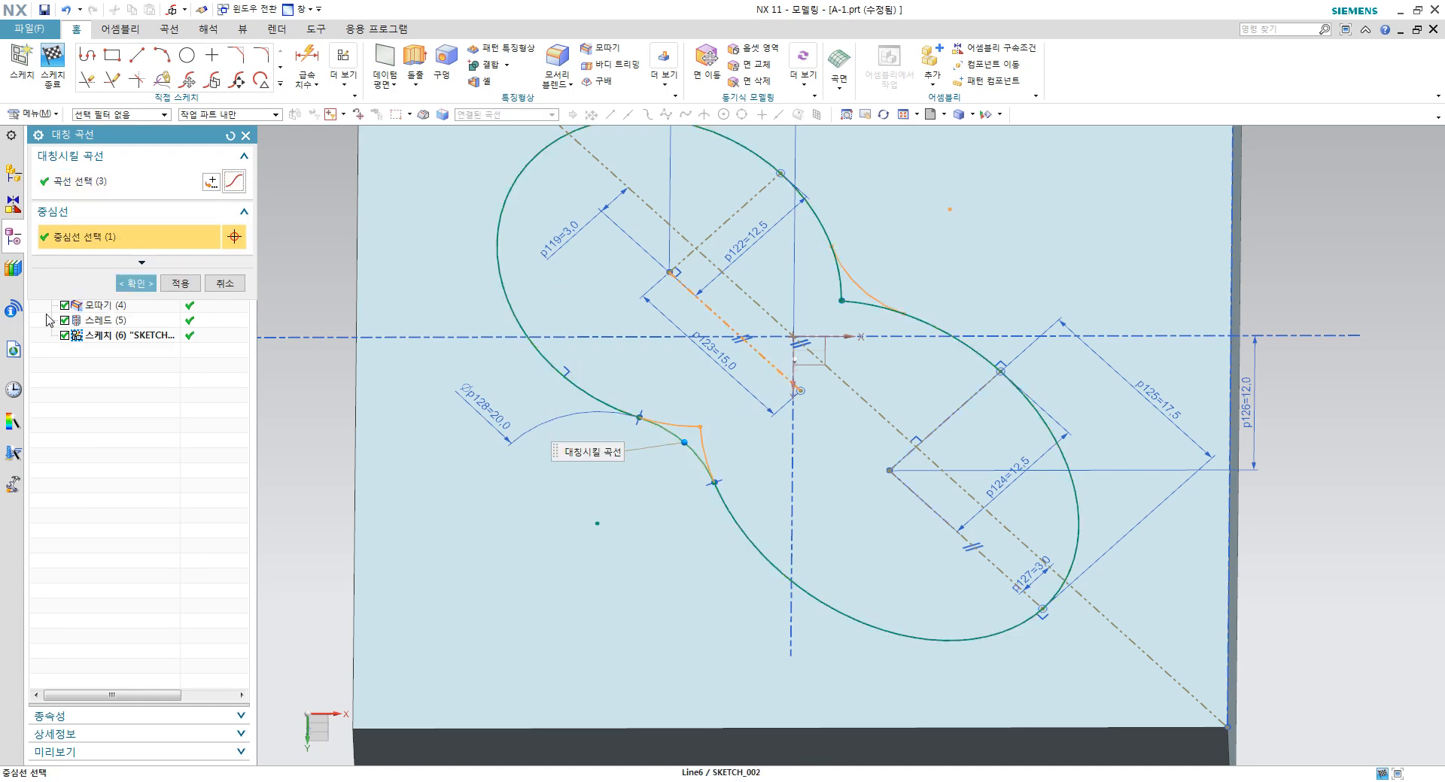
{"action": "left_click", "coordinate": [137, 284]}
Step: Trim the leftover pointed ellipse ends at both arcs so a single closed outline is left
{"action": "scroll", "coordinate": [854, 293], "scroll_direction": "up", "scroll_amount": 3}
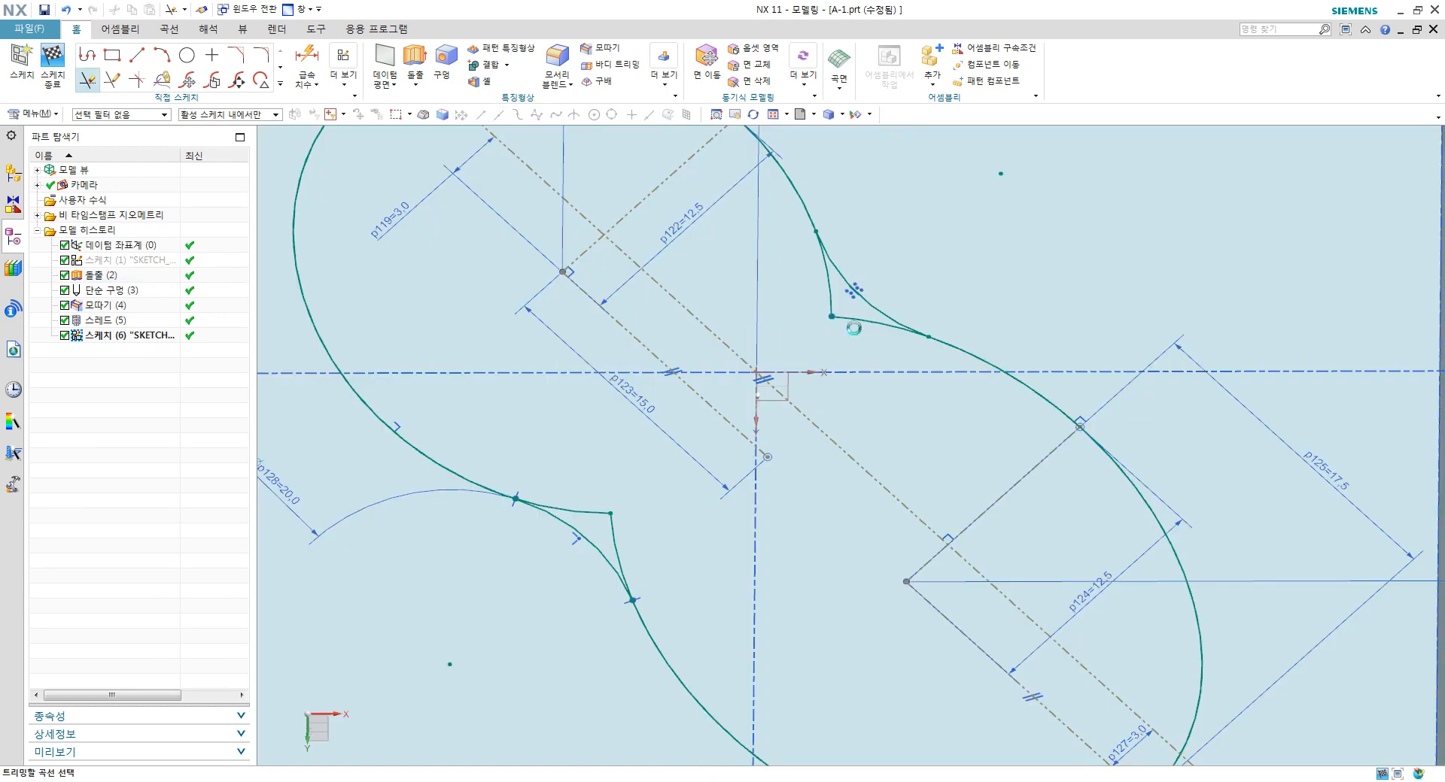
{"action": "key", "text": "t"}
{"action": "left_click", "coordinate": [869, 324]}
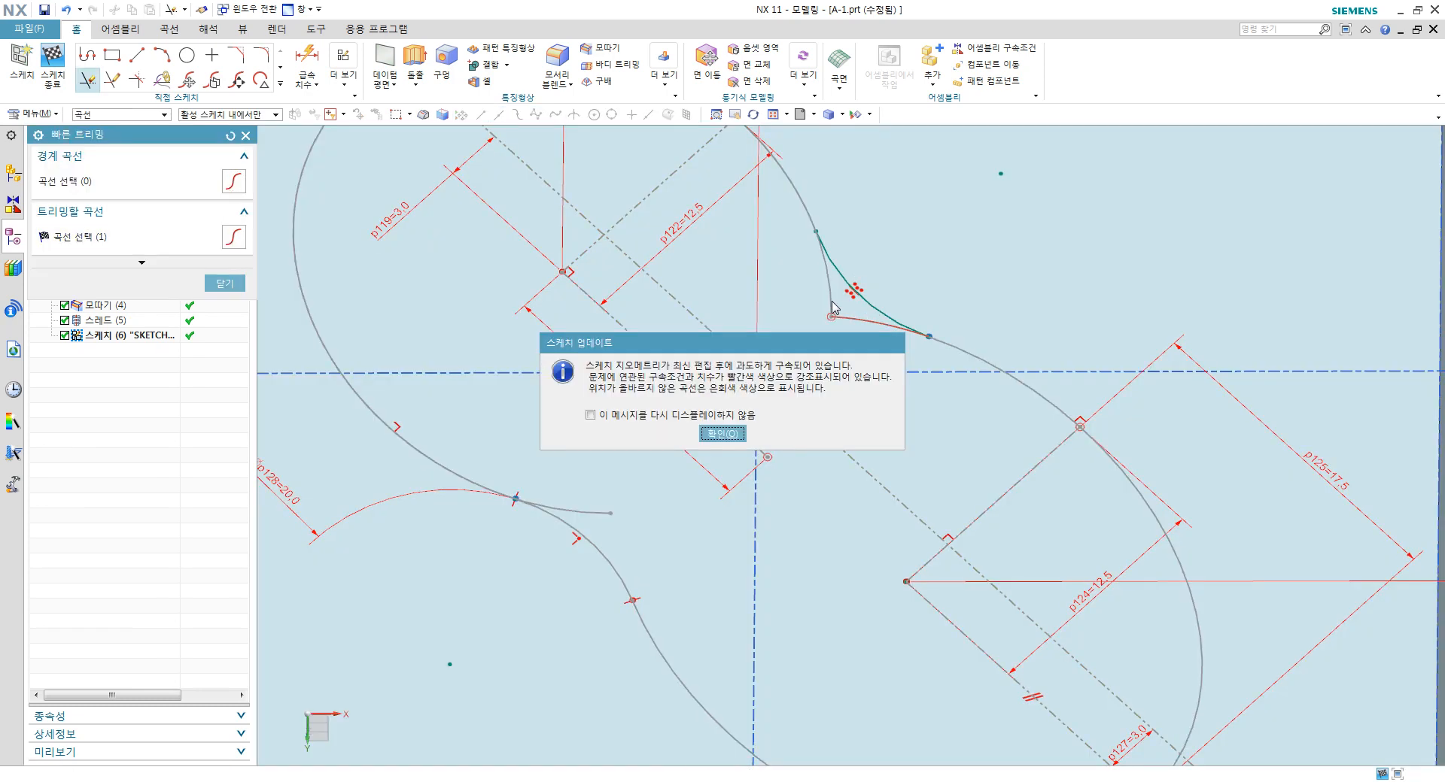
{"action": "left_click", "coordinate": [733, 435]}
{"action": "scroll", "coordinate": [850, 340], "scroll_direction": "down", "scroll_amount": 4}
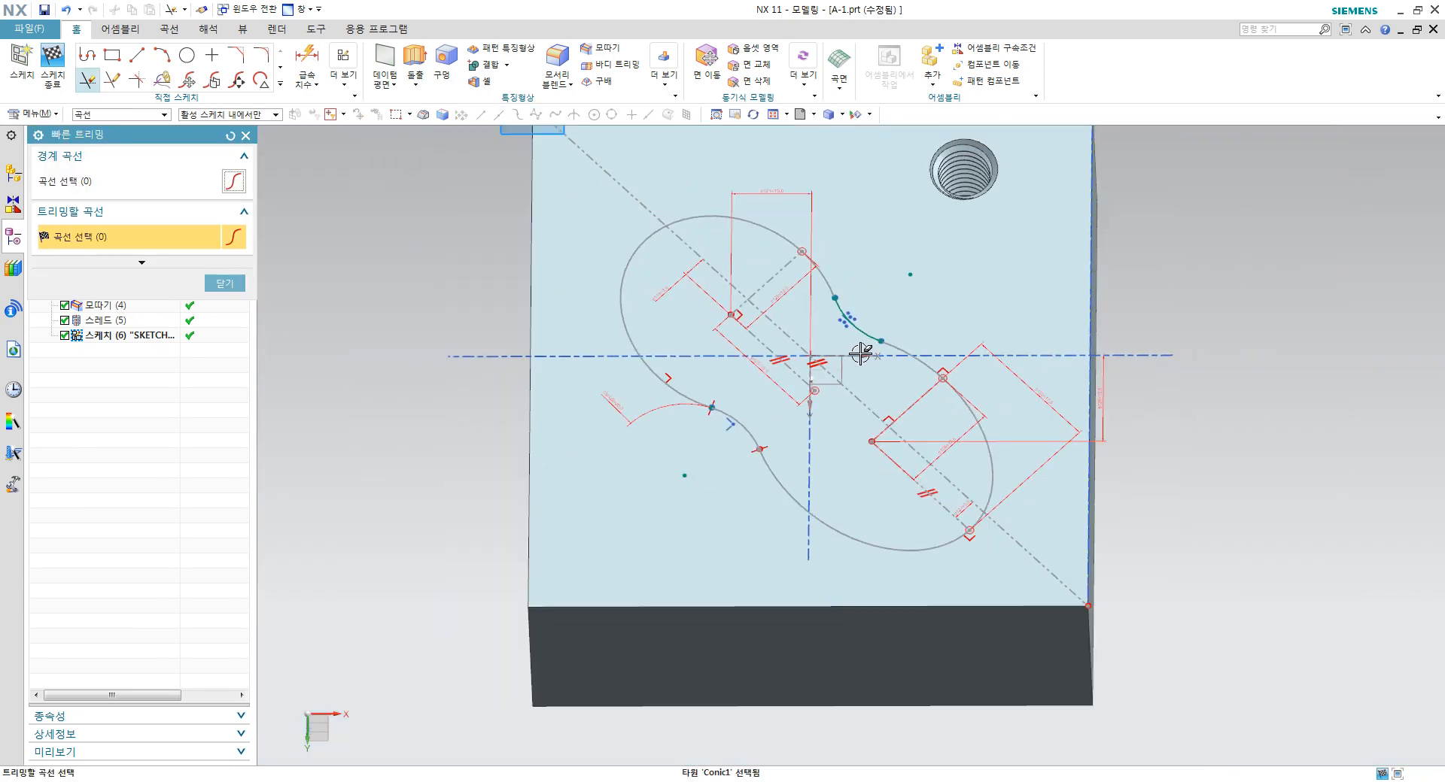
{"action": "key", "text": "Escape"}
{"action": "middle_click_drag", "start_coordinate": [1102, 412], "coordinate": [1093, 444]}
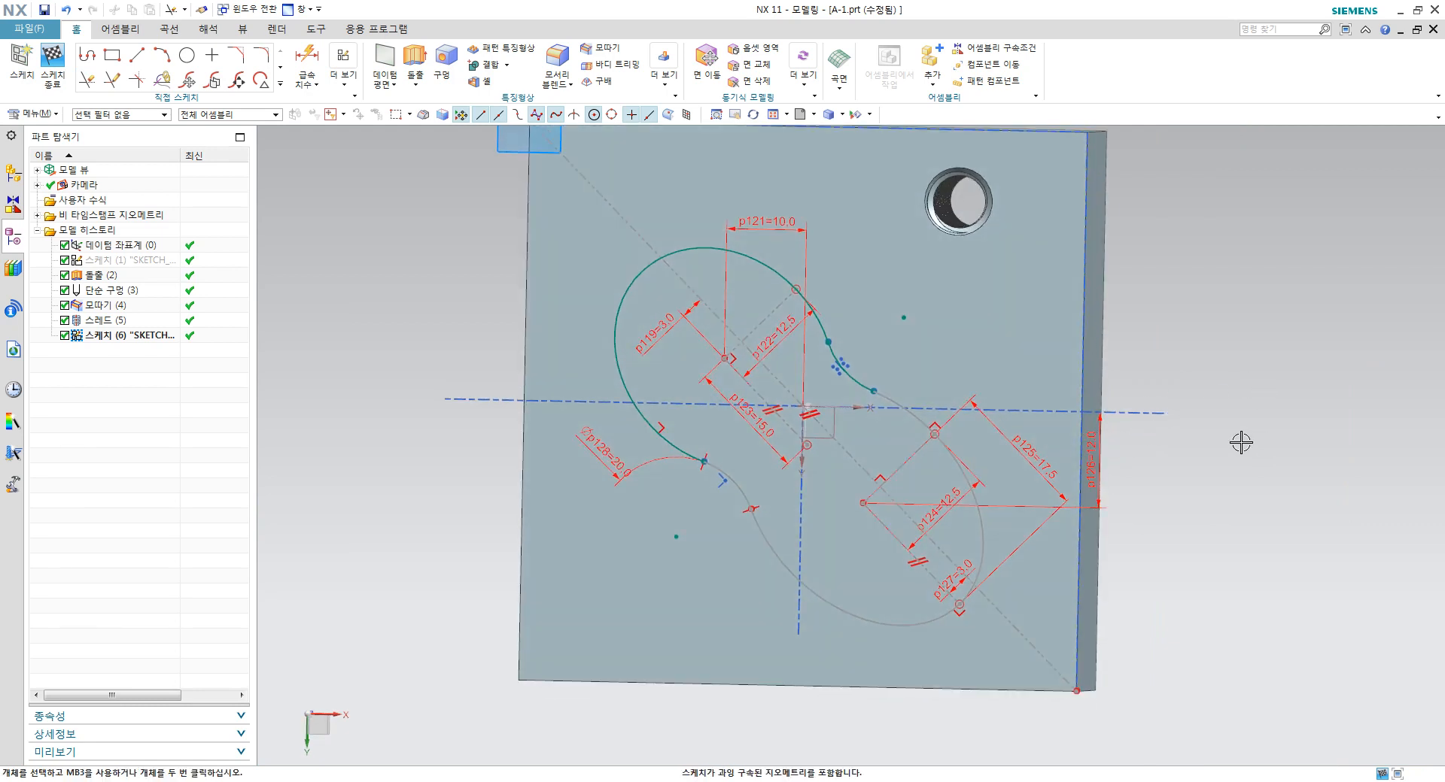
Step: Delete the parallel constraint between the first ellipse's long axis line and the diagonal line, and finish the sketch
{"action": "scroll", "coordinate": [783, 441], "scroll_direction": "up", "scroll_amount": 3}
{"action": "left_click", "coordinate": [830, 381]}
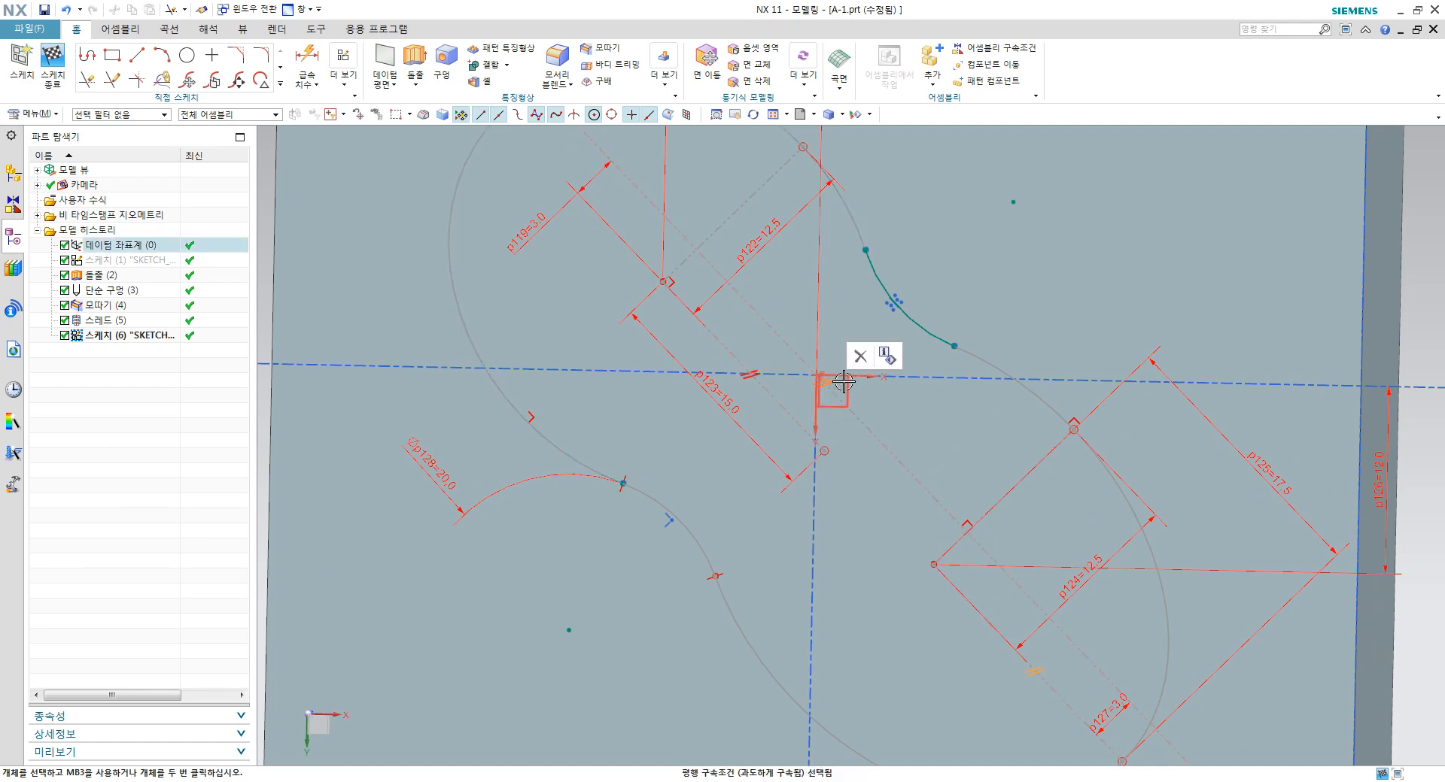
{"action": "scroll", "coordinate": [847, 382], "scroll_direction": "up", "scroll_amount": 3}
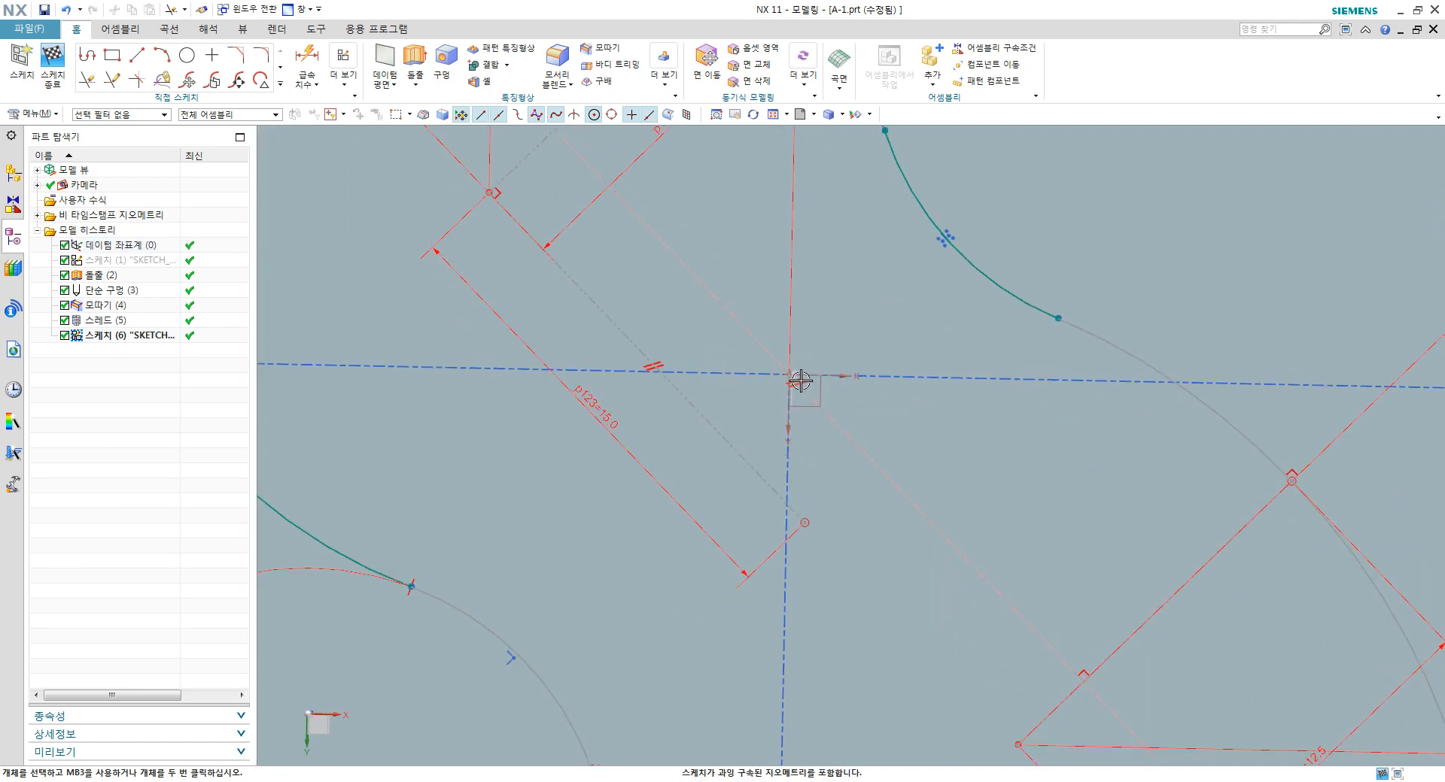
{"action": "left_click", "coordinate": [832, 359]}
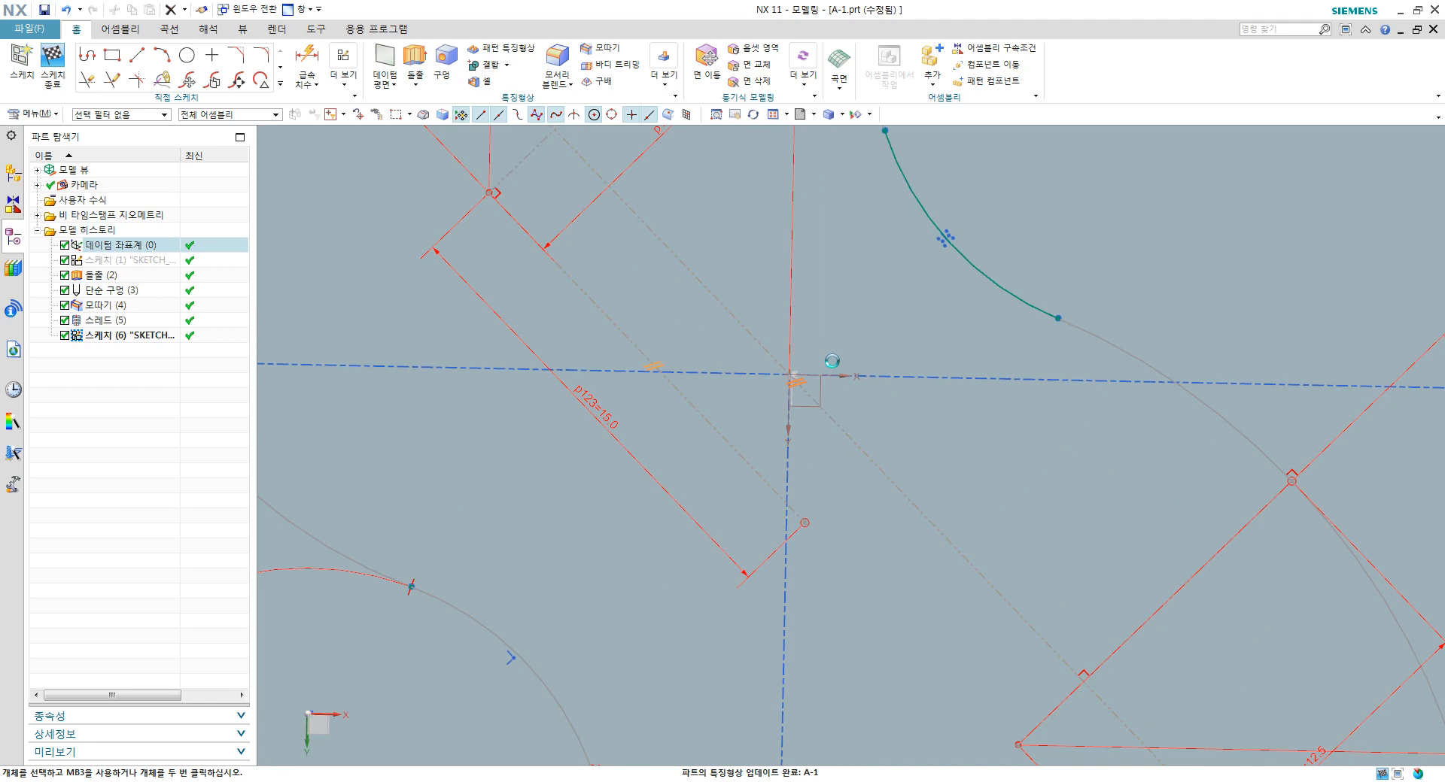
{"action": "scroll", "coordinate": [1086, 442], "scroll_direction": "down", "scroll_amount": 4}
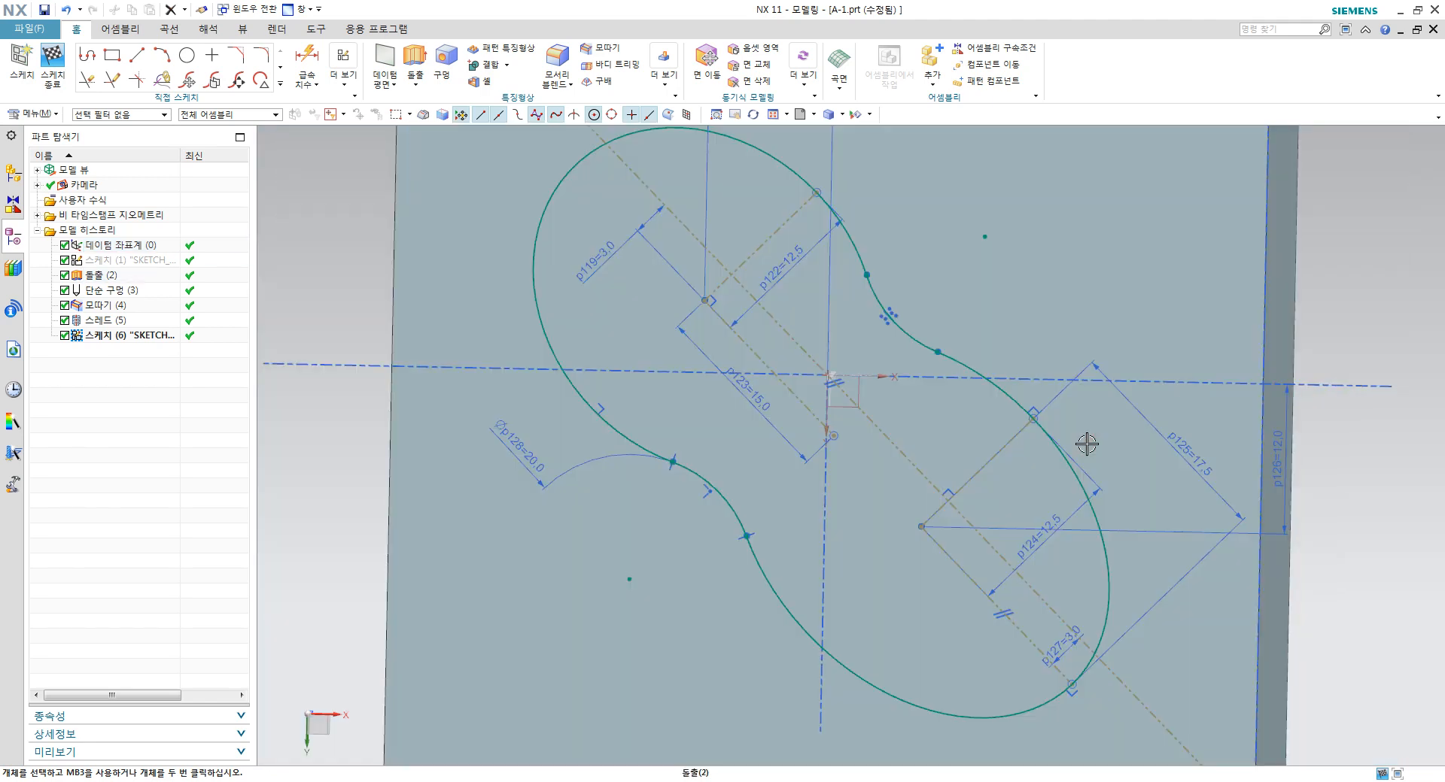
{"action": "scroll", "coordinate": [1086, 444], "scroll_direction": "down", "scroll_amount": 3}
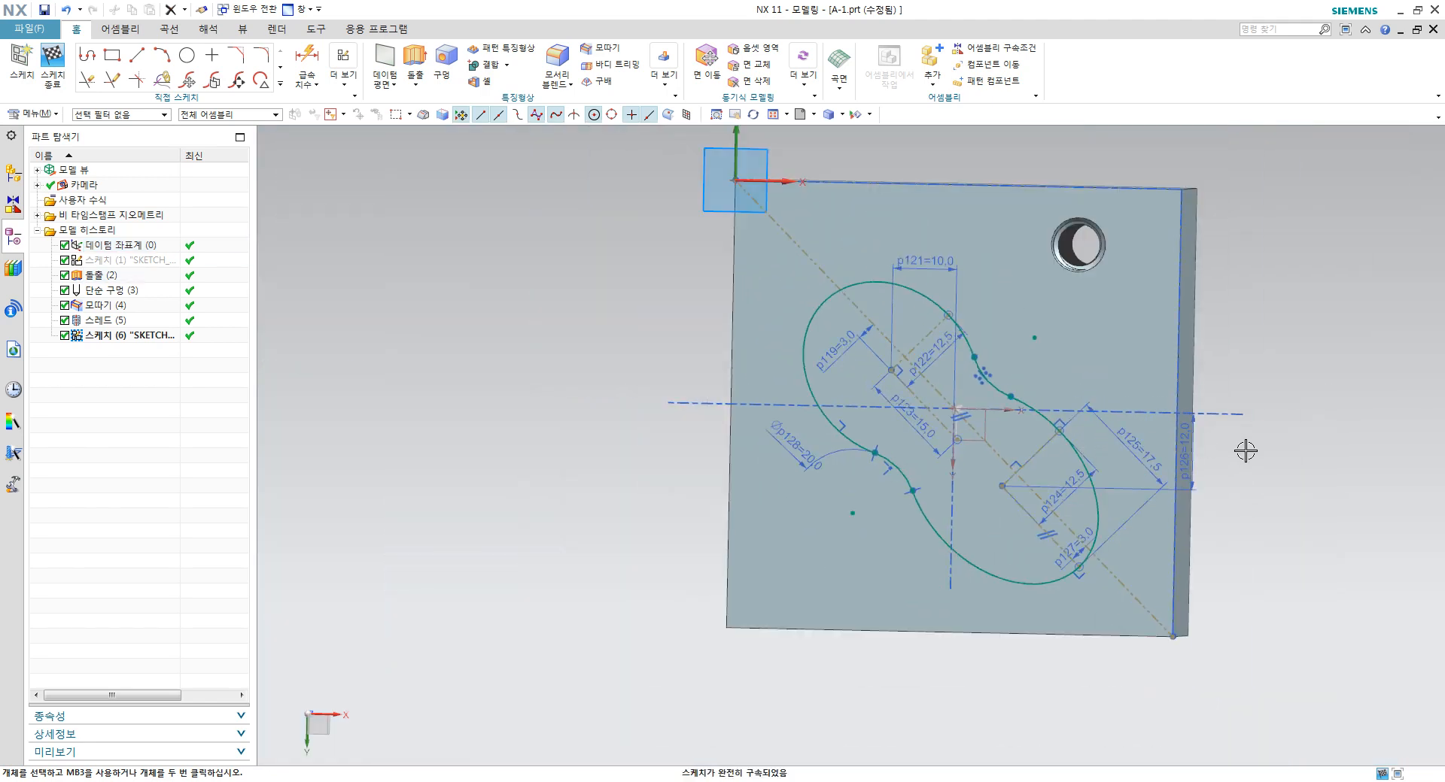
{"action": "middle_click_drag", "start_coordinate": [1245, 450], "coordinate": [1191, 400]}
{"action": "left_click", "coordinate": [72, 89]}
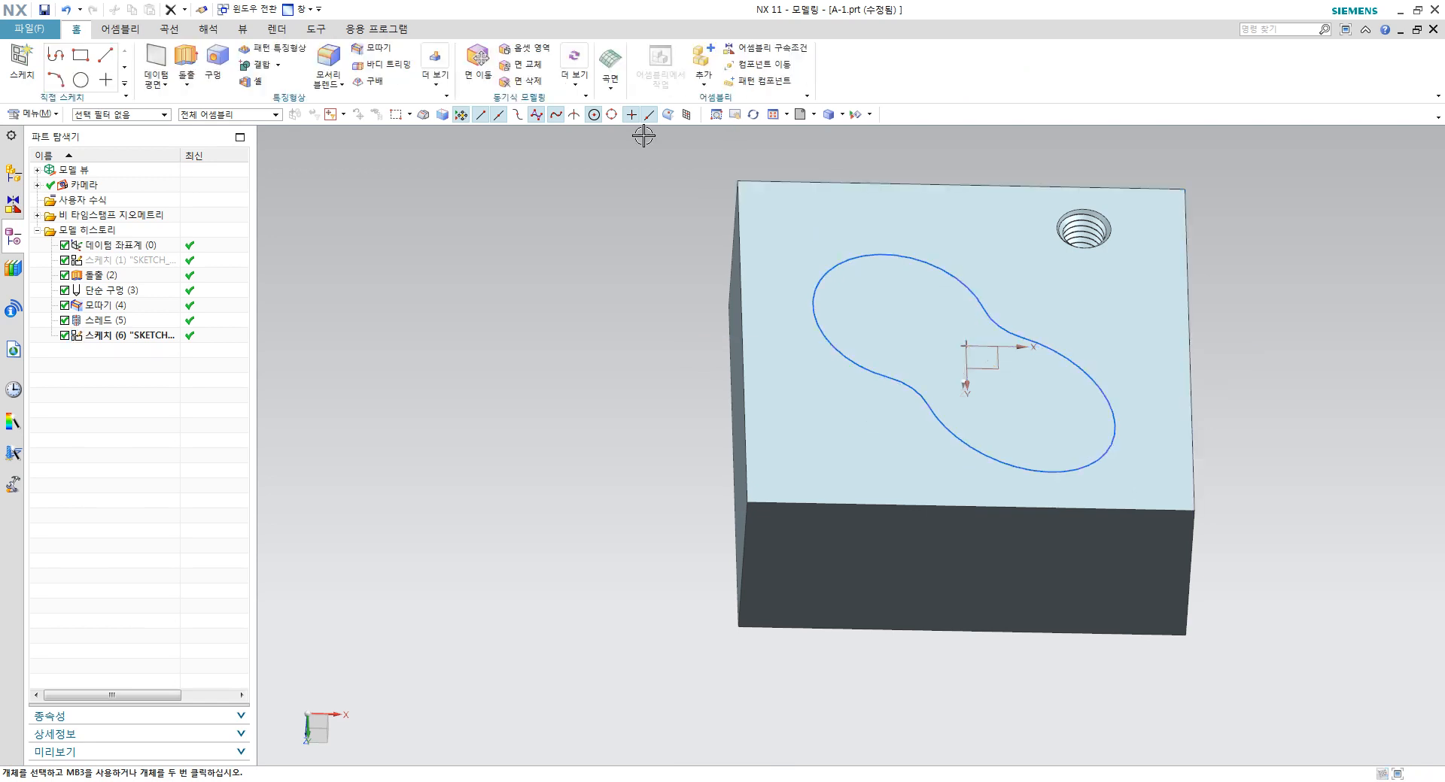
Step: Create a datum plane offset 6 mm from the sketched face into the block
{"action": "scroll", "coordinate": [982, 259], "scroll_direction": "up", "scroll_amount": 2}
{"action": "mouse_move", "coordinate": [982, 260]}
{"action": "middle_mouse_down"}
{"action": "mouse_move", "coordinate": [955, 364]}
{"action": "mouse_move", "coordinate": [966, 383]}
{"action": "mouse_move", "coordinate": [977, 323]}
{"action": "mouse_move", "coordinate": [1009, 348]}
{"action": "middle_mouse_up"}
{"action": "scroll", "coordinate": [1010, 350], "scroll_direction": "down", "scroll_amount": 3}
{"action": "middle_click_drag", "start_coordinate": [1060, 392], "coordinate": [786, 372], "text": "shift"}
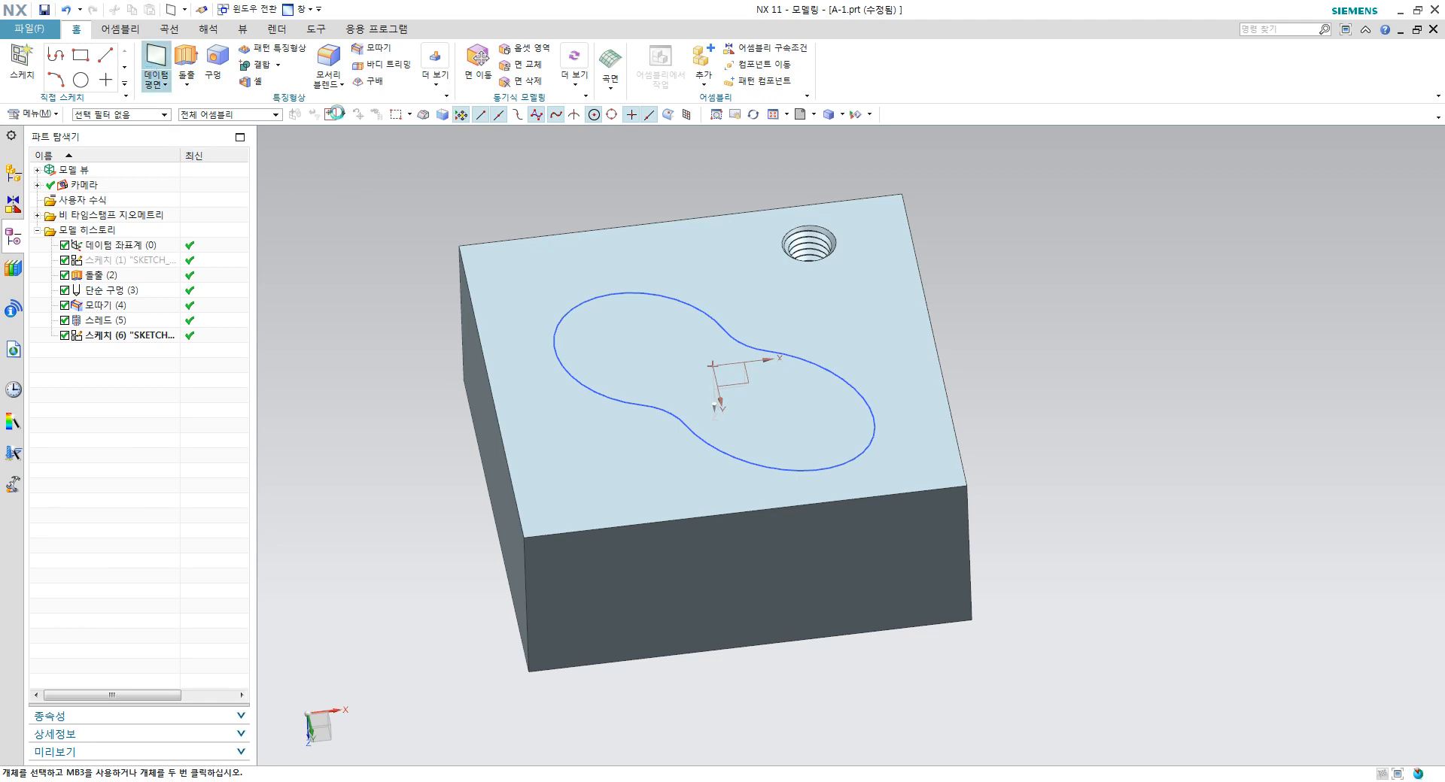
{"action": "left_click", "coordinate": [156, 63]}
{"action": "left_click", "coordinate": [550, 406]}
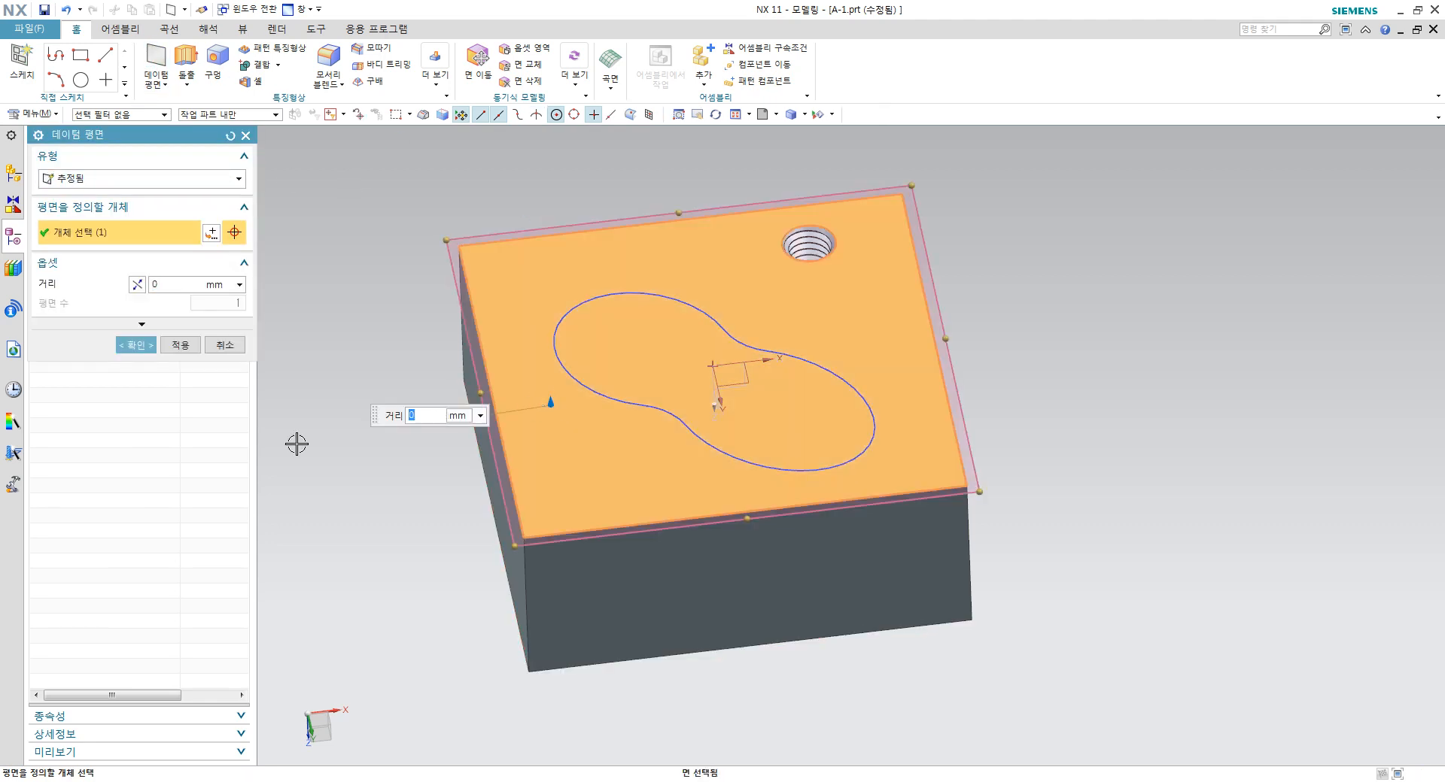
{"action": "key", "text": "Return"}
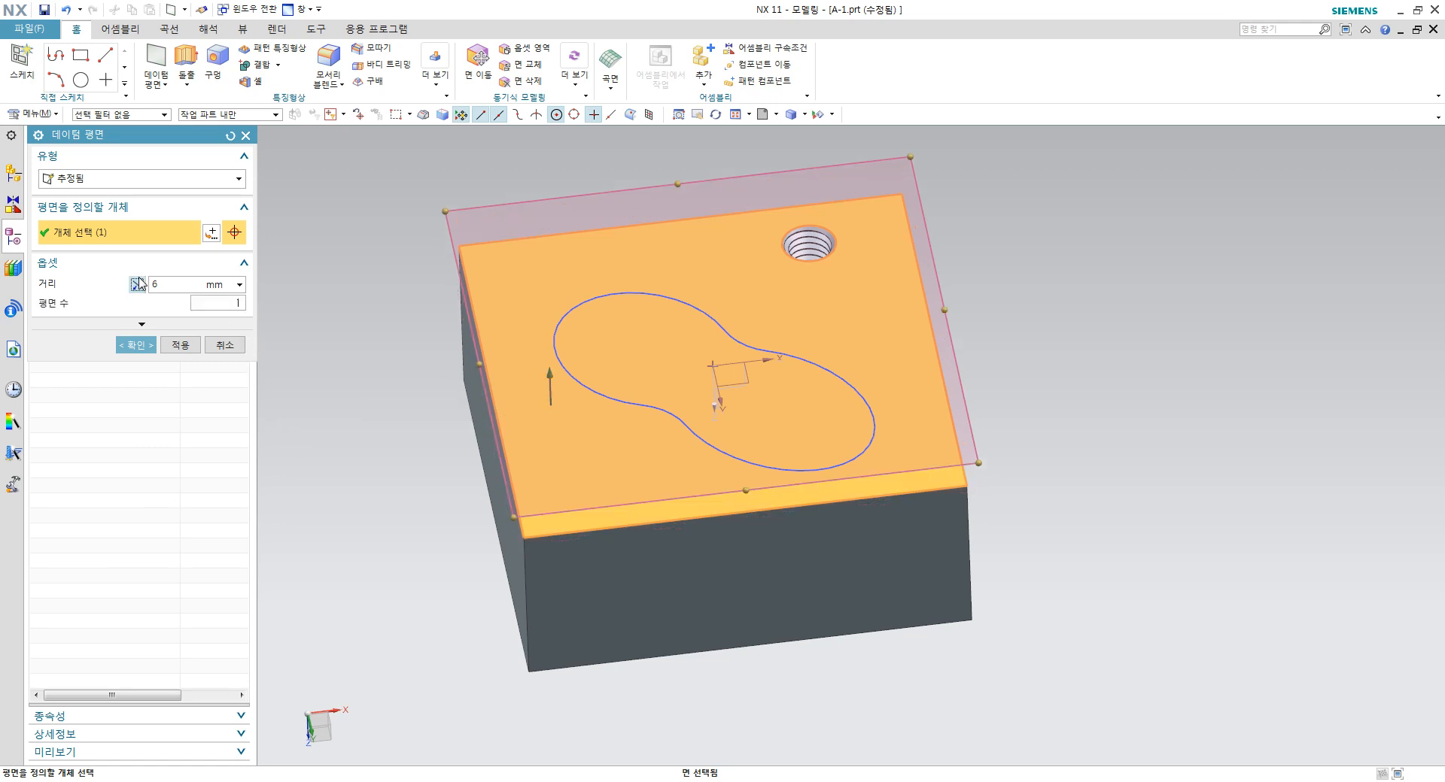
{"action": "left_click", "coordinate": [136, 345]}
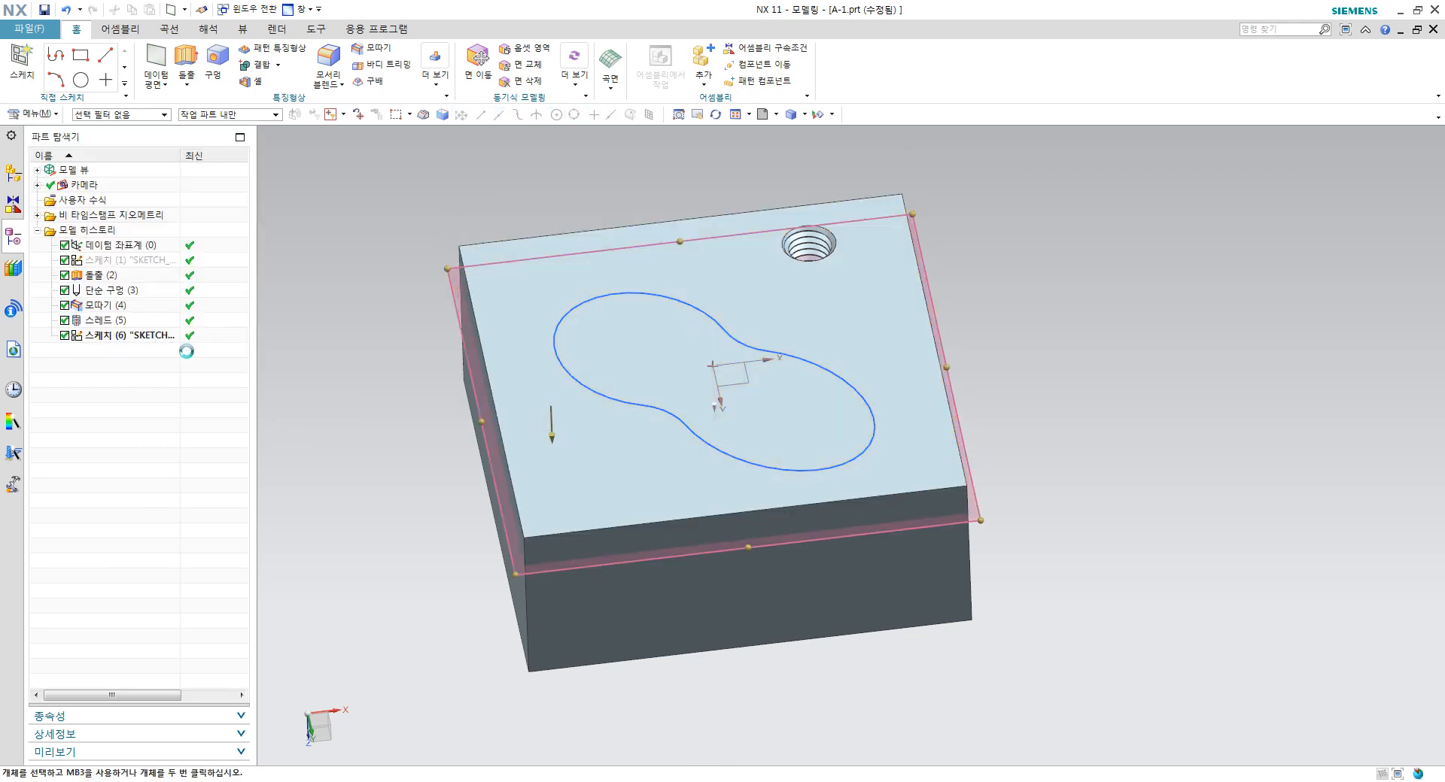
Step: Start a sketch on the new datum plane with its origin at the block corner nearest the threaded hole
{"action": "left_click", "coordinate": [28, 73]}
{"action": "left_click", "coordinate": [937, 316]}
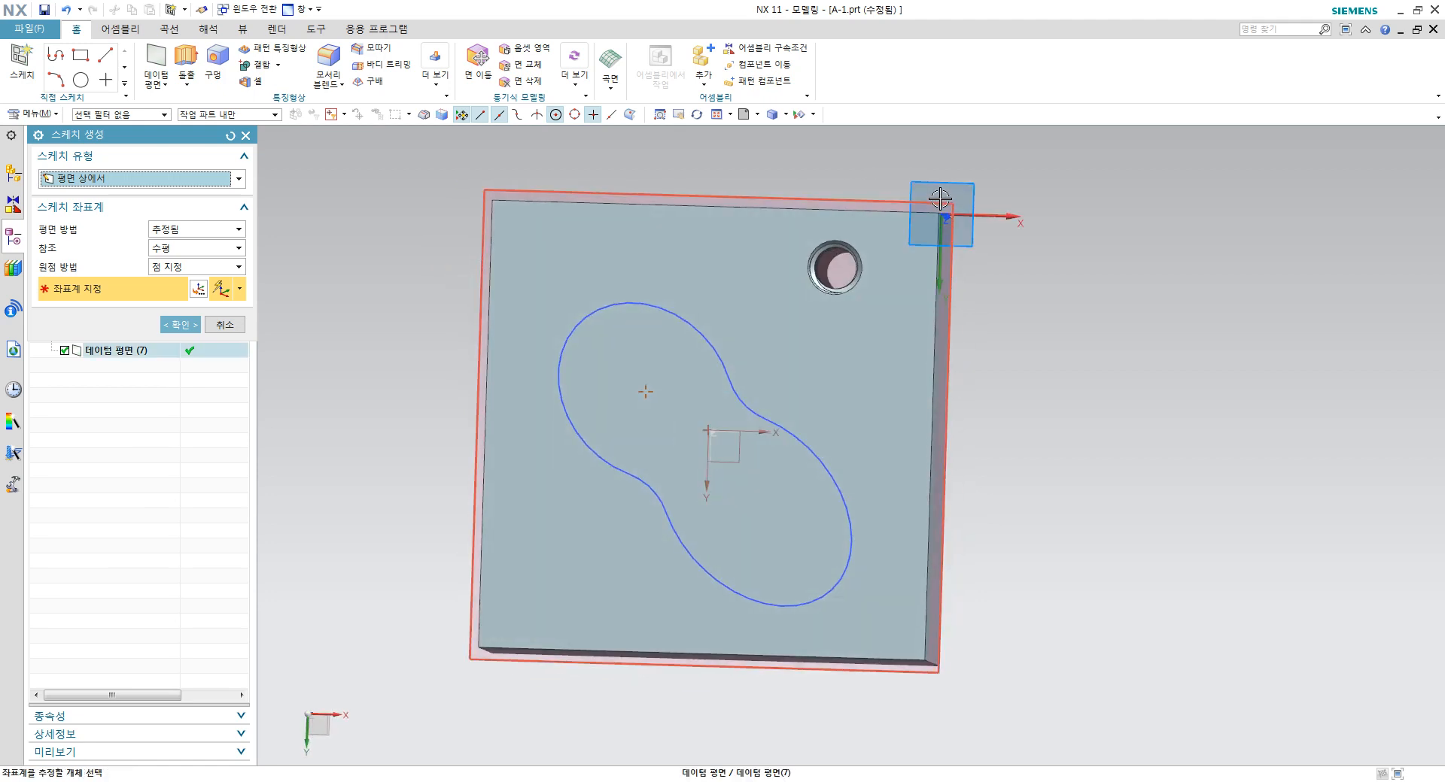
{"action": "left_click", "coordinate": [938, 205]}
{"action": "left_click", "coordinate": [180, 324]}
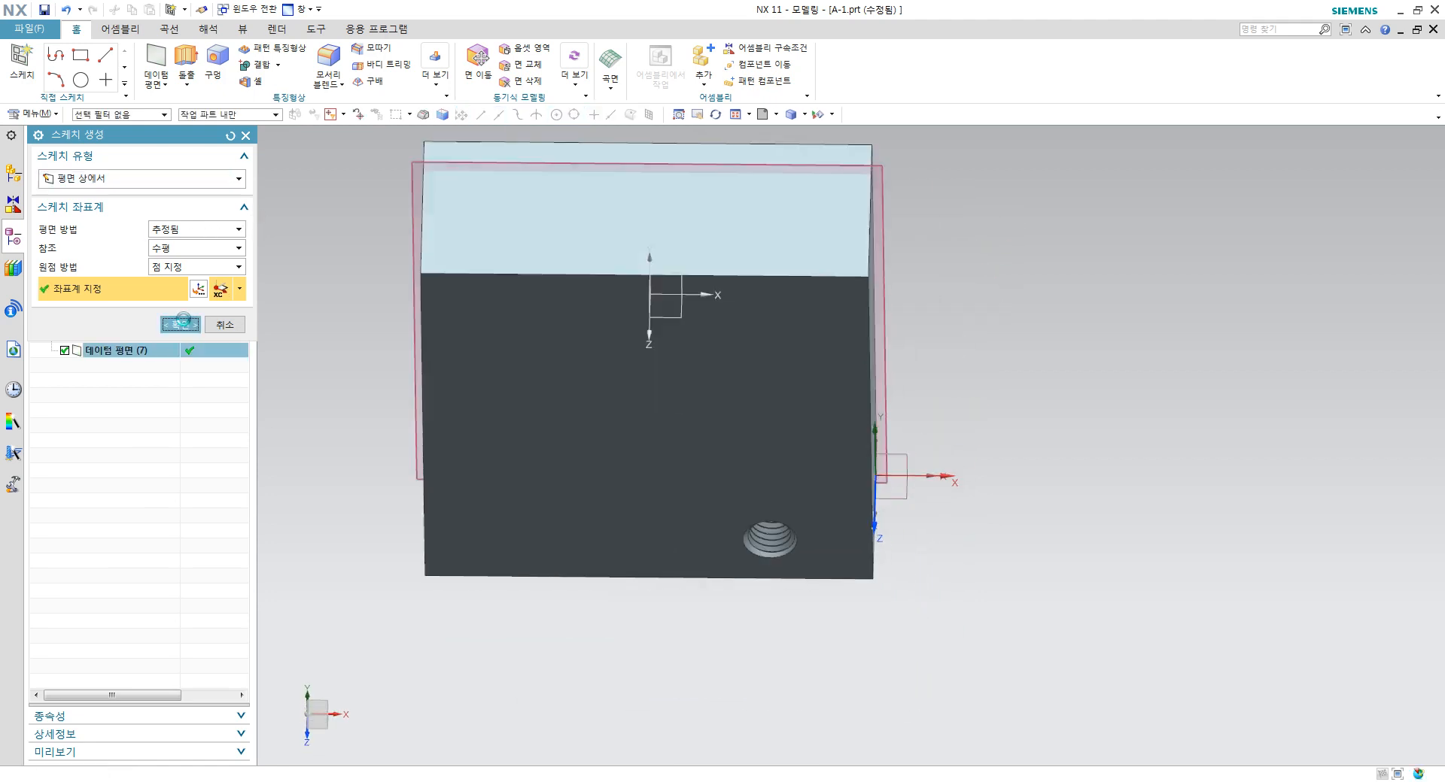
Step: Project the closed double-ellipse outline from the block face onto the new sketch plane
{"action": "middle_click_drag", "start_coordinate": [729, 309], "coordinate": [771, 444]}
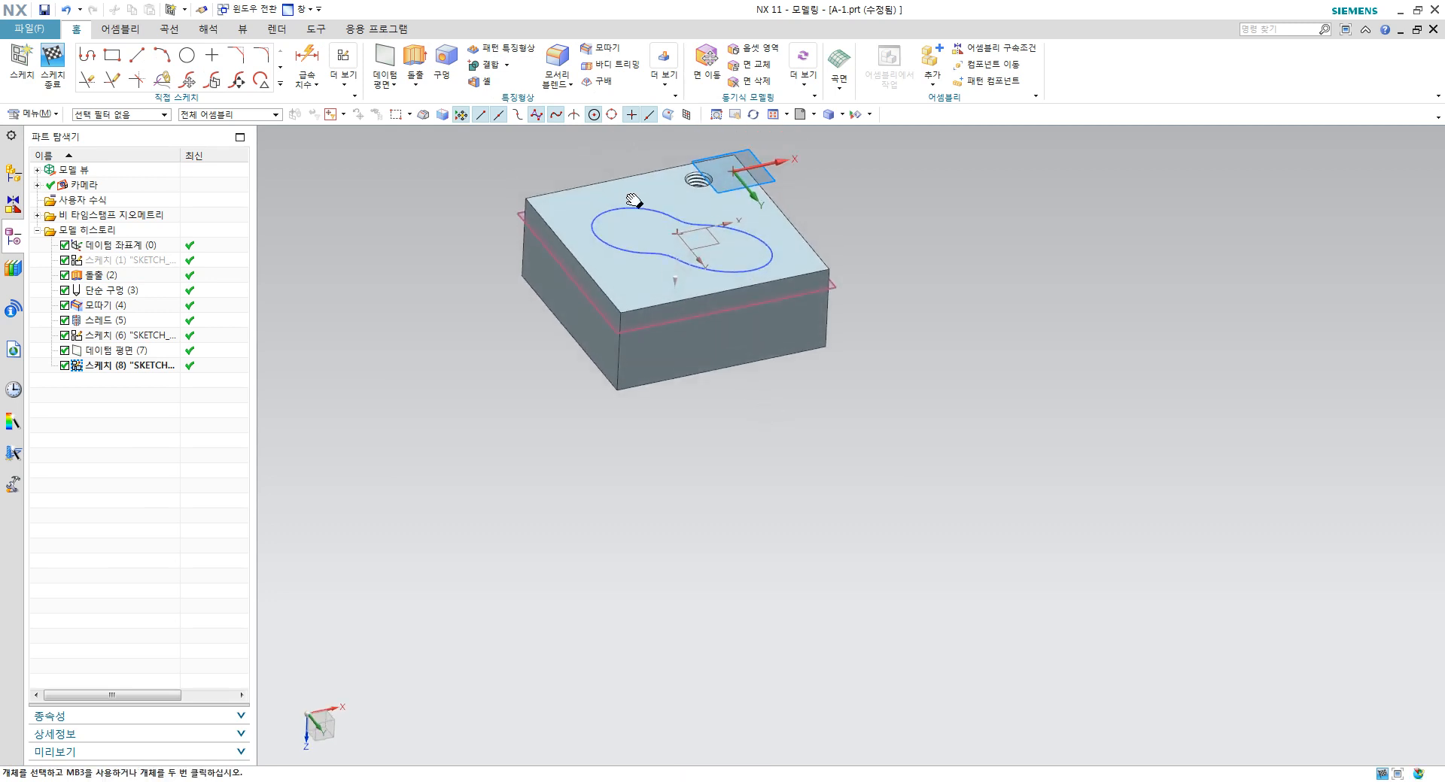
{"action": "middle_click_drag", "start_coordinate": [635, 199], "coordinate": [576, 307], "text": "shift"}
{"action": "scroll", "coordinate": [576, 307], "scroll_direction": "up", "scroll_amount": 3}
{"action": "left_click", "coordinate": [279, 86]}
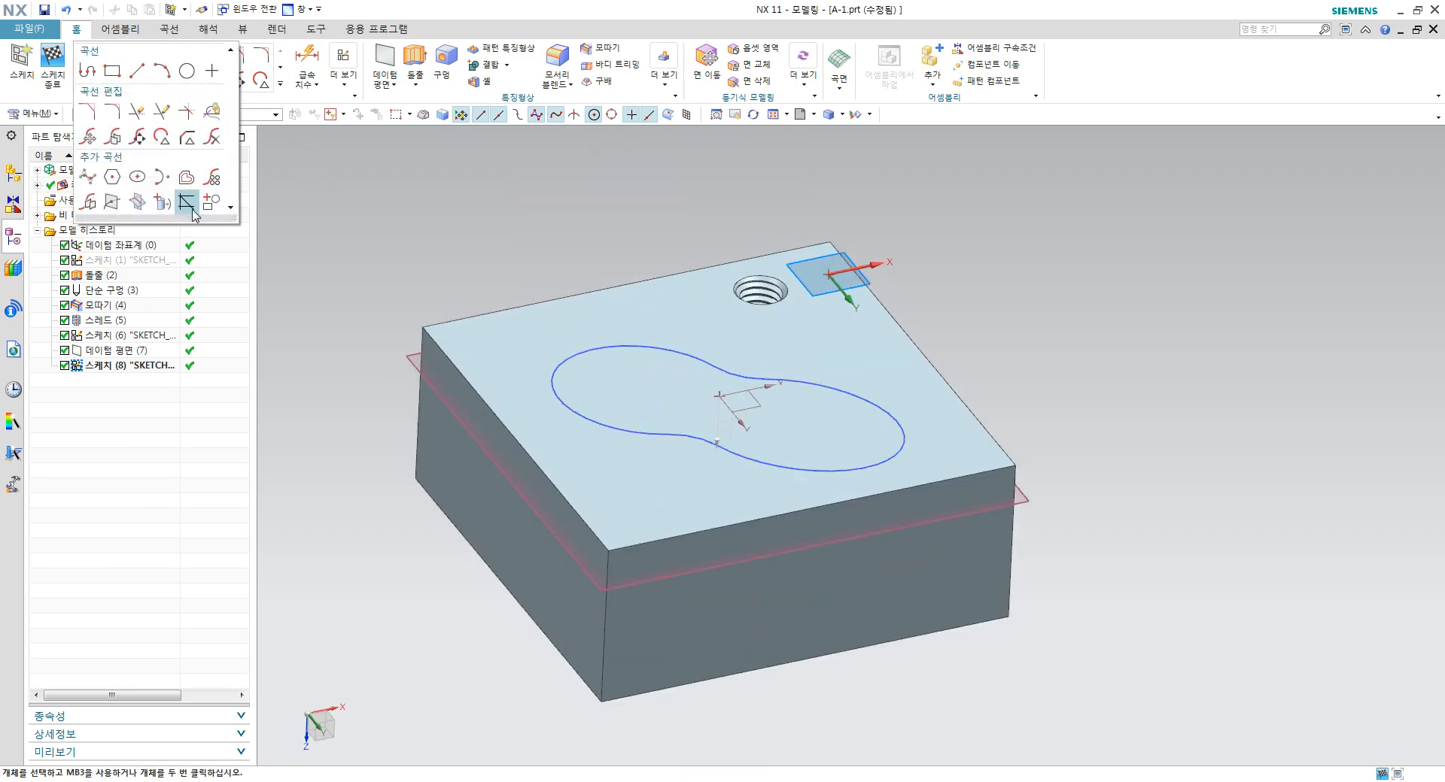
{"action": "left_click", "coordinate": [158, 201]}
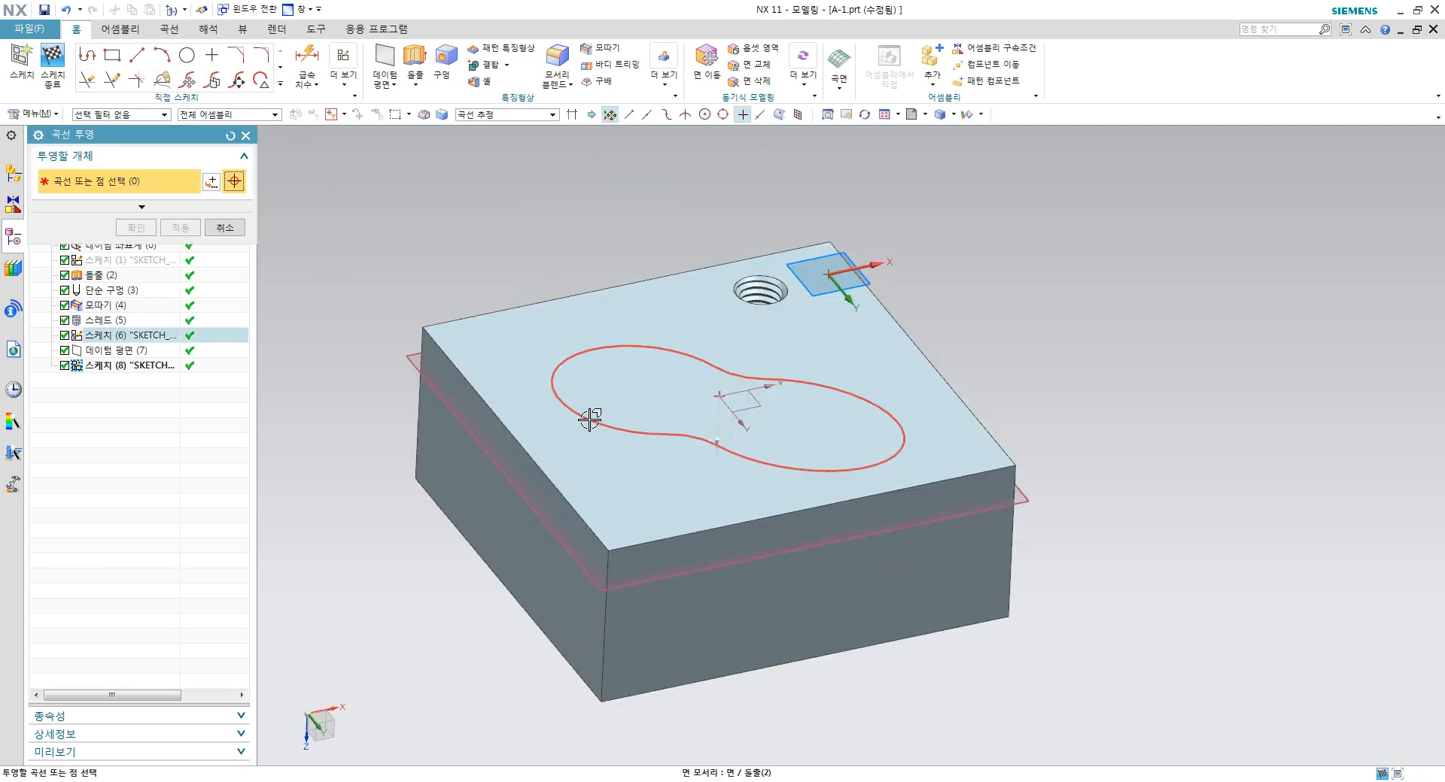
{"action": "left_click", "coordinate": [589, 420]}
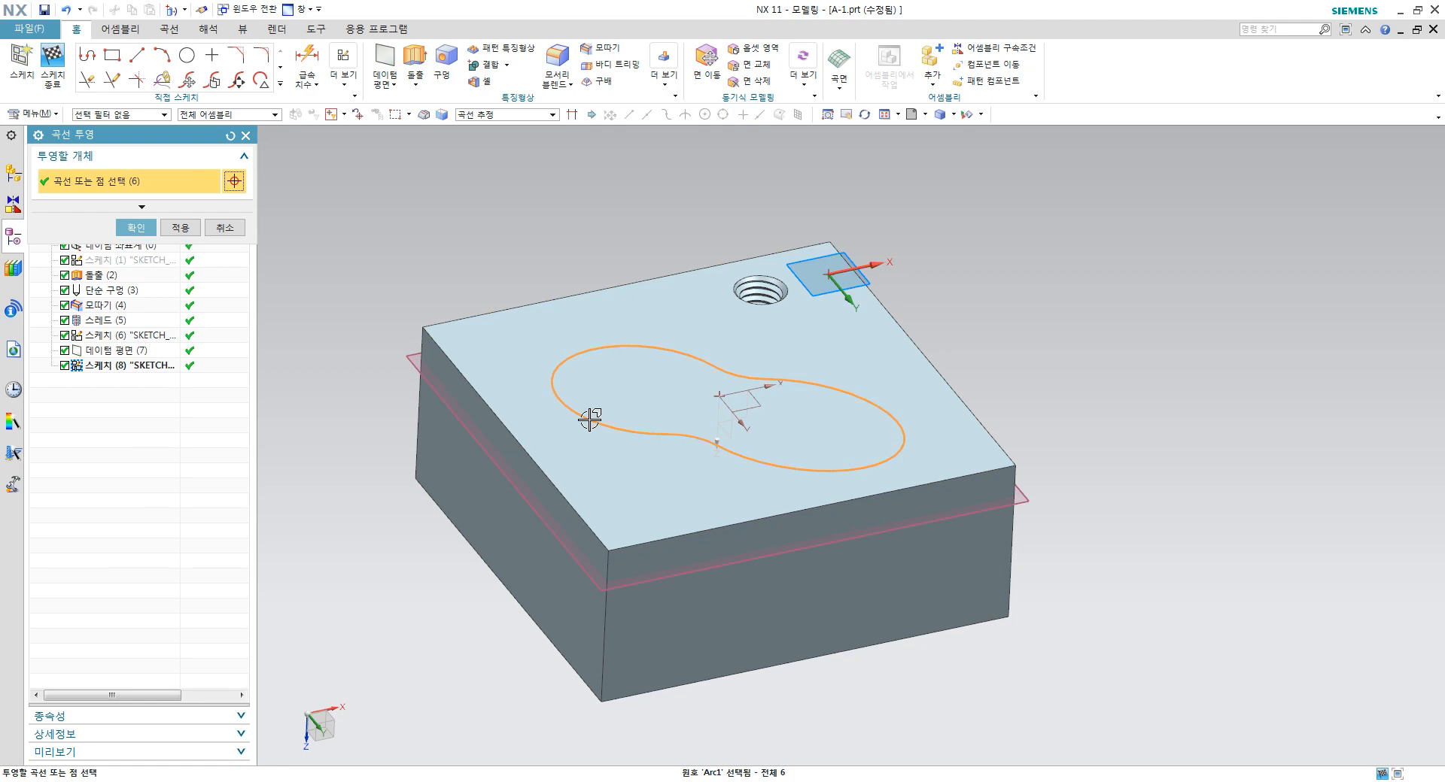
{"action": "left_click", "coordinate": [138, 228]}
{"action": "middle_click_drag", "start_coordinate": [990, 351], "coordinate": [861, 406]}
{"action": "scroll", "coordinate": [861, 405], "scroll_direction": "up", "scroll_amount": 2}
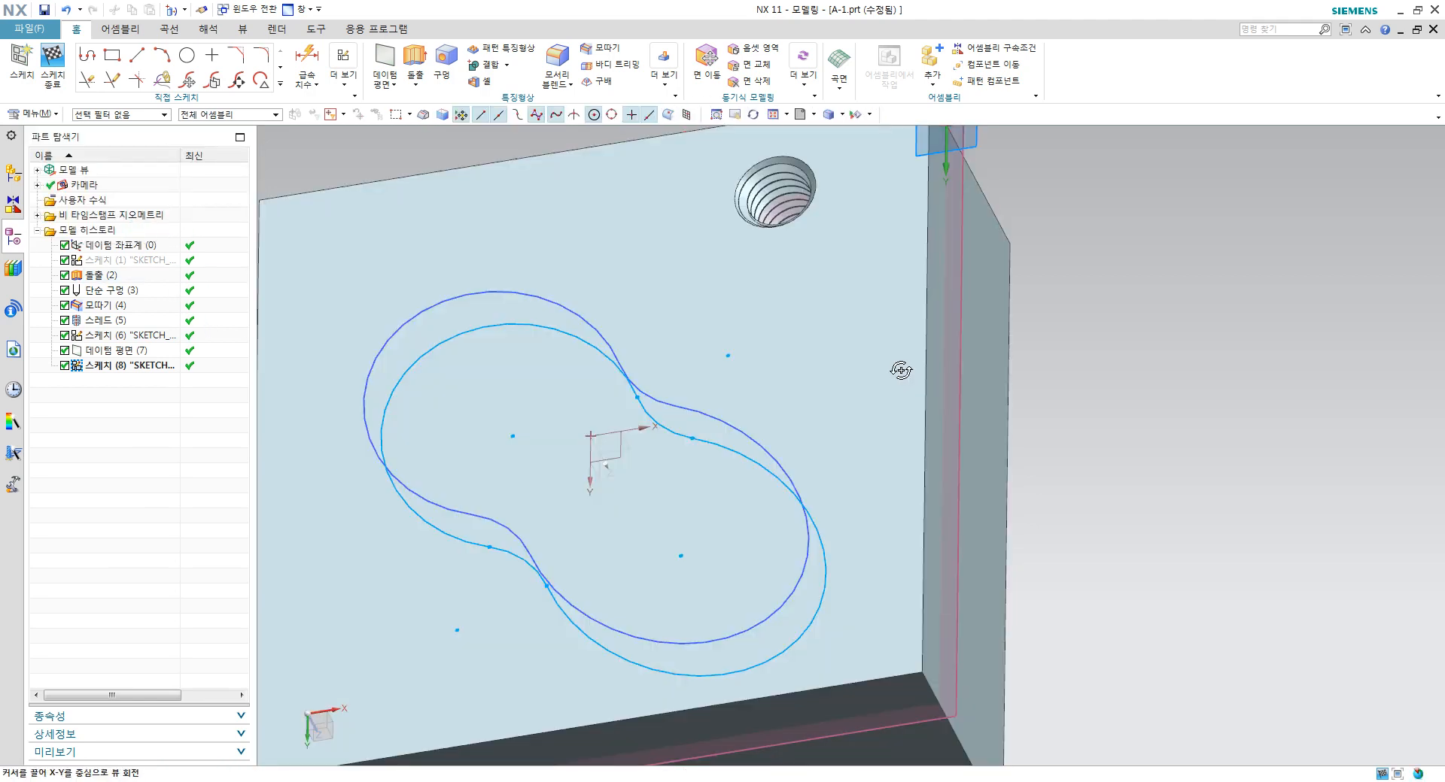
Step: Offset the complete projected double-ellipse outline 5 mm inward on the sketch plane
{"action": "scroll", "coordinate": [876, 379], "scroll_direction": "down", "scroll_amount": 3}
{"action": "left_click", "coordinate": [280, 84]}
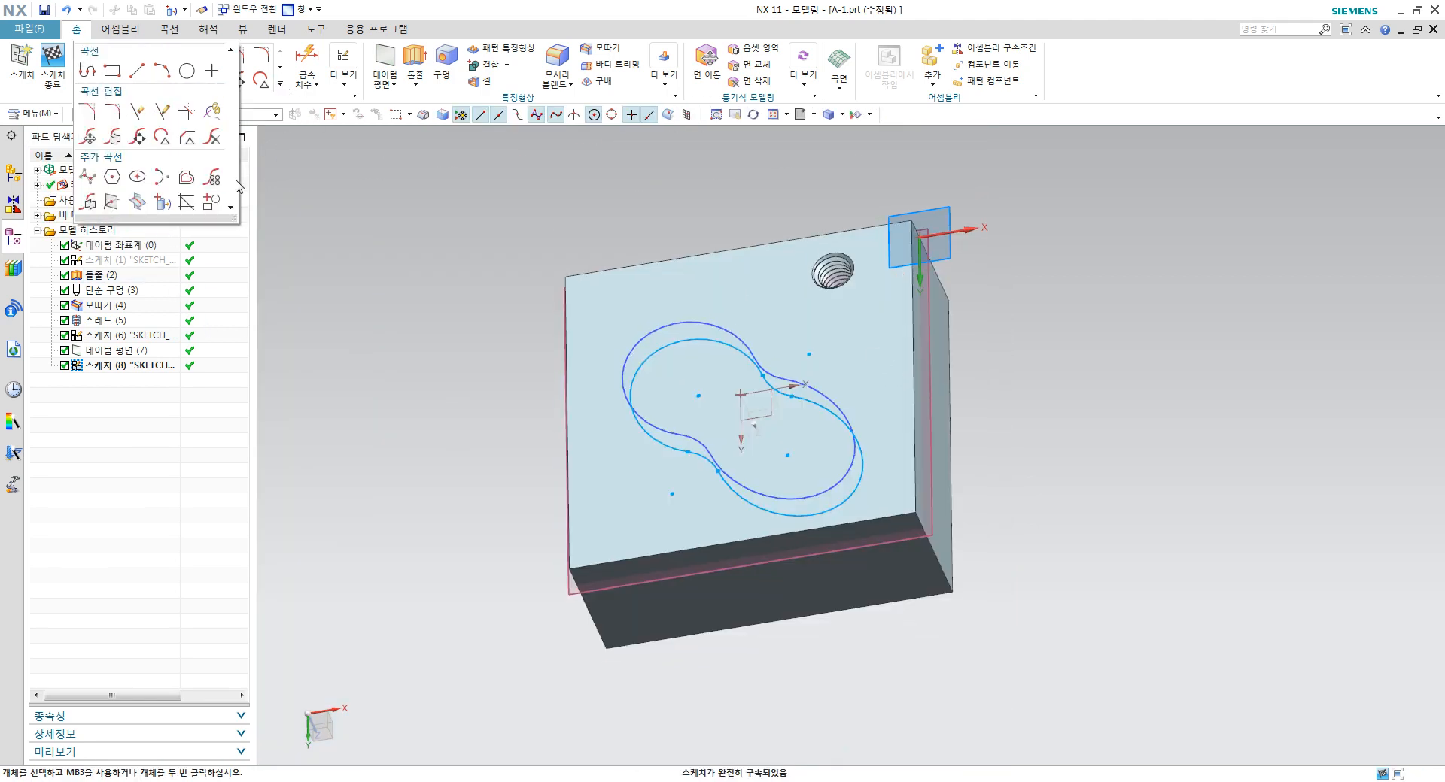
{"action": "left_click", "coordinate": [186, 179]}
{"action": "left_click", "coordinate": [655, 442]}
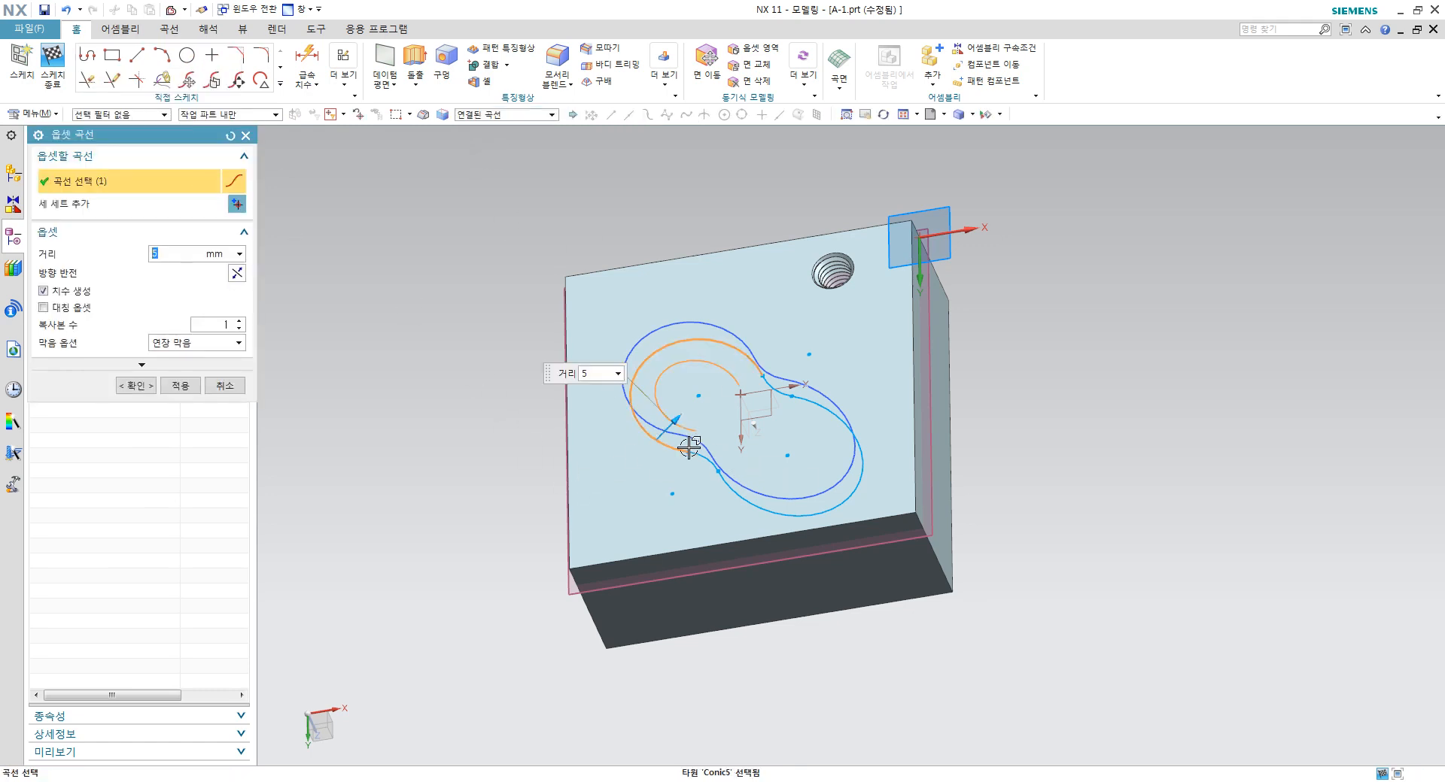
{"action": "scroll", "coordinate": [715, 457], "scroll_direction": "up", "scroll_amount": 3}
{"action": "left_click", "coordinate": [711, 456]}
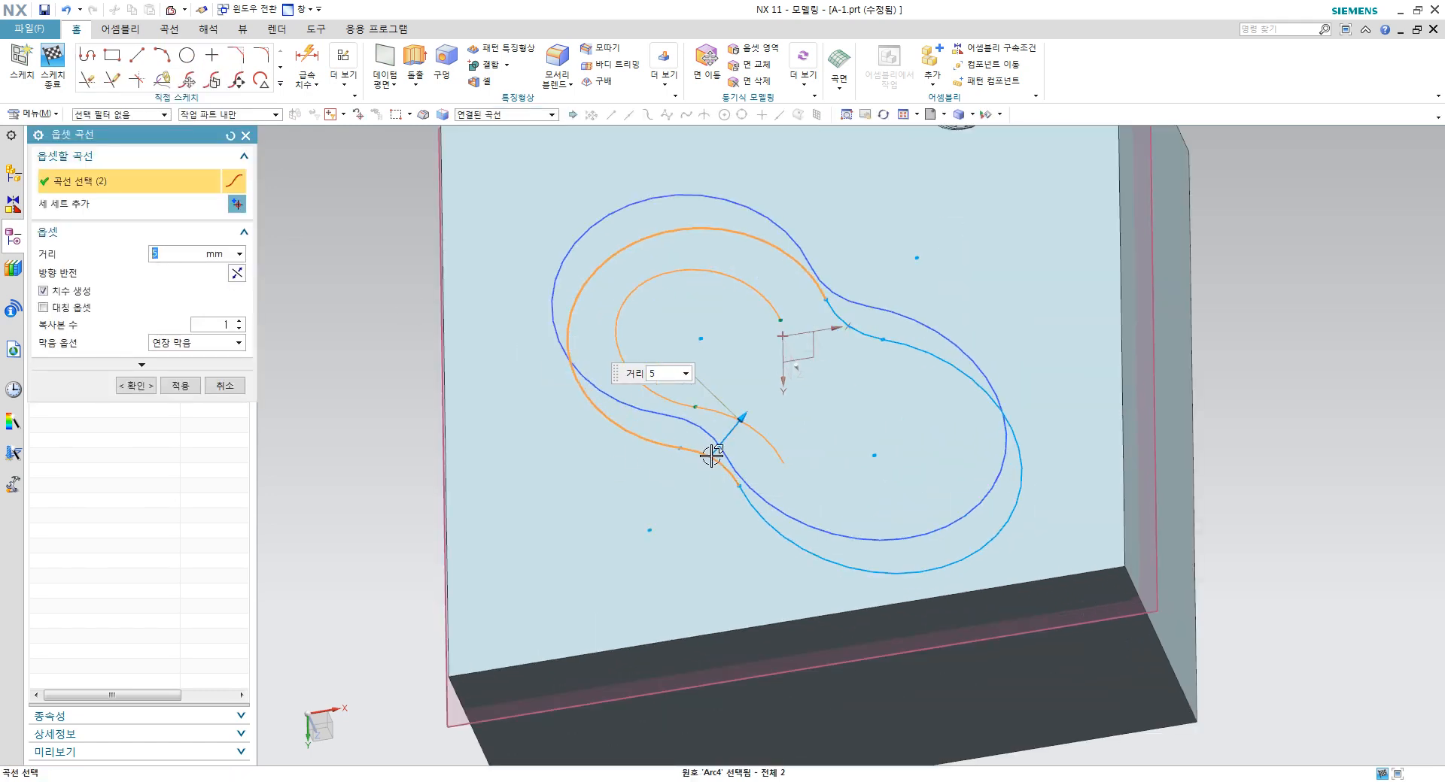
{"action": "left_click", "coordinate": [781, 544]}
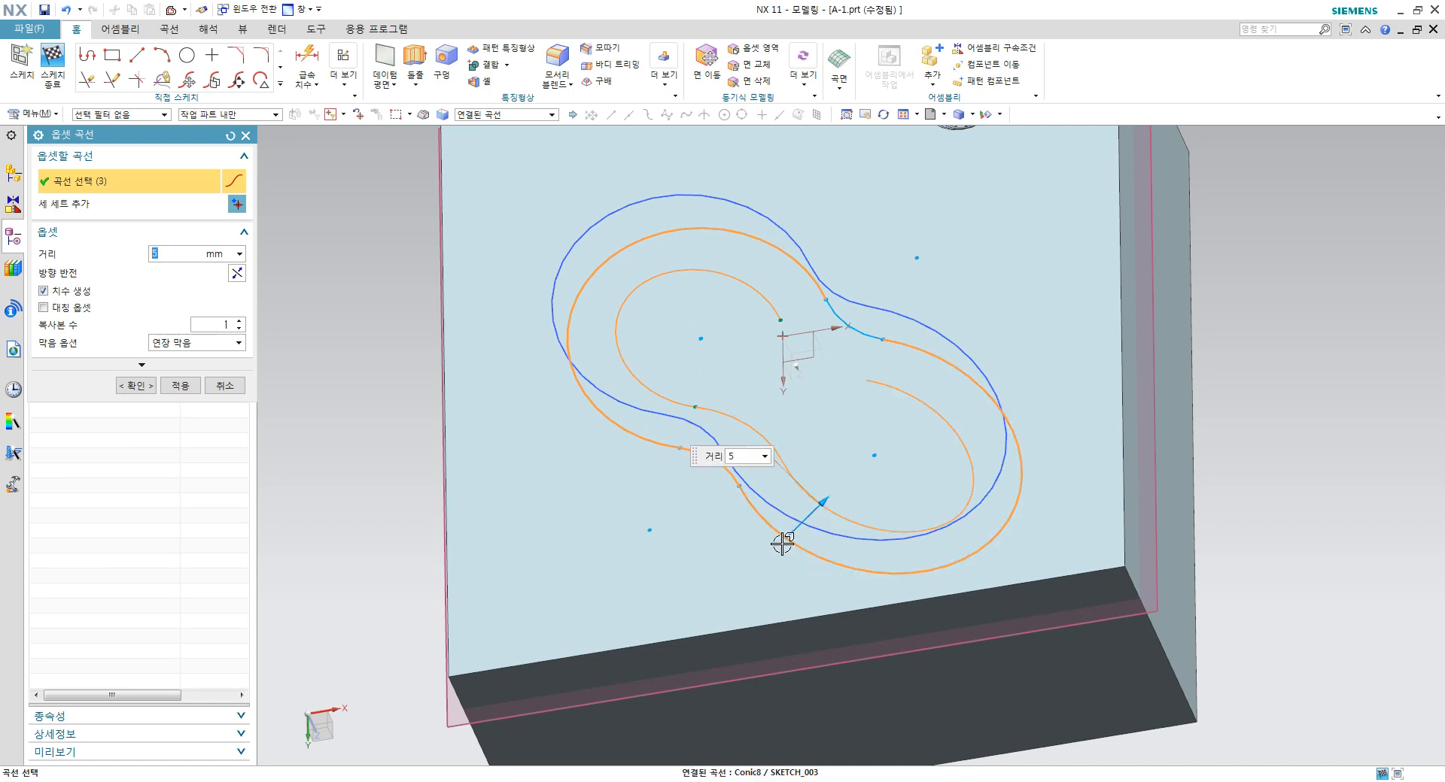
{"action": "left_click", "coordinate": [863, 332]}
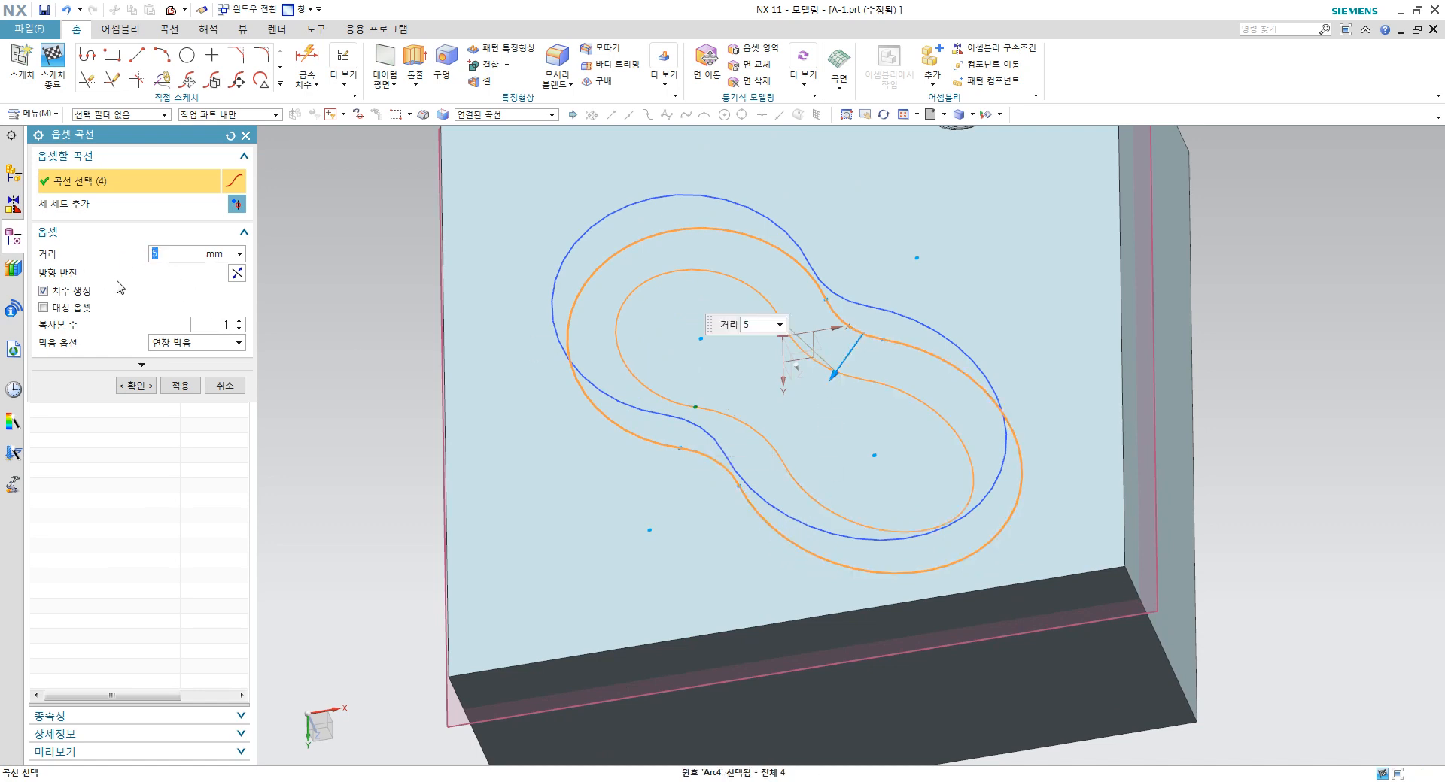
{"action": "left_click", "coordinate": [144, 389]}
Step: Convert the projected outline's connecting arc nearest the threaded hole and its large elliptical curves to reference geometry
{"action": "middle_click_drag", "start_coordinate": [653, 437], "coordinate": [711, 425]}
{"action": "left_click", "coordinate": [748, 236]}
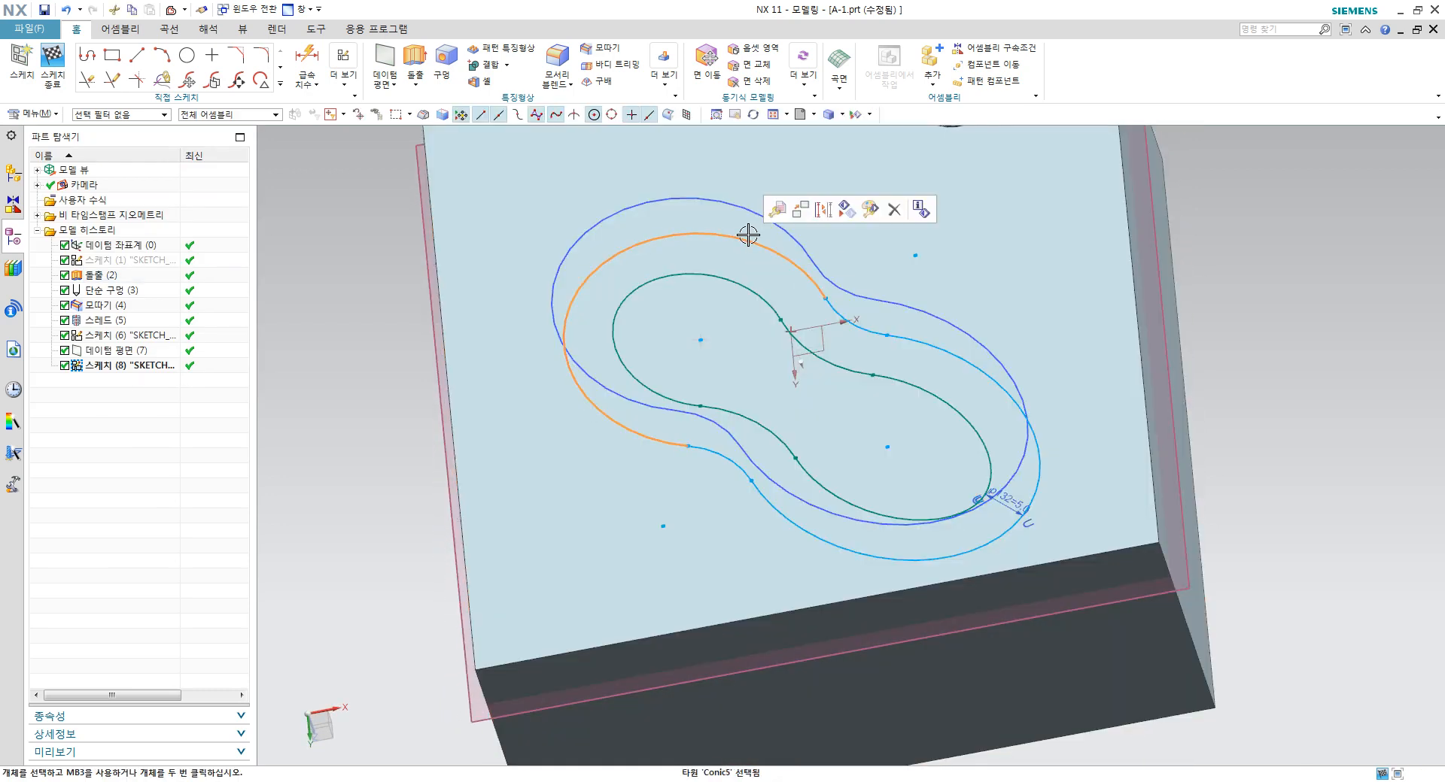
{"action": "left_click", "coordinate": [822, 210]}
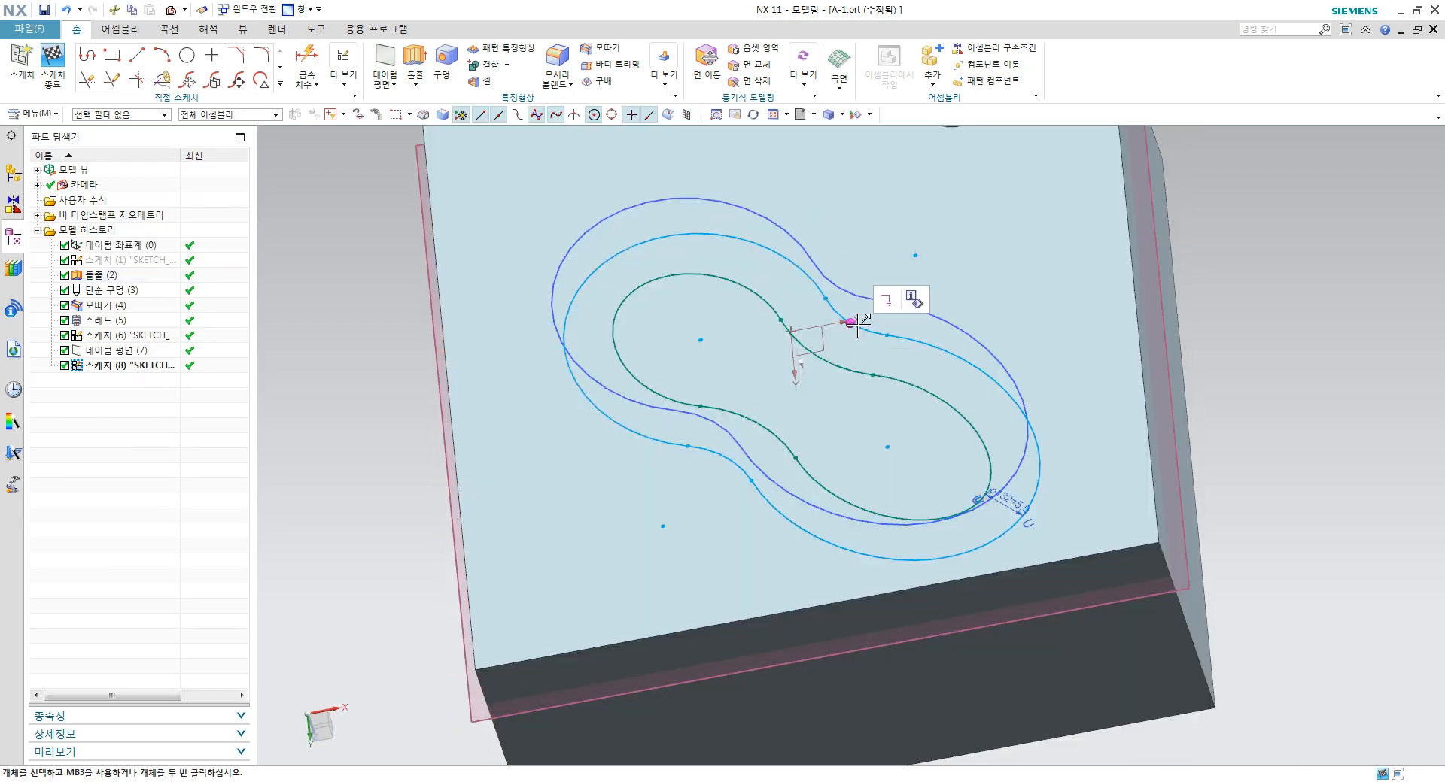
{"action": "left_click", "coordinate": [872, 332]}
{"action": "left_click", "coordinate": [924, 307]}
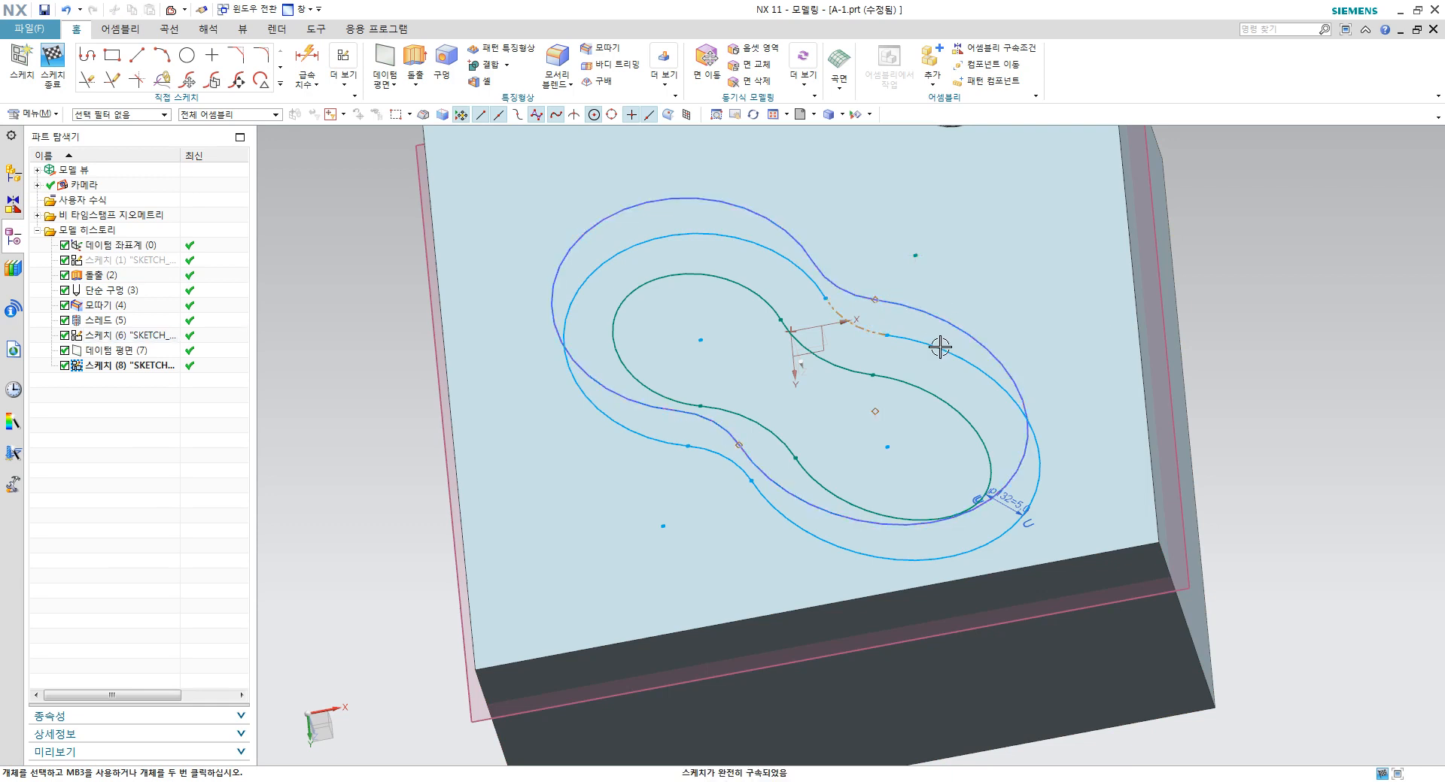
{"action": "left_click", "coordinate": [933, 346]}
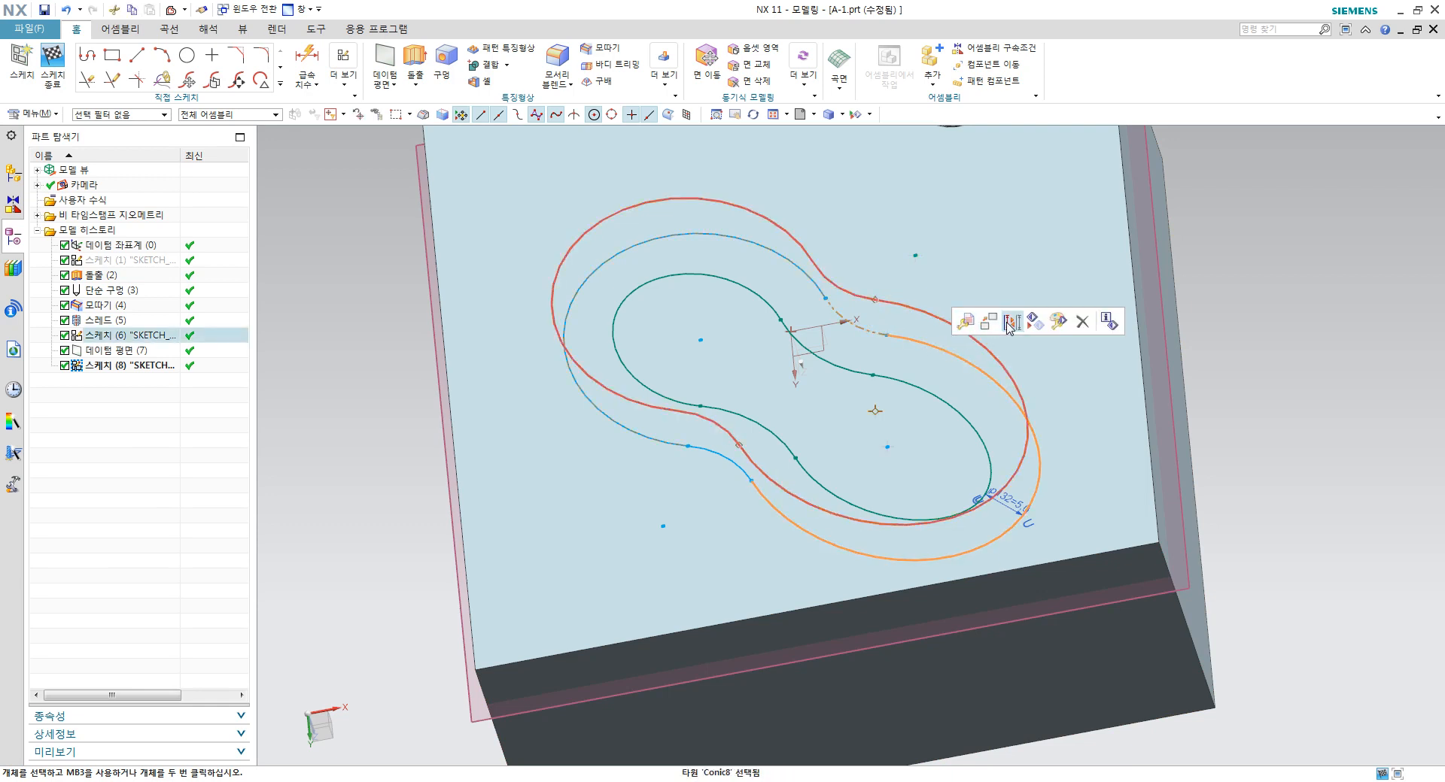
{"action": "left_click", "coordinate": [1009, 329]}
{"action": "left_click", "coordinate": [794, 258]}
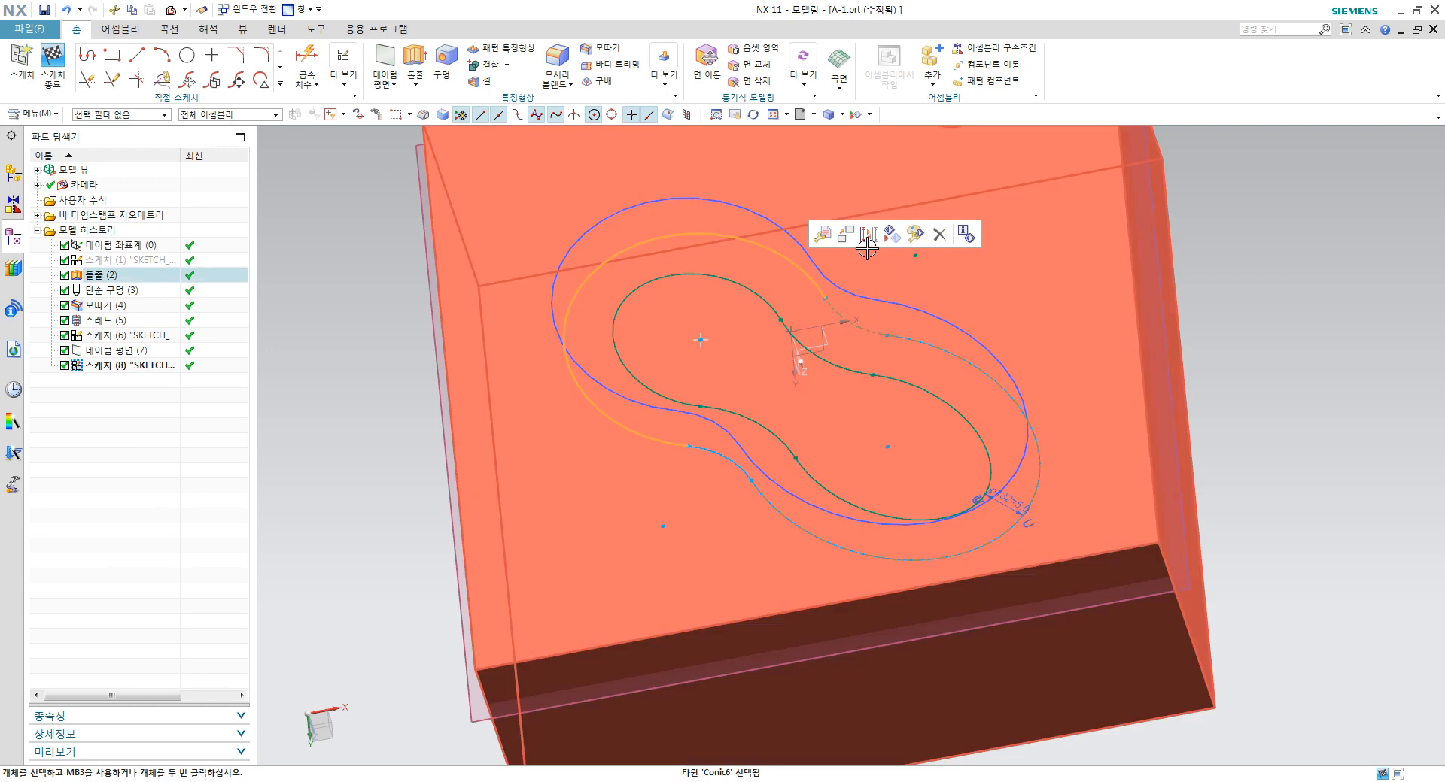
{"action": "left_click", "coordinate": [867, 235]}
{"action": "scroll", "coordinate": [1025, 482], "scroll_direction": "up", "scroll_amount": 2}
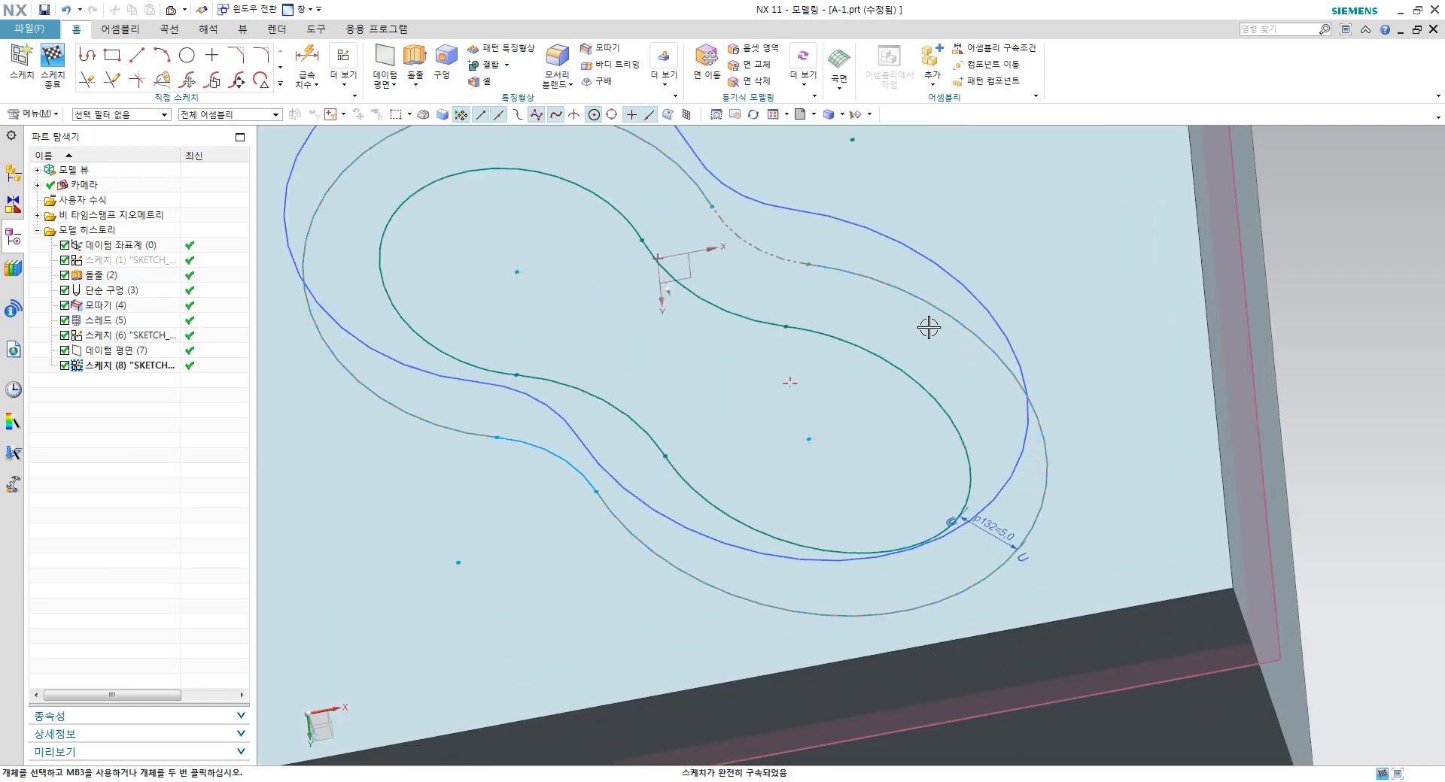
{"action": "left_click", "coordinate": [893, 285]}
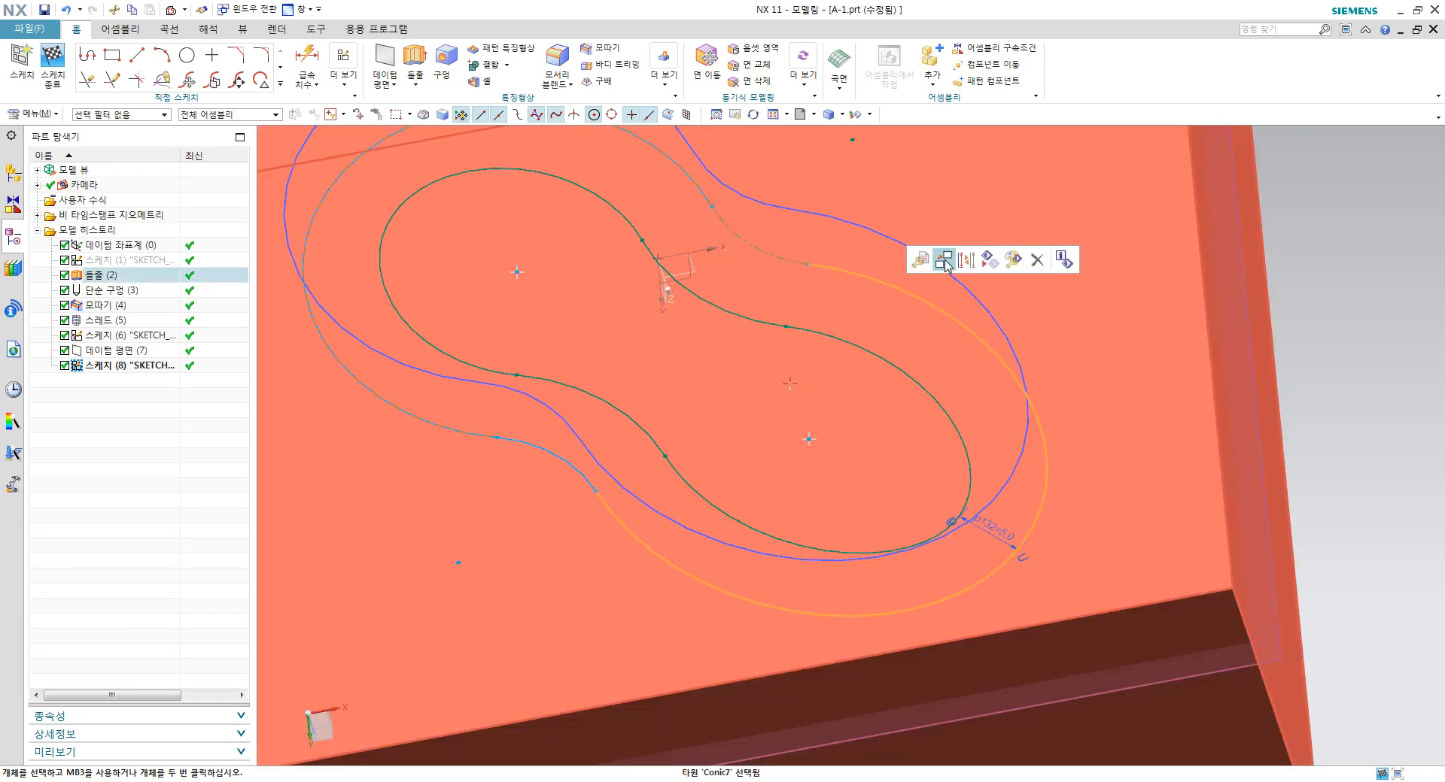
{"action": "left_click", "coordinate": [944, 260]}
Step: Convert the projected outline's opposite connecting arc and remaining elliptical segment to reference geometry, and finish the sketch
{"action": "scroll", "coordinate": [603, 485], "scroll_direction": "up", "scroll_amount": 4}
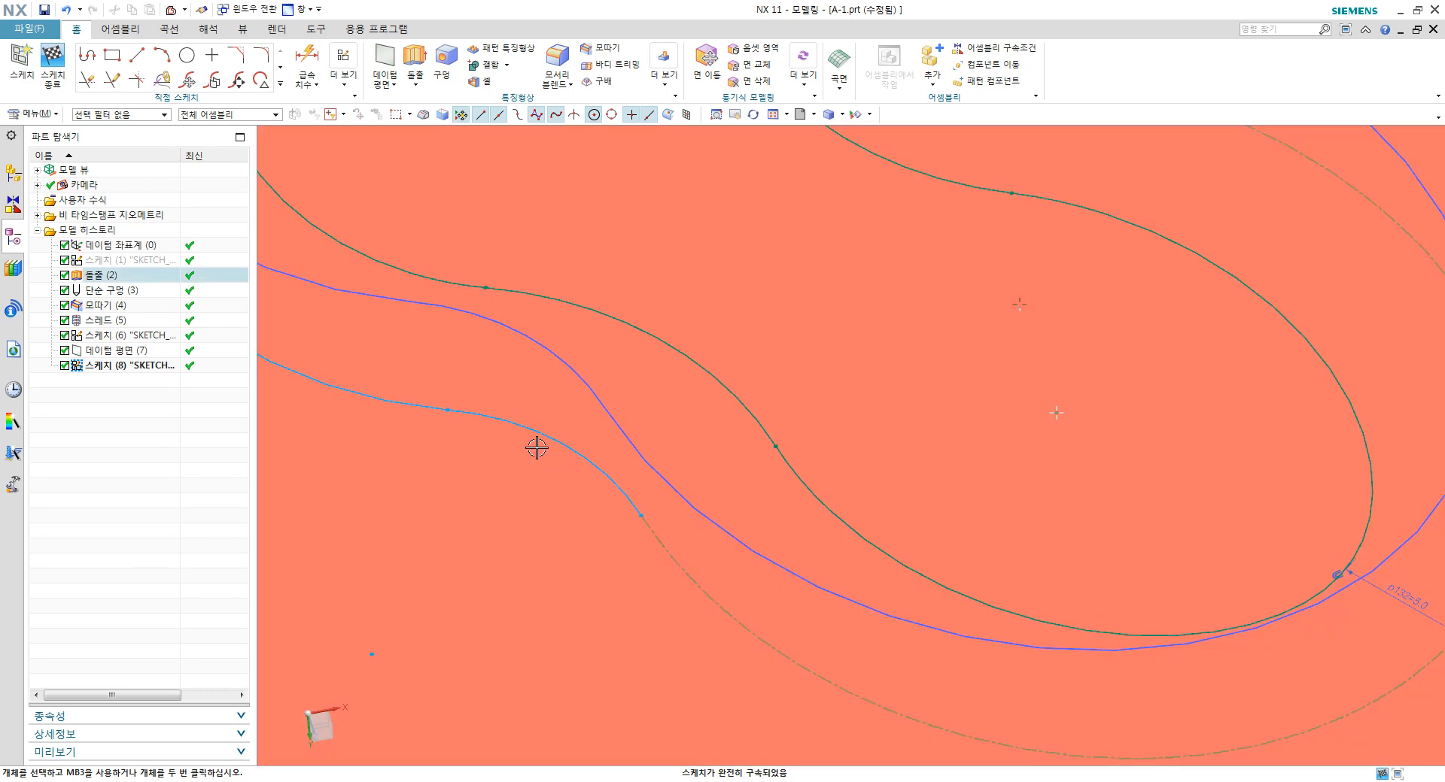
{"action": "left_click", "coordinate": [600, 445]}
{"action": "left_click", "coordinate": [686, 431]}
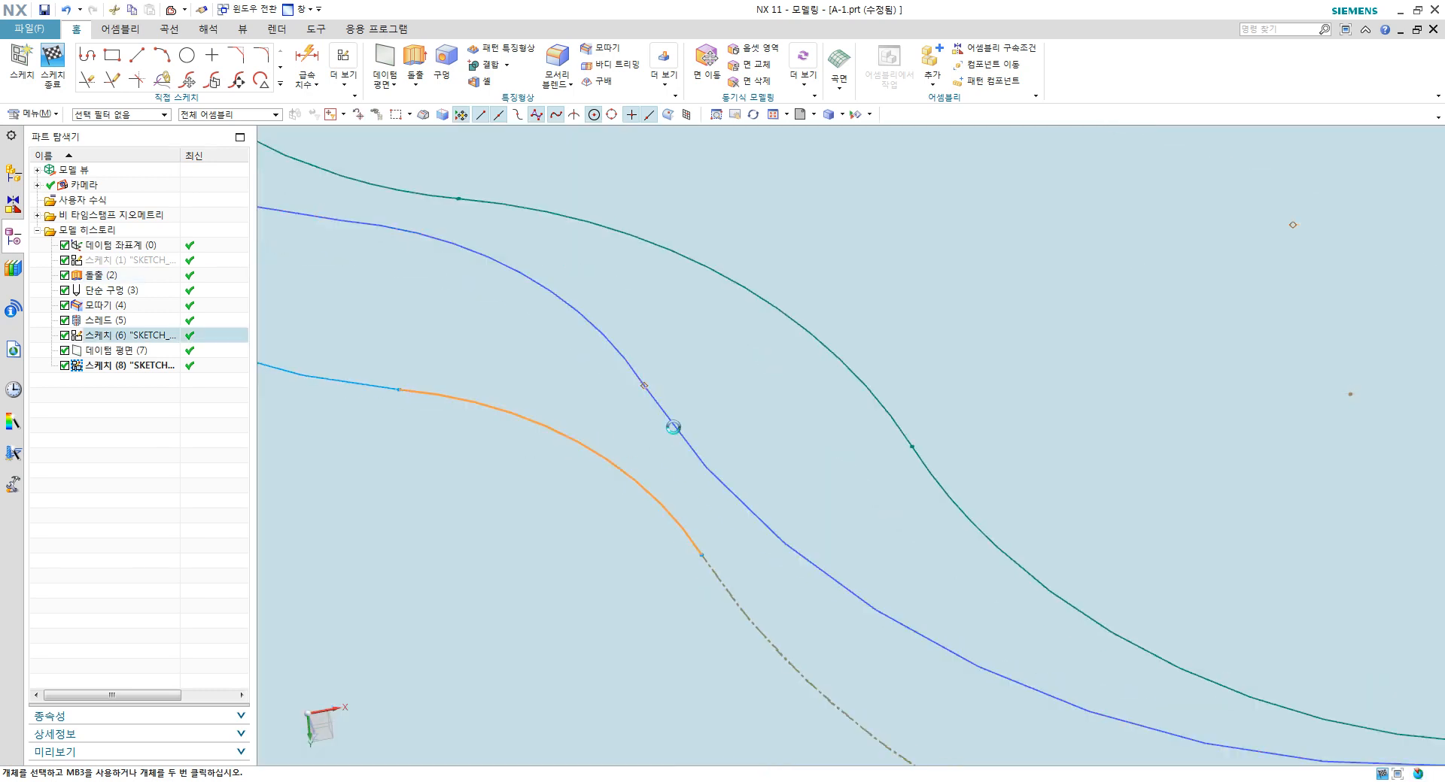
{"action": "left_click", "coordinate": [374, 391]}
{"action": "left_click", "coordinate": [447, 369]}
{"action": "scroll", "coordinate": [557, 412], "scroll_direction": "down", "scroll_amount": 7}
{"action": "middle_click_drag", "start_coordinate": [582, 407], "coordinate": [647, 313]}
{"action": "scroll", "coordinate": [735, 331], "scroll_direction": "up", "scroll_amount": 5}
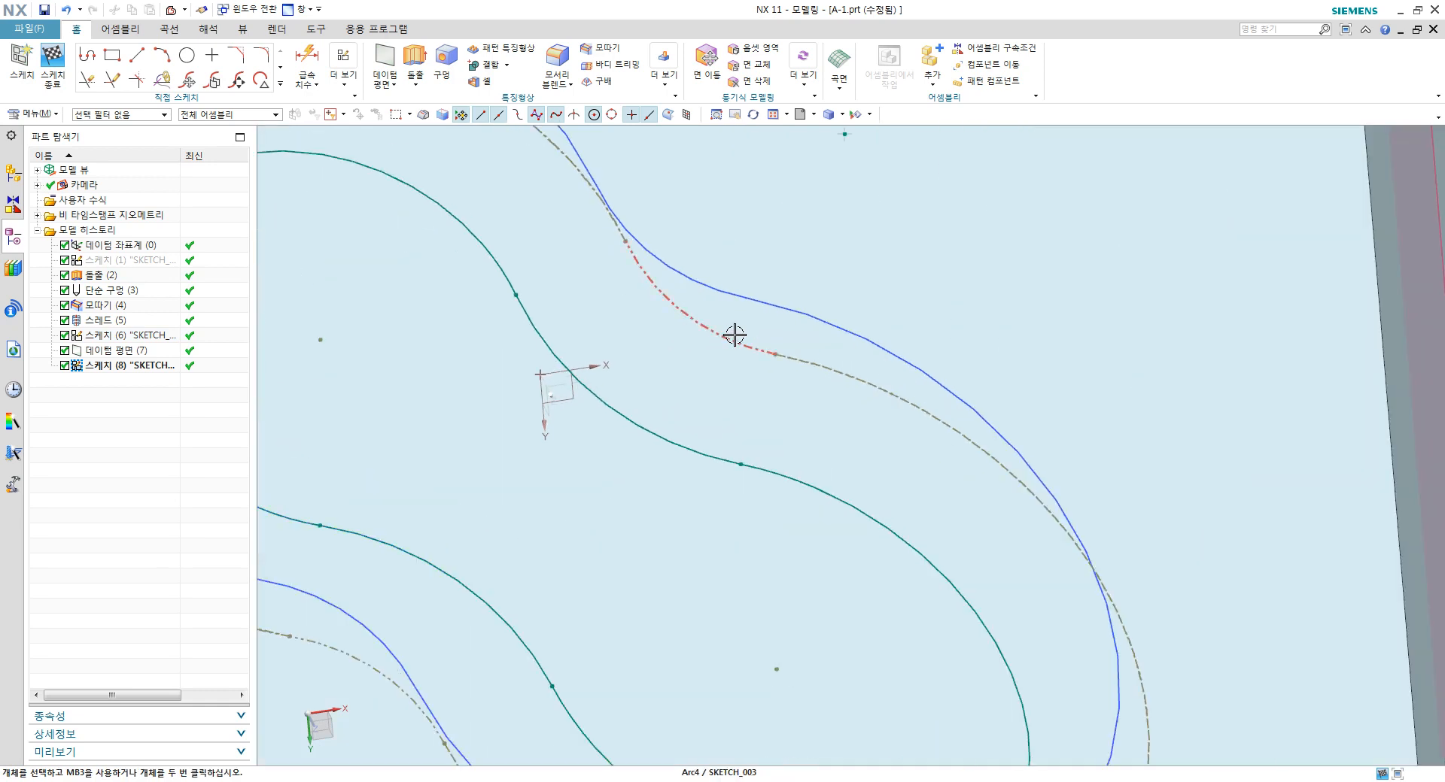
{"action": "scroll", "coordinate": [732, 347], "scroll_direction": "down", "scroll_amount": 3}
{"action": "left_click", "coordinate": [36, 68]}
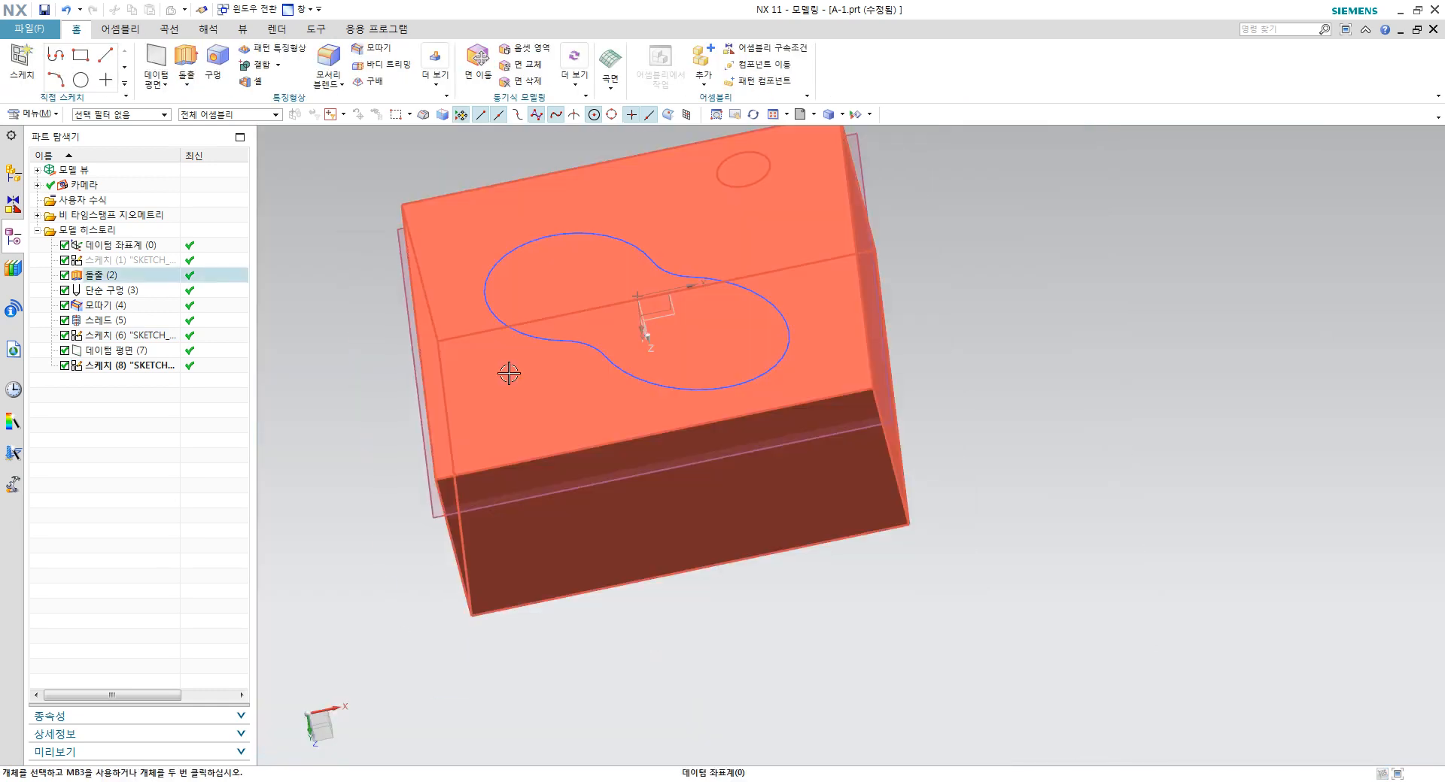
Step: Hide the solid block so only the datum plane and the two outlines are displayed
{"action": "right_click", "coordinate": [531, 348]}
{"action": "left_click", "coordinate": [564, 406]}
{"action": "mouse_move", "coordinate": [564, 406]}
{"action": "middle_mouse_down"}
{"action": "mouse_move", "coordinate": [613, 323]}
{"action": "mouse_move", "coordinate": [623, 390]}
{"action": "mouse_move", "coordinate": [793, 476]}
{"action": "mouse_move", "coordinate": [752, 410]}
{"action": "mouse_move", "coordinate": [797, 474]}
{"action": "mouse_move", "coordinate": [878, 480]}
{"action": "mouse_move", "coordinate": [678, 193]}
{"action": "middle_mouse_up"}
Step: Try to create a Ruled surface with the outer outline as section string 1 and the inner offset outline as section string 2
{"action": "left_click", "coordinate": [609, 90]}
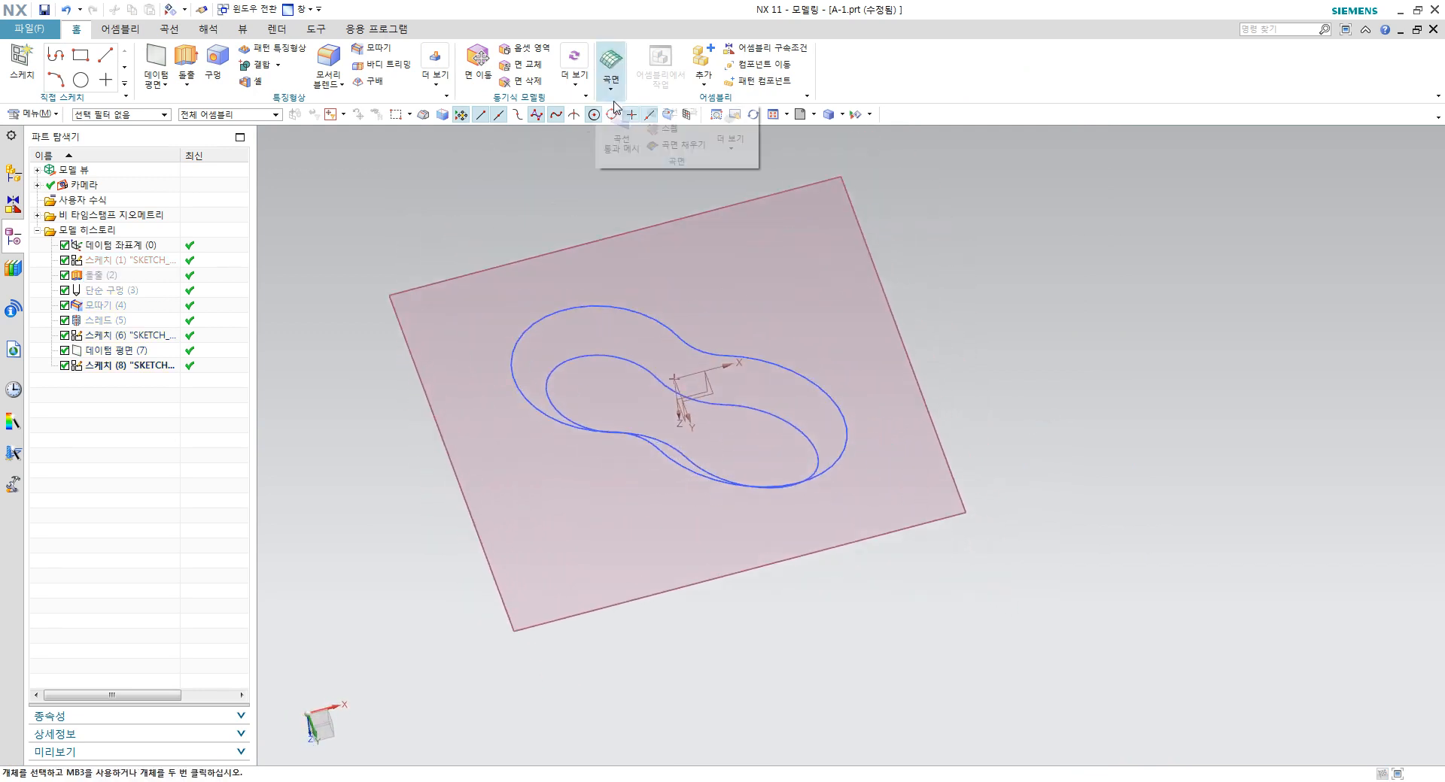
{"action": "left_click", "coordinate": [626, 99]}
{"action": "left_click", "coordinate": [623, 102]}
{"action": "left_click", "coordinate": [730, 139]}
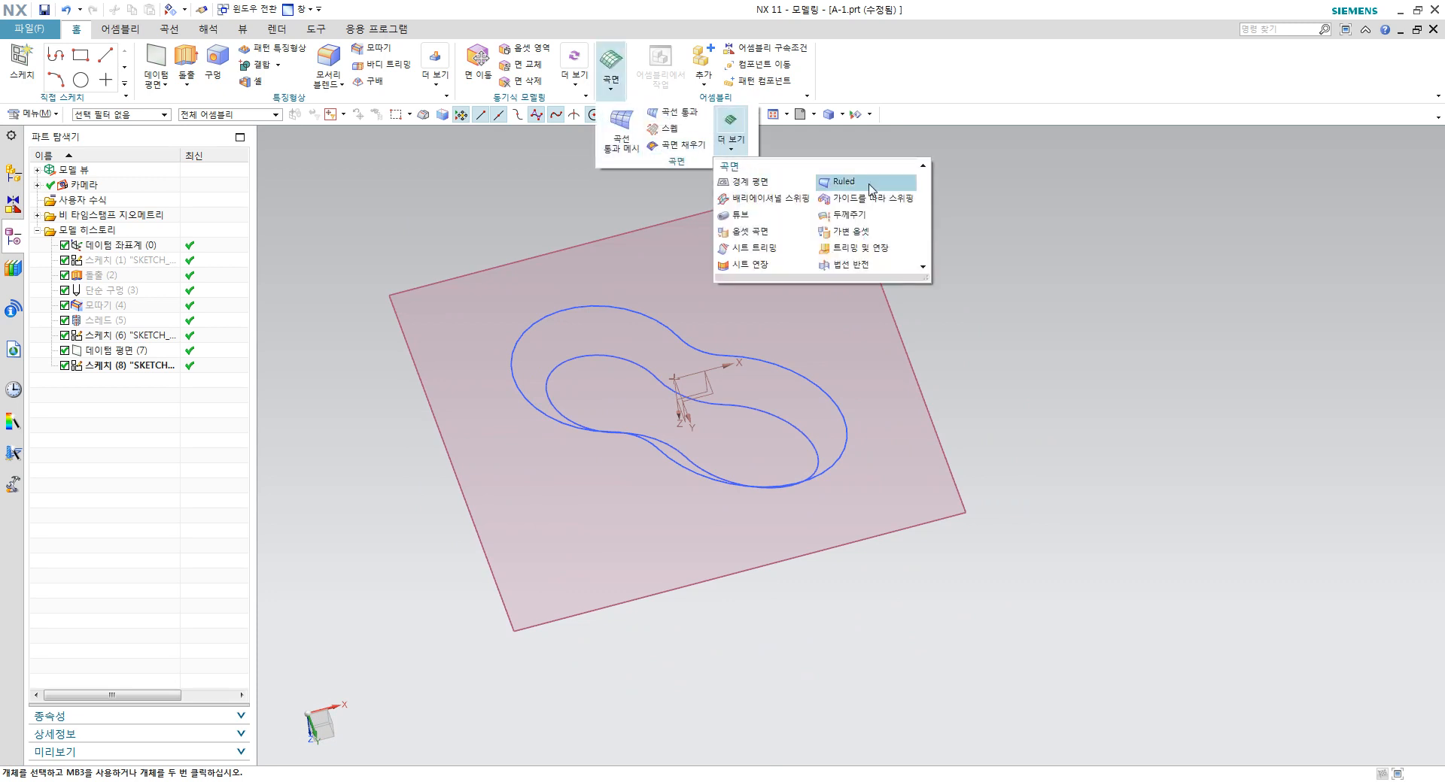
{"action": "left_click", "coordinate": [869, 188]}
{"action": "scroll", "coordinate": [745, 335], "scroll_direction": "up", "scroll_amount": 1}
{"action": "left_click", "coordinate": [604, 293]}
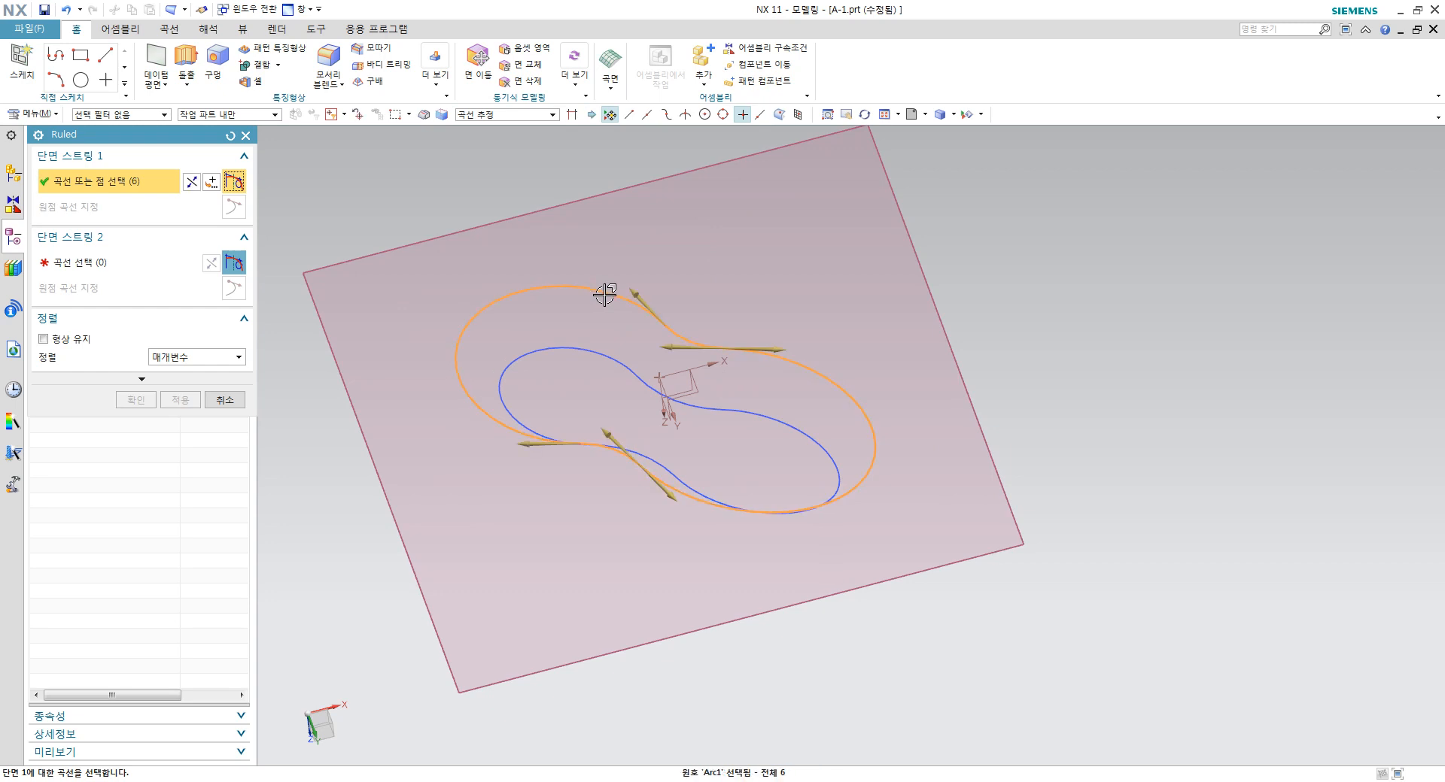
{"action": "left_click", "coordinate": [107, 269]}
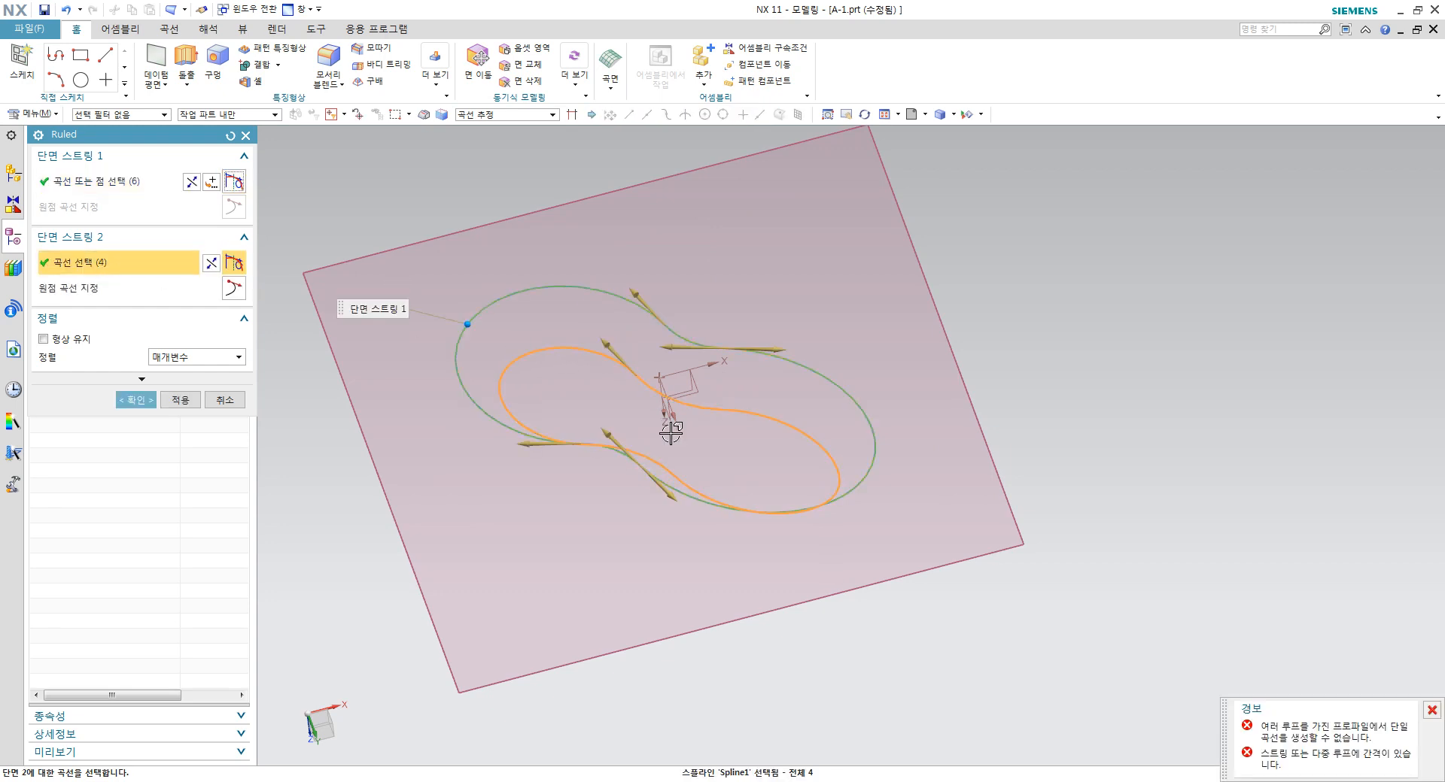
{"action": "middle_click_drag", "start_coordinate": [799, 494], "coordinate": [614, 397]}
{"action": "scroll", "coordinate": [635, 382], "scroll_direction": "up", "scroll_amount": 5}
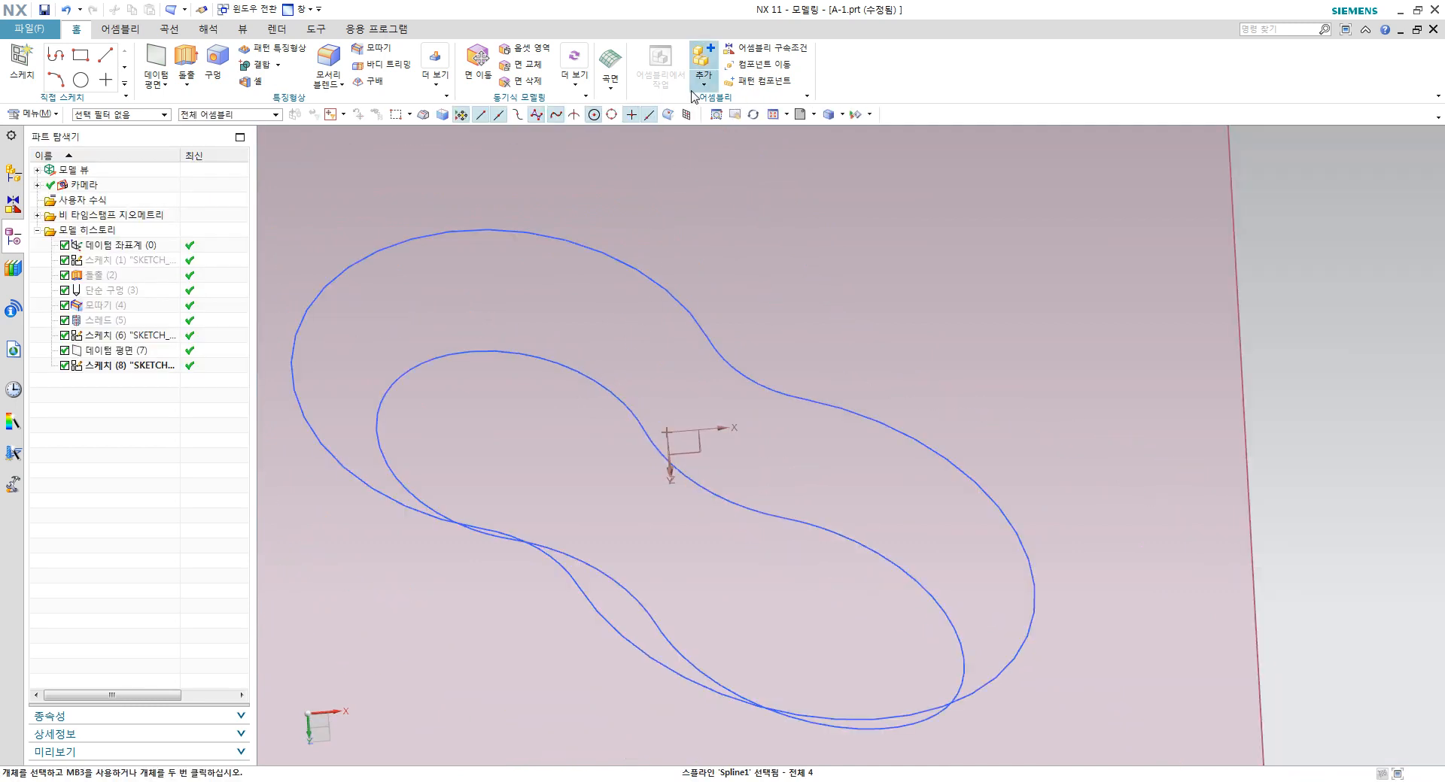
Step: Try the Ruled surface with the sections swapped, using the inner offset outline as string 1 and the outer outline as string 2
{"action": "left_click", "coordinate": [608, 92]}
{"action": "left_click", "coordinate": [609, 91]}
{"action": "left_click", "coordinate": [608, 92]}
{"action": "left_click", "coordinate": [727, 150]}
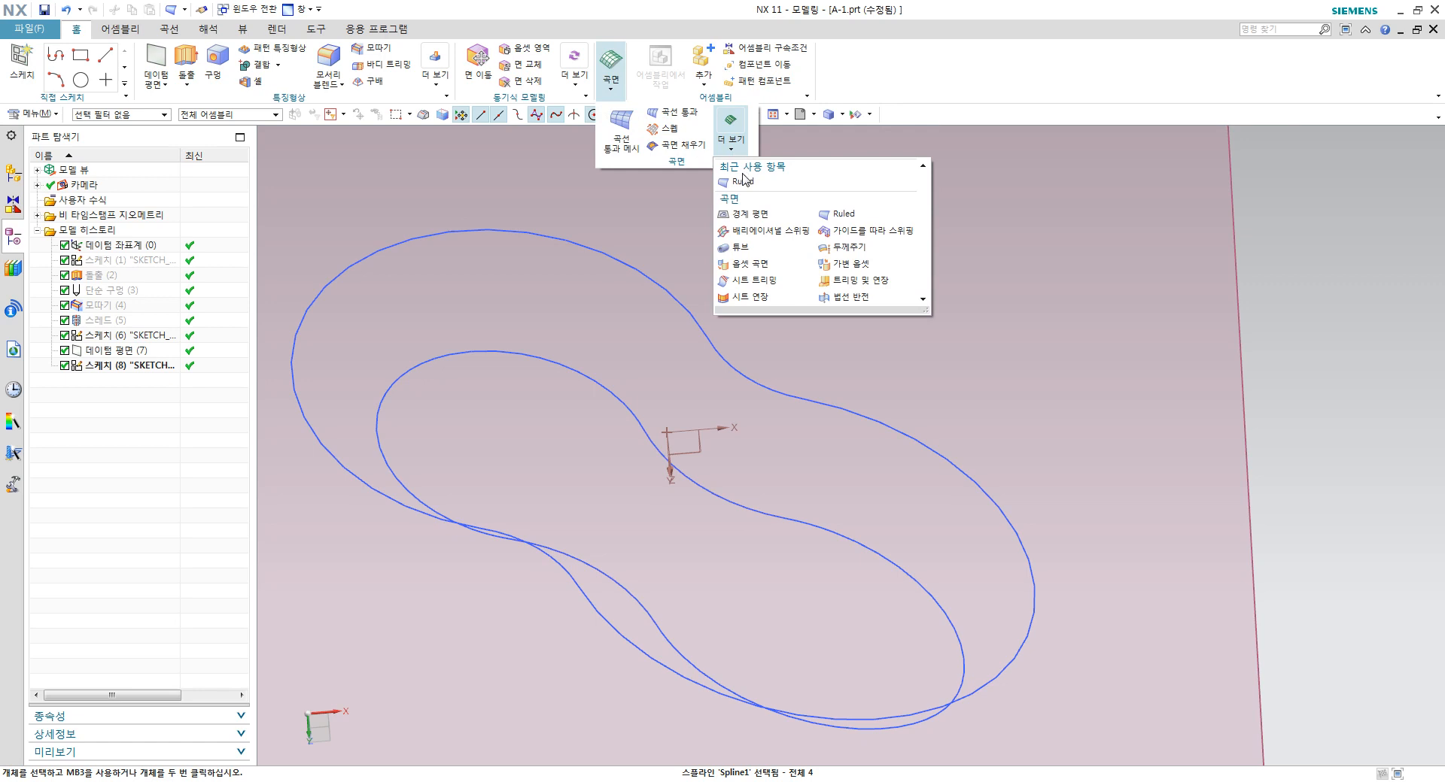
{"action": "left_click", "coordinate": [737, 182]}
{"action": "scroll", "coordinate": [738, 205], "scroll_direction": "down", "scroll_amount": 3}
{"action": "middle_click_drag", "start_coordinate": [738, 281], "coordinate": [735, 249]}
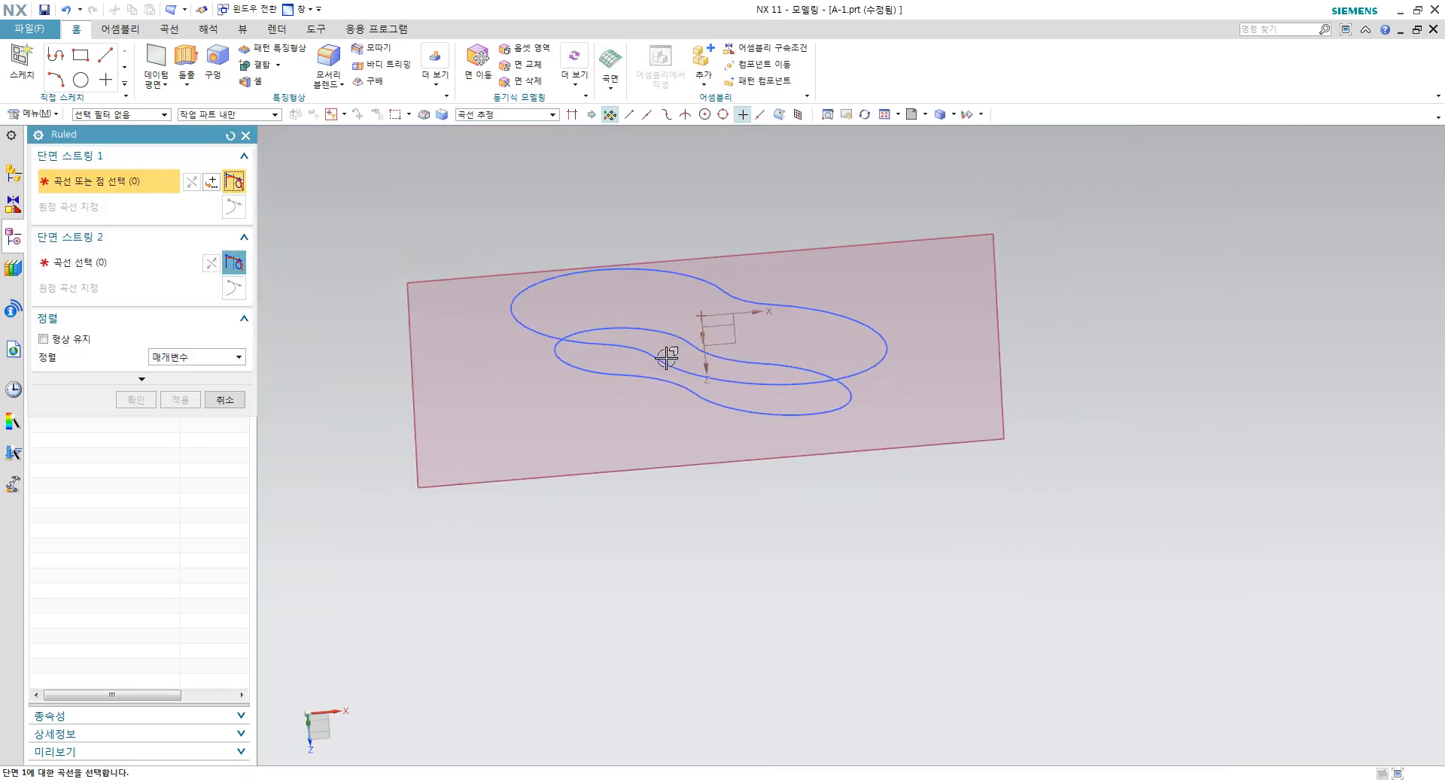
{"action": "left_click", "coordinate": [655, 384]}
{"action": "scroll", "coordinate": [659, 378], "scroll_direction": "up", "scroll_amount": 3}
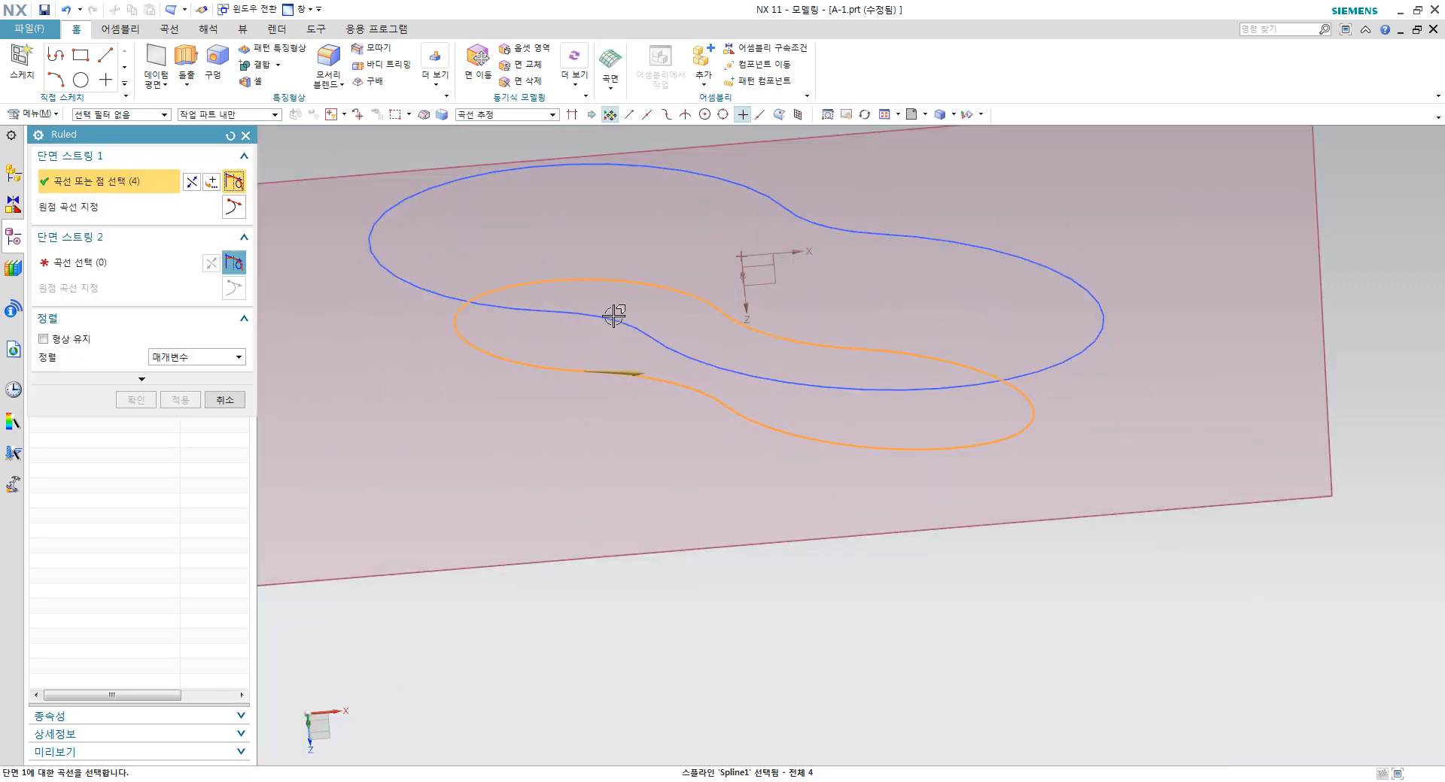
{"action": "left_click", "coordinate": [202, 261]}
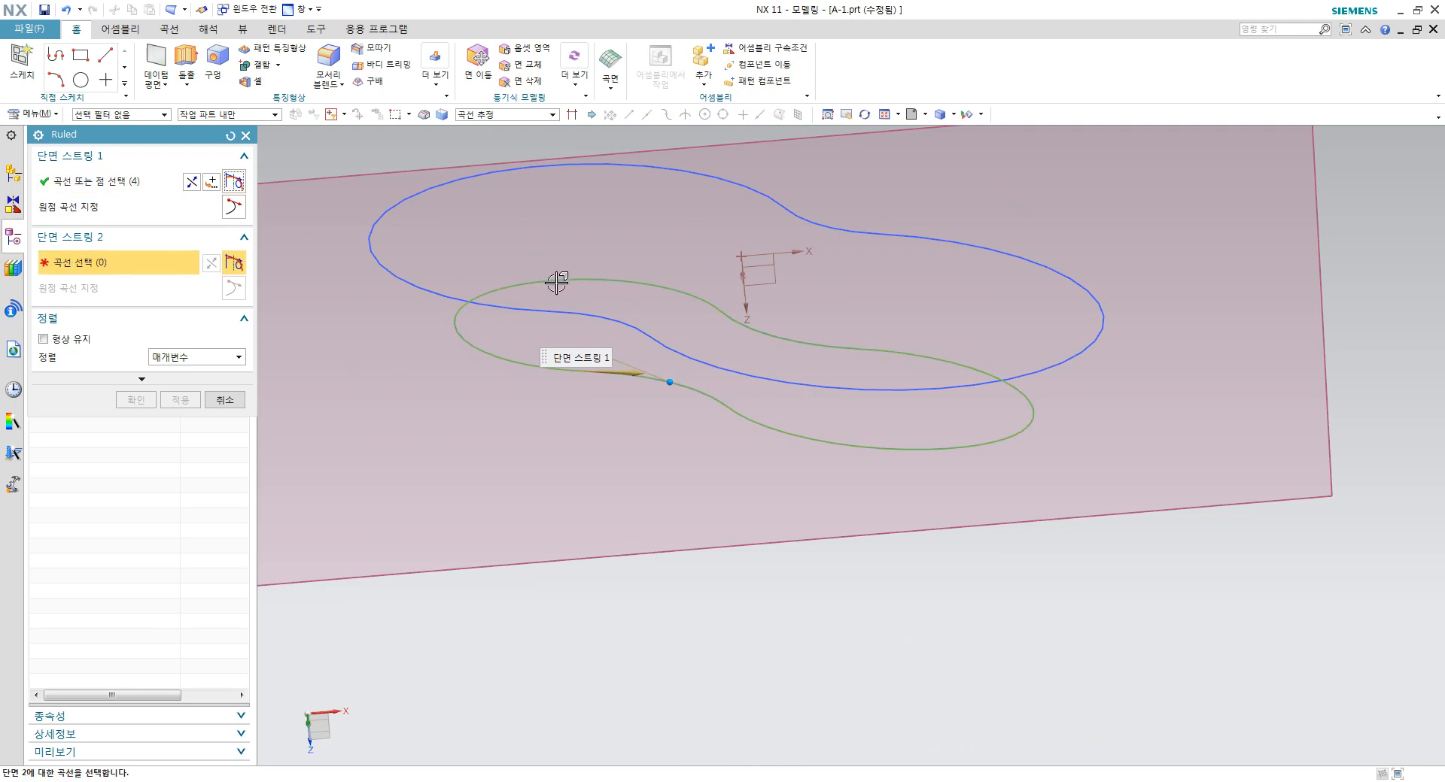
{"action": "left_click", "coordinate": [607, 313]}
{"action": "middle_click_drag", "start_coordinate": [764, 335], "coordinate": [764, 401]}
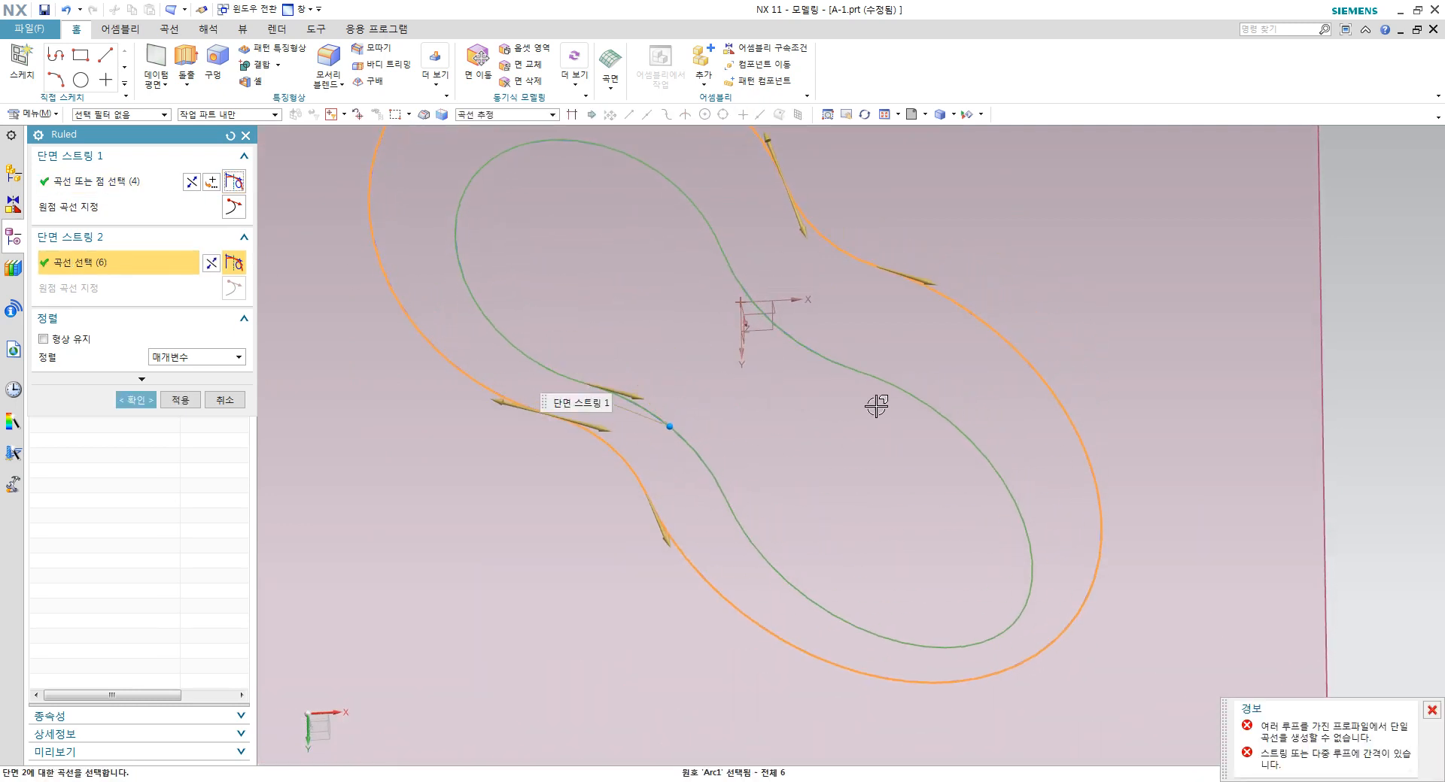
{"action": "key", "text": "Escape"}
Step: Reopen the double-ellipse sketch on the block face for editing
{"action": "middle_click_drag", "start_coordinate": [832, 387], "coordinate": [812, 274]}
{"action": "right_click", "coordinate": [124, 339]}
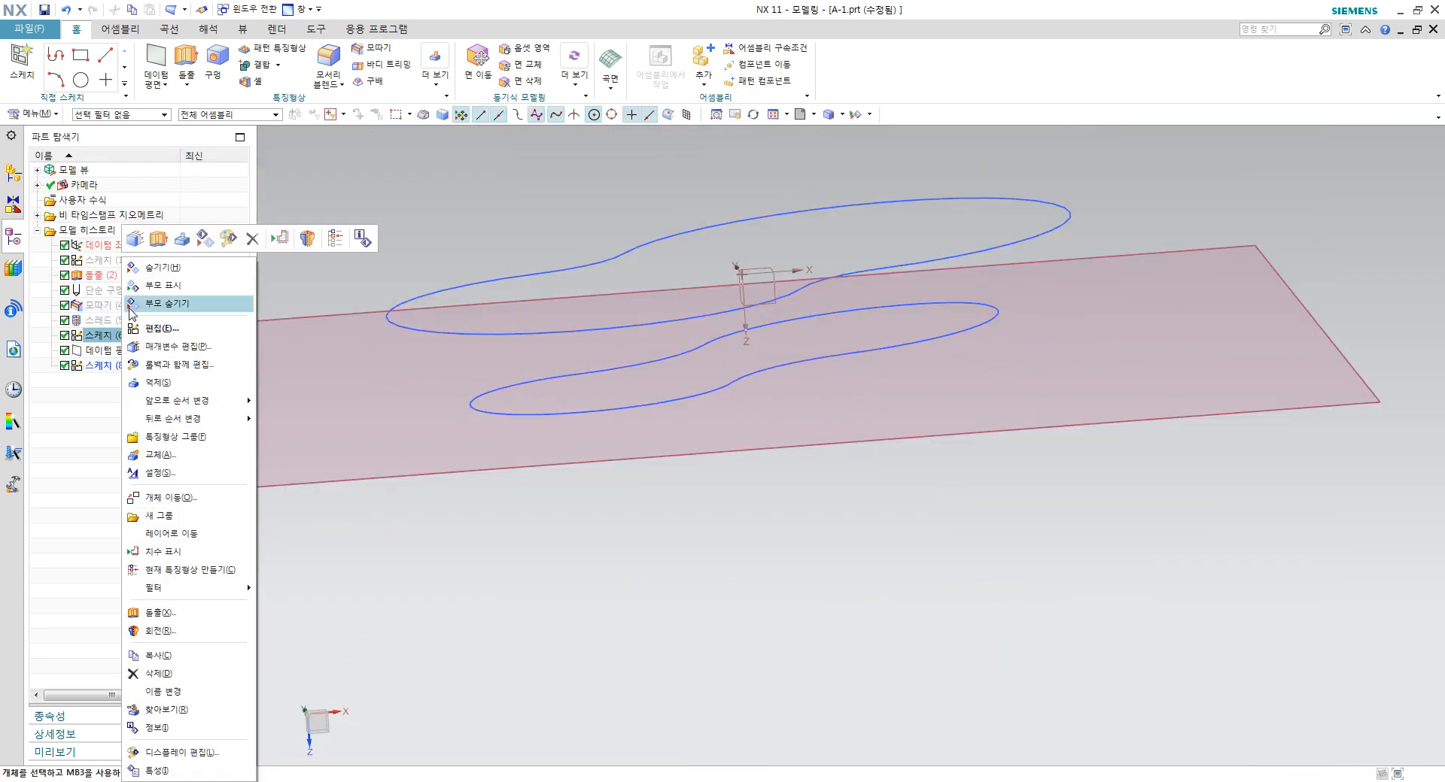
{"action": "left_click", "coordinate": [162, 329]}
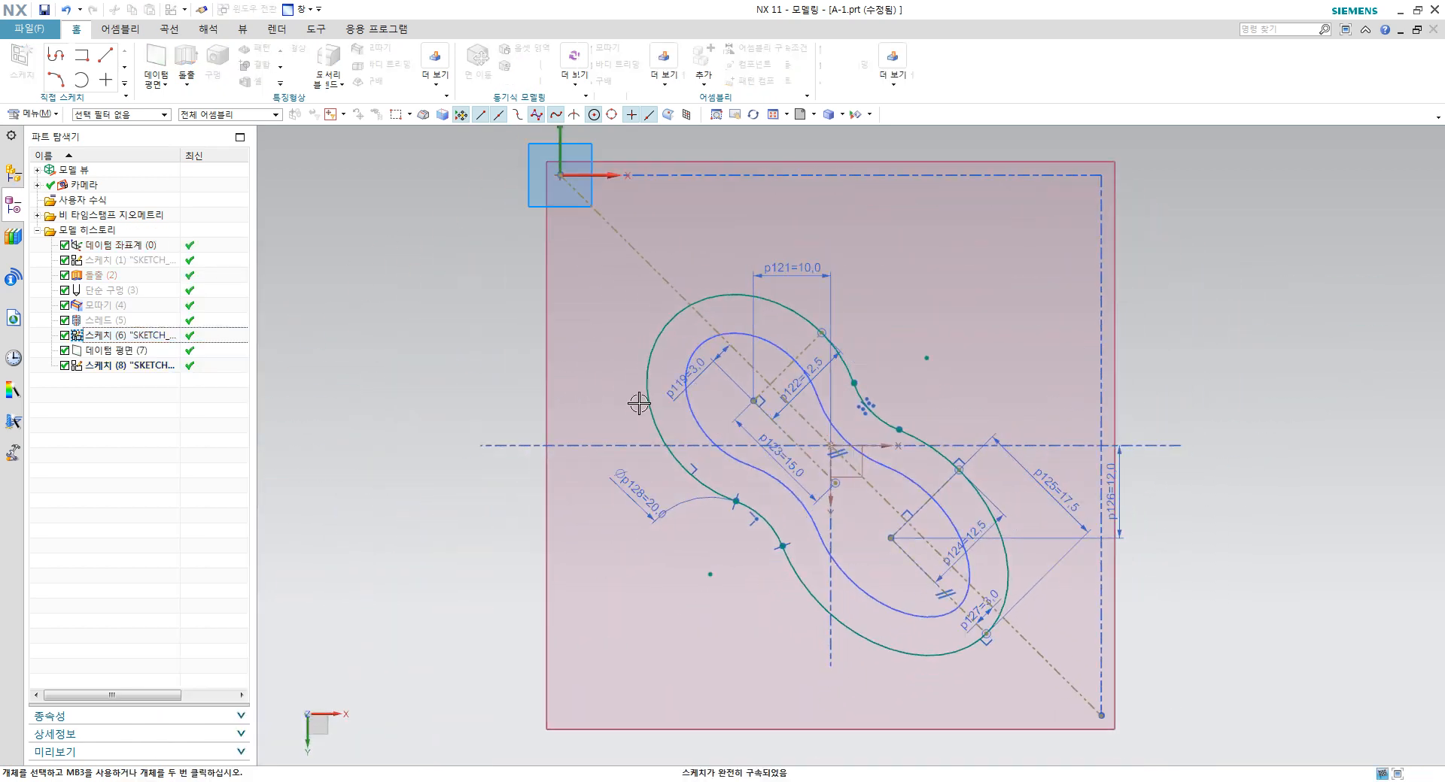
Step: Examine the junctions between the ellipses and the connecting arcs of the outer outline for gaps or broken continuity
{"action": "scroll", "coordinate": [816, 531], "scroll_direction": "up", "scroll_amount": 3}
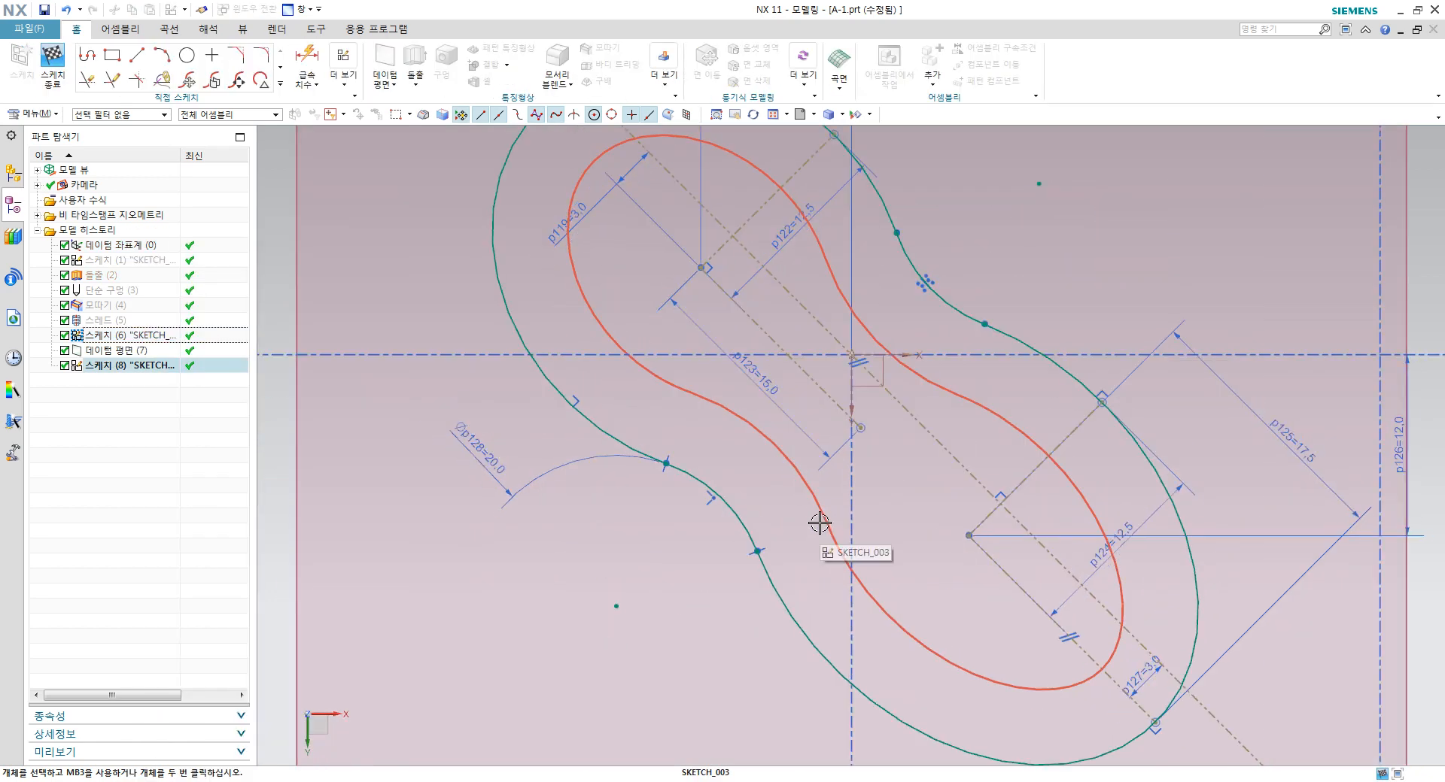
{"action": "scroll", "coordinate": [819, 522], "scroll_direction": "up", "scroll_amount": 6}
{"action": "scroll", "coordinate": [884, 348], "scroll_direction": "down", "scroll_amount": 3}
{"action": "scroll", "coordinate": [877, 358], "scroll_direction": "down", "scroll_amount": 3}
{"action": "mouse_move", "coordinate": [954, 391]}
{"action": "middle_mouse_down"}
{"action": "mouse_move", "coordinate": [984, 399]}
{"action": "mouse_move", "coordinate": [934, 350]}
{"action": "mouse_move", "coordinate": [953, 374]}
{"action": "middle_mouse_up"}
{"action": "middle_click_drag", "start_coordinate": [953, 386], "coordinate": [989, 278]}
{"action": "scroll", "coordinate": [1025, 325], "scroll_direction": "up", "scroll_amount": 8}
{"action": "scroll", "coordinate": [1028, 313], "scroll_direction": "down", "scroll_amount": 5}
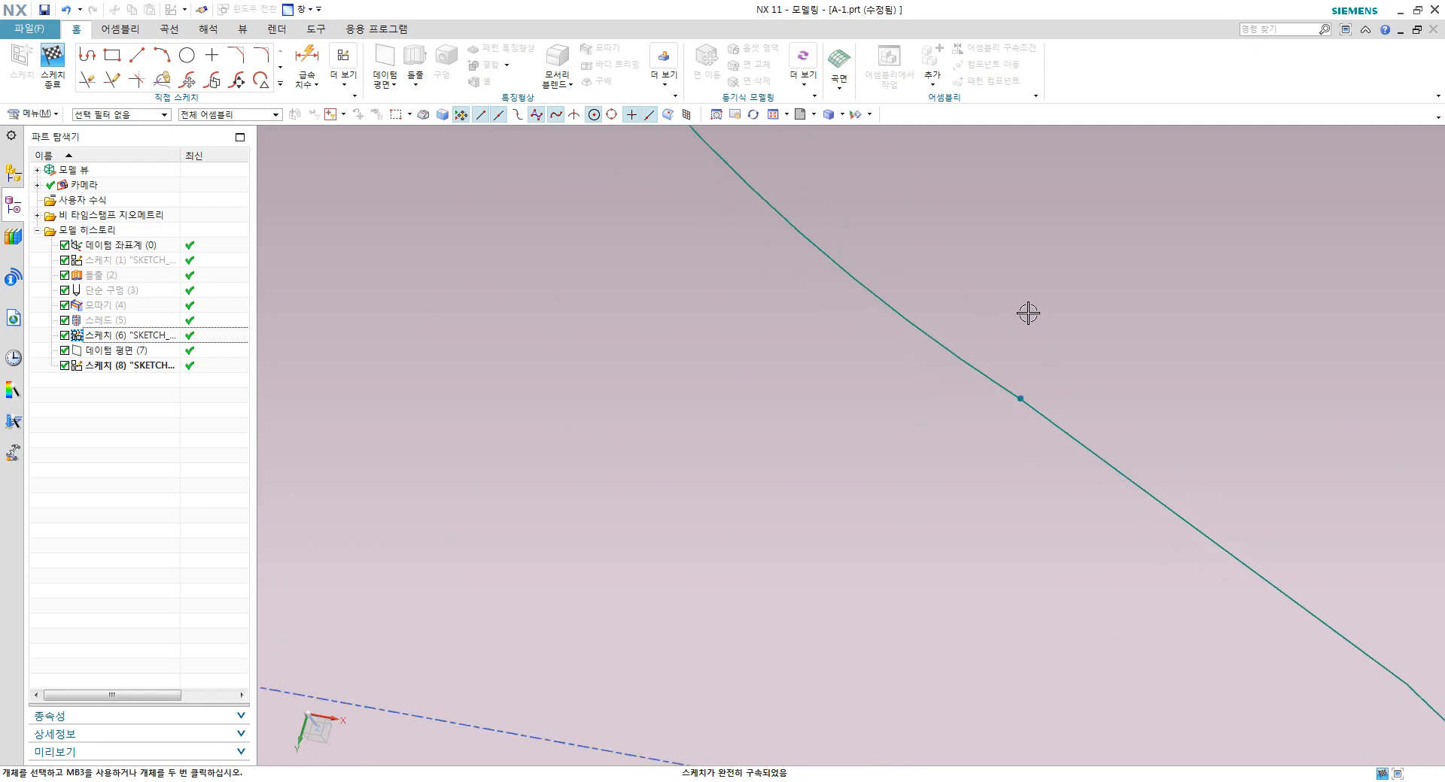
{"action": "scroll", "coordinate": [923, 151], "scroll_direction": "up", "scroll_amount": 5}
{"action": "scroll", "coordinate": [918, 248], "scroll_direction": "up", "scroll_amount": 6}
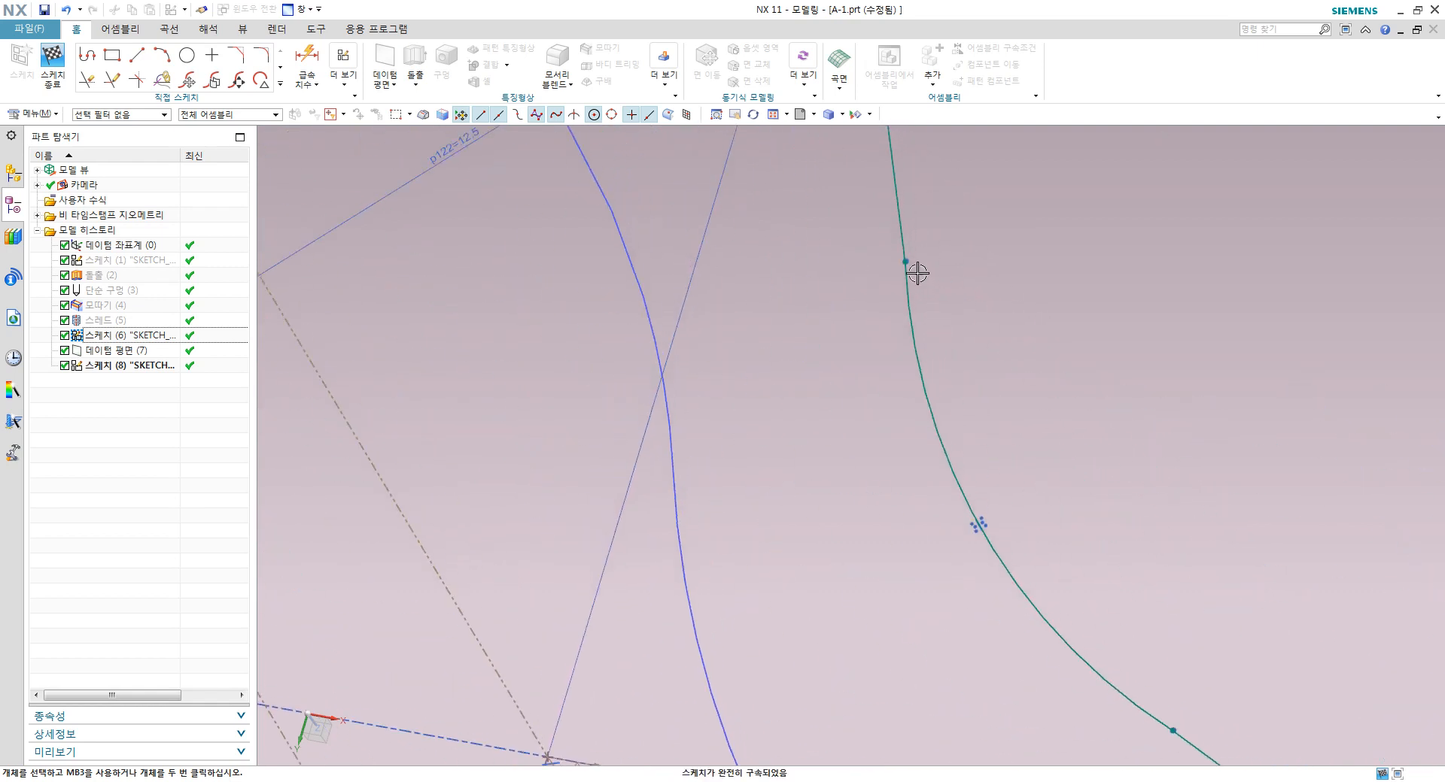
{"action": "scroll", "coordinate": [891, 286], "scroll_direction": "up", "scroll_amount": 6}
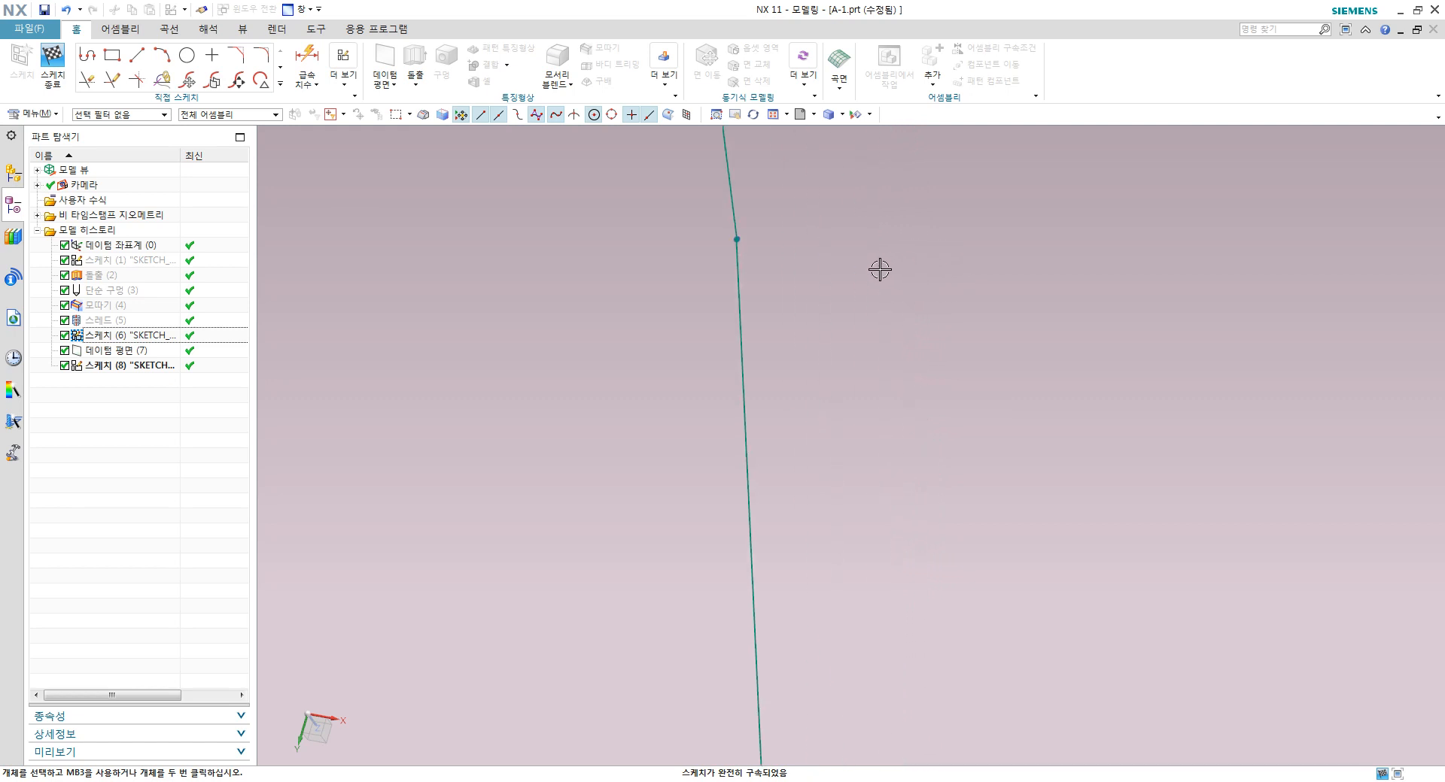
{"action": "scroll", "coordinate": [873, 338], "scroll_direction": "down", "scroll_amount": 10}
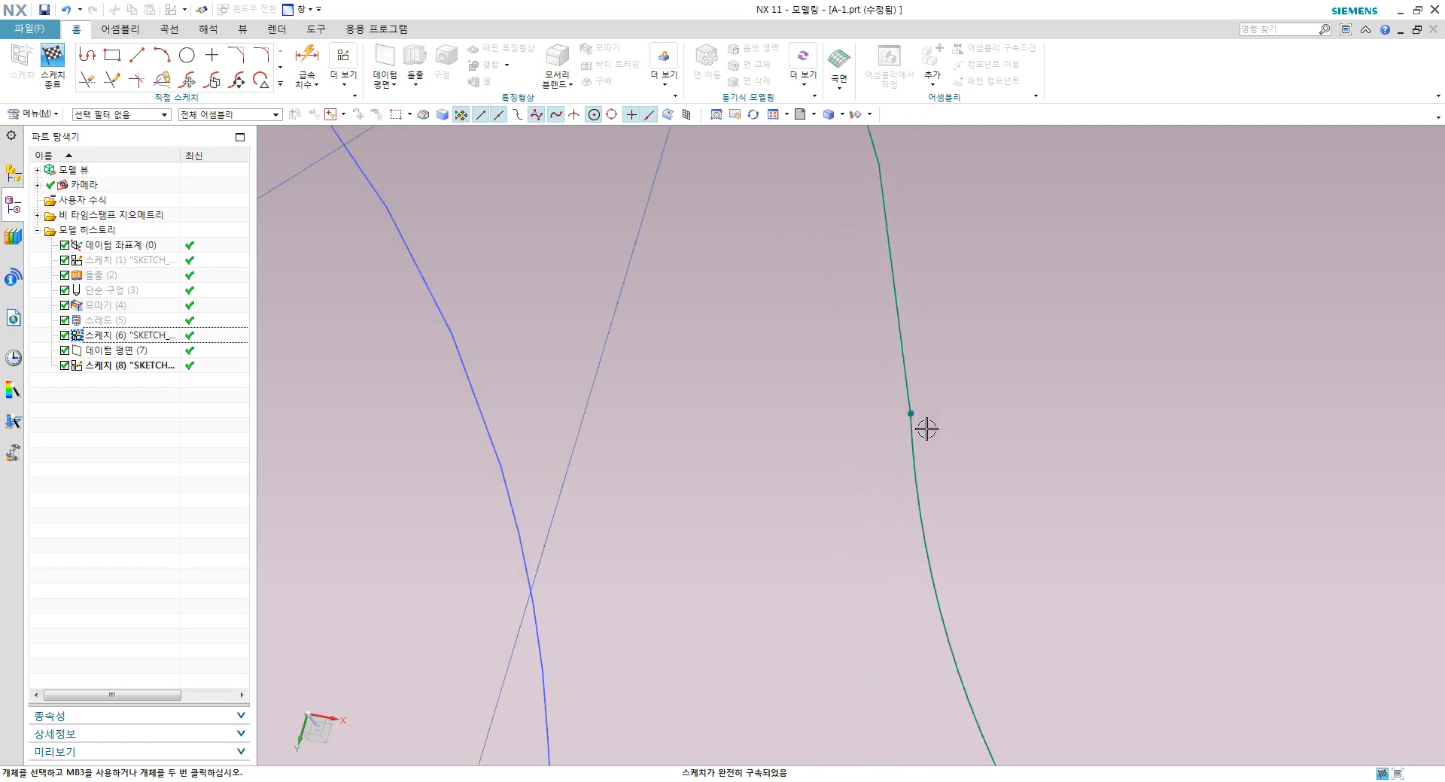
{"action": "scroll", "coordinate": [949, 446], "scroll_direction": "up", "scroll_amount": 10}
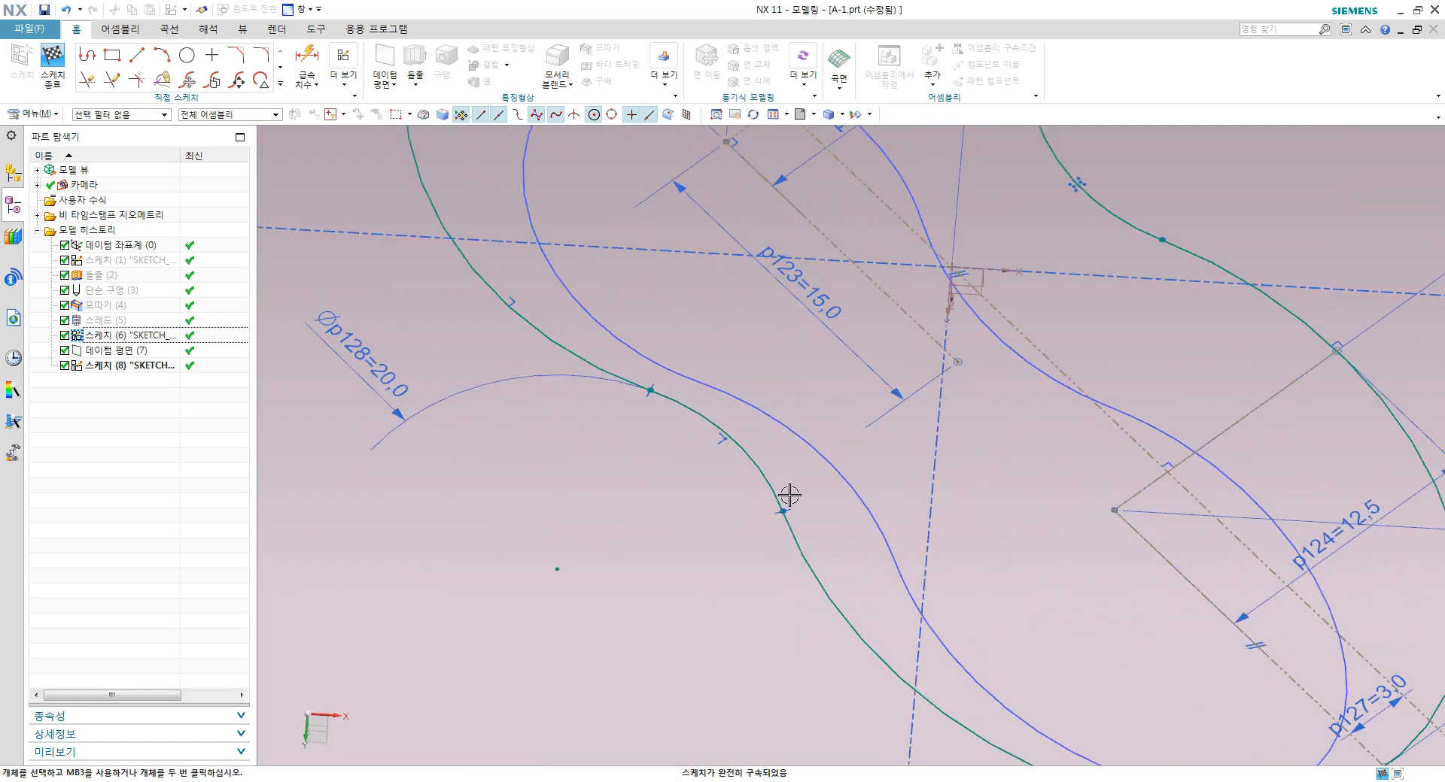
{"action": "left_click", "coordinate": [724, 467]}
{"action": "scroll", "coordinate": [724, 467], "scroll_direction": "down", "scroll_amount": 5}
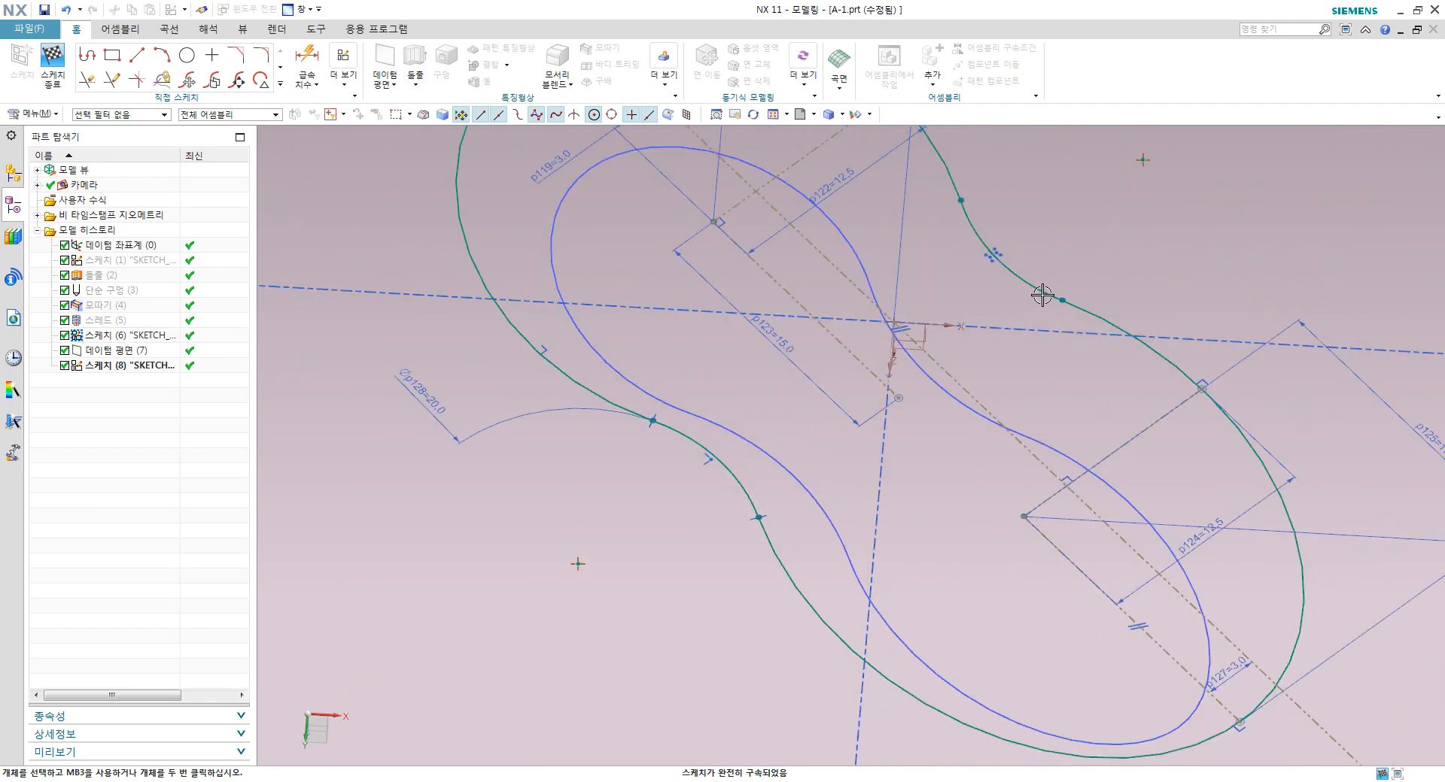
{"action": "left_click", "coordinate": [1110, 320]}
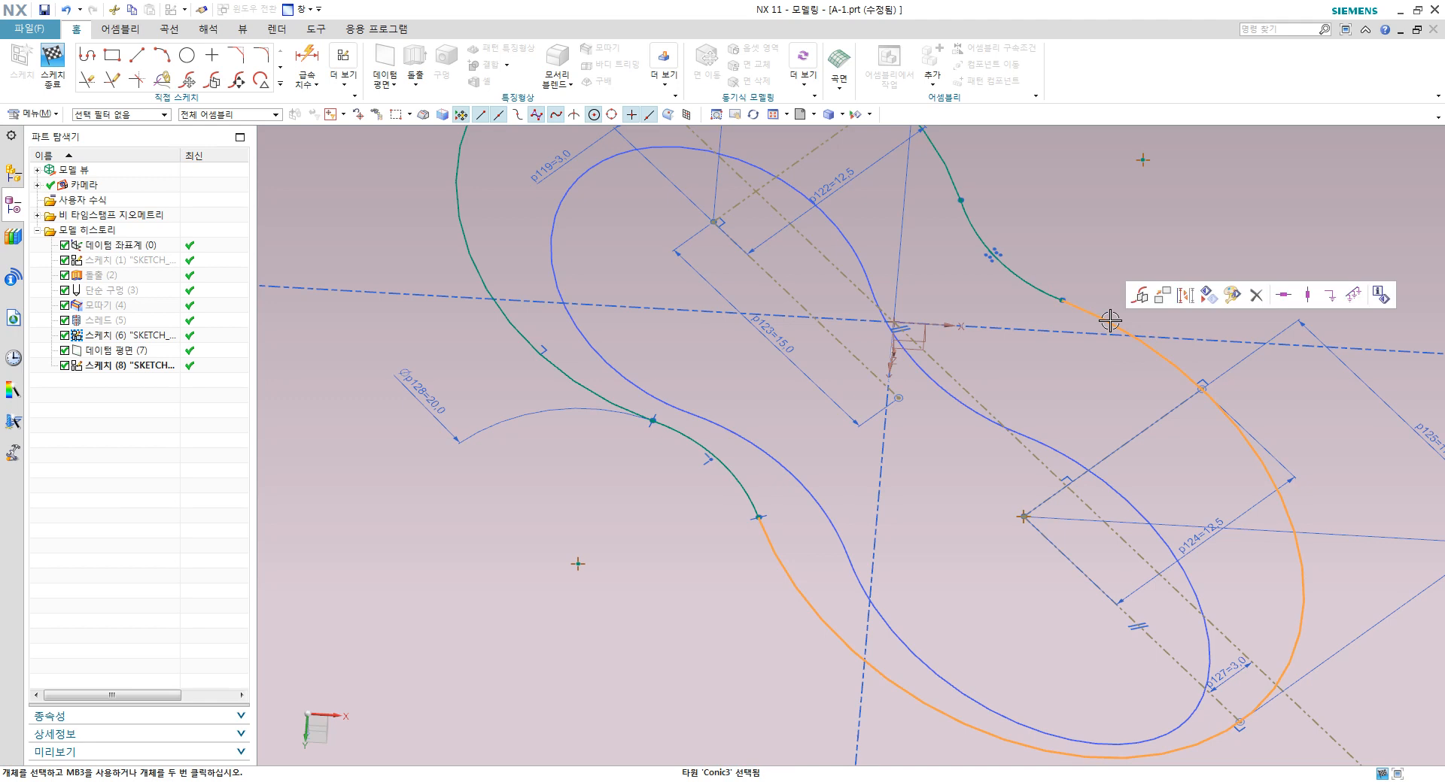
{"action": "key", "text": "Escape"}
{"action": "scroll", "coordinate": [684, 457], "scroll_direction": "down", "scroll_amount": 5}
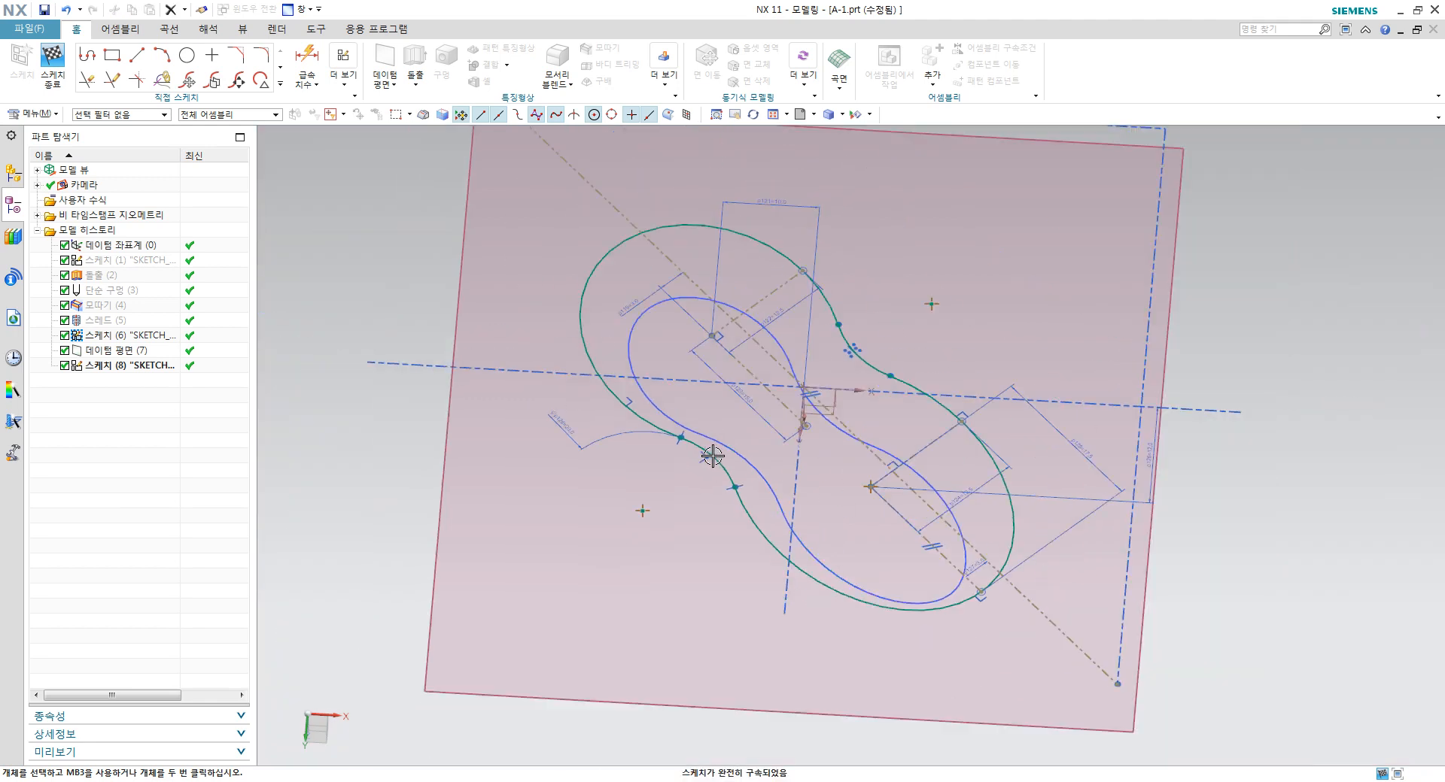
{"action": "scroll", "coordinate": [711, 456], "scroll_direction": "up", "scroll_amount": 3}
{"action": "left_click", "coordinate": [778, 243]}
{"action": "key", "text": "ctrl+d"}
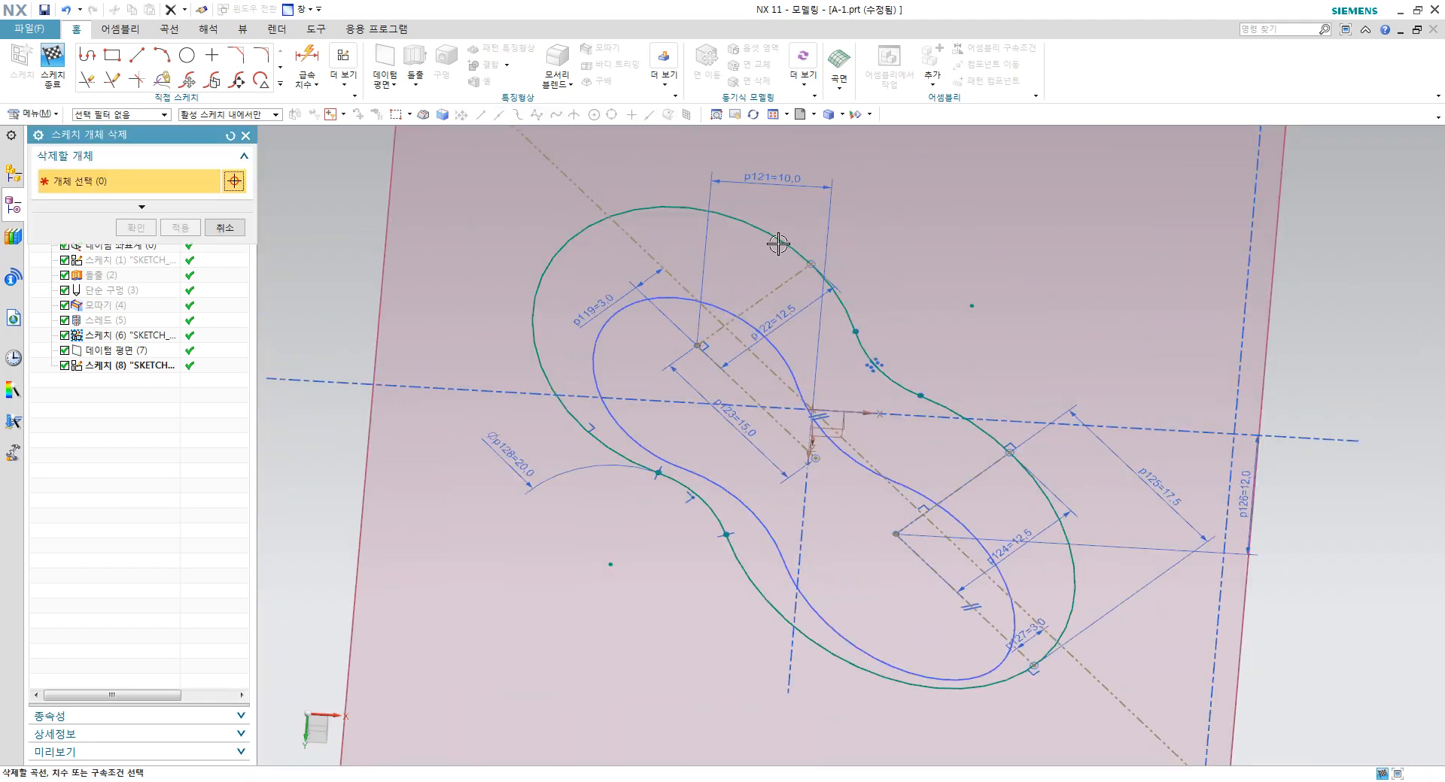
{"action": "key", "text": "Escape"}
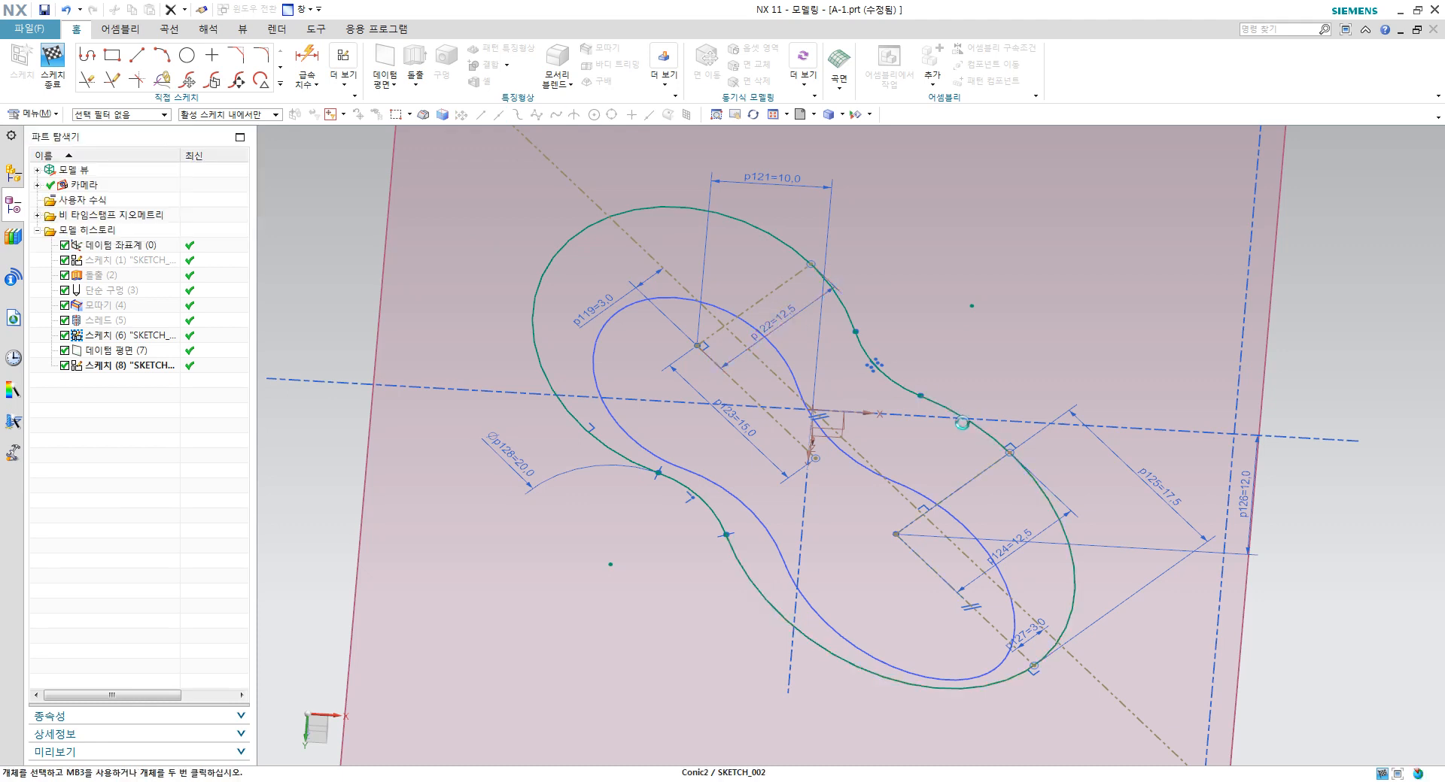
Step: Test-delete the lower and upper ellipse curves of the outer outline one at a time, undoing each deletion
{"action": "left_click", "coordinate": [945, 406]}
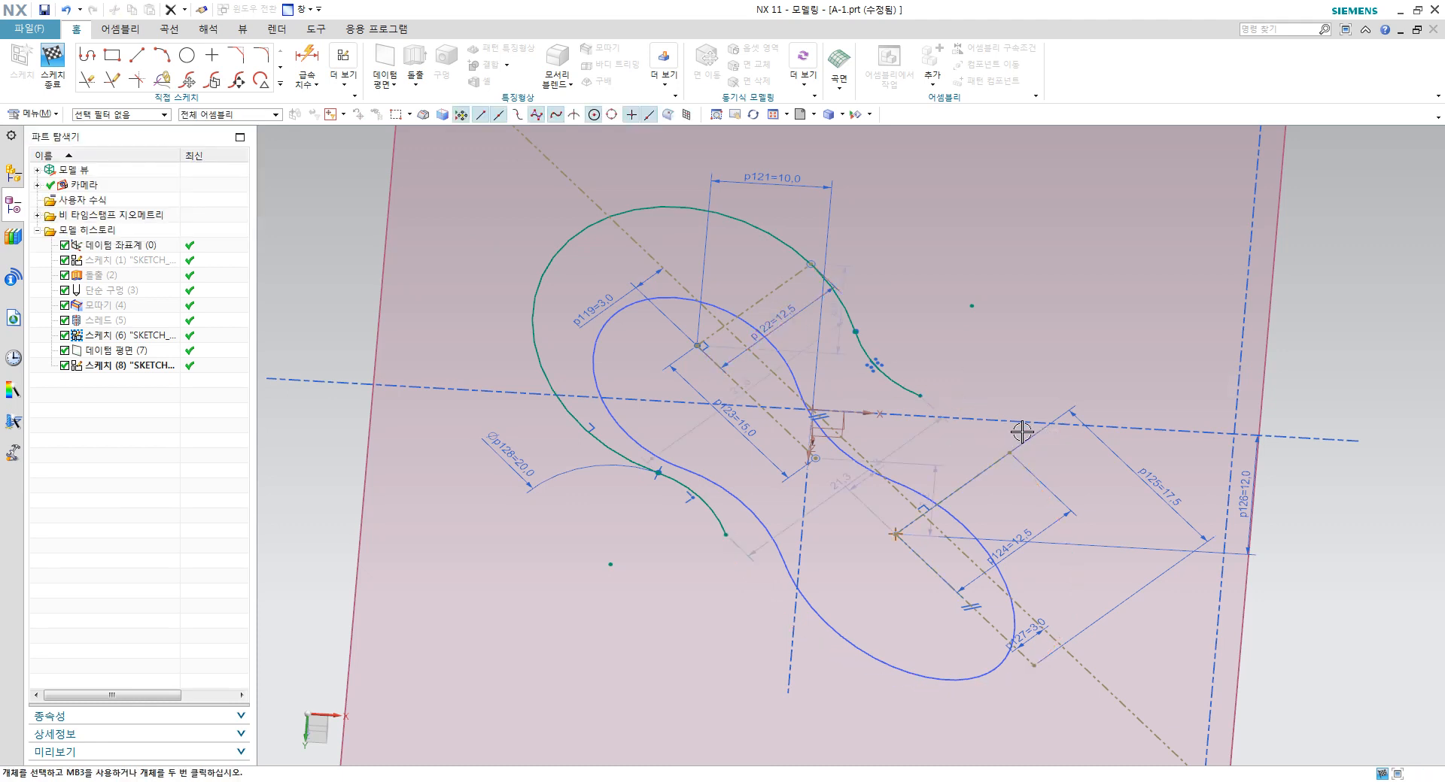
{"action": "key", "text": "Escape"}
{"action": "left_click", "coordinate": [766, 232]}
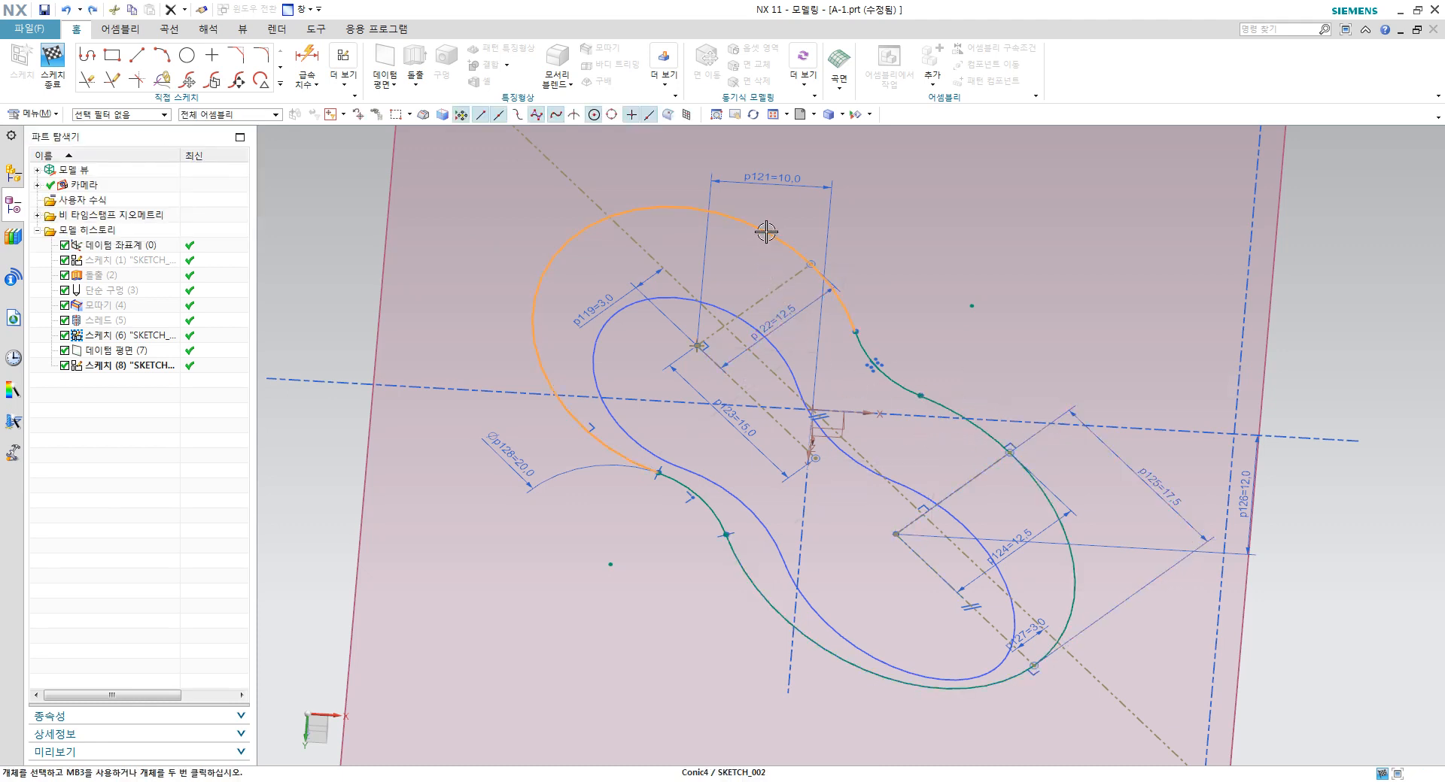
{"action": "key", "text": "Escape"}
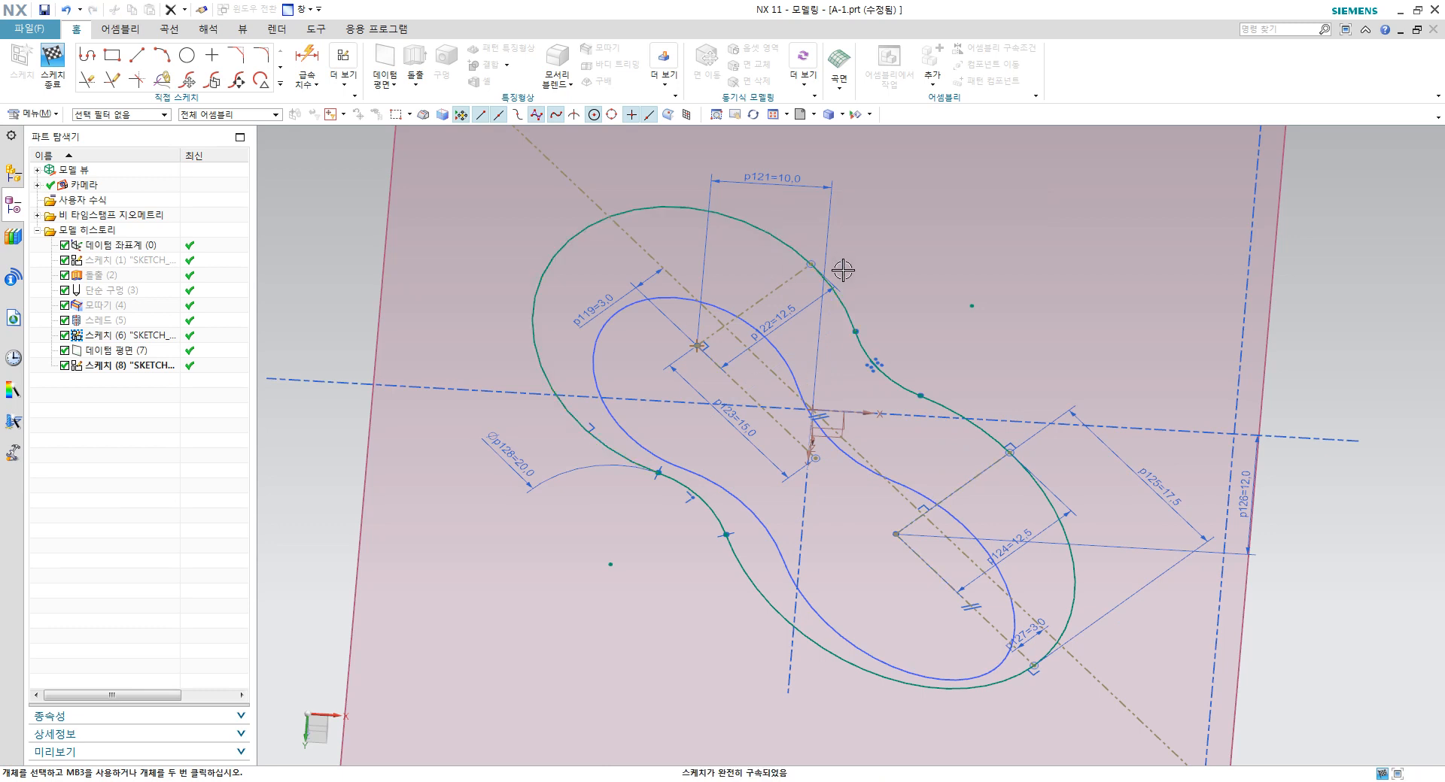
{"action": "left_click", "coordinate": [782, 240]}
{"action": "key", "text": "Delete"}
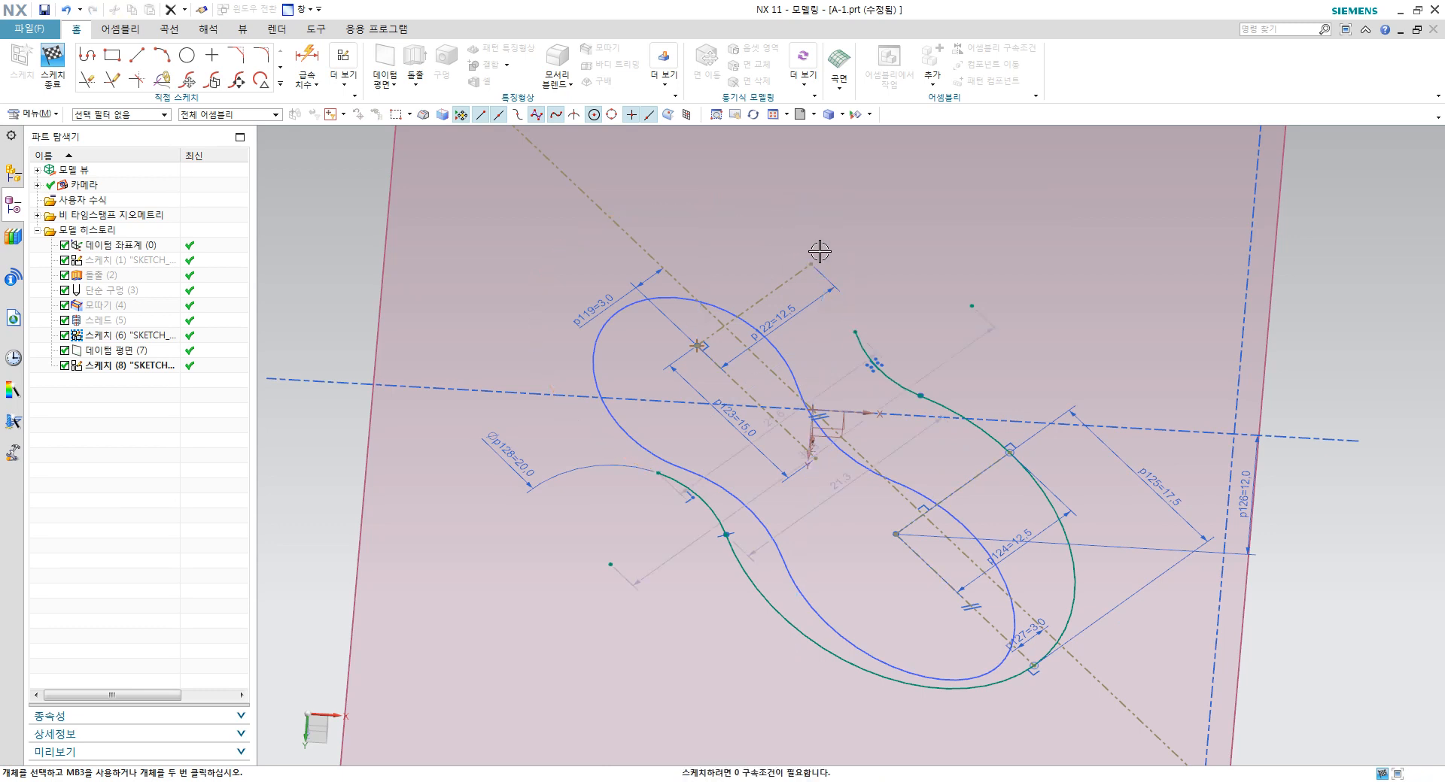
{"action": "key", "text": "ctrl+z"}
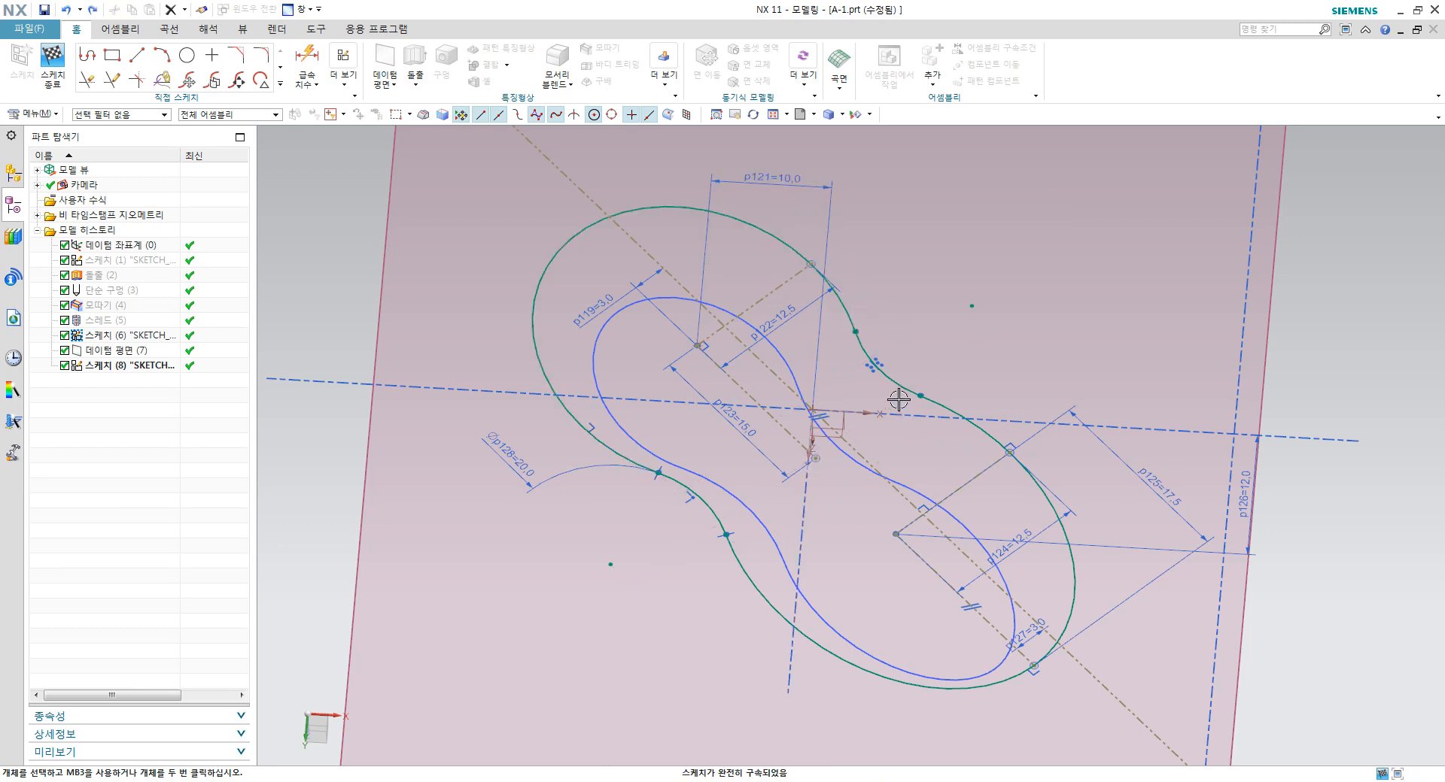
Step: Test-delete the two connecting arcs between the ellipses and undo their deletion
{"action": "key", "text": "Delete"}
{"action": "key", "text": "Escape"}
{"action": "left_click", "coordinate": [716, 520]}
{"action": "key", "text": "Delete"}
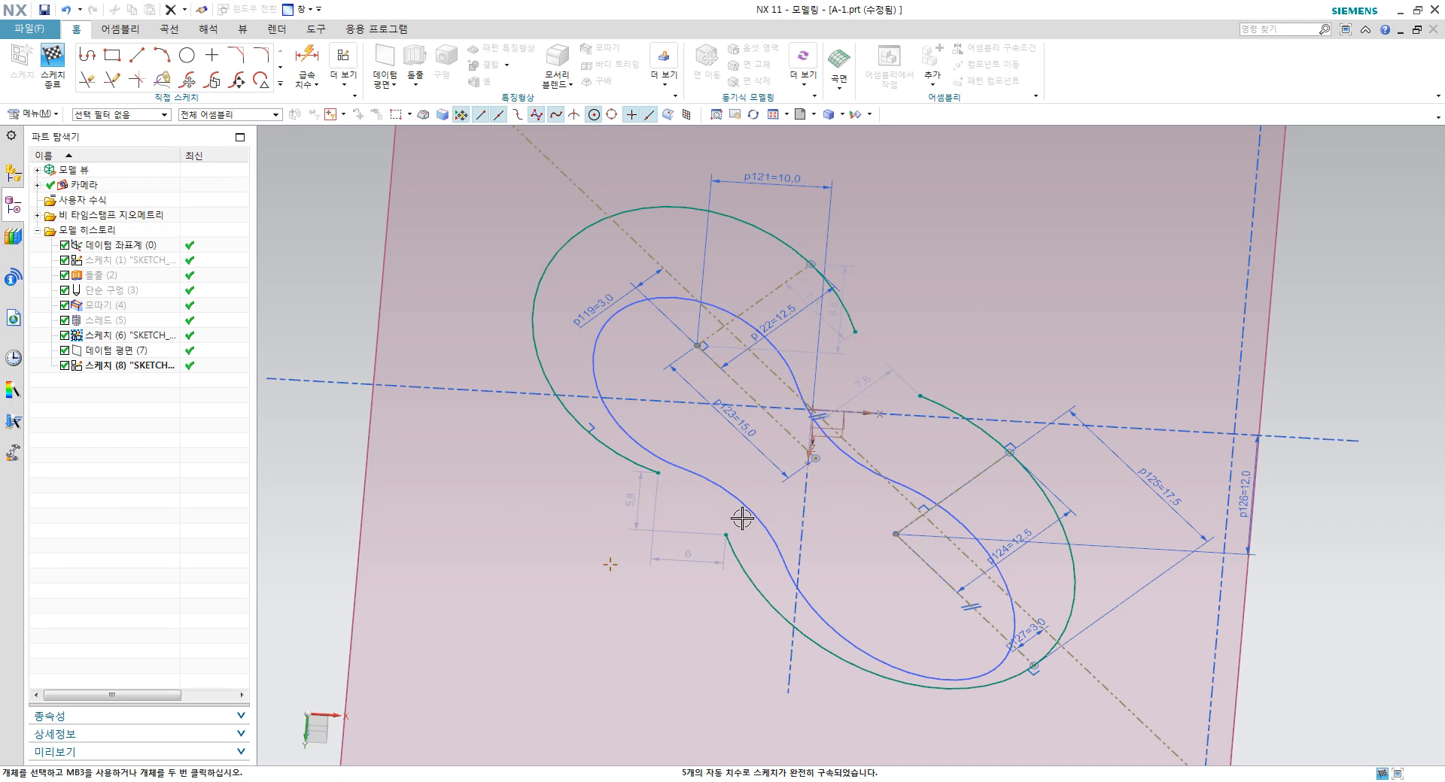
{"action": "key", "text": "ctrl+z"}
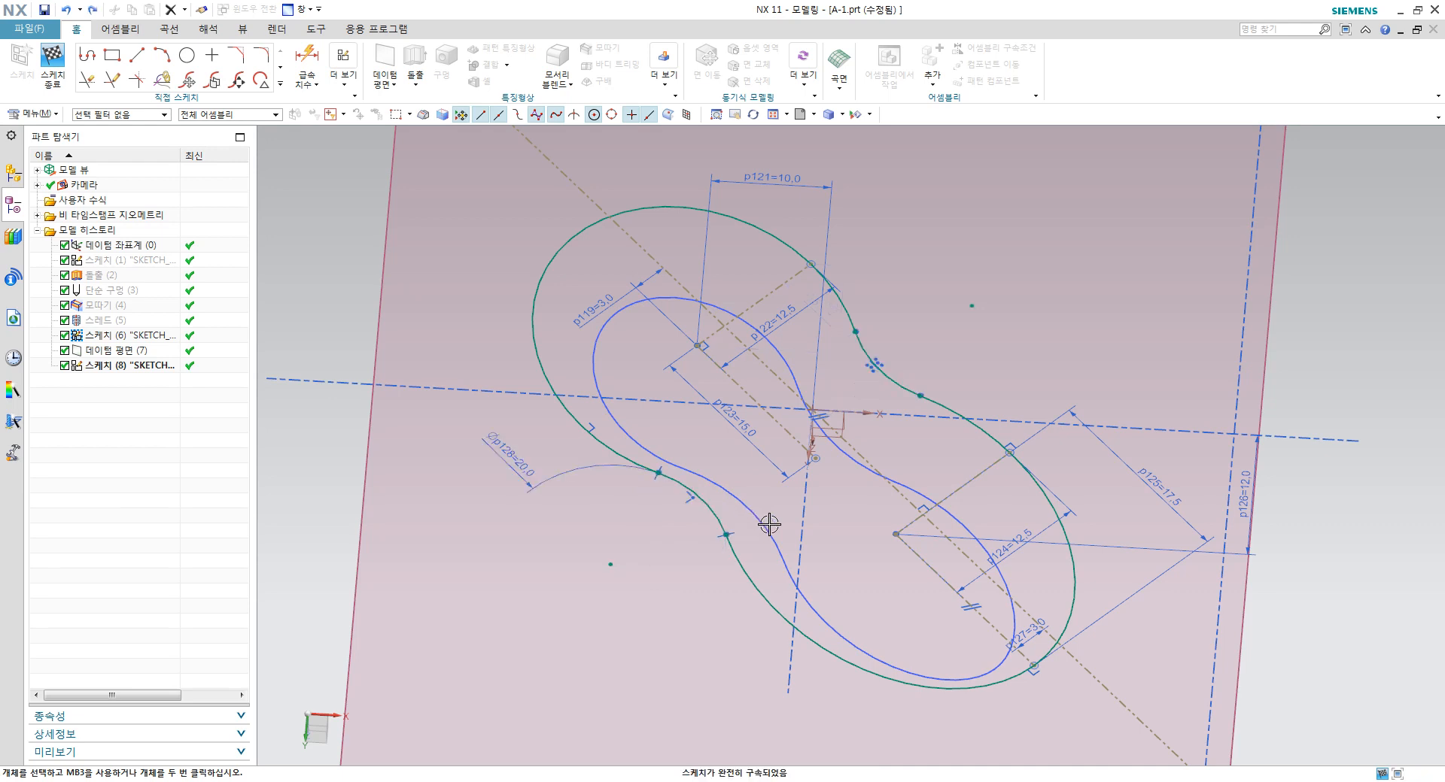
Step: Finish the double-ellipse sketch and open the inner offset sketch on the datum plane for editing
{"action": "left_click", "coordinate": [68, 74]}
{"action": "mouse_move", "coordinate": [527, 374]}
{"action": "middle_mouse_down"}
{"action": "mouse_move", "coordinate": [870, 322]}
{"action": "mouse_move", "coordinate": [787, 353]}
{"action": "mouse_move", "coordinate": [777, 400]}
{"action": "mouse_move", "coordinate": [635, 434]}
{"action": "middle_mouse_up"}
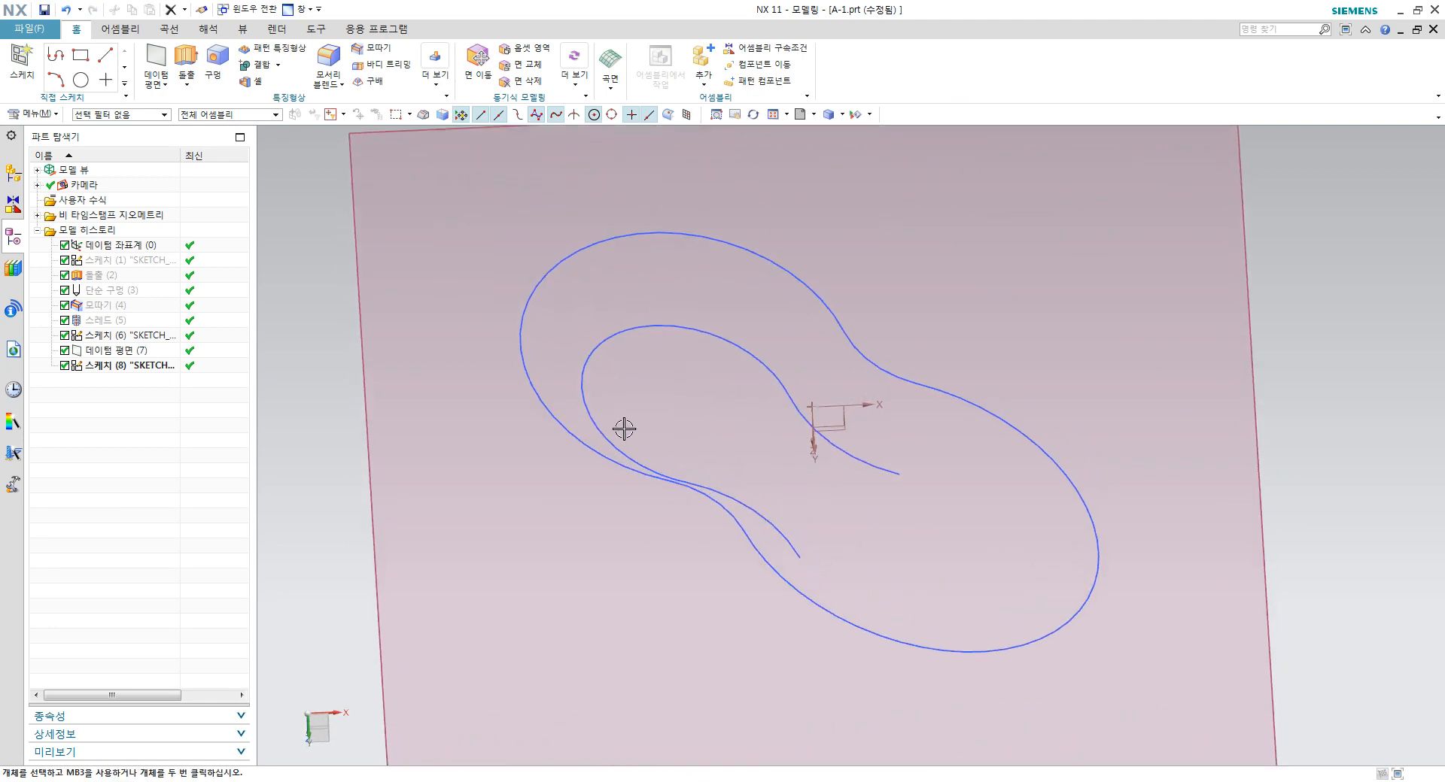
{"action": "right_click", "coordinate": [164, 365]}
{"action": "left_click", "coordinate": [196, 369]}
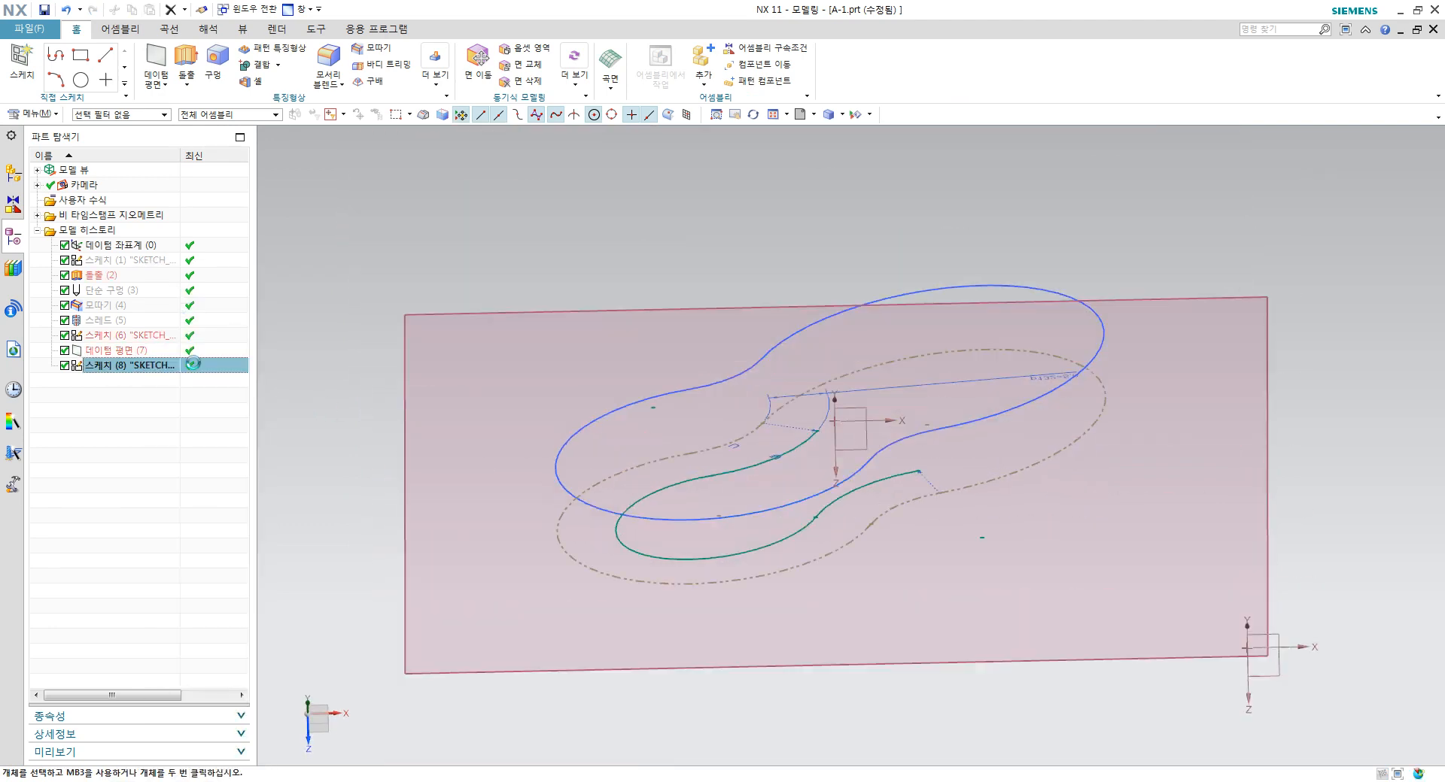
{"action": "mouse_move", "coordinate": [849, 467]}
{"action": "middle_mouse_down"}
{"action": "mouse_move", "coordinate": [878, 313]}
{"action": "mouse_move", "coordinate": [916, 359]}
{"action": "mouse_move", "coordinate": [873, 303]}
{"action": "mouse_move", "coordinate": [796, 396]}
{"action": "mouse_move", "coordinate": [865, 474]}
{"action": "mouse_move", "coordinate": [893, 261]}
{"action": "mouse_move", "coordinate": [826, 316]}
{"action": "mouse_move", "coordinate": [831, 376]}
{"action": "mouse_move", "coordinate": [813, 355]}
{"action": "middle_mouse_up"}
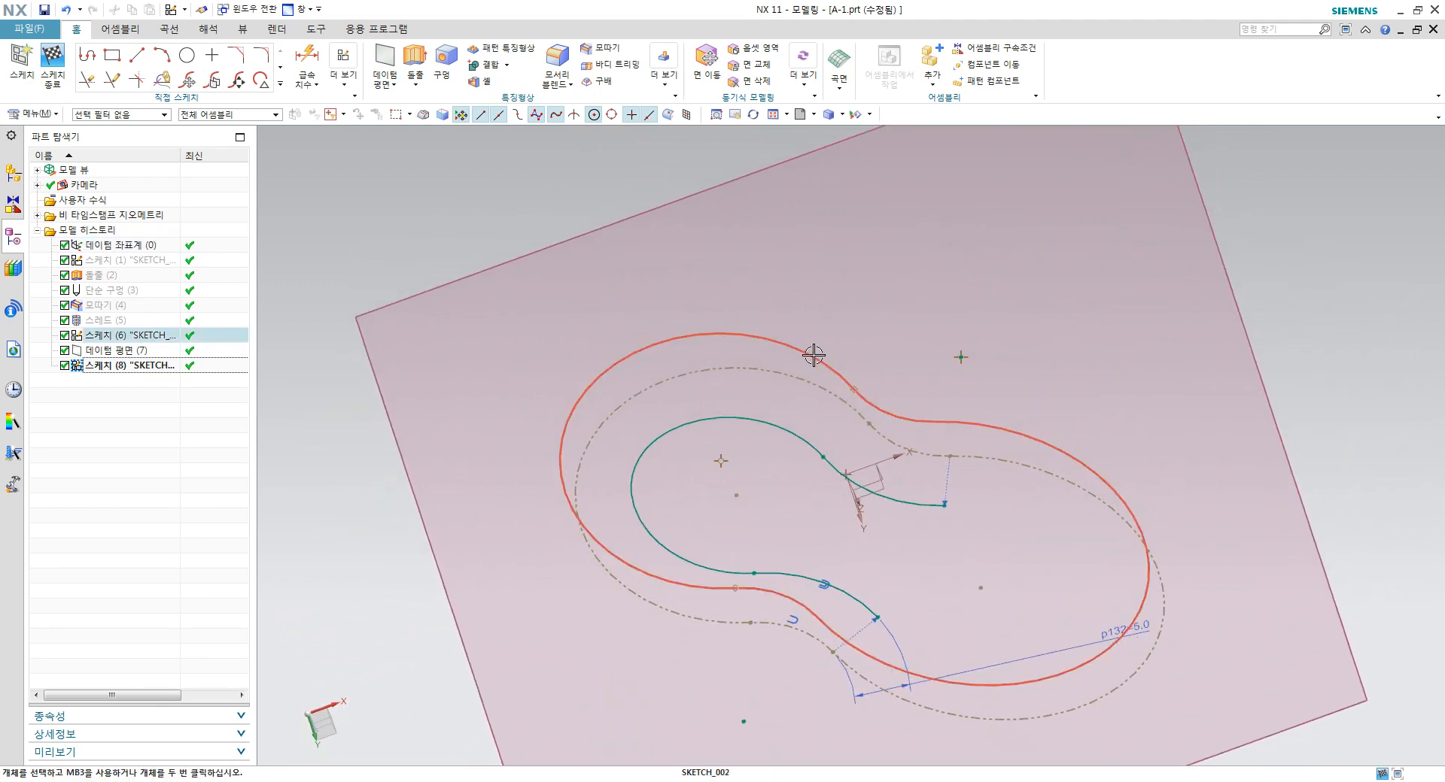
{"action": "left_click", "coordinate": [281, 85]}
{"action": "left_click", "coordinate": [206, 186]}
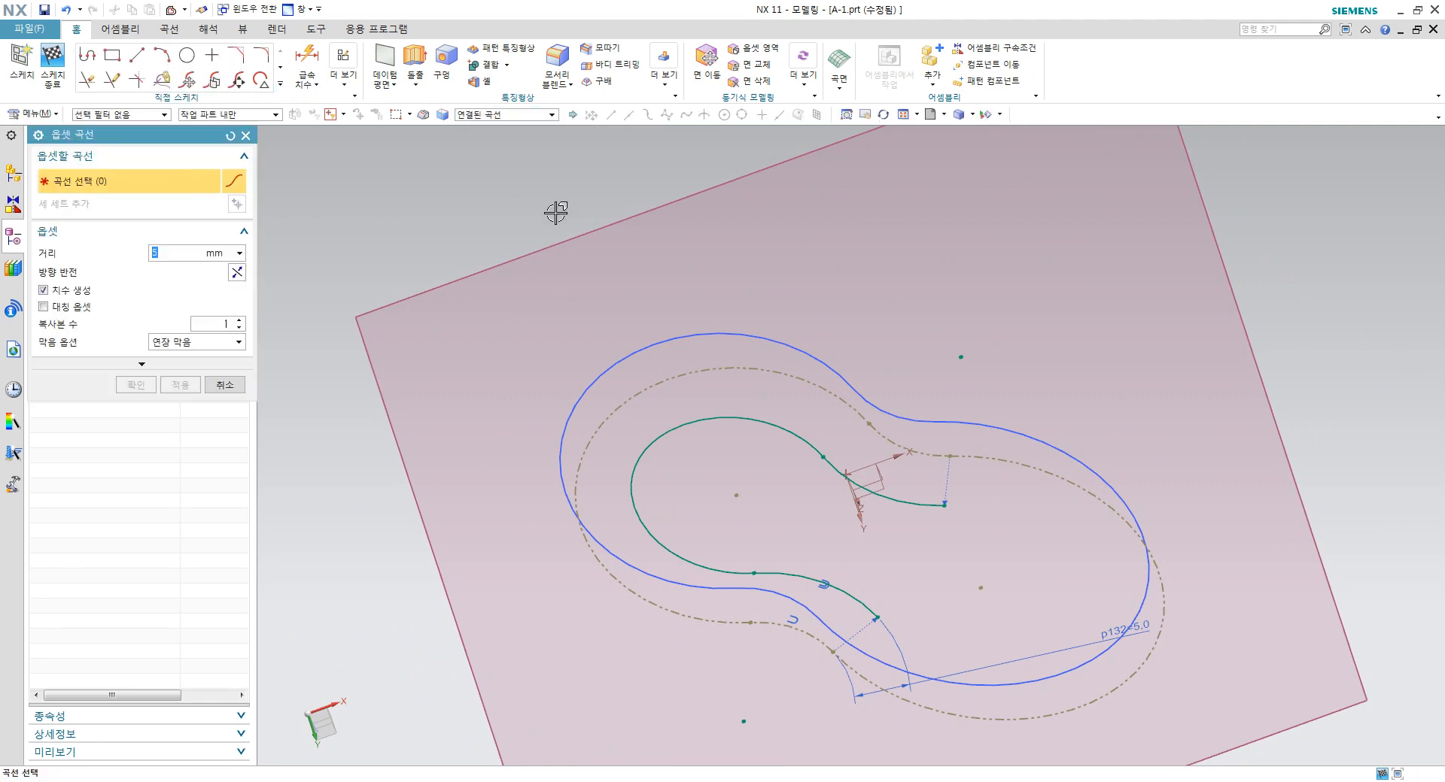
{"action": "left_click", "coordinate": [988, 455]}
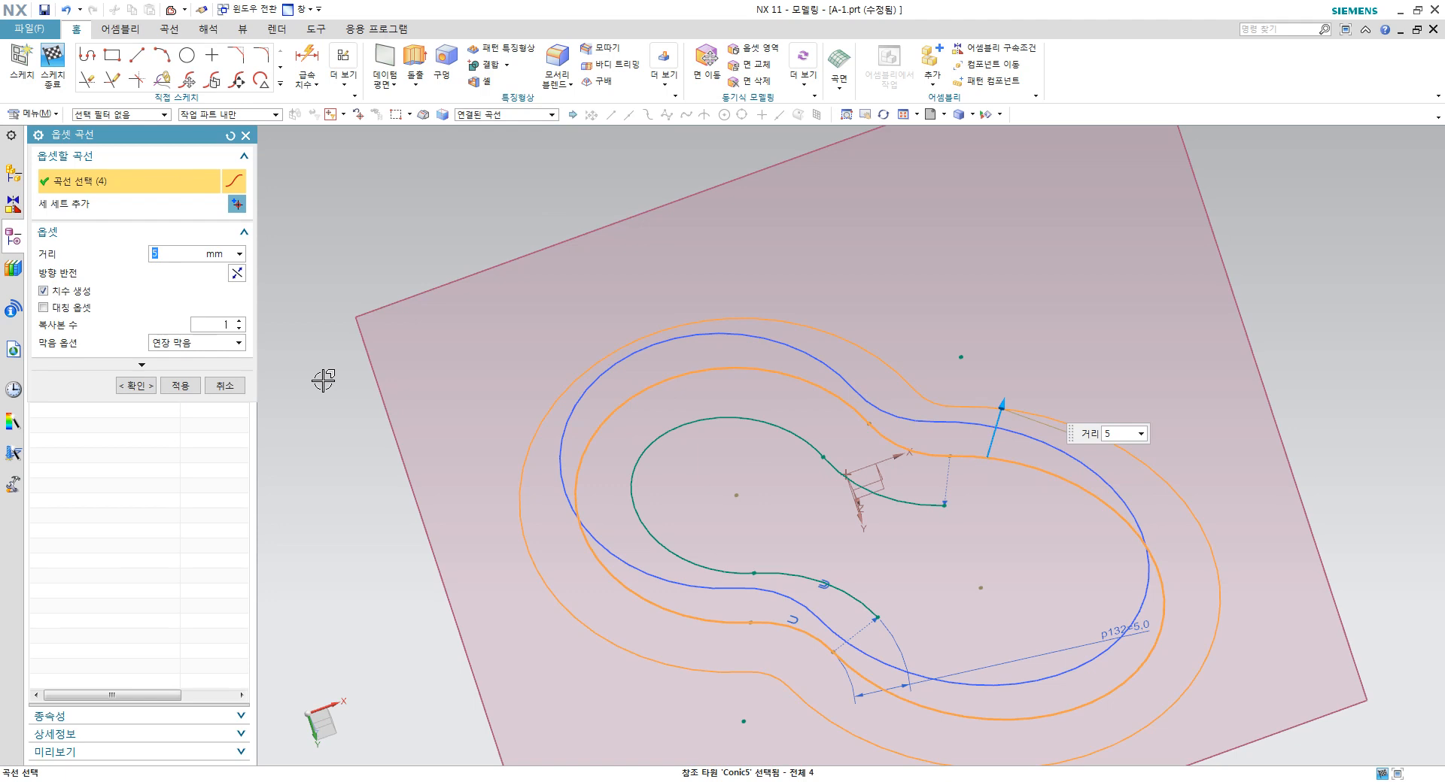
{"action": "middle_click_drag", "start_coordinate": [323, 381], "coordinate": [687, 517]}
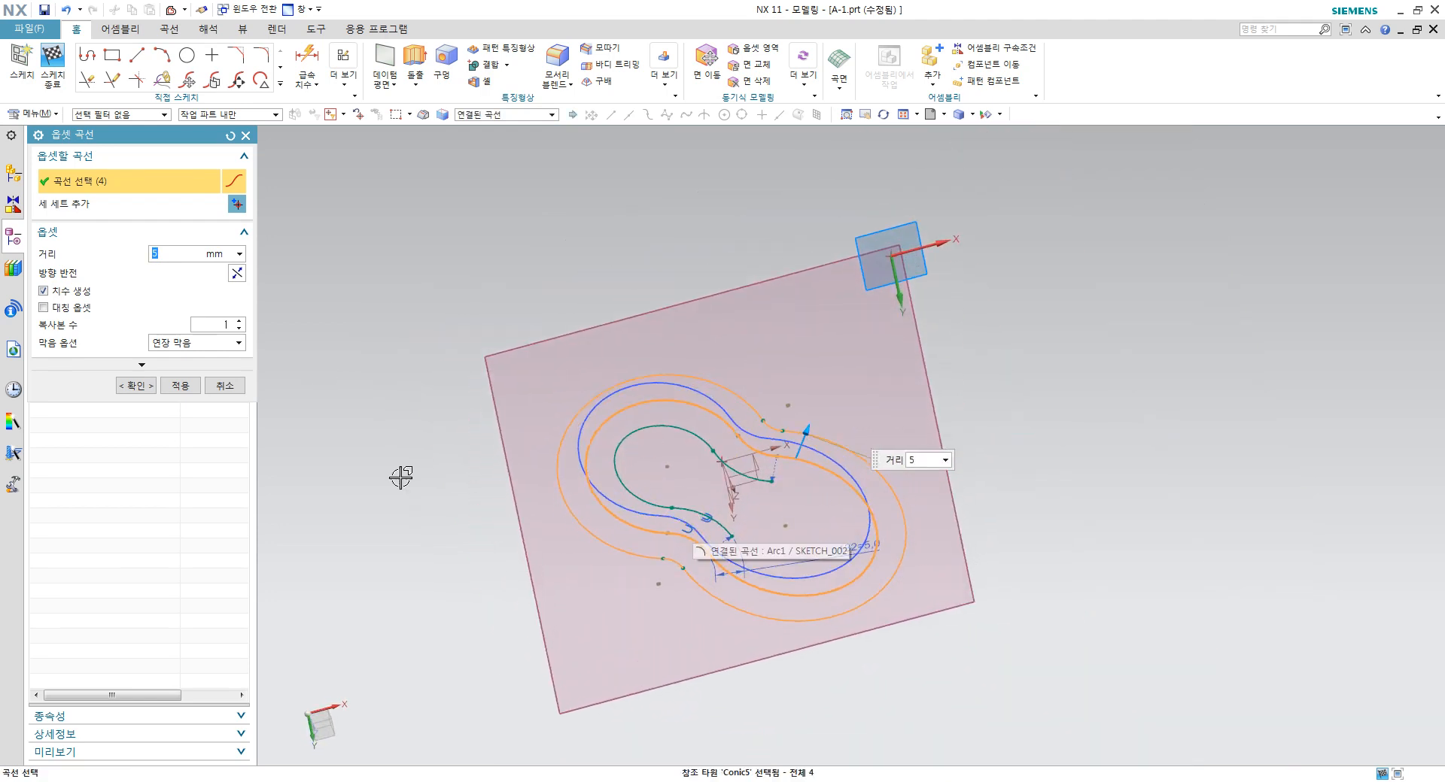
{"action": "left_click", "coordinate": [231, 389]}
Step: Delete the incomplete inner offset curves from the sketch
{"action": "scroll", "coordinate": [739, 471], "scroll_direction": "up", "scroll_amount": 2}
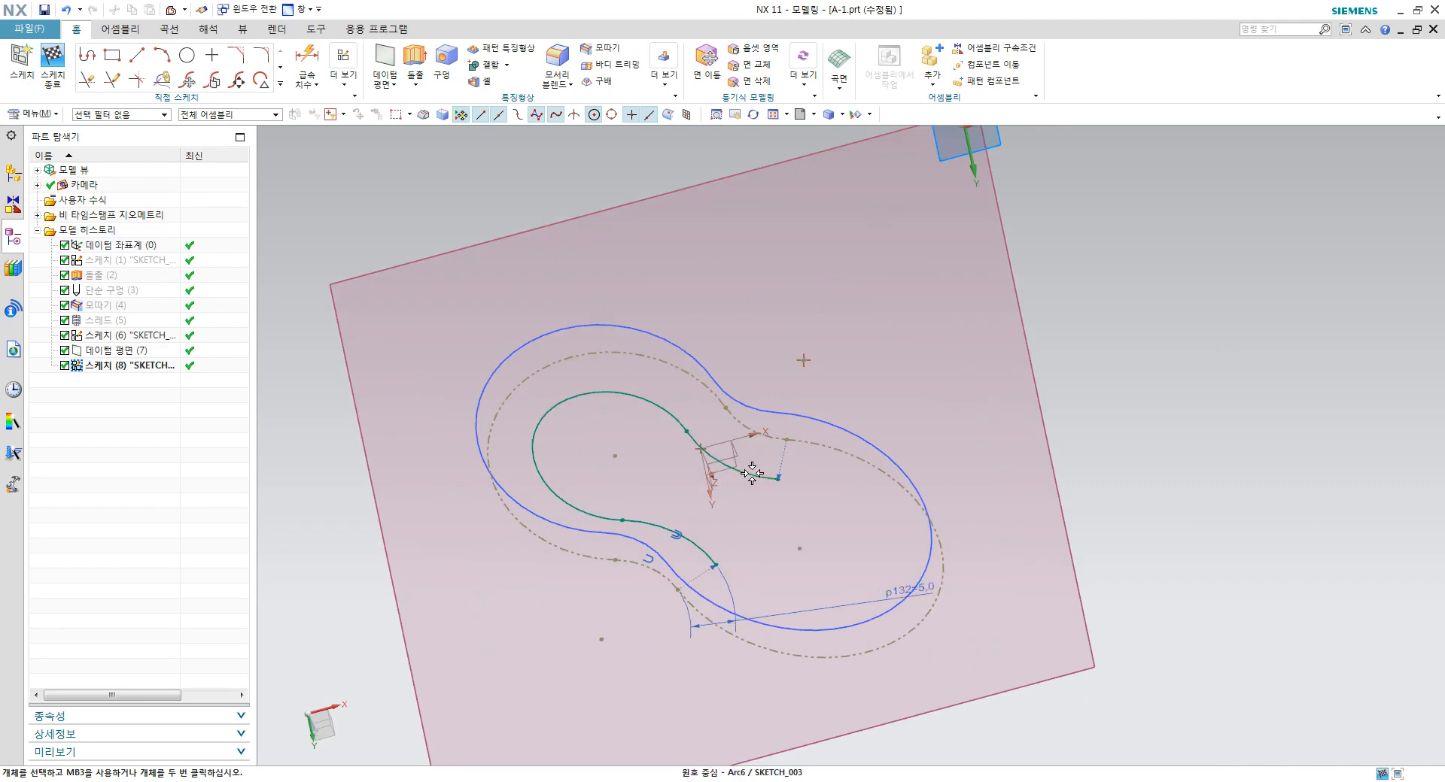
{"action": "left_click", "coordinate": [752, 479]}
{"action": "key", "text": "Delete"}
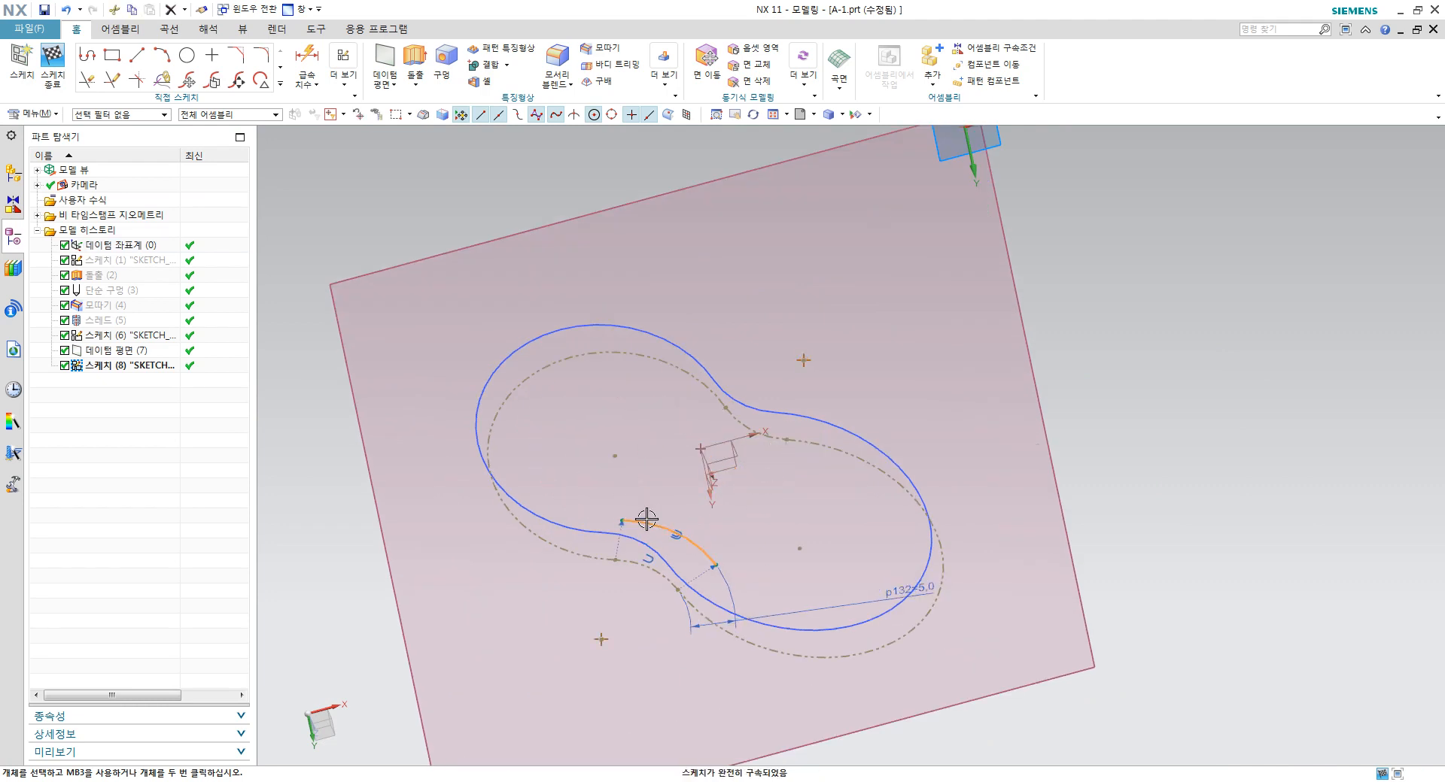
Step: Offset the whole projected double-ellipse outline 5 mm inward and finish the sketch
{"action": "left_click", "coordinate": [280, 82]}
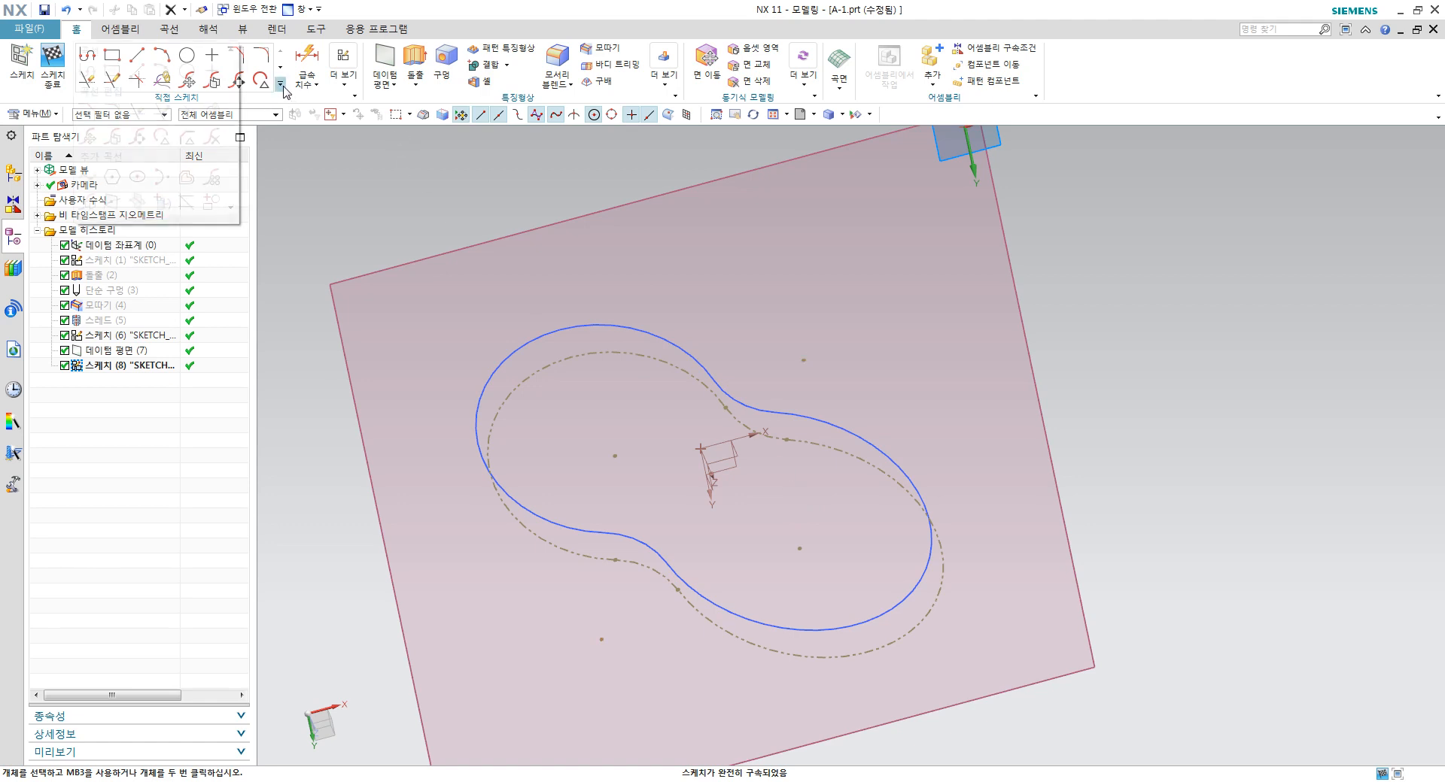
{"action": "left_click", "coordinate": [188, 179]}
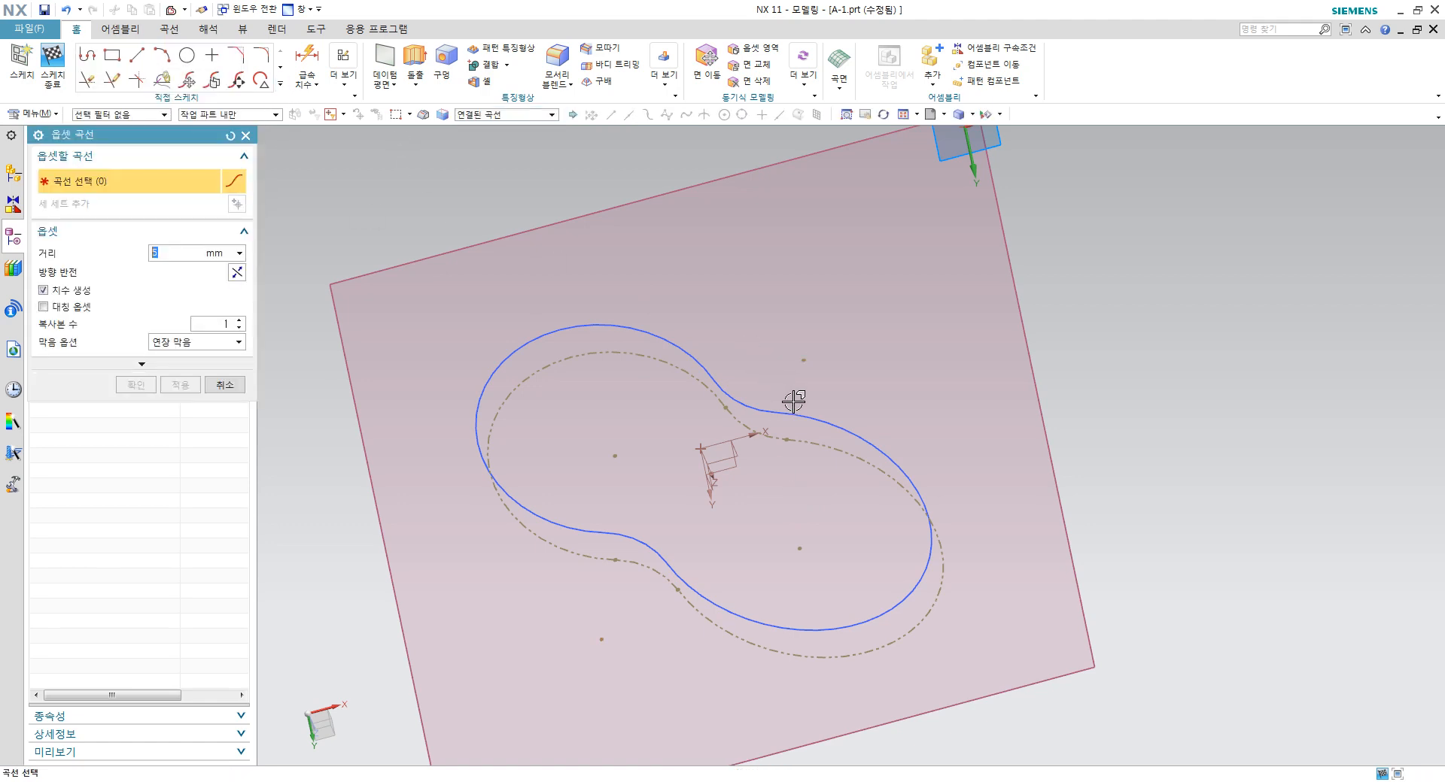
{"action": "left_click", "coordinate": [798, 444]}
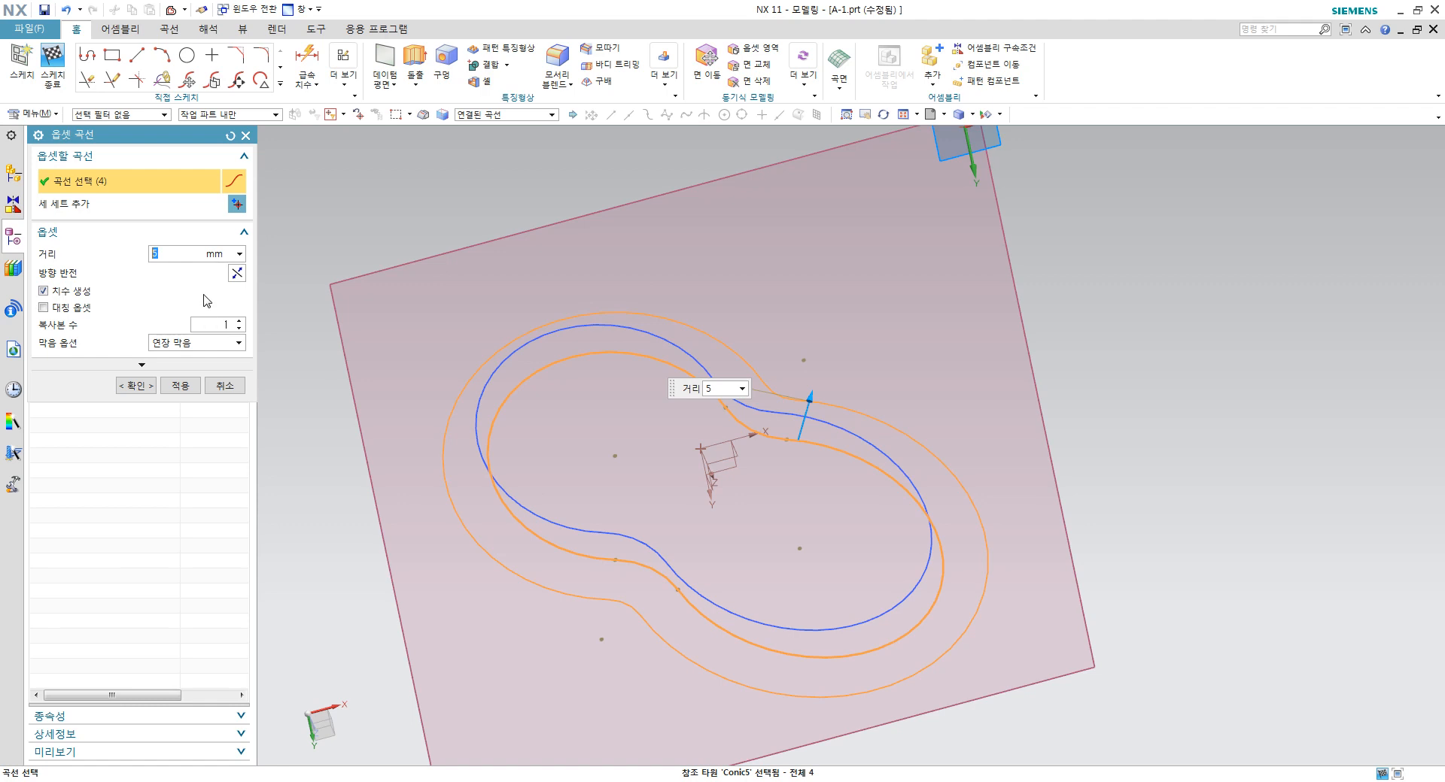
{"action": "left_click", "coordinate": [237, 273]}
{"action": "left_click", "coordinate": [147, 385]}
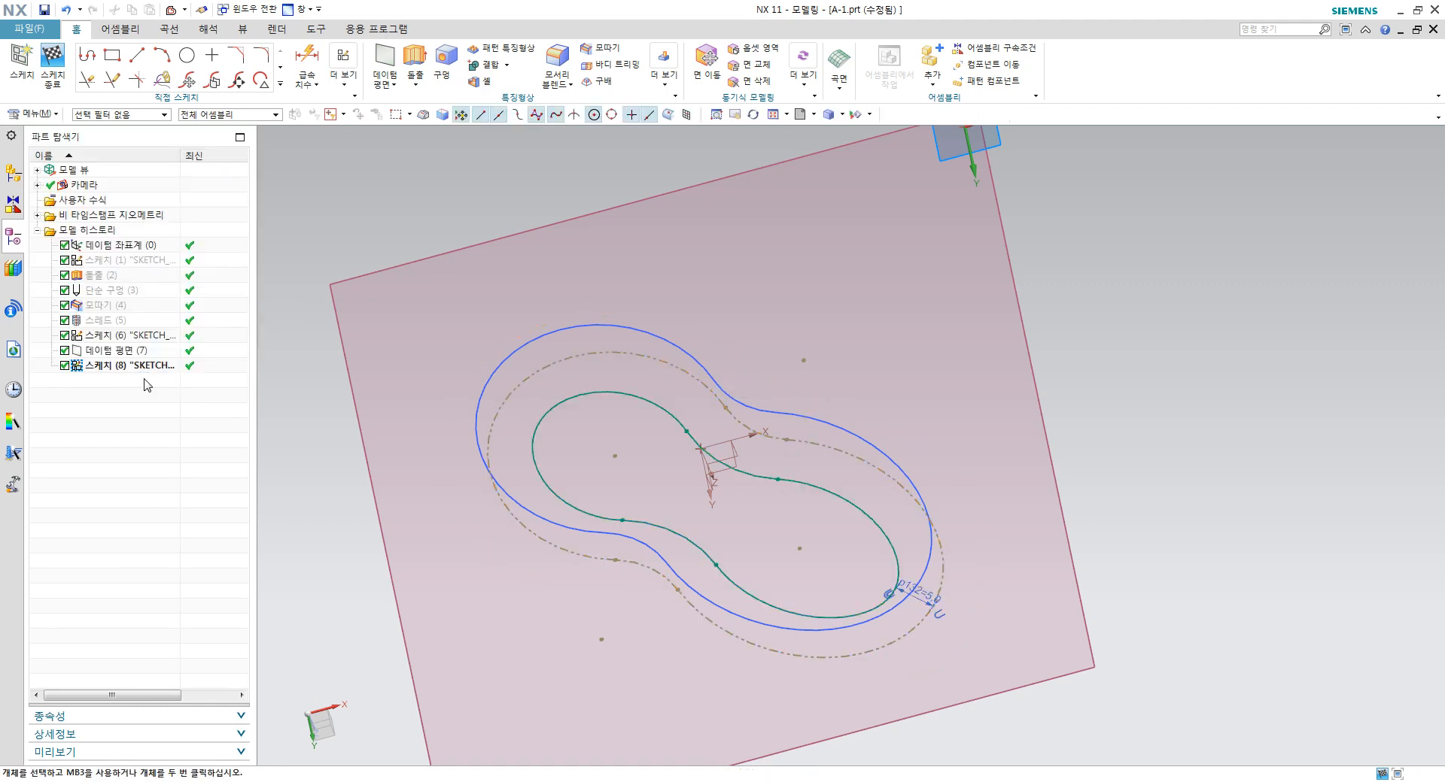
{"action": "middle_click_drag", "start_coordinate": [825, 546], "coordinate": [799, 441]}
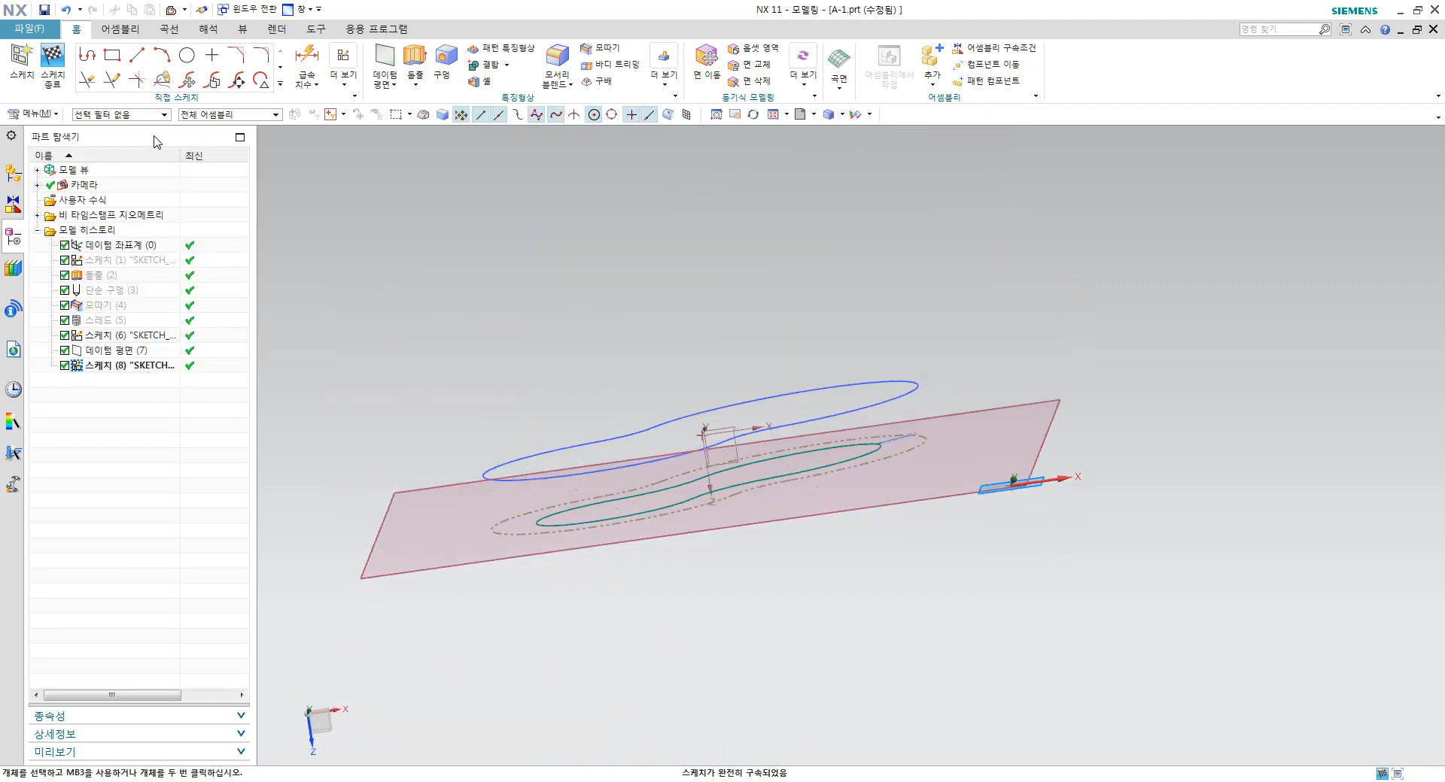
{"action": "left_click", "coordinate": [56, 58]}
Step: Create a Ruled body with the outer outline as section string 1 and the inner offset outline as section string 2, using parameter alignment
{"action": "mouse_move", "coordinate": [919, 338]}
{"action": "middle_mouse_down"}
{"action": "mouse_move", "coordinate": [961, 407]}
{"action": "mouse_move", "coordinate": [820, 368]}
{"action": "mouse_move", "coordinate": [738, 307]}
{"action": "mouse_move", "coordinate": [737, 419]}
{"action": "middle_mouse_up"}
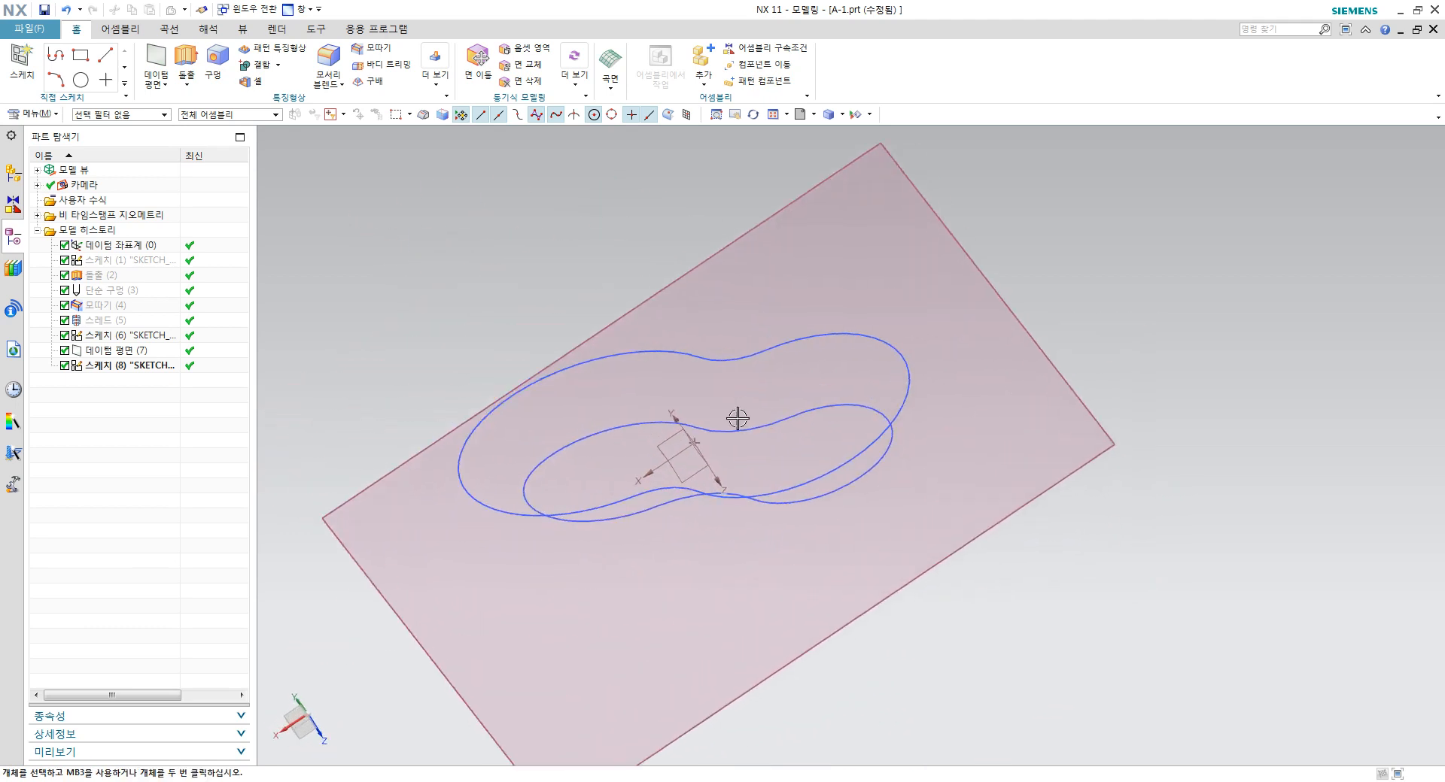
{"action": "left_click", "coordinate": [606, 98]}
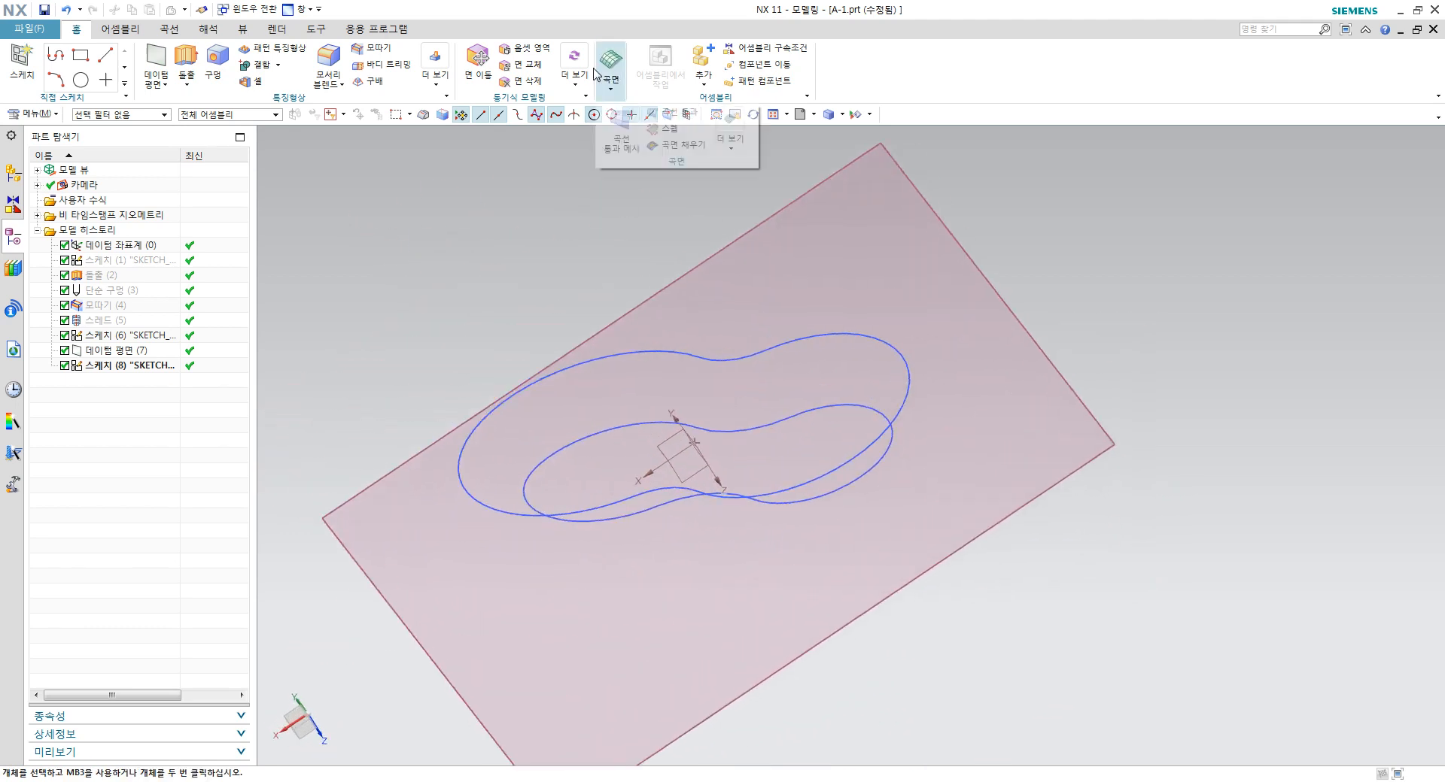
{"action": "left_click", "coordinate": [744, 154]}
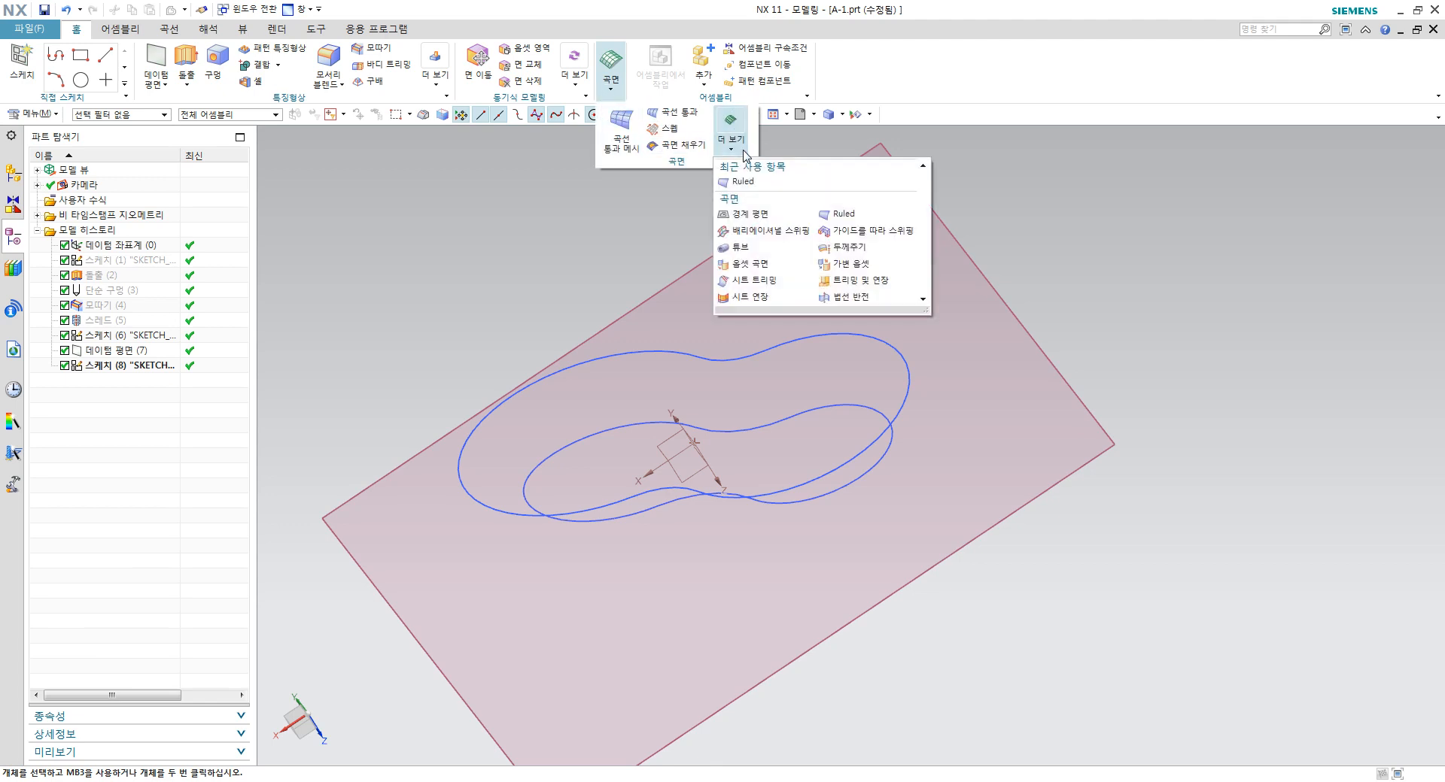
{"action": "left_click", "coordinate": [753, 183]}
{"action": "left_click", "coordinate": [770, 352]}
{"action": "left_click", "coordinate": [784, 416]}
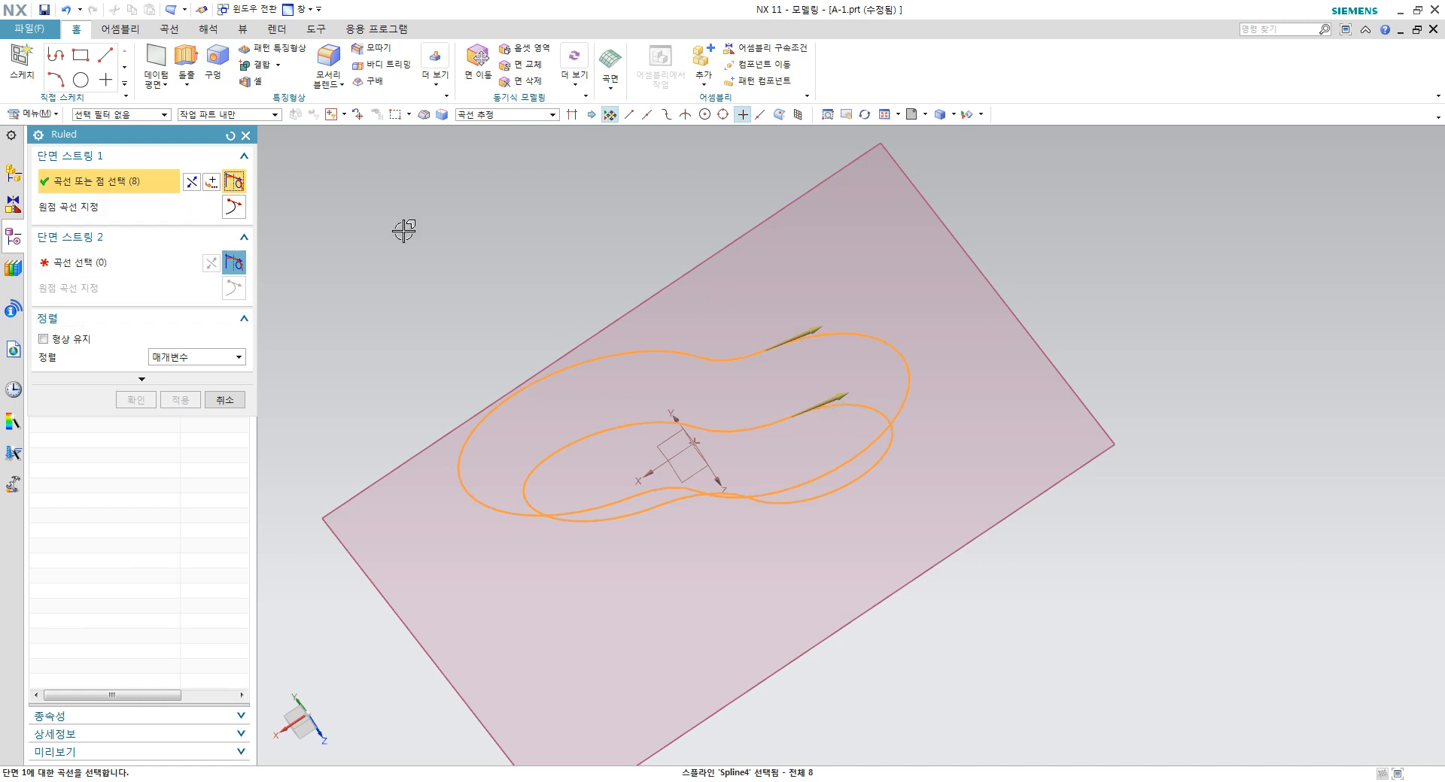
{"action": "left_click", "coordinate": [123, 269]}
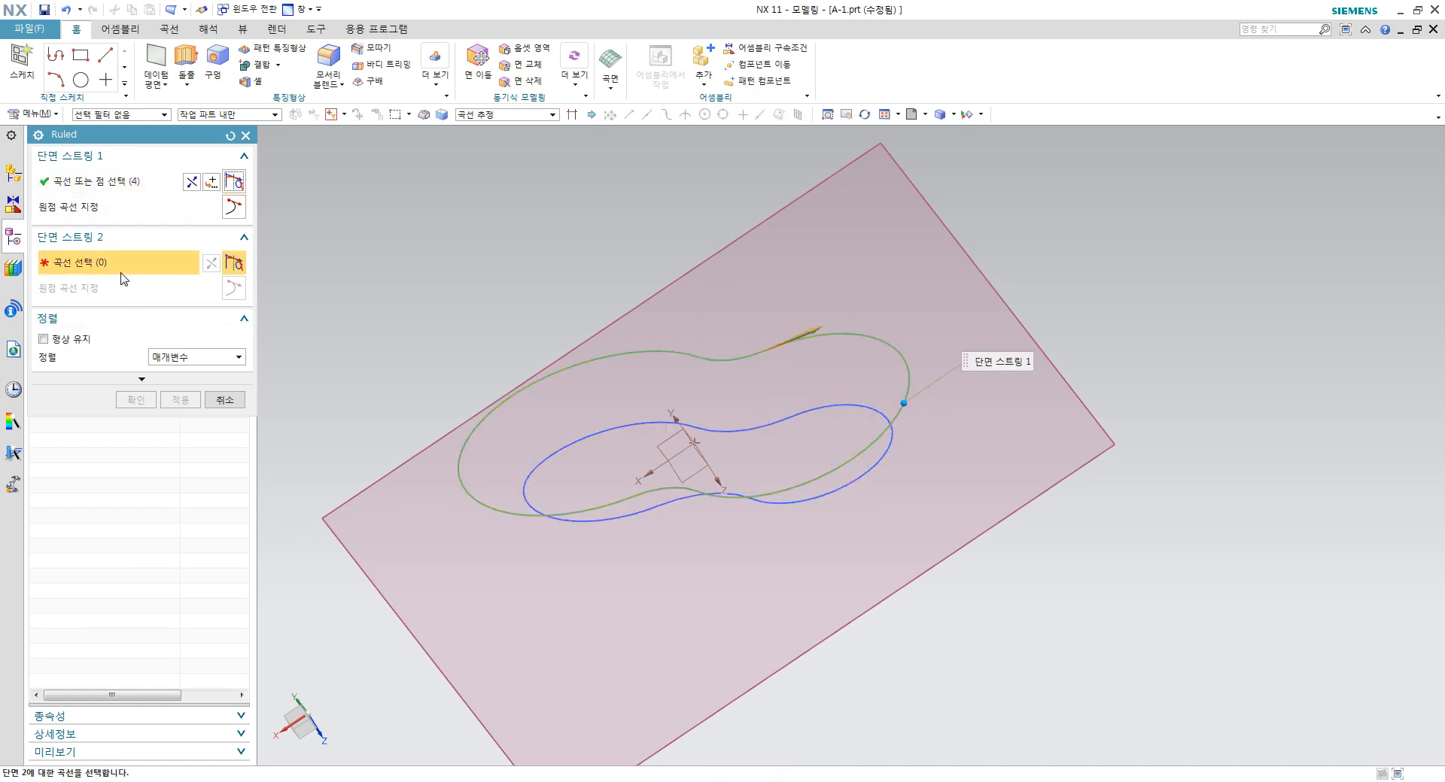
{"action": "left_click", "coordinate": [799, 413]}
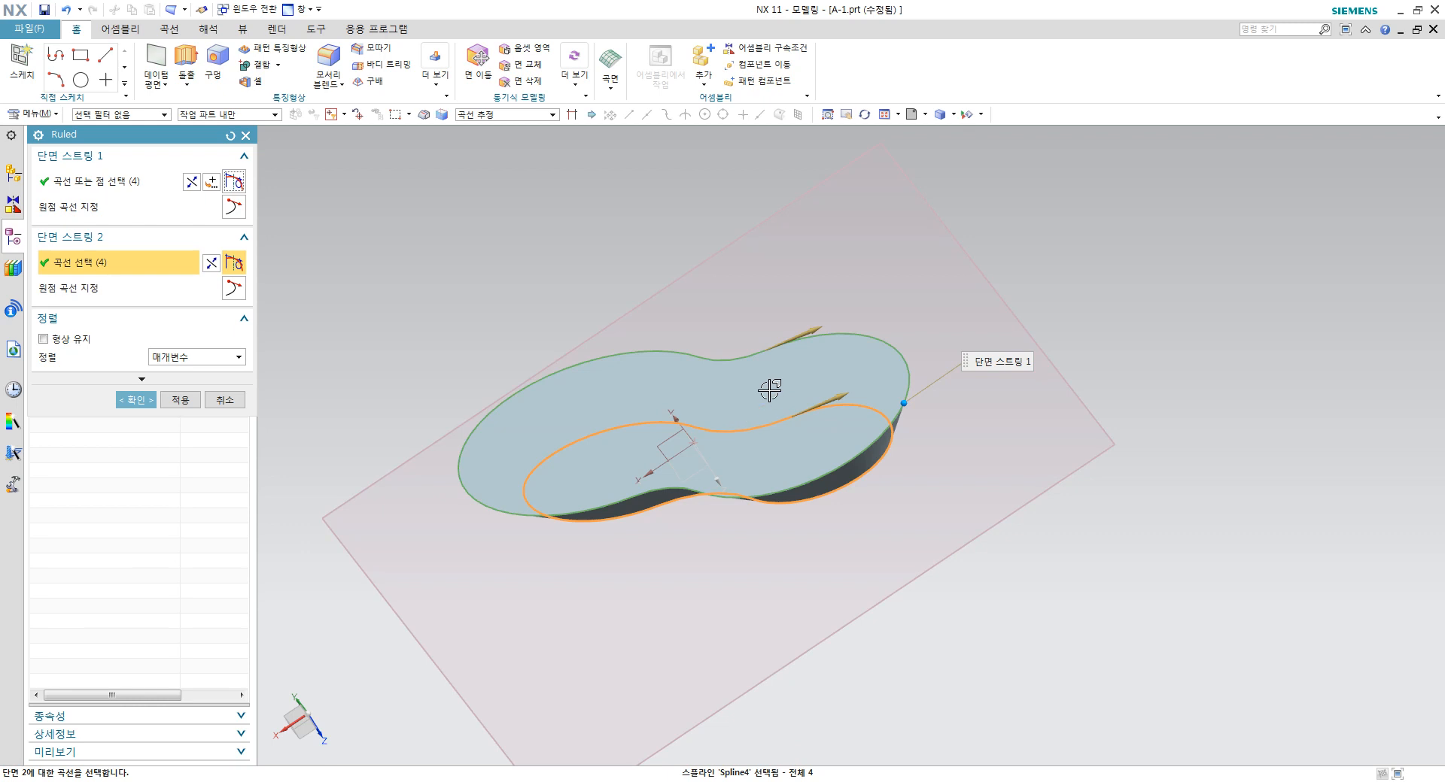
{"action": "middle_click_drag", "start_coordinate": [769, 390], "coordinate": [770, 313]}
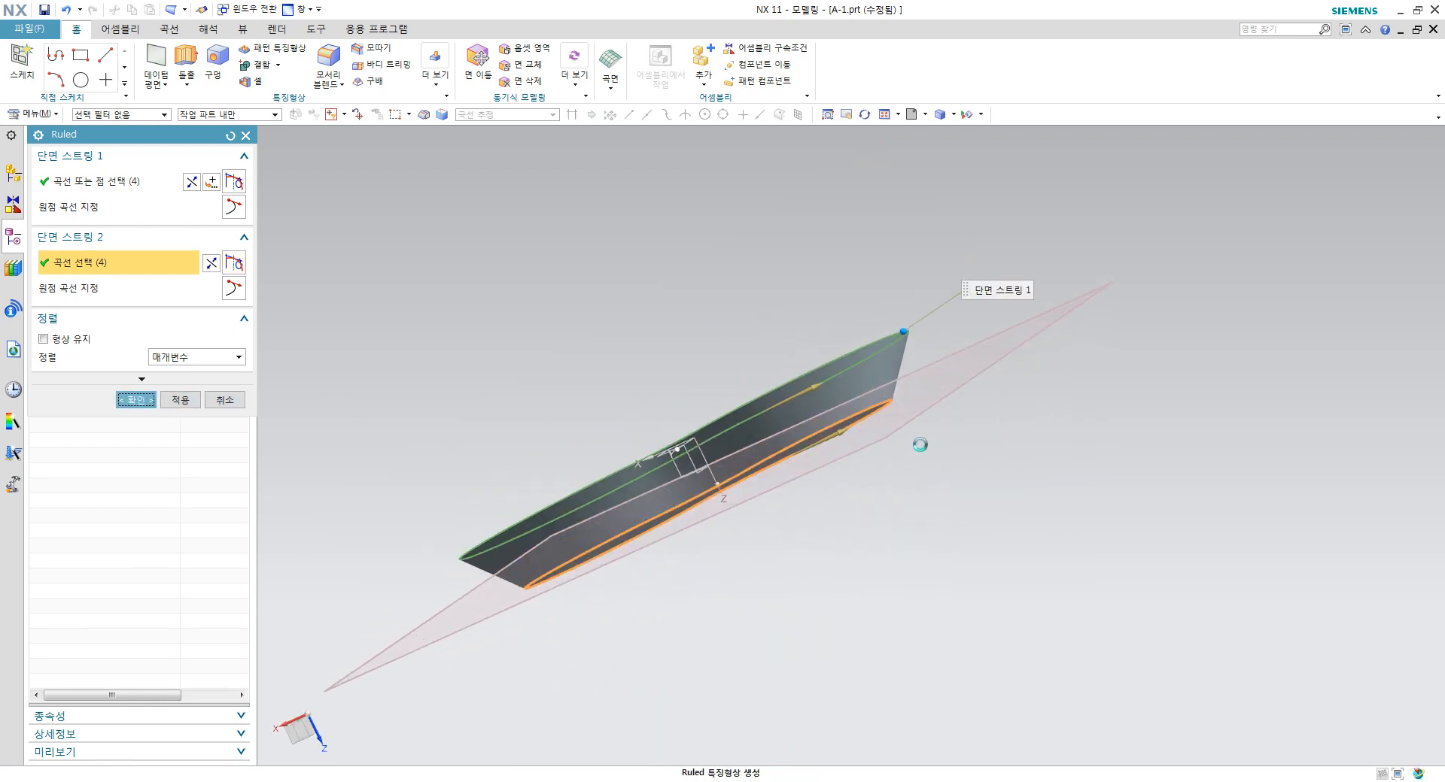
{"action": "middle_click_drag", "start_coordinate": [916, 439], "coordinate": [895, 316]}
Step: Show the hidden extruded block again
{"action": "right_click", "coordinate": [105, 280]}
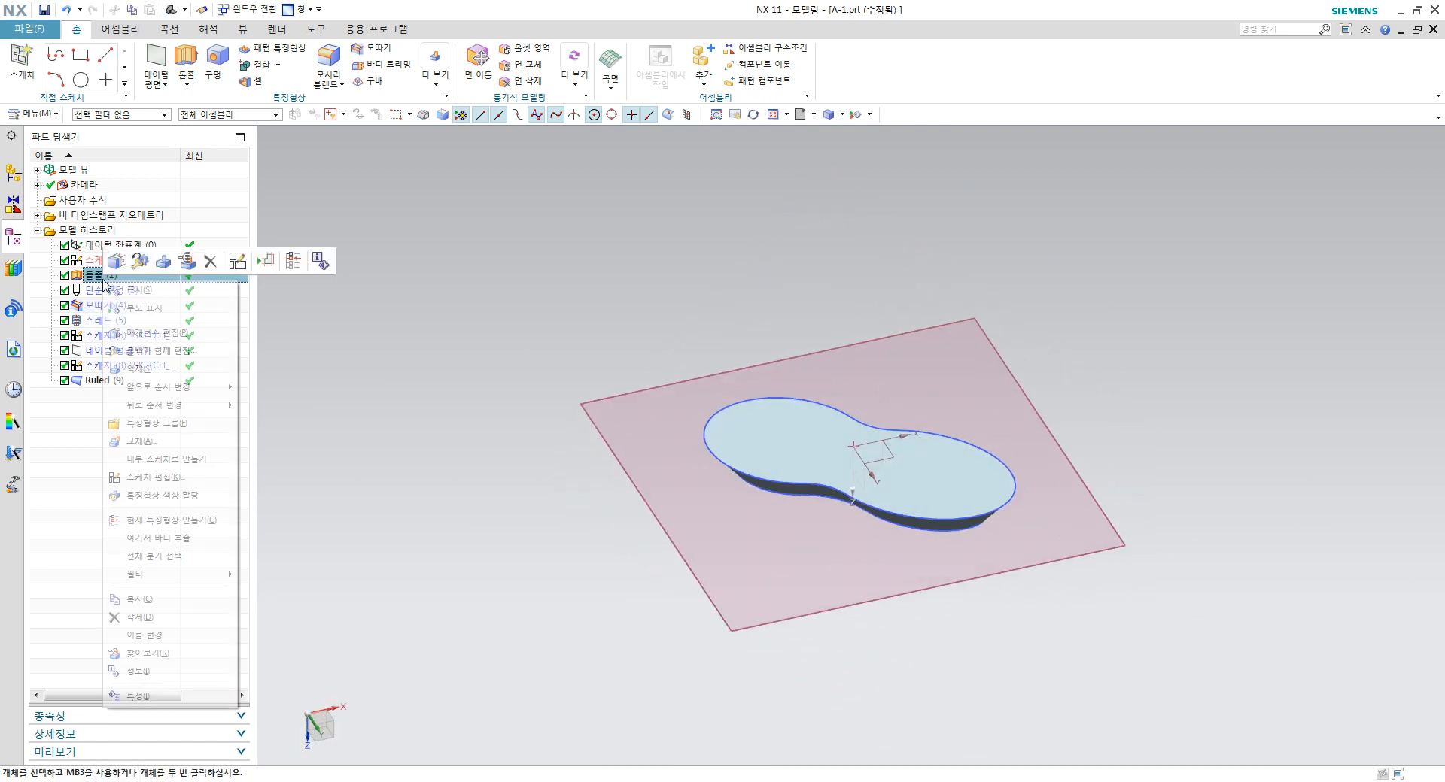
{"action": "left_click", "coordinate": [113, 287]}
{"action": "middle_click_drag", "start_coordinate": [840, 403], "coordinate": [715, 334]}
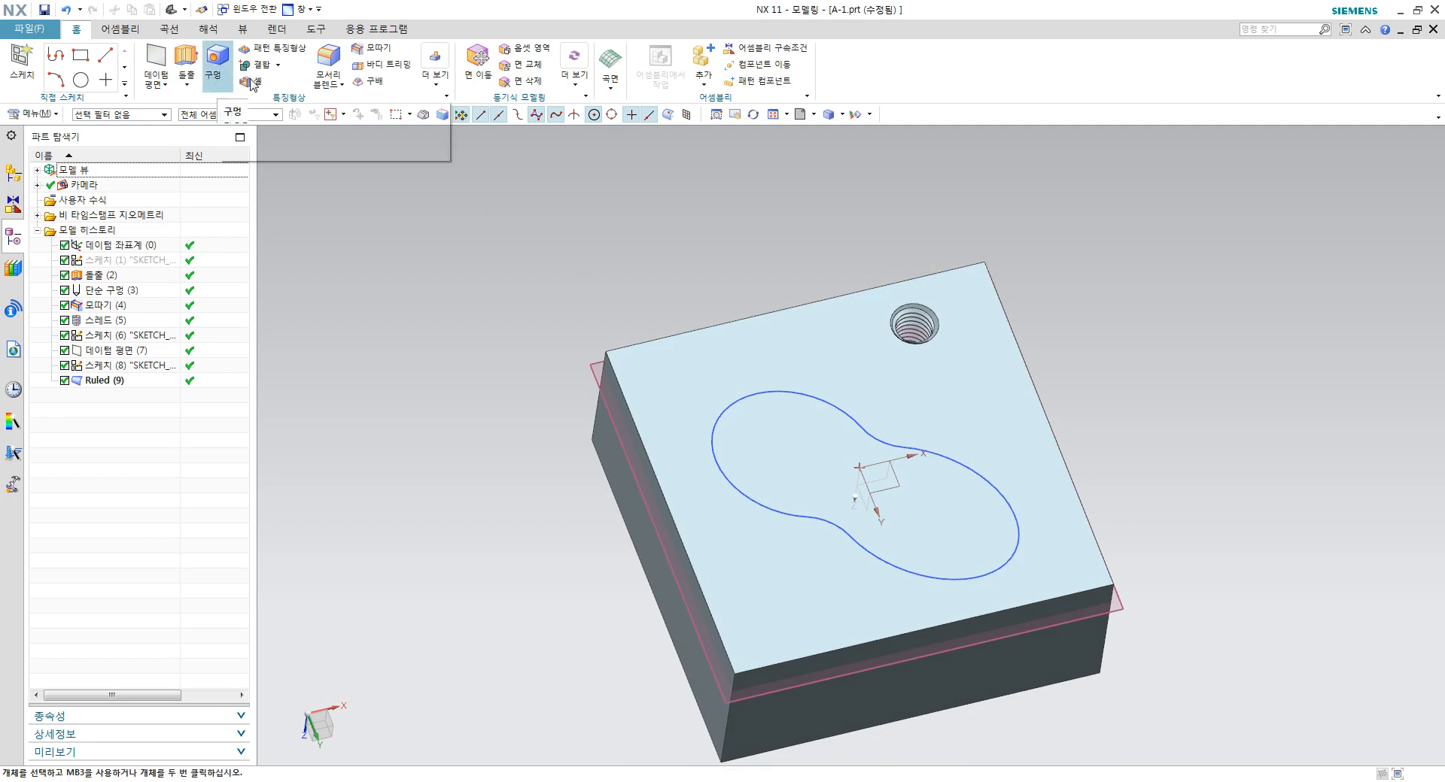
Step: Subtract the ruled body from the block to cut the tapered double-ellipse pocket, keeping neither target nor tool
{"action": "left_click", "coordinate": [278, 65]}
{"action": "left_click", "coordinate": [268, 99]}
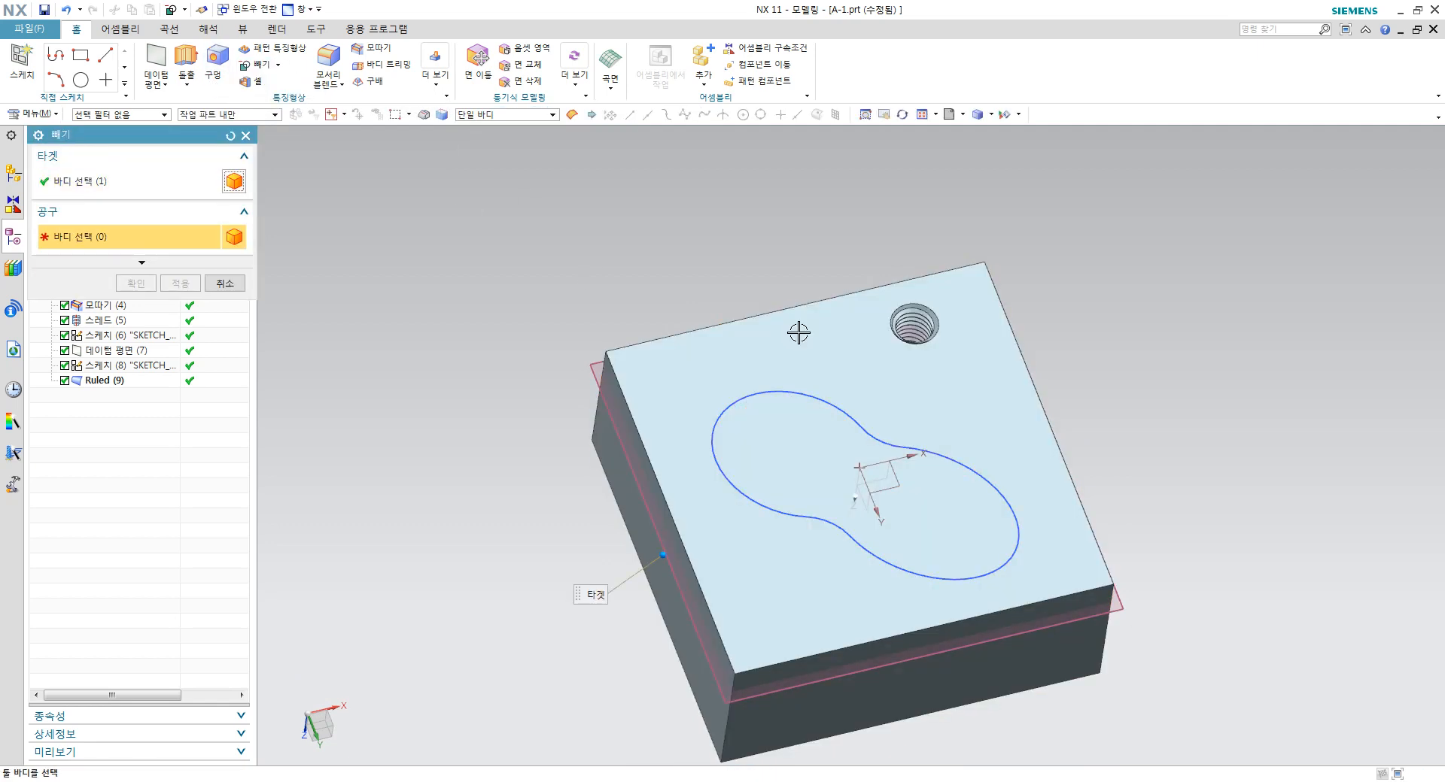
{"action": "left_click", "coordinate": [808, 422]}
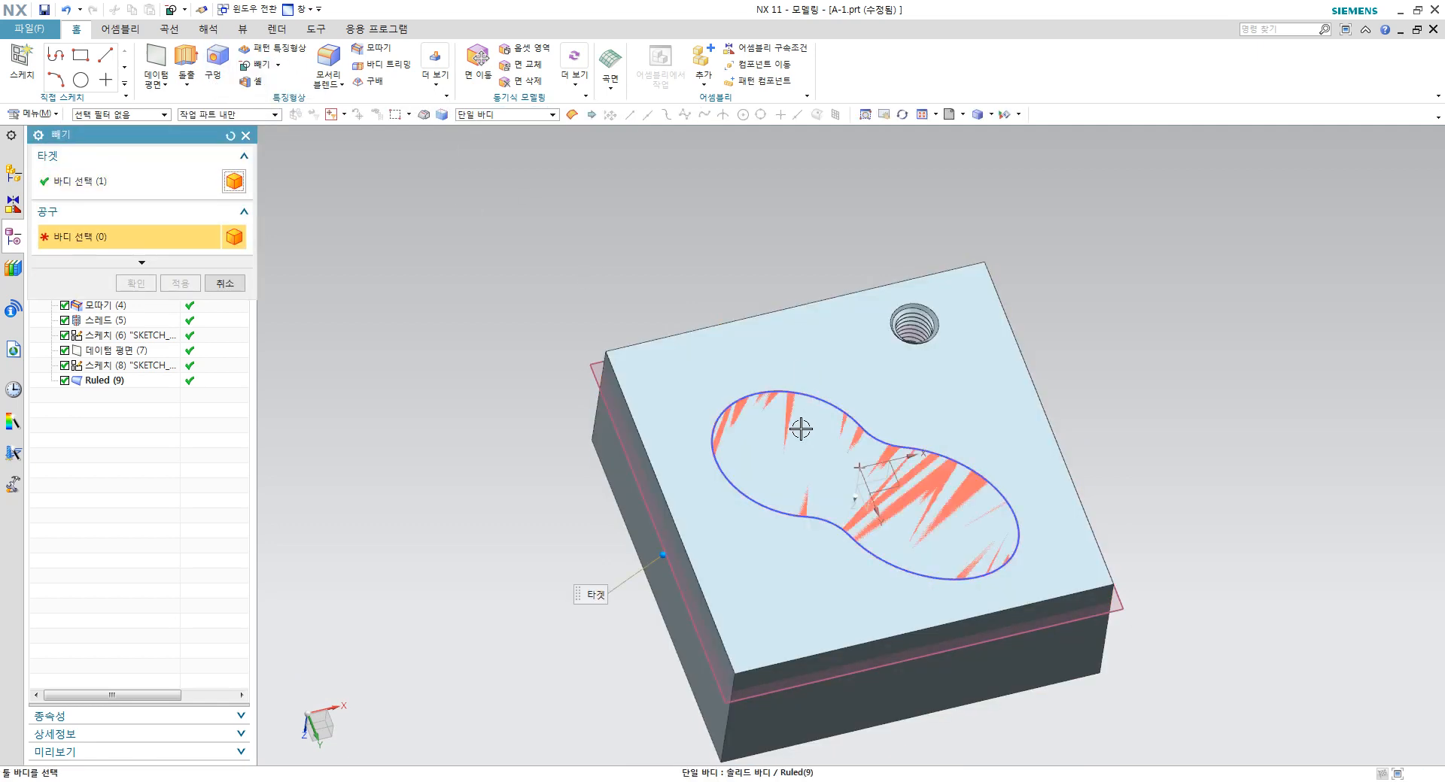
{"action": "left_click", "coordinate": [140, 263]}
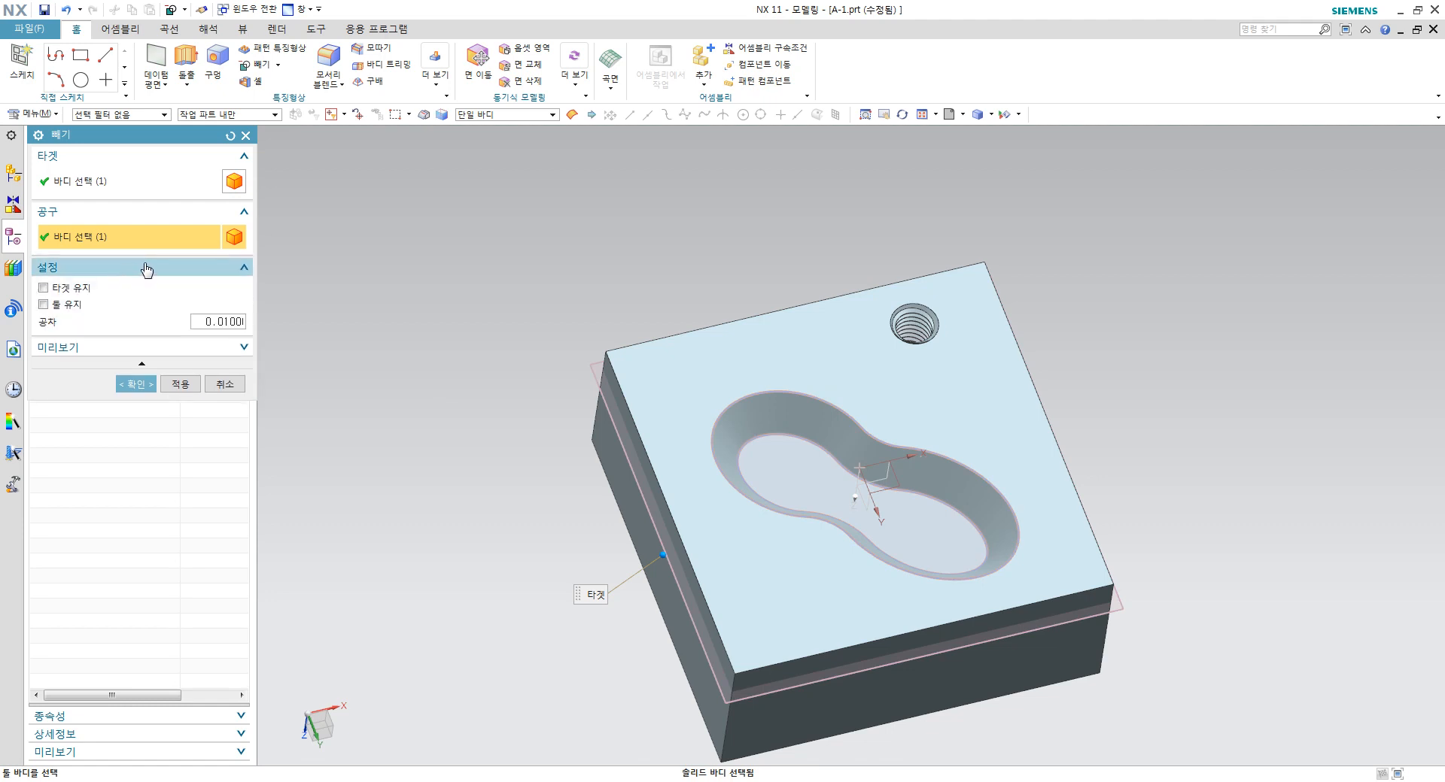
{"action": "left_click", "coordinate": [135, 384]}
Step: Hide the datum plane, the inner and outer pocket outline sketches, and the datum coordinate system
{"action": "middle_click_drag", "start_coordinate": [722, 387], "coordinate": [742, 385]}
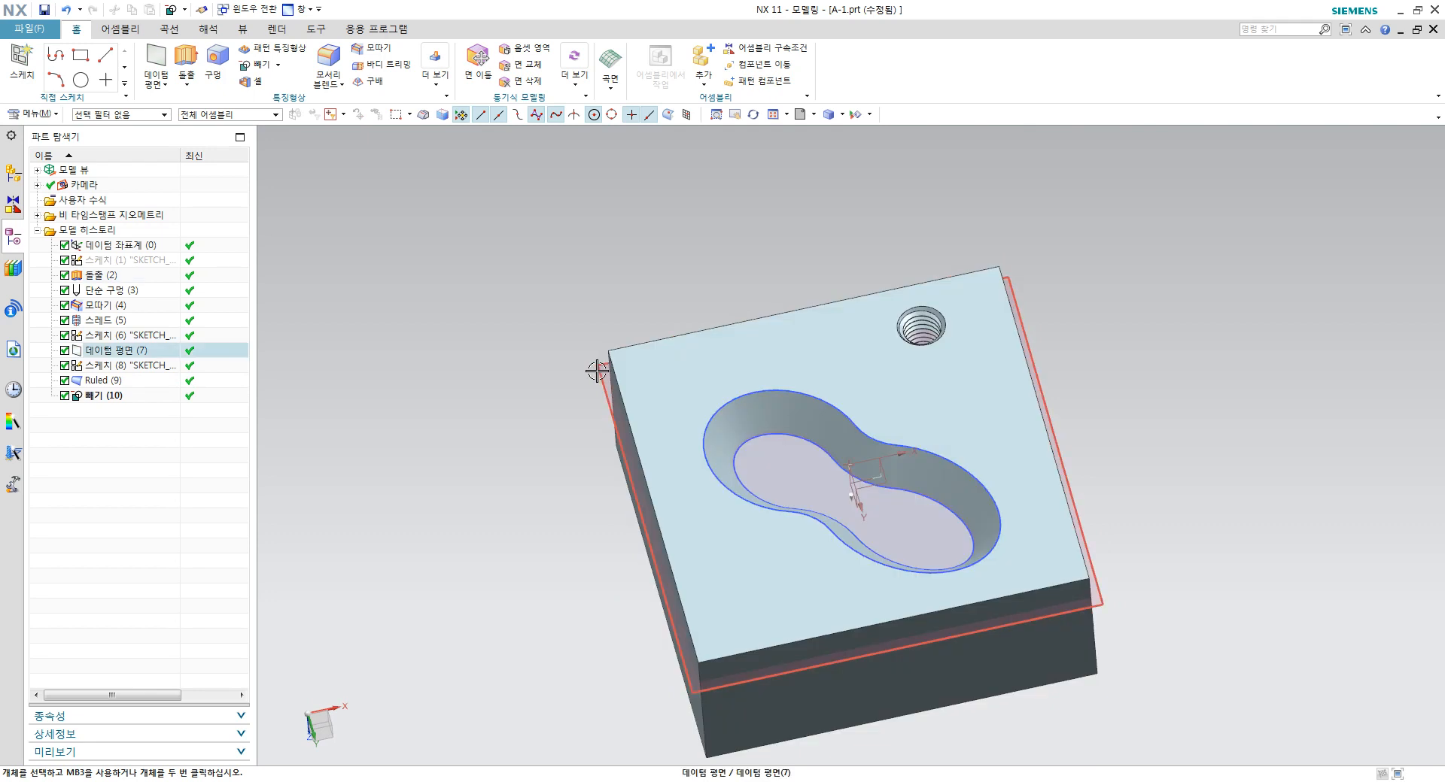
{"action": "right_click", "coordinate": [596, 367]}
{"action": "left_click", "coordinate": [680, 353]}
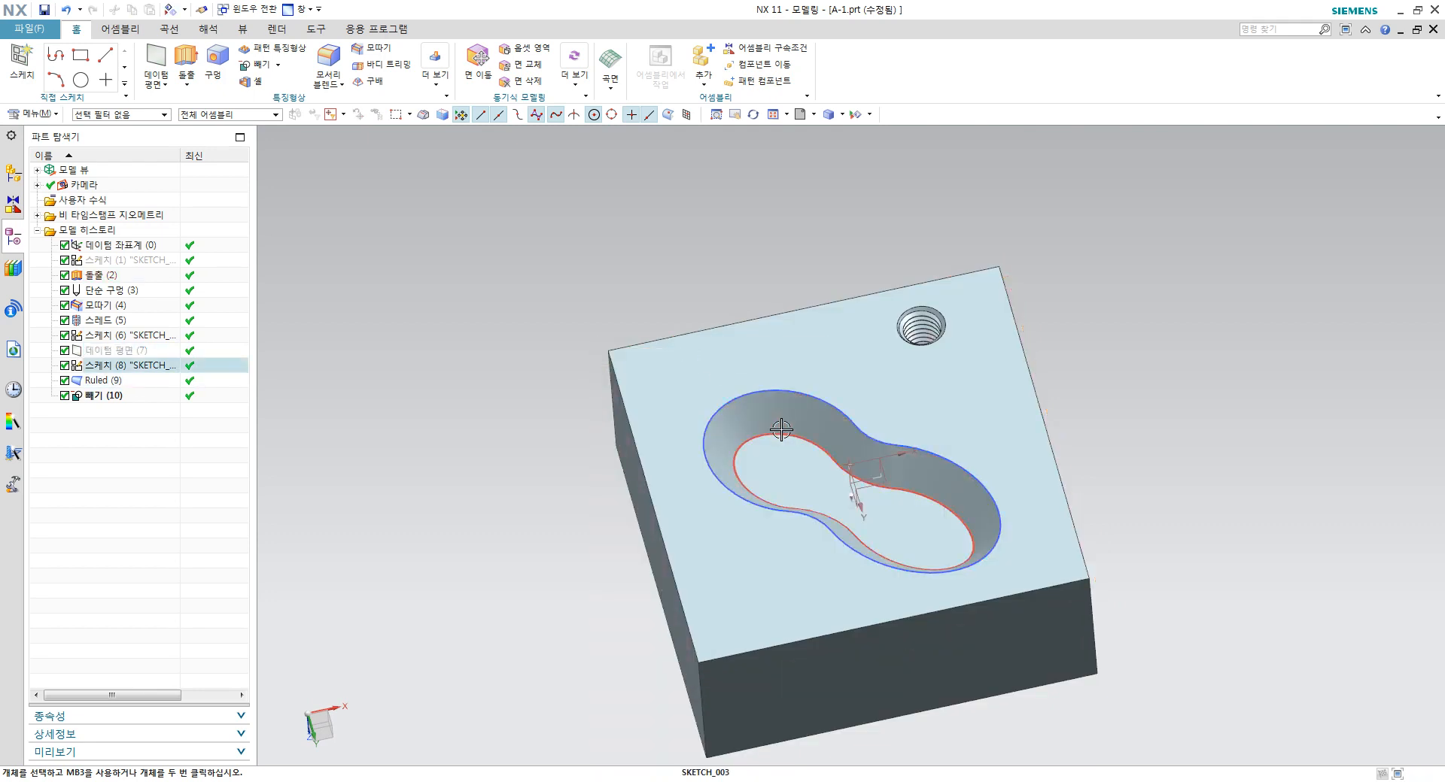
{"action": "right_click", "coordinate": [777, 426]}
{"action": "left_click", "coordinate": [863, 450]}
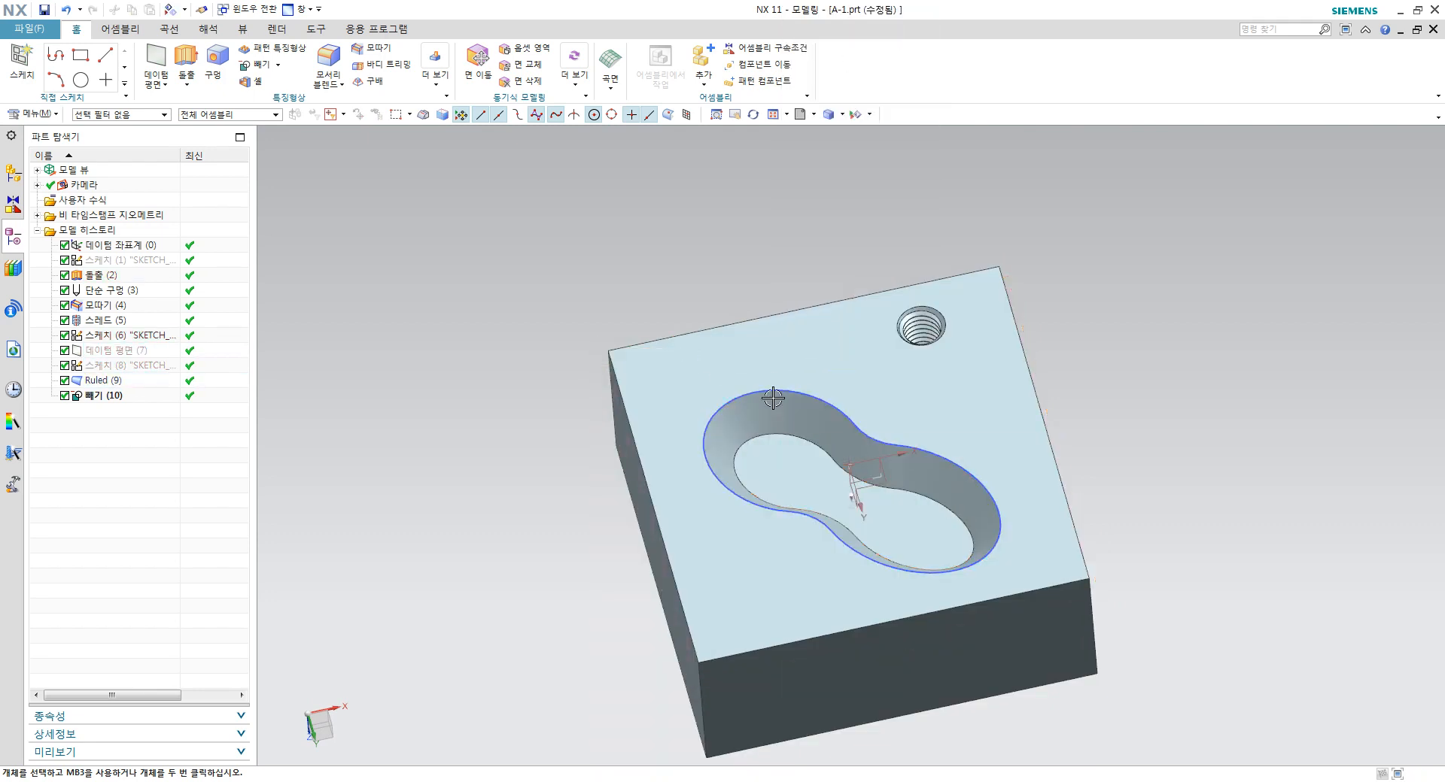
{"action": "right_click", "coordinate": [768, 387]}
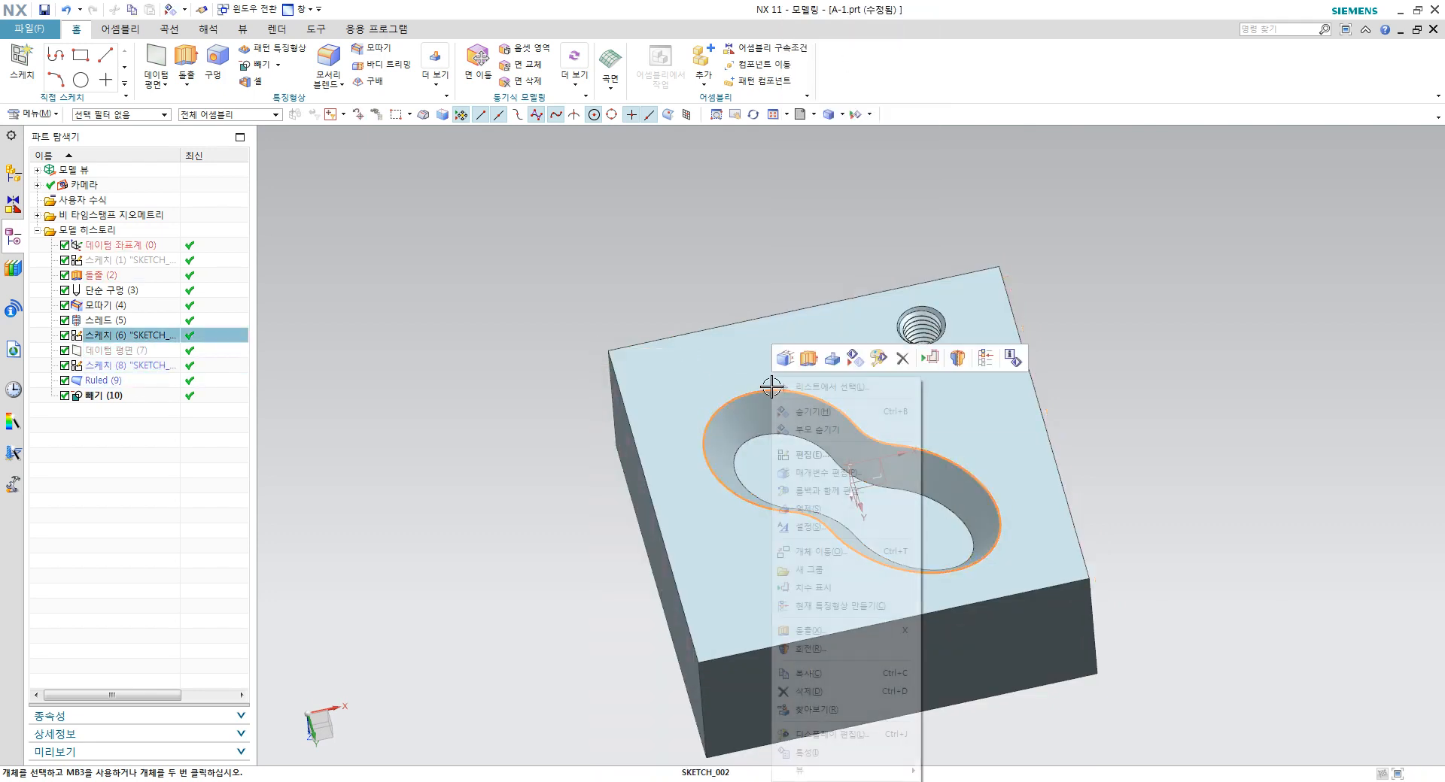
{"action": "left_click", "coordinate": [852, 359]}
{"action": "mouse_move", "coordinate": [968, 478]}
{"action": "middle_mouse_down"}
{"action": "mouse_move", "coordinate": [945, 462]}
{"action": "mouse_move", "coordinate": [945, 490]}
{"action": "middle_mouse_up"}
{"action": "scroll", "coordinate": [877, 474], "scroll_direction": "up", "scroll_amount": 2}
{"action": "right_click", "coordinate": [846, 461]}
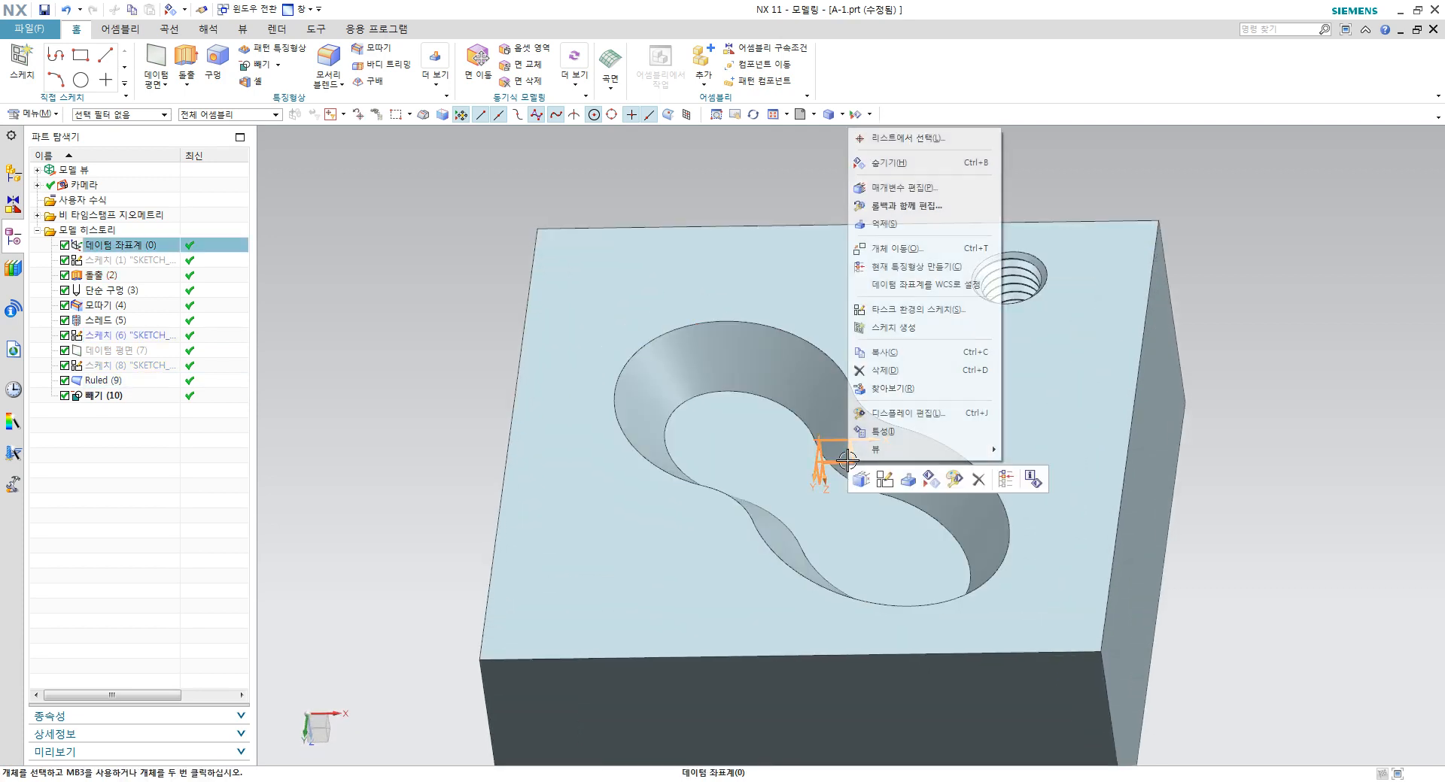
{"action": "left_click", "coordinate": [930, 479]}
{"action": "mouse_move", "coordinate": [970, 491]}
{"action": "middle_mouse_down"}
{"action": "mouse_move", "coordinate": [939, 500]}
{"action": "mouse_move", "coordinate": [961, 494]}
{"action": "middle_mouse_up"}
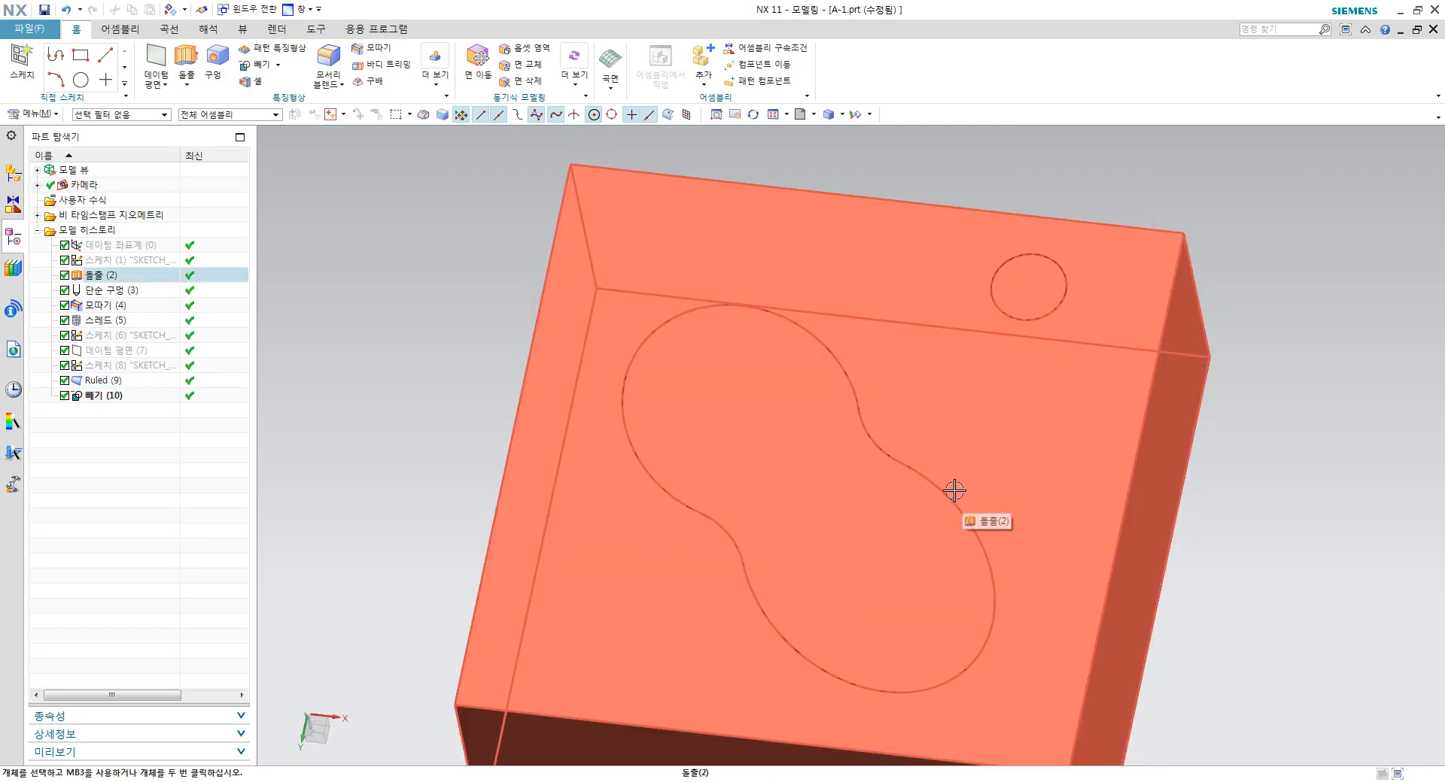
Step: Apply a circular 5 mm edge blend around the pocket's floor edge
{"action": "scroll", "coordinate": [954, 489], "scroll_direction": "down", "scroll_amount": 2}
{"action": "middle_click_drag", "start_coordinate": [954, 490], "coordinate": [897, 439]}
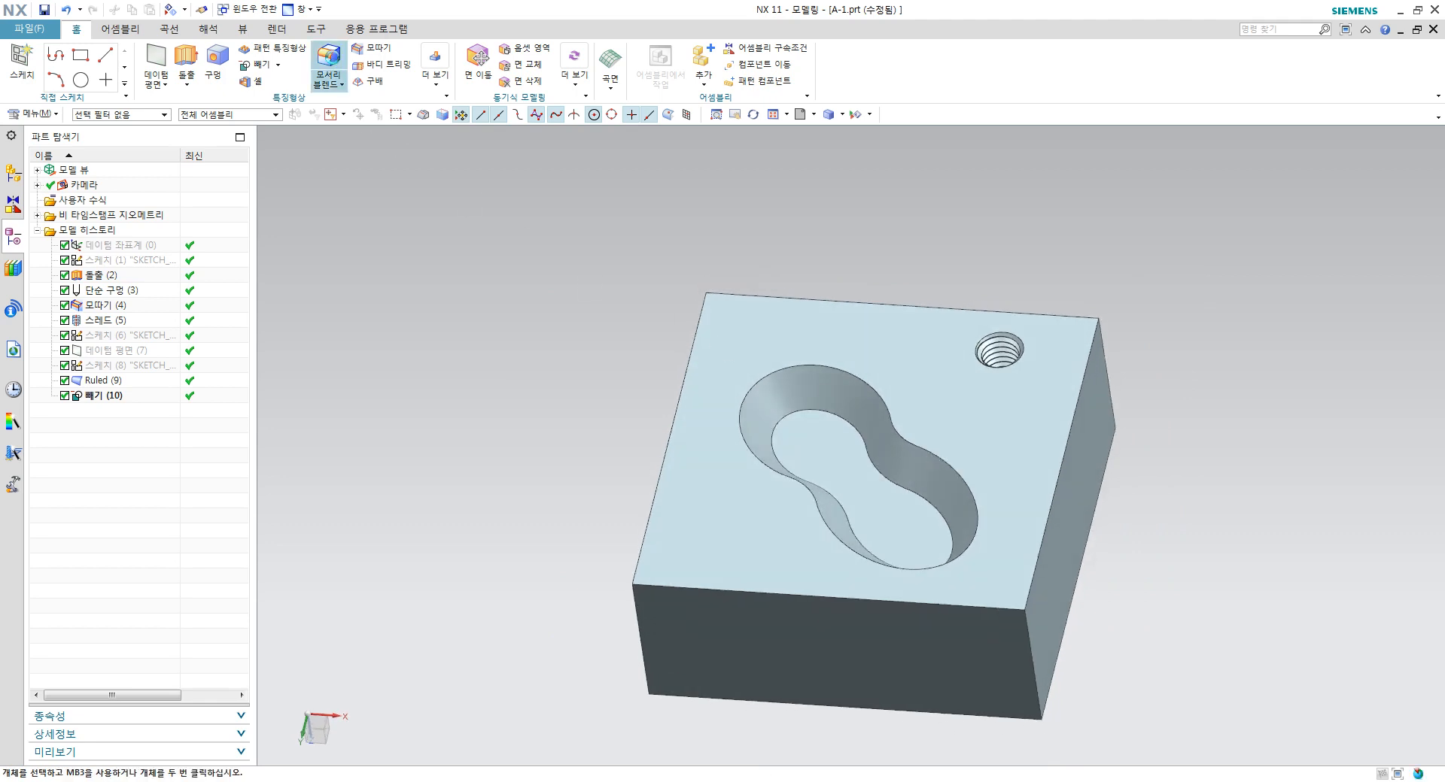
{"action": "left_click", "coordinate": [335, 64]}
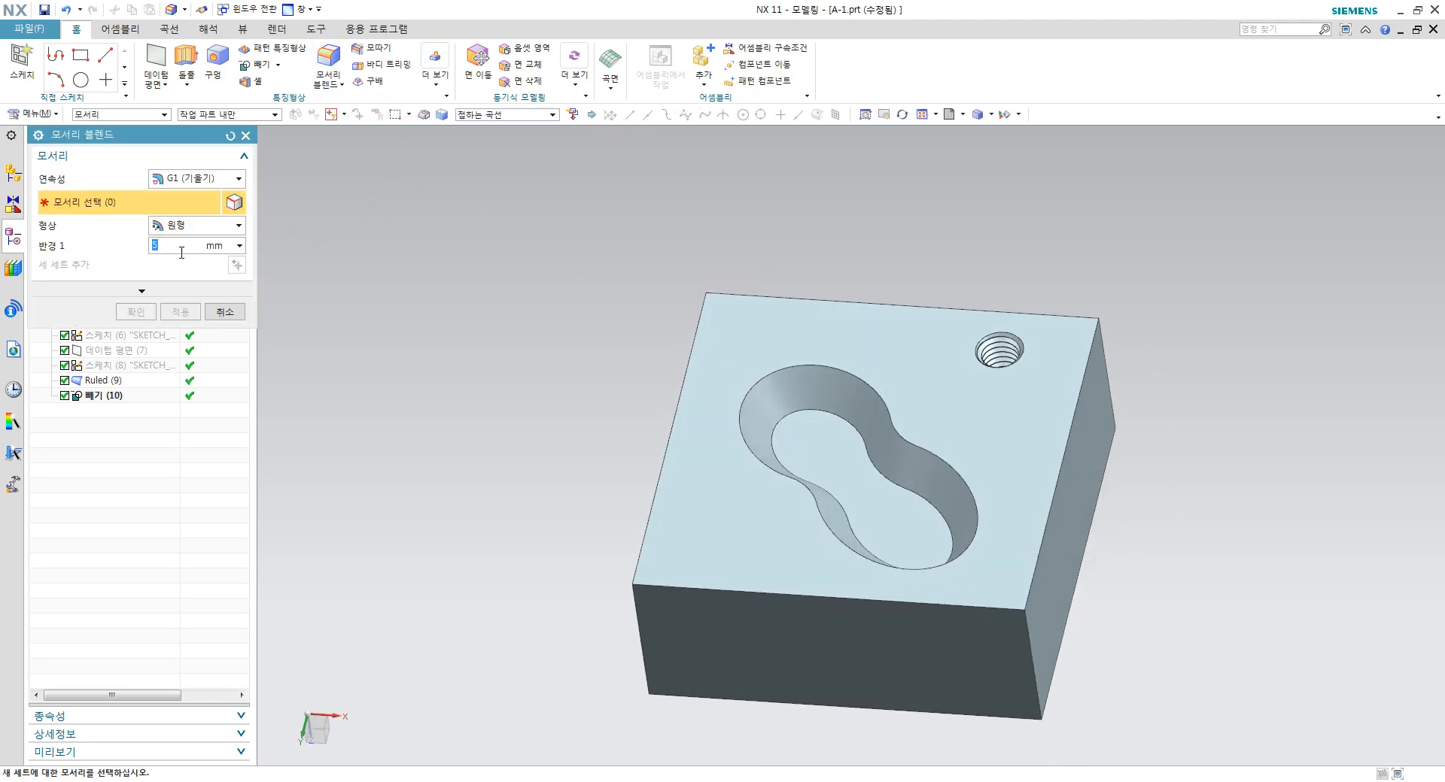
{"action": "left_click", "coordinate": [828, 412]}
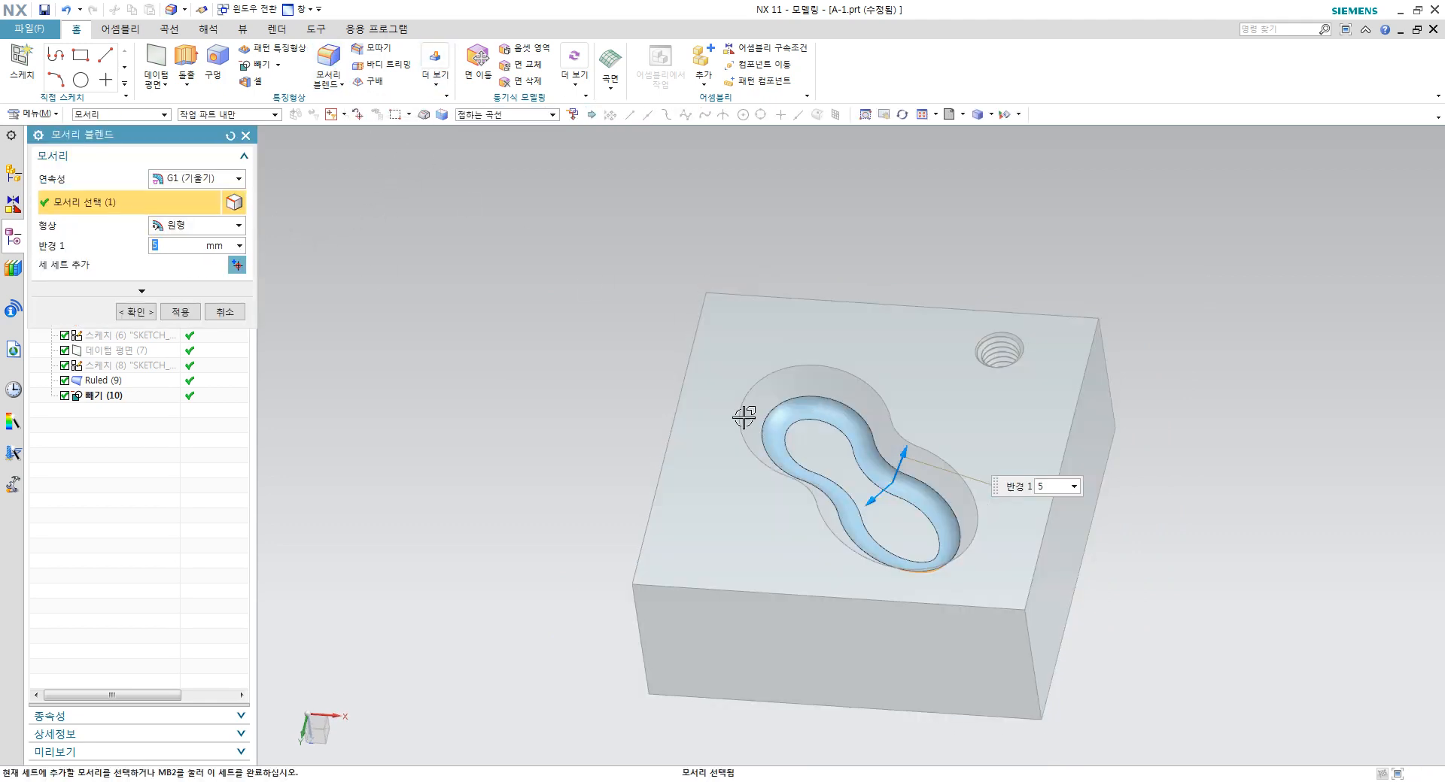
{"action": "left_click", "coordinate": [137, 320]}
Step: Change the display color of the whole solid body to Magenta
{"action": "middle_click_drag", "start_coordinate": [964, 361], "coordinate": [970, 408]}
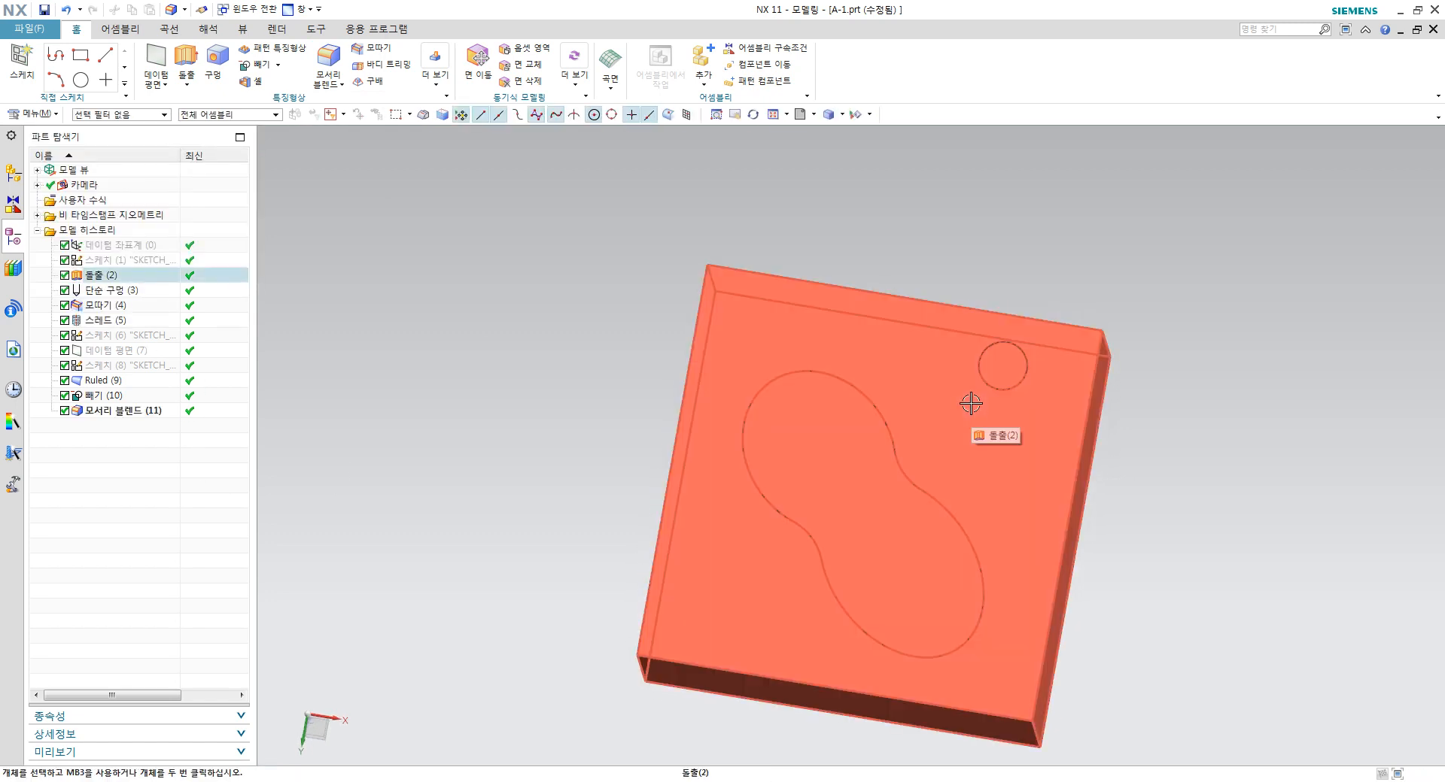
{"action": "middle_click_drag", "start_coordinate": [970, 473], "coordinate": [951, 366]}
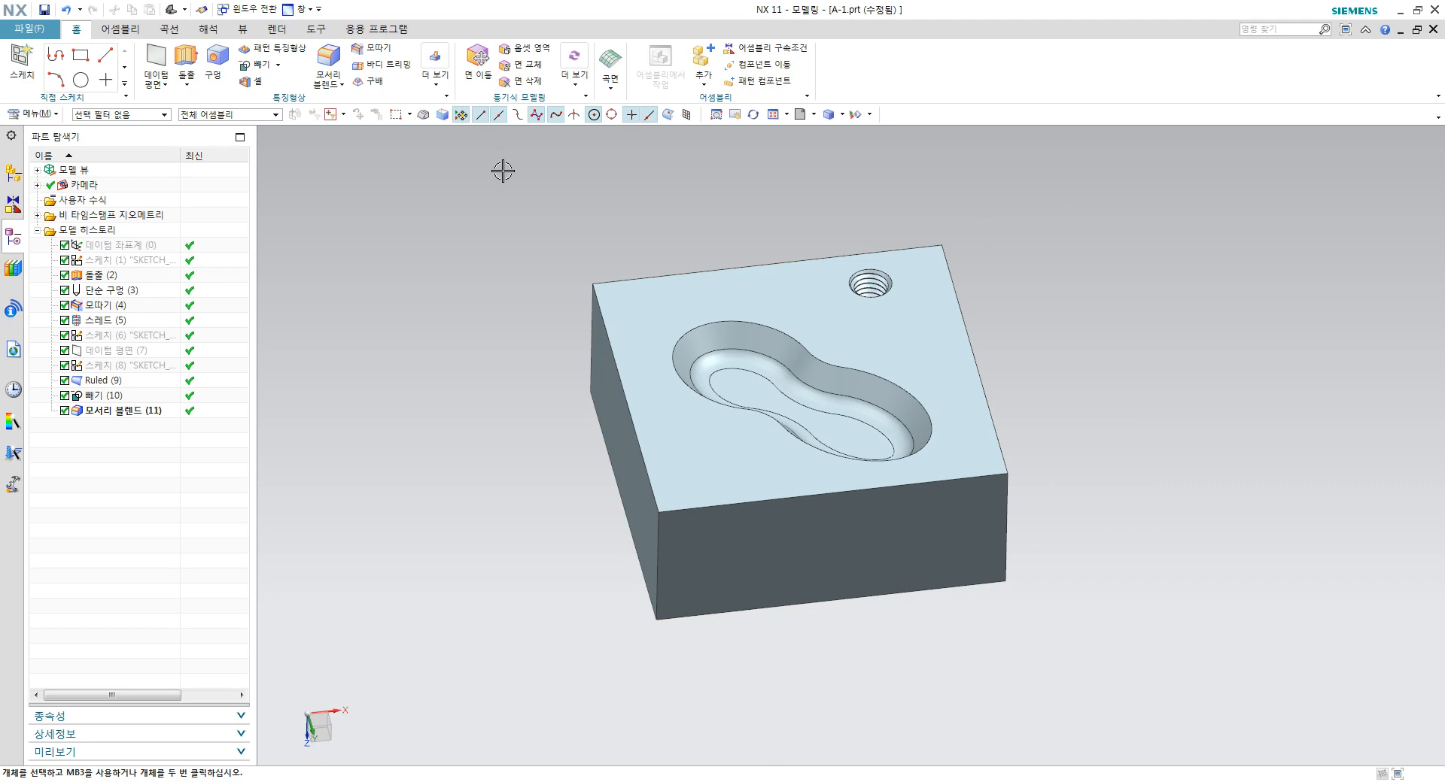
{"action": "left_click", "coordinate": [242, 29]}
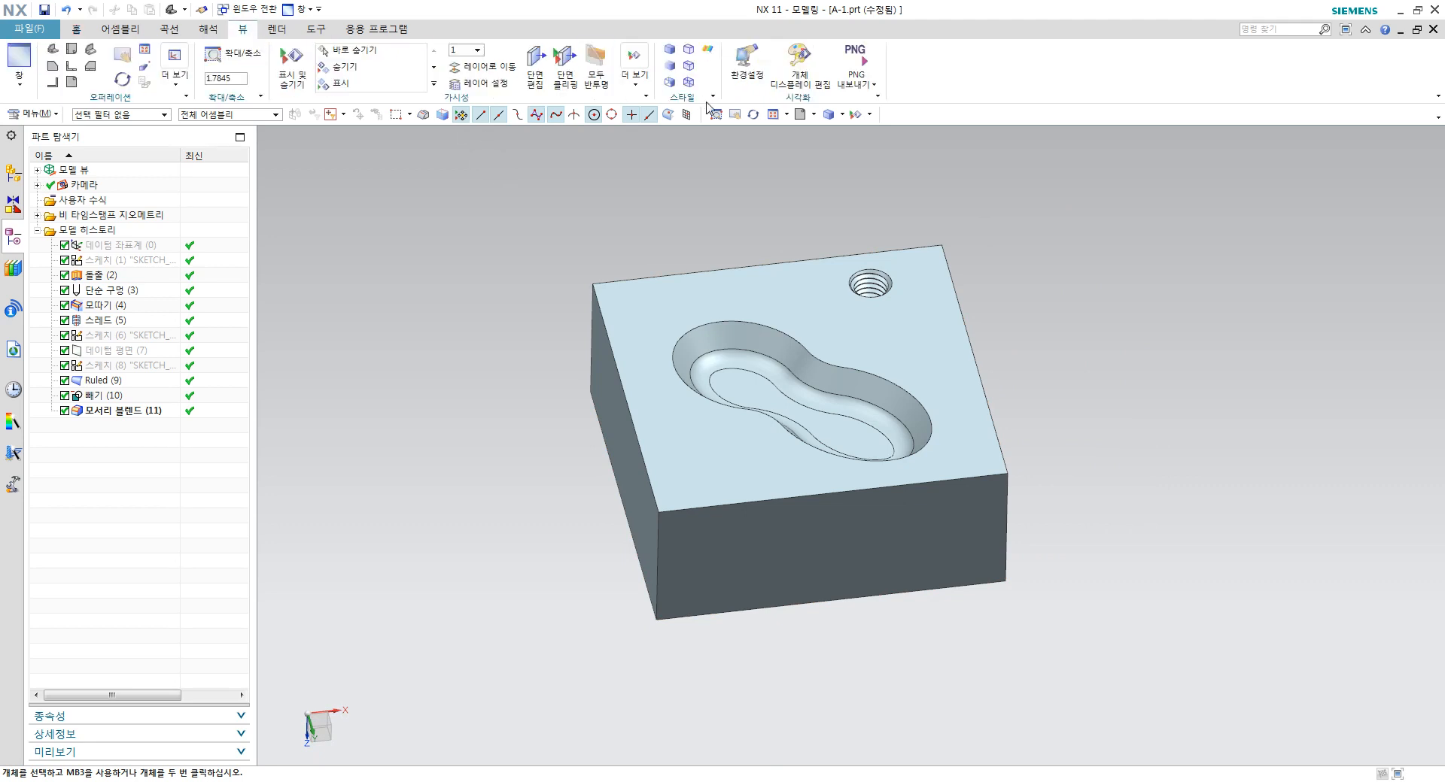
{"action": "left_click", "coordinate": [799, 61]}
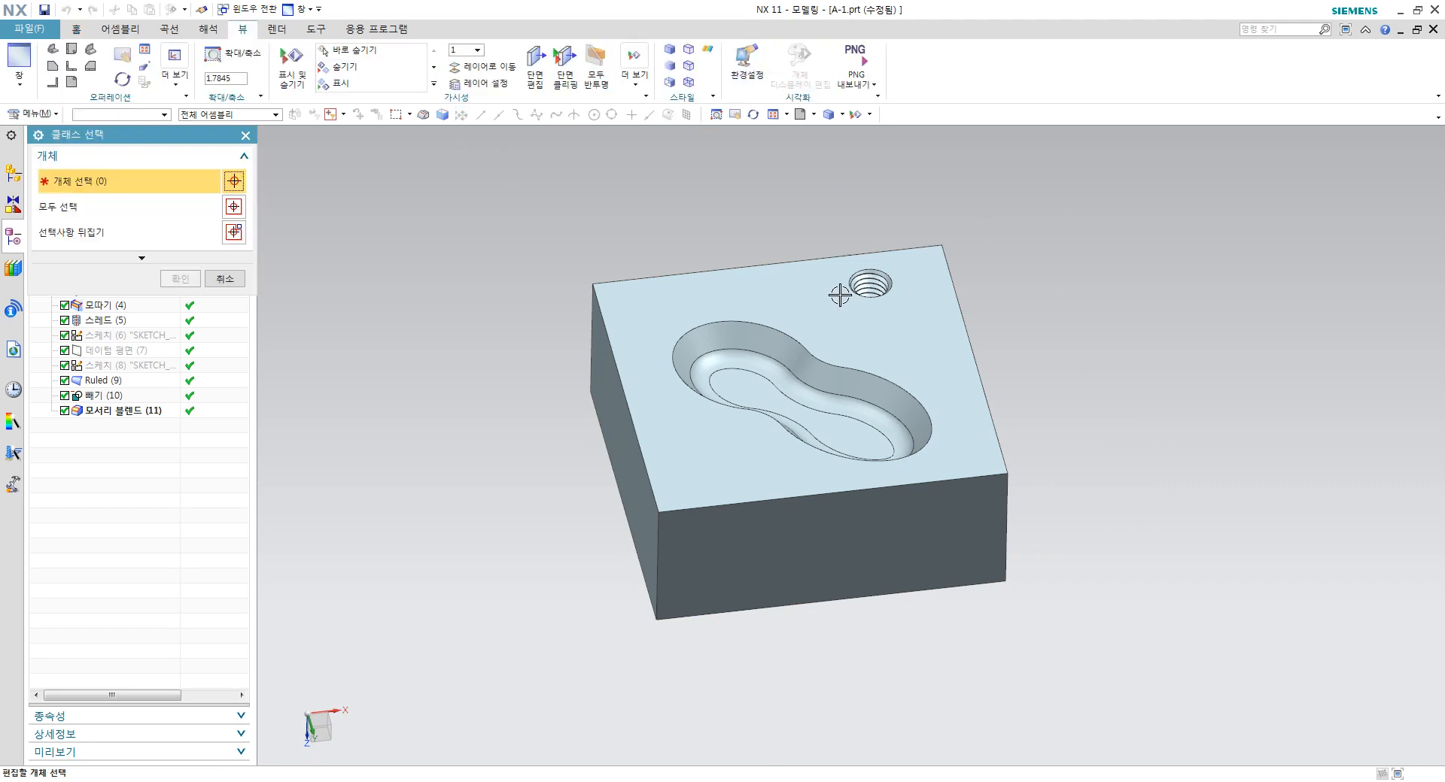
{"action": "left_click", "coordinate": [820, 300]}
{"action": "middle_click", "coordinate": [567, 236]}
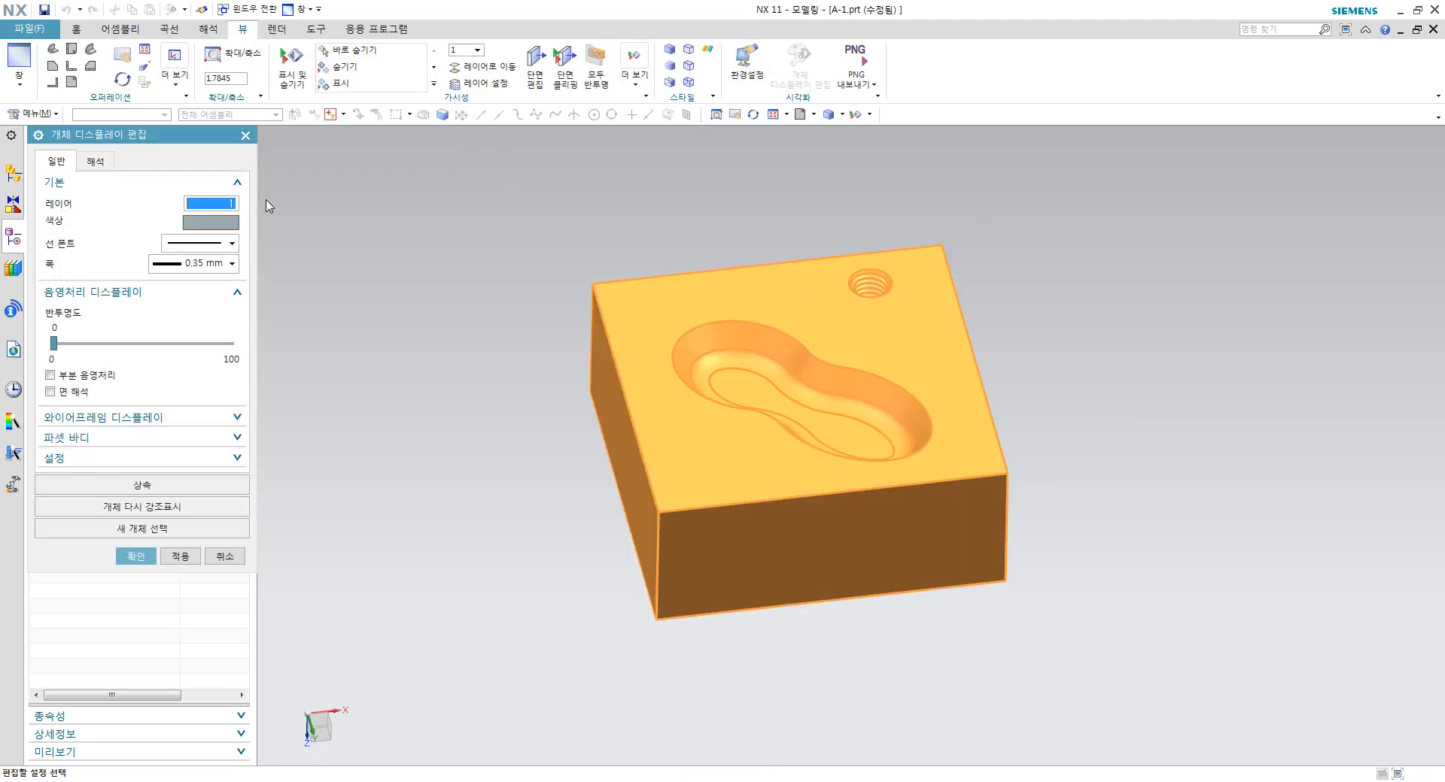
{"action": "left_click", "coordinate": [185, 223]}
{"action": "left_click", "coordinate": [68, 179]}
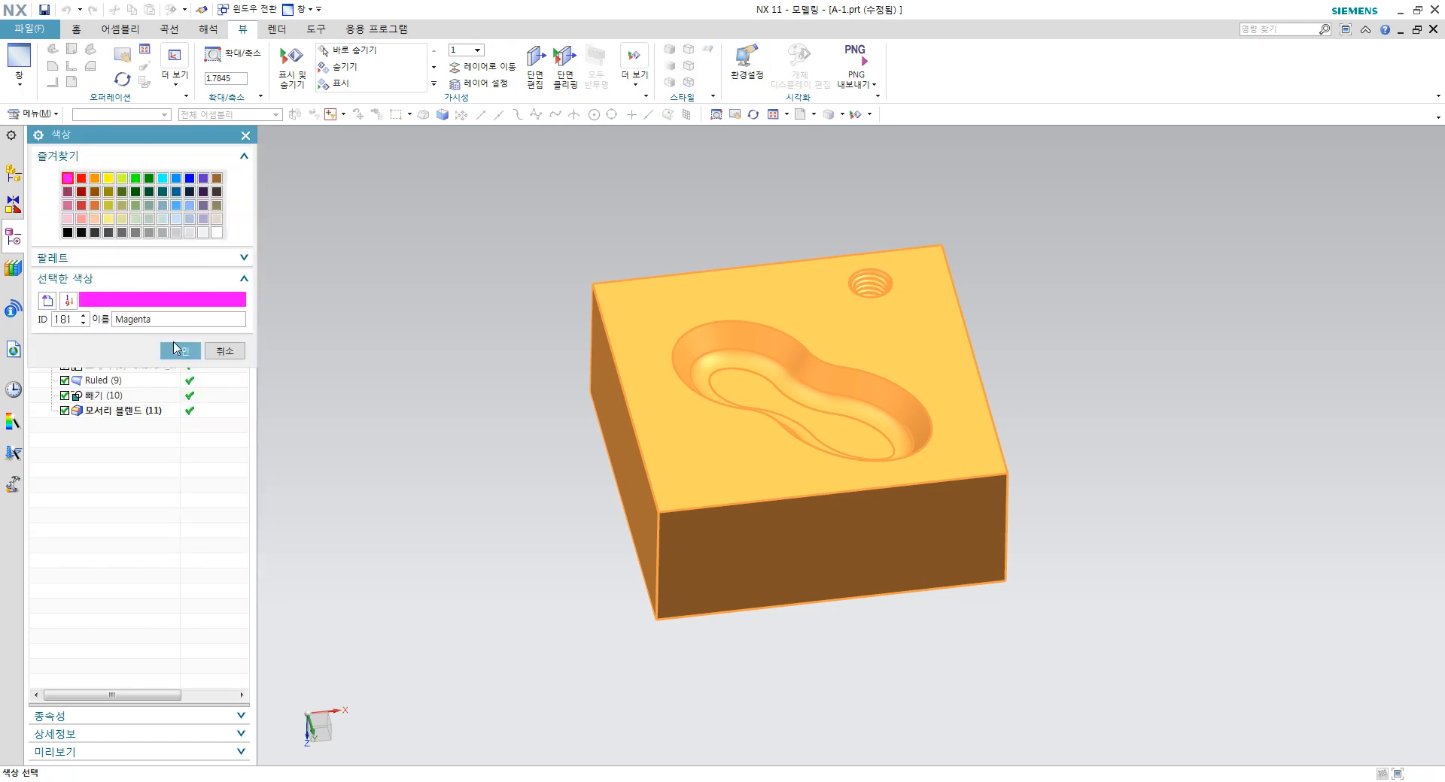
{"action": "left_click", "coordinate": [180, 351]}
{"action": "left_click", "coordinate": [136, 557]}
Step: Start an on-face text on the block's side face along its bottom edge, reversing the direction so it reads upright on the face
{"action": "middle_click_drag", "start_coordinate": [745, 493], "coordinate": [903, 459]}
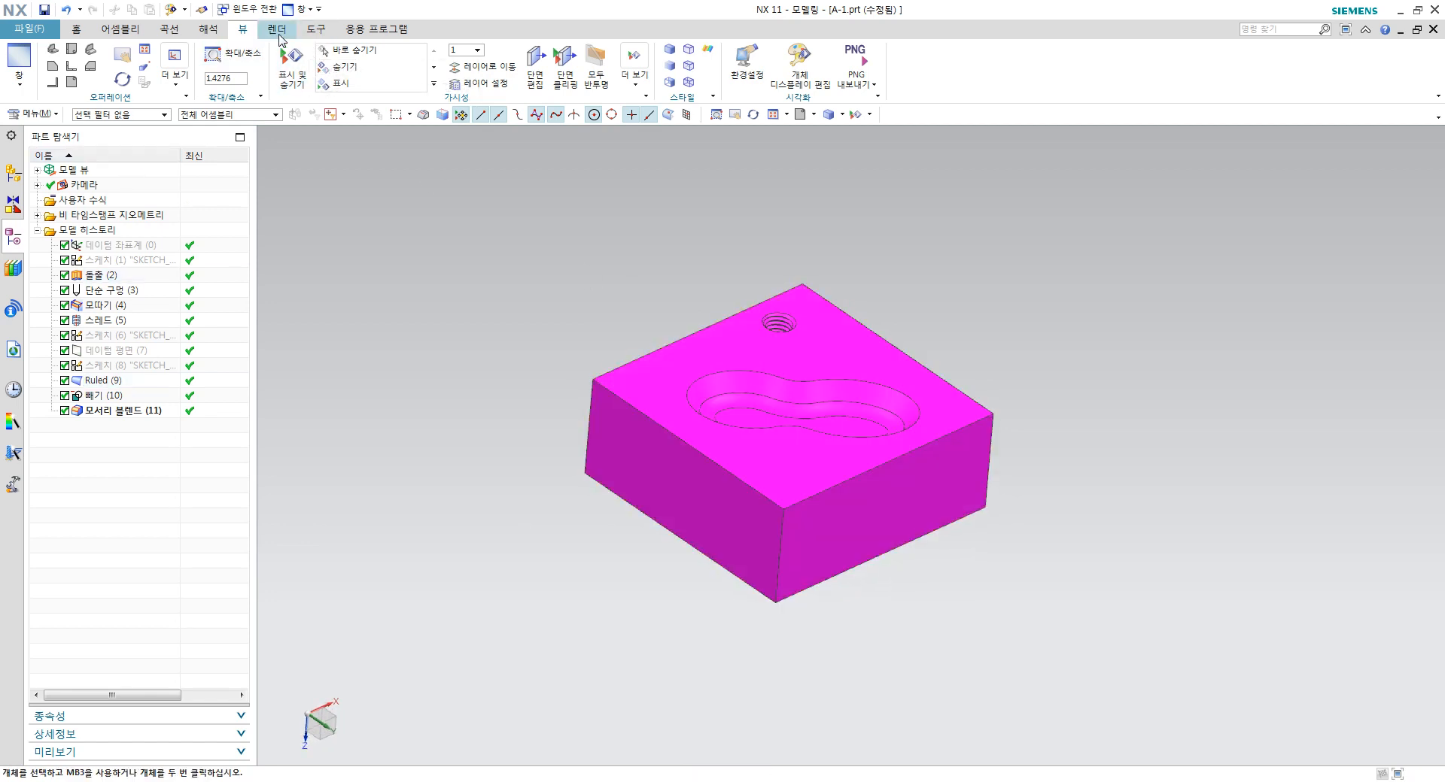
{"action": "left_click", "coordinate": [170, 30]}
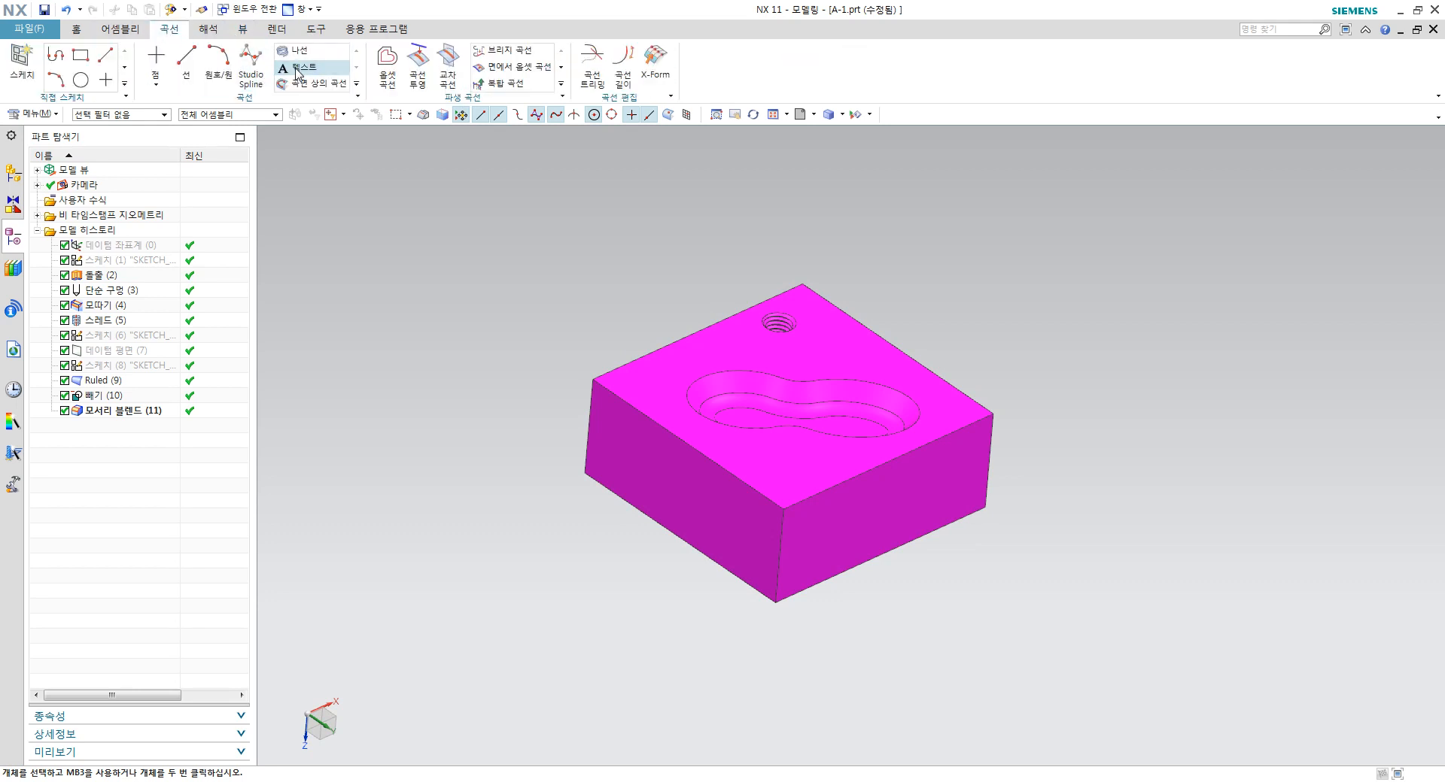
{"action": "left_click", "coordinate": [135, 181]}
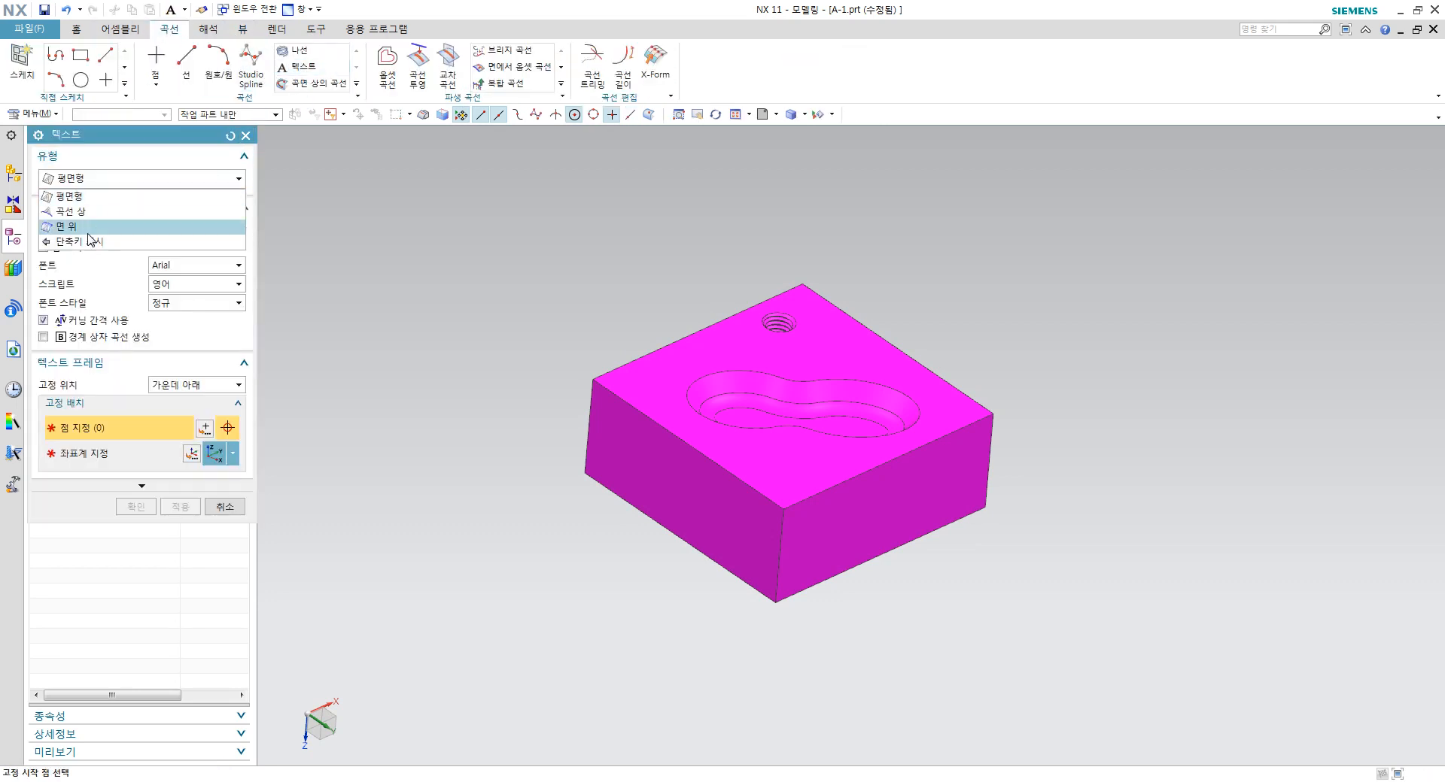
{"action": "left_click", "coordinate": [91, 228]}
{"action": "scroll", "coordinate": [666, 458], "scroll_direction": "up", "scroll_amount": 3}
{"action": "middle_click_drag", "start_coordinate": [681, 467], "coordinate": [682, 440]}
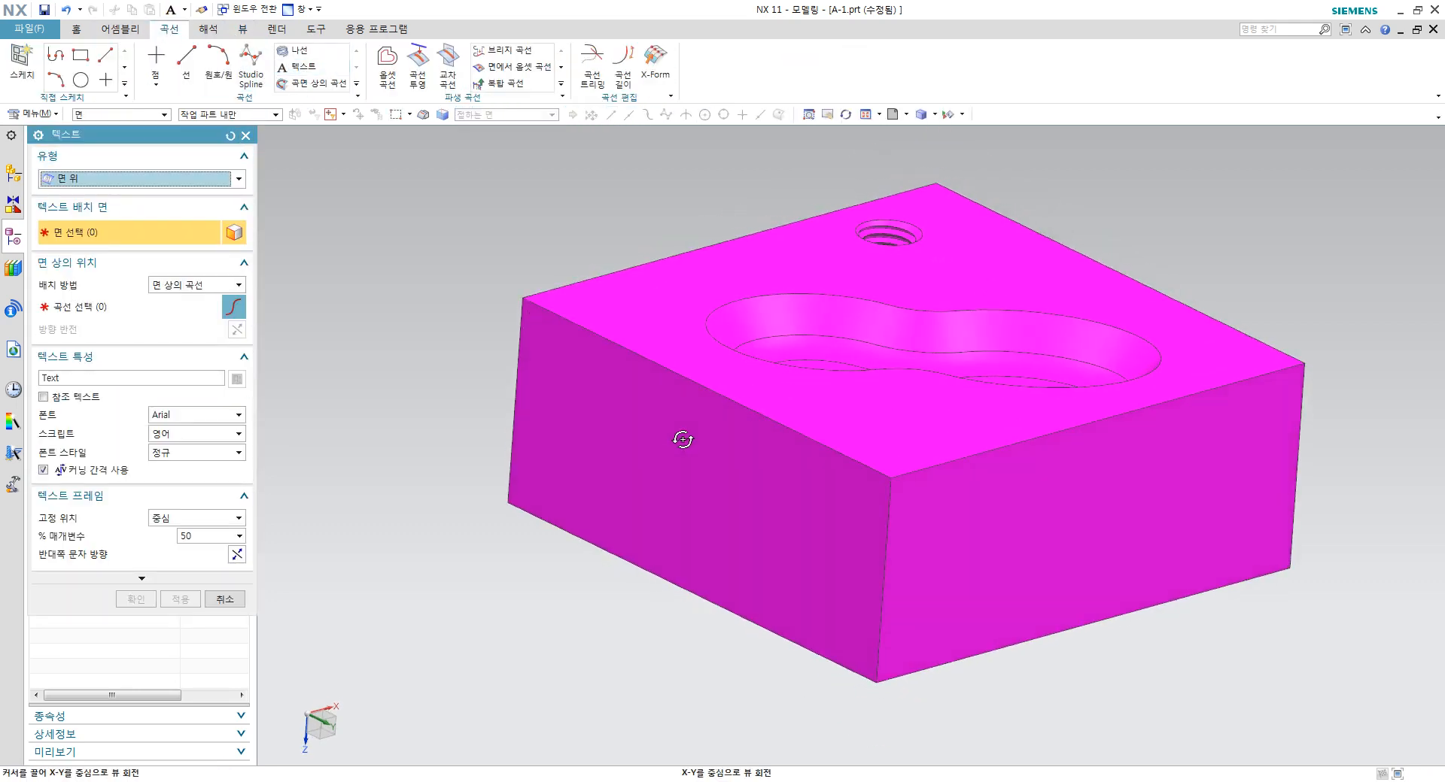
{"action": "left_click", "coordinate": [693, 490]}
{"action": "left_click", "coordinate": [730, 615]}
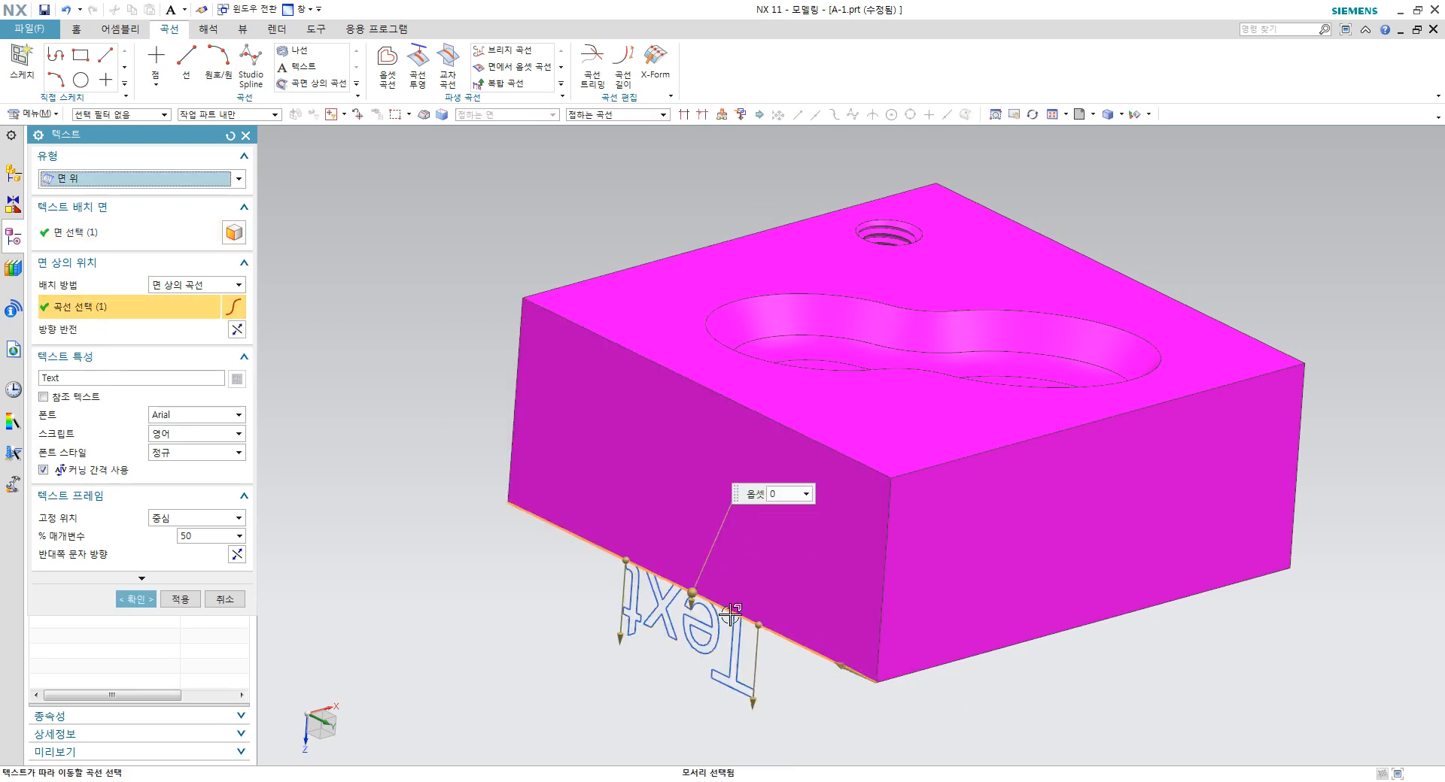
{"action": "left_click", "coordinate": [236, 331]}
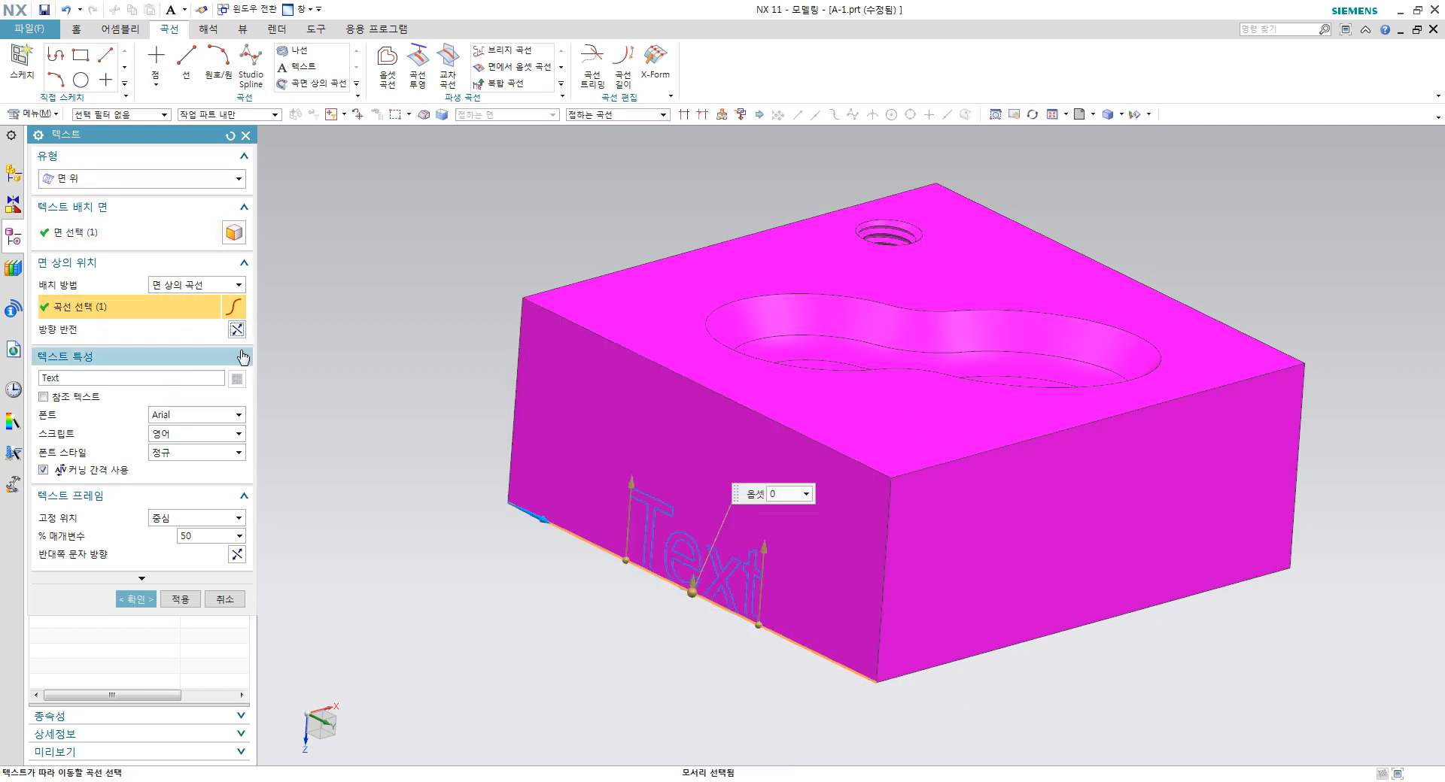
Step: Set the text content to "컴퓨터응용가공산업기사 실기1"
{"action": "type", "text": "ZJ"}
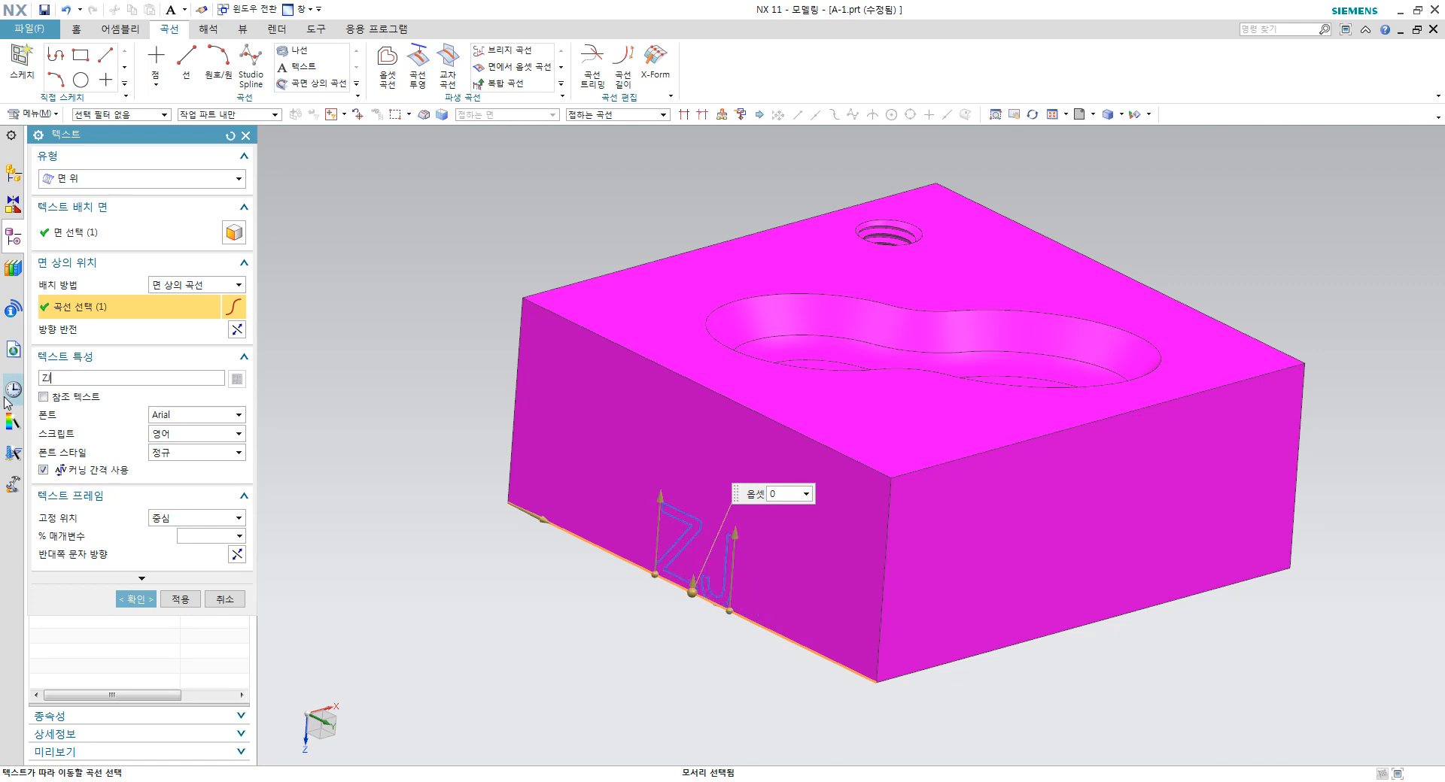
{"action": "type", "text": "컴퓨터응용가고"}
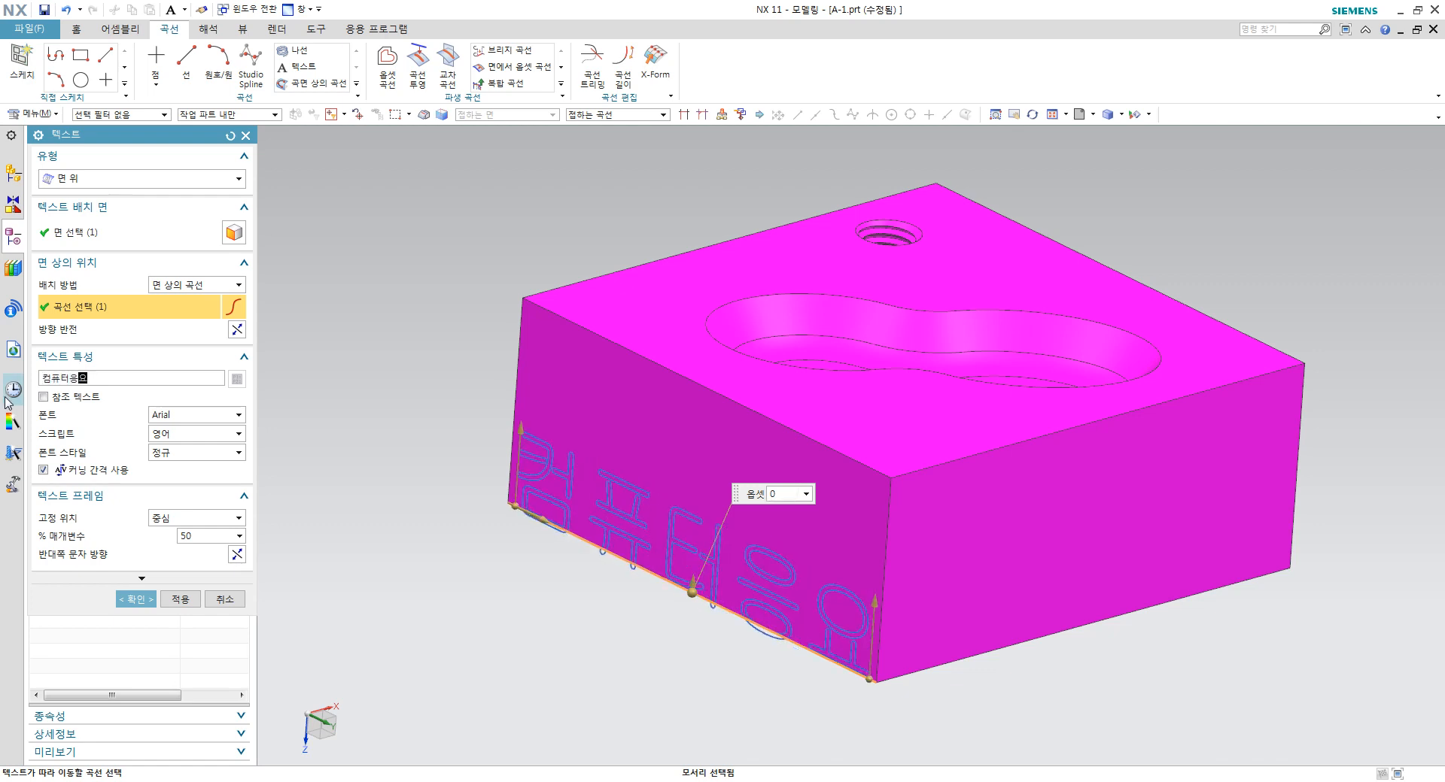
{"action": "type", "text": "산업기사"}
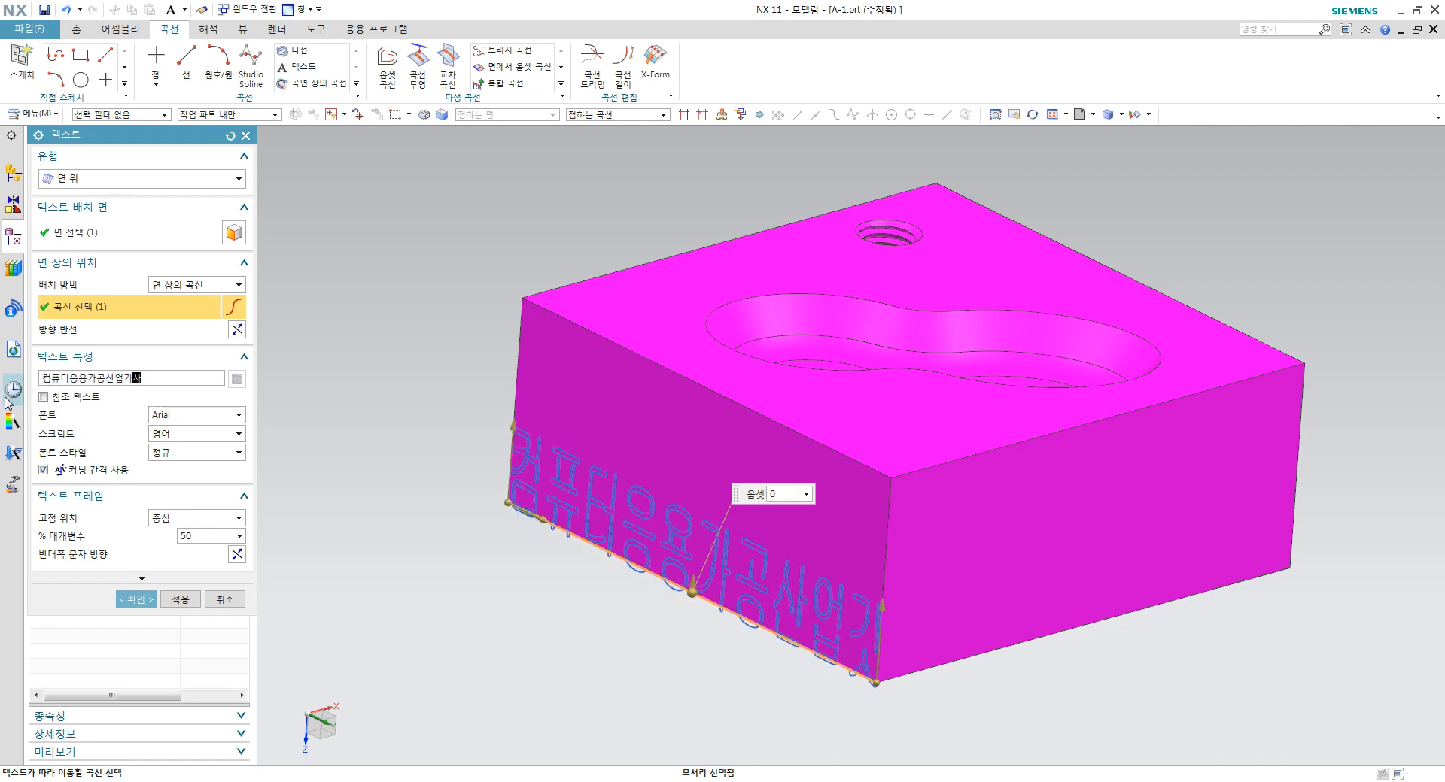
{"action": "type", "text": " 실기 1"}
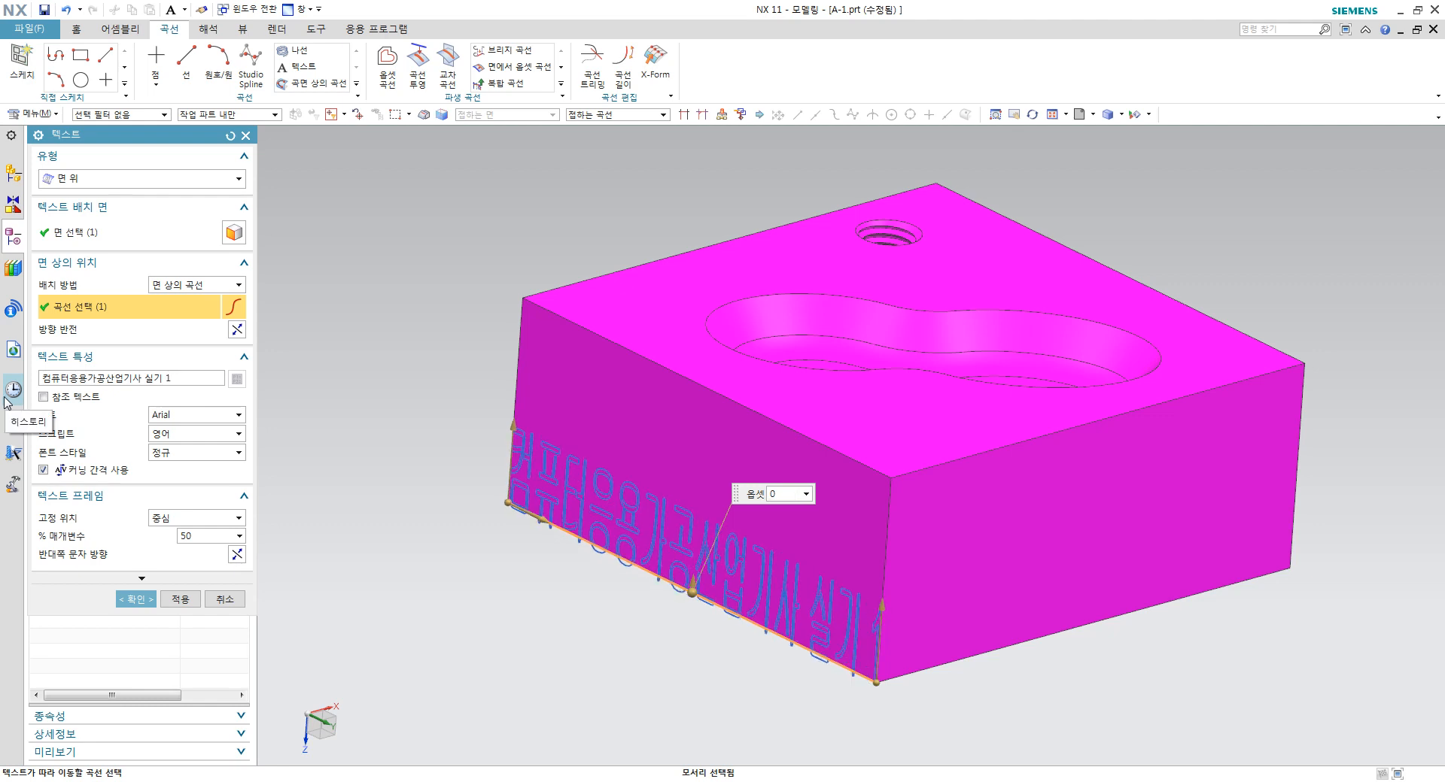
{"action": "key", "text": "BackSpace"}
{"action": "key", "text": "BackSpace"}
{"action": "key", "text": "BackSpace"}
{"action": "type", "text": "ㄱ"}
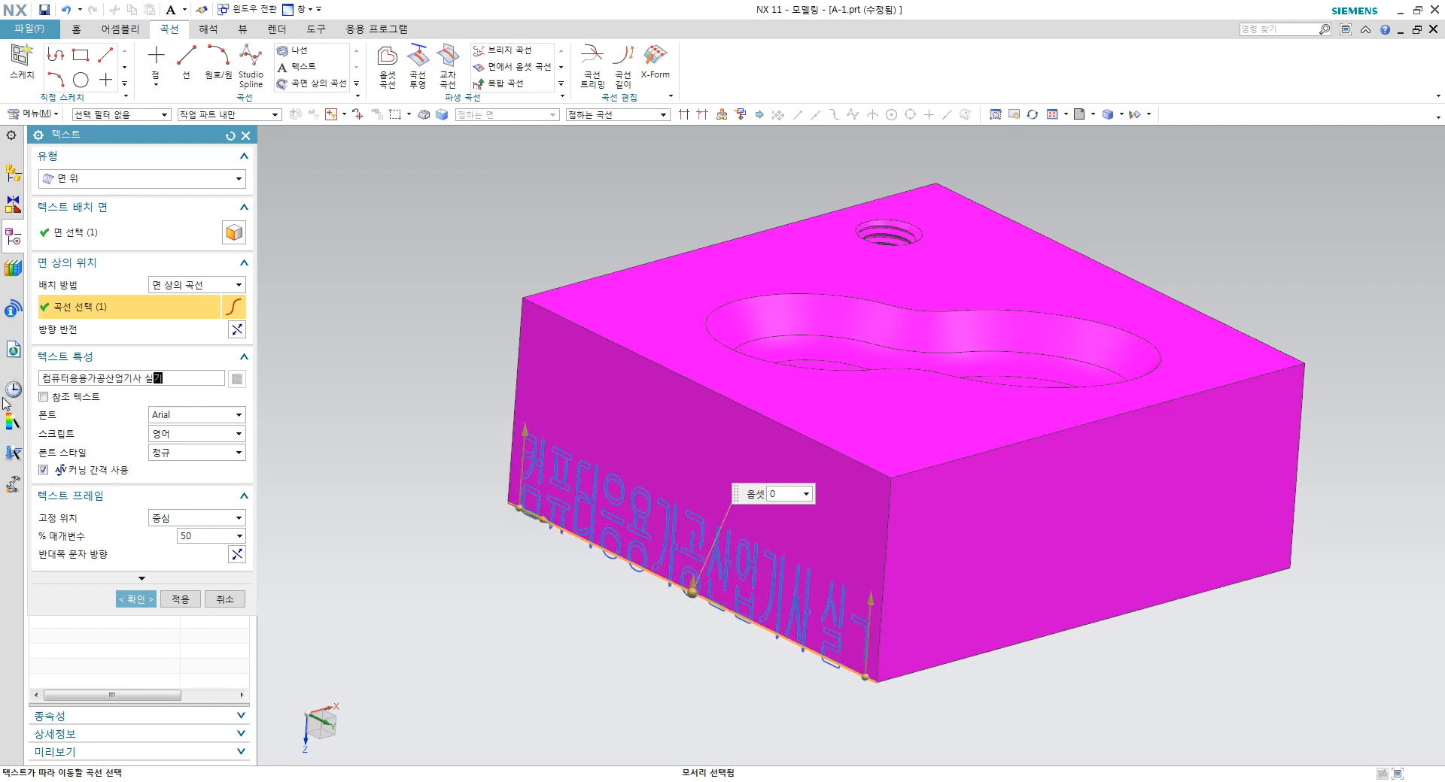
Step: Change the text font from Arial to 돋움체
{"action": "left_click", "coordinate": [188, 419]}
{"action": "scroll", "coordinate": [221, 577], "scroll_direction": "down", "scroll_amount": 8}
{"action": "scroll", "coordinate": [222, 593], "scroll_direction": "down", "scroll_amount": 20}
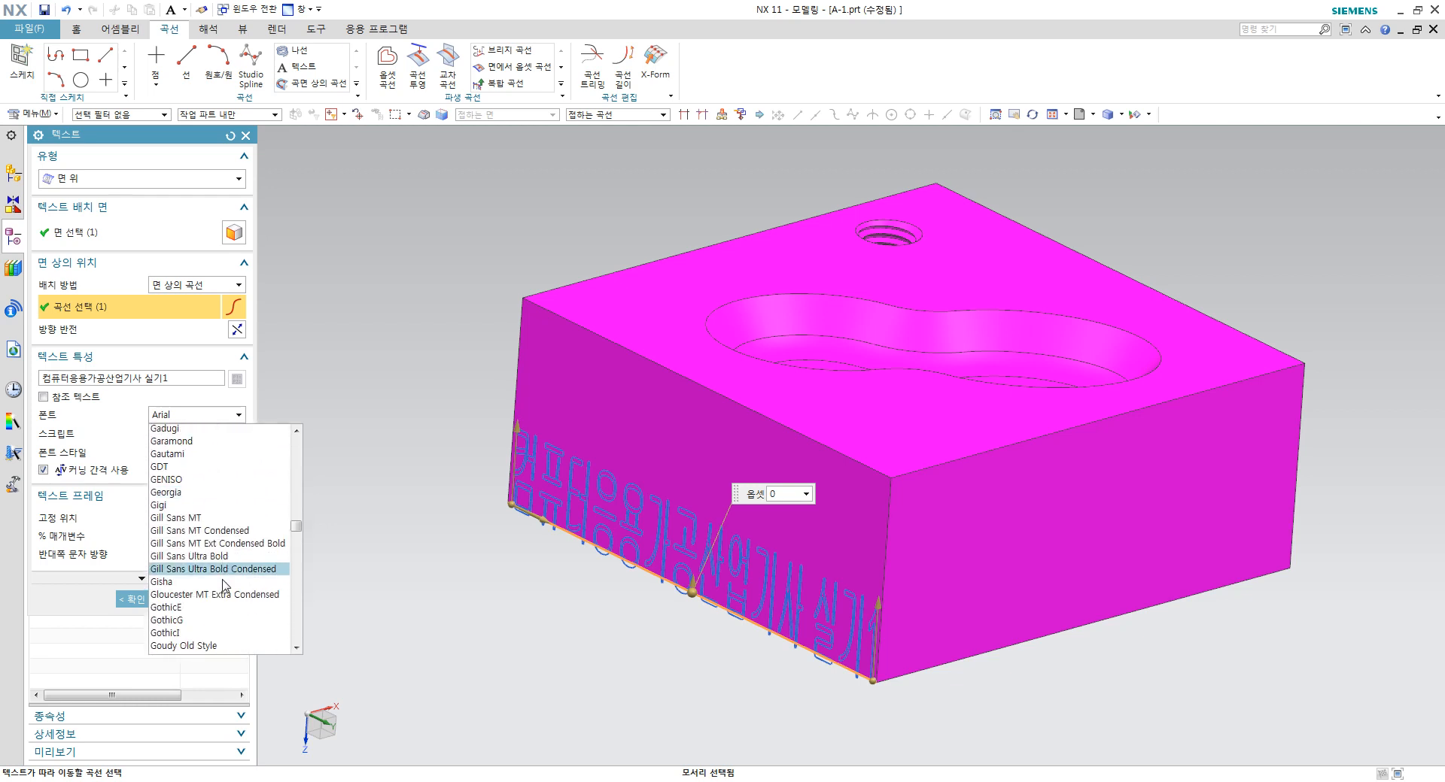
{"action": "scroll", "coordinate": [221, 578], "scroll_direction": "down", "scroll_amount": 15}
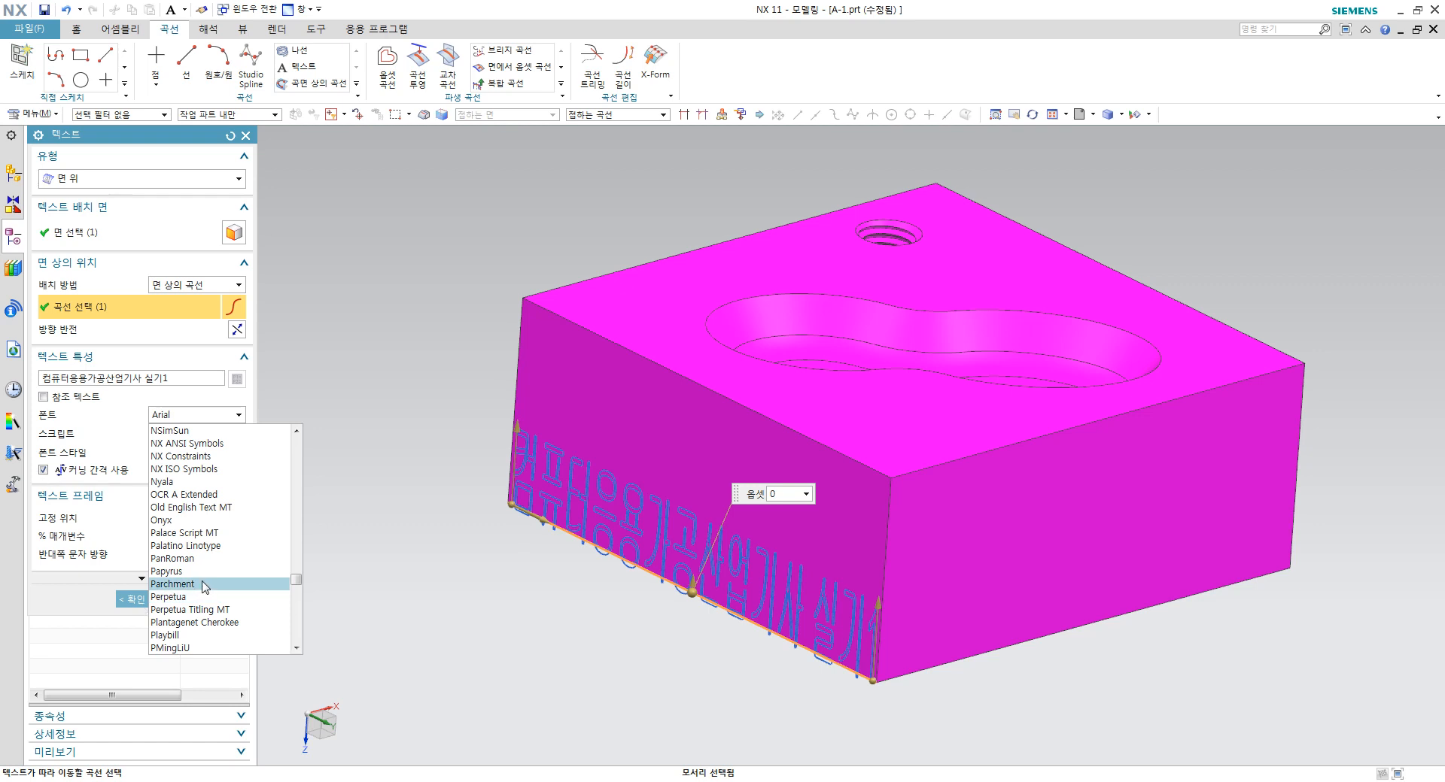
{"action": "scroll", "coordinate": [221, 584], "scroll_direction": "down", "scroll_amount": 20}
{"action": "scroll", "coordinate": [221, 586], "scroll_direction": "down", "scroll_amount": 12}
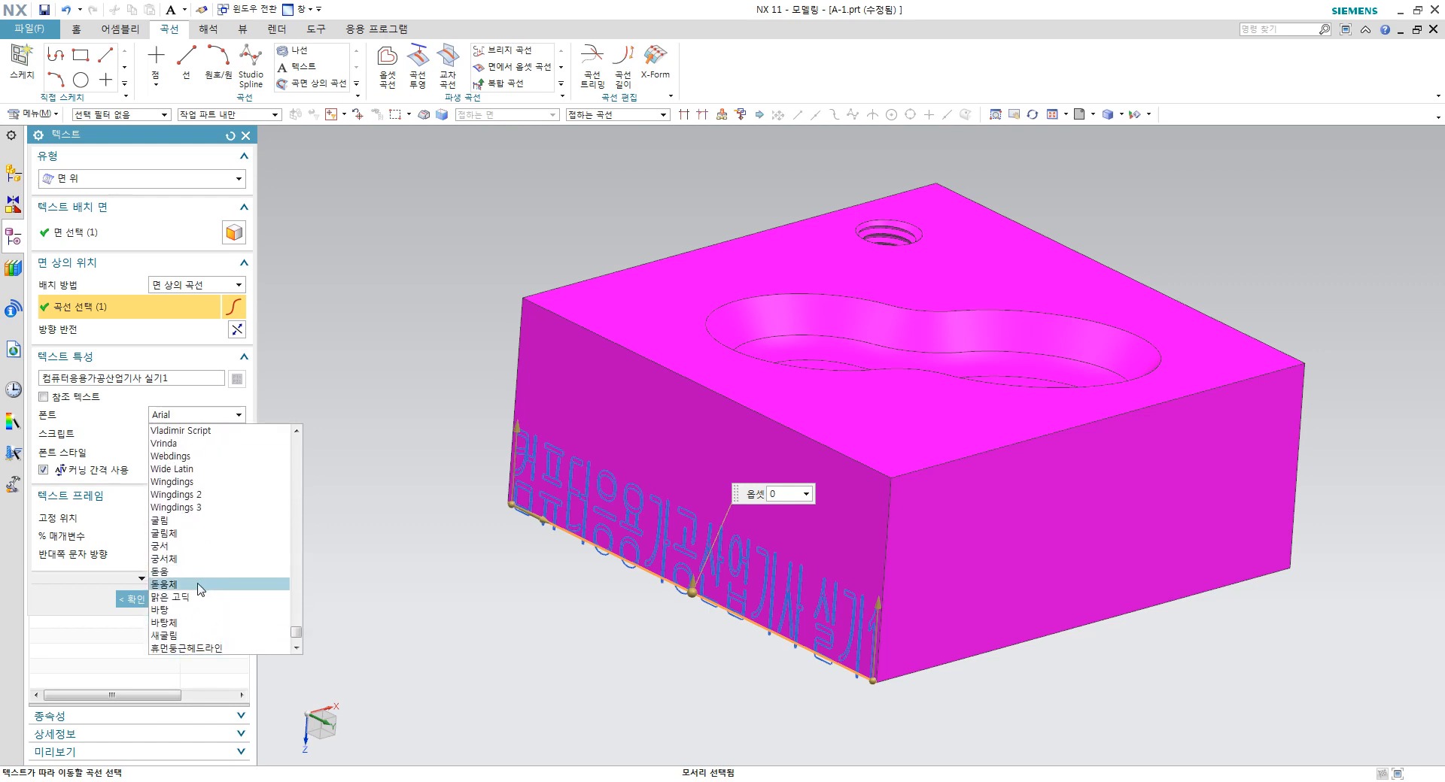
{"action": "left_click", "coordinate": [201, 585]}
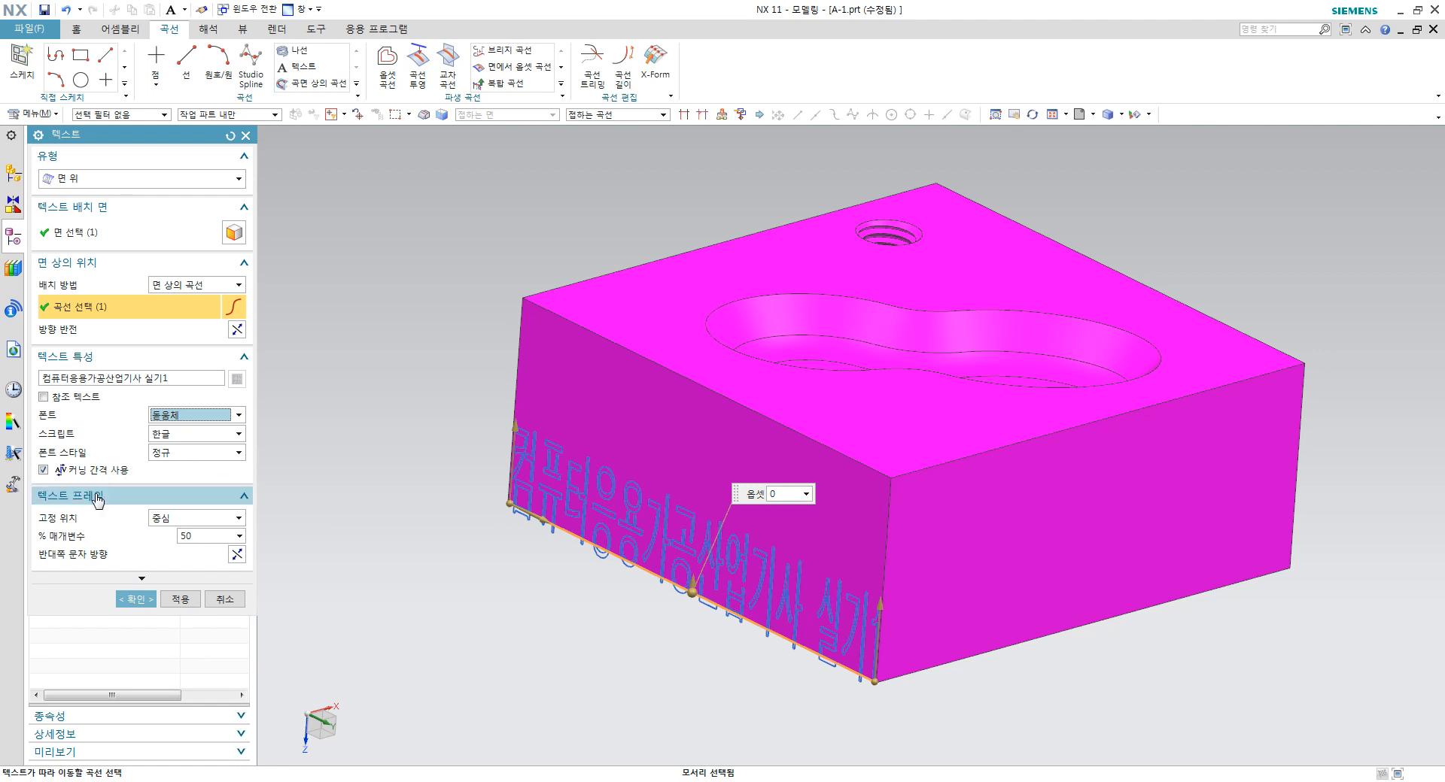
Step: Set the side-face text's offset to 3 mm and its height to 5 mm in the text frame dimensions
{"action": "left_click", "coordinate": [102, 579]}
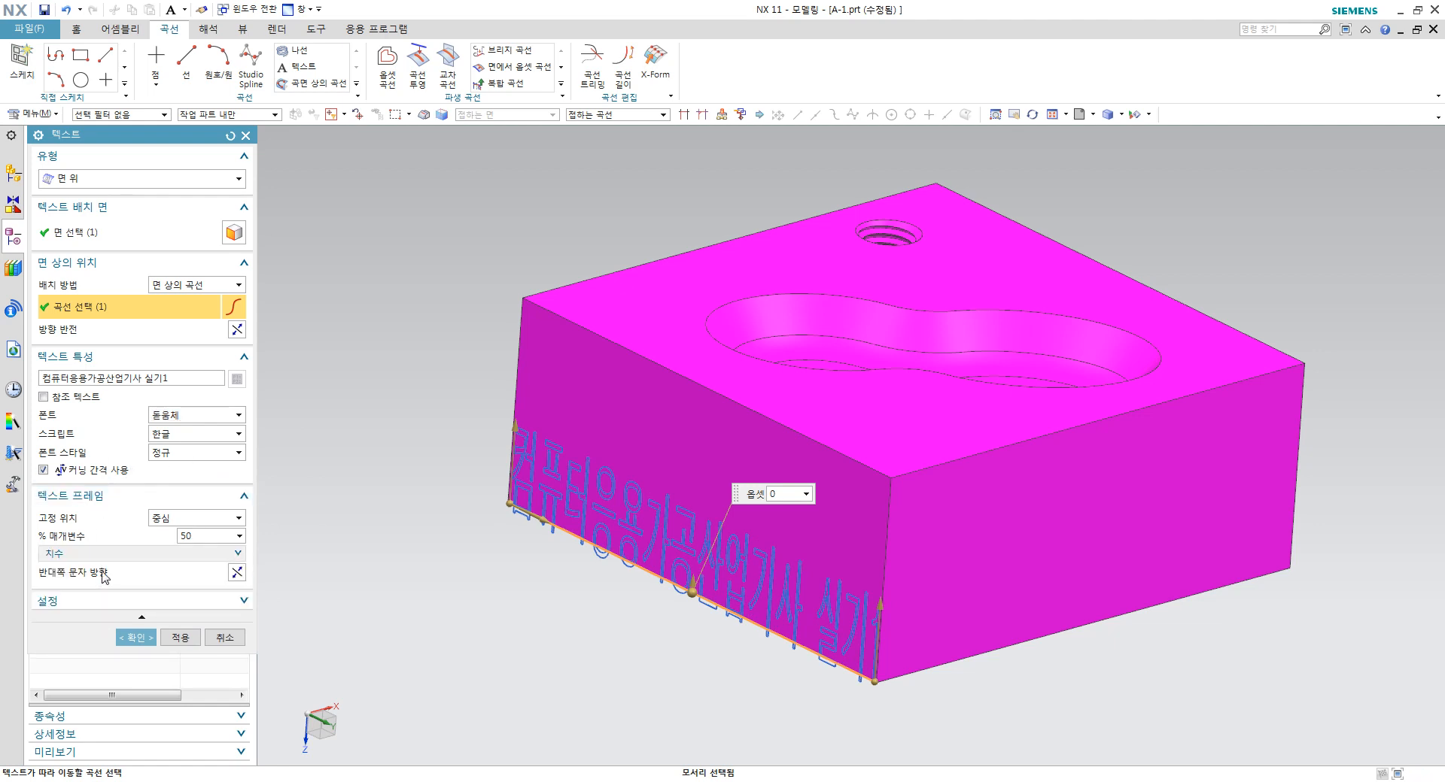
{"action": "left_click", "coordinate": [105, 554]}
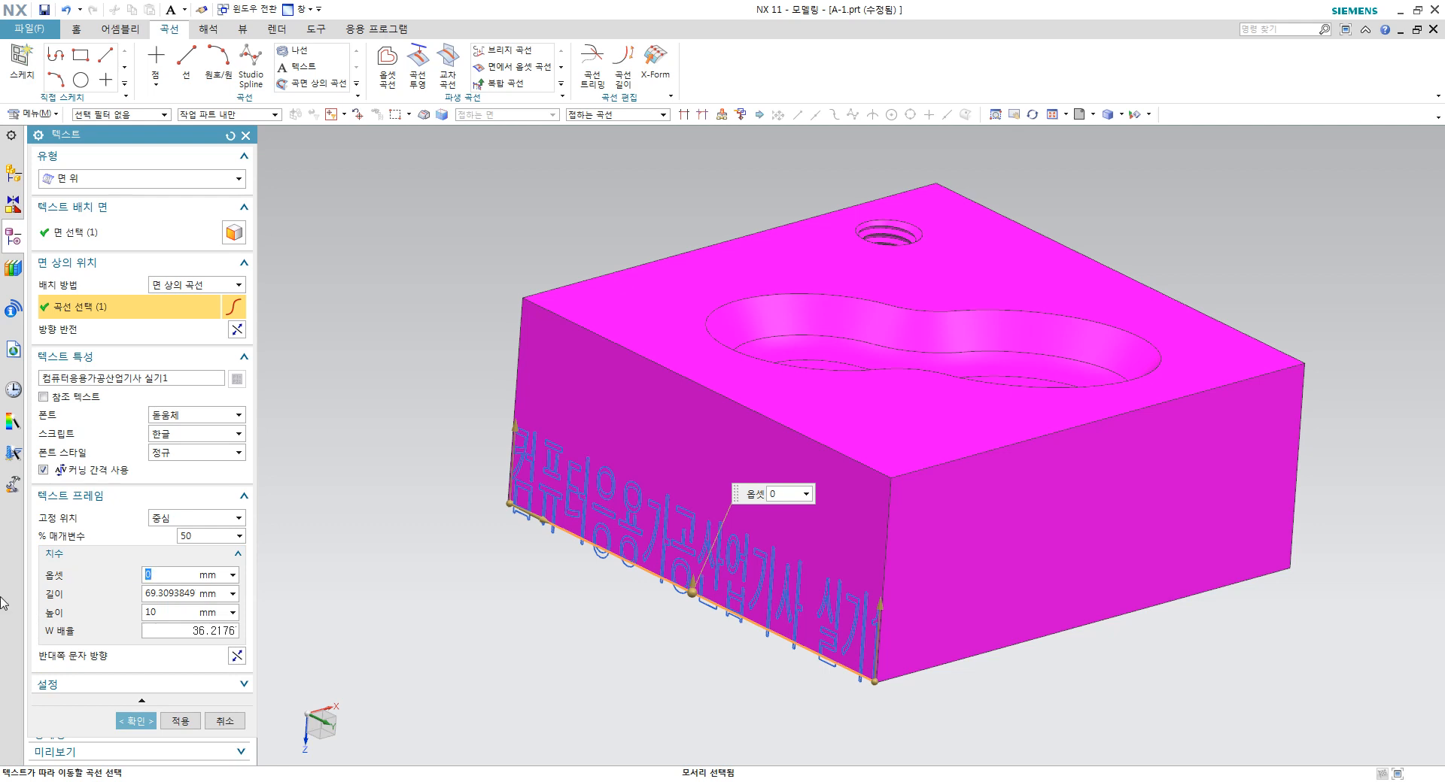
{"action": "type", "text": "3"}
{"action": "key", "text": "Return"}
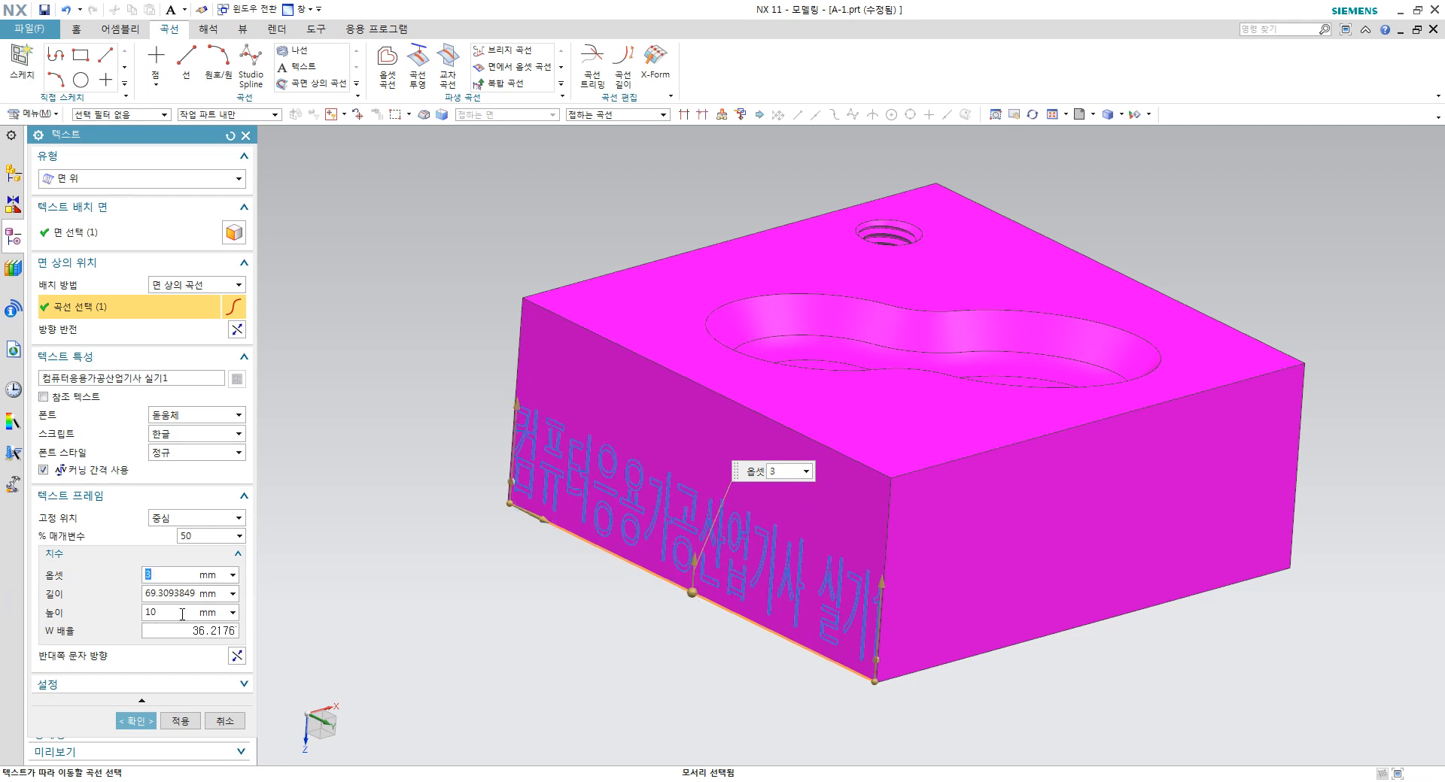
{"action": "type", "text": "5"}
{"action": "key", "text": "Return"}
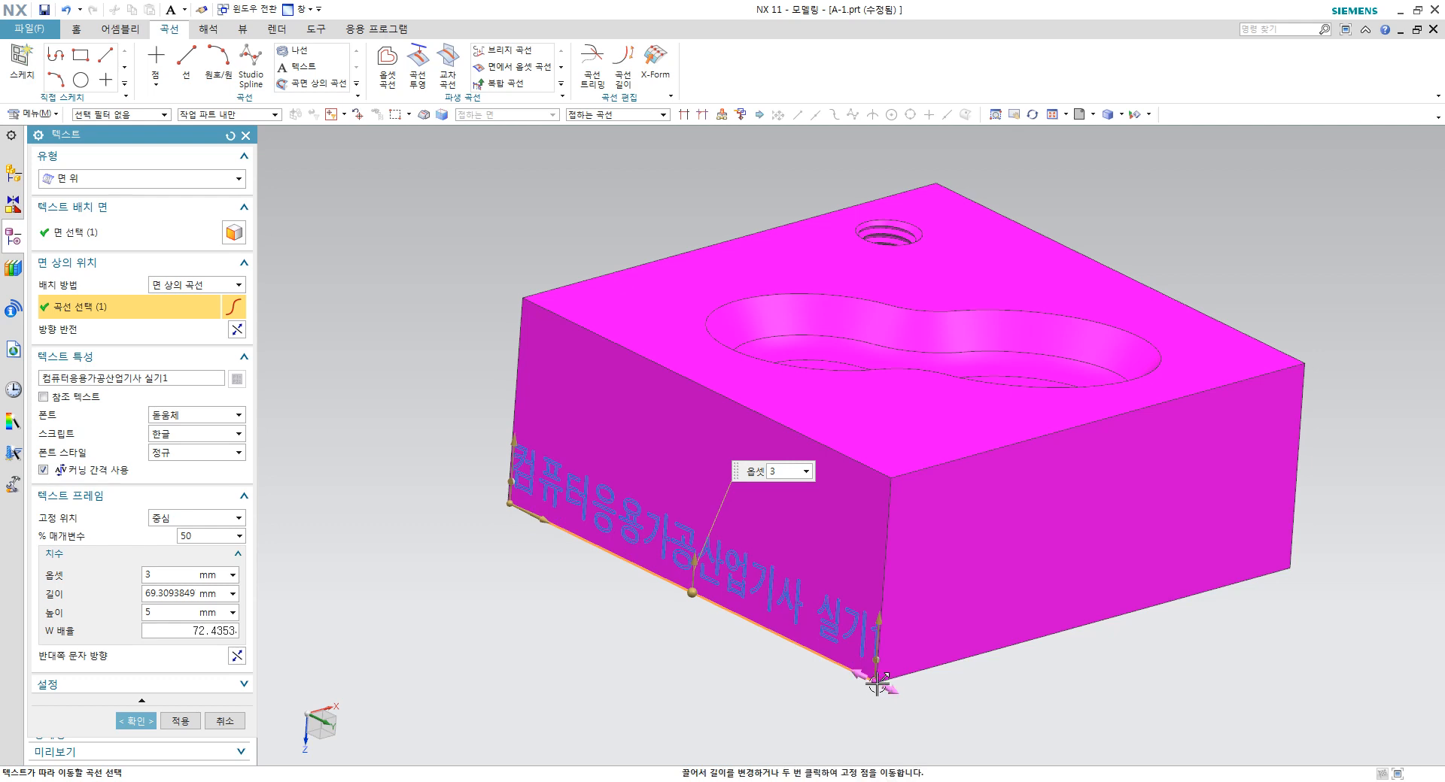
Step: Shorten the text to about 54.6 mm long, set its height to 3.5 mm and create it on the side face
{"action": "left_click_drag", "start_coordinate": [886, 686], "coordinate": [846, 672]}
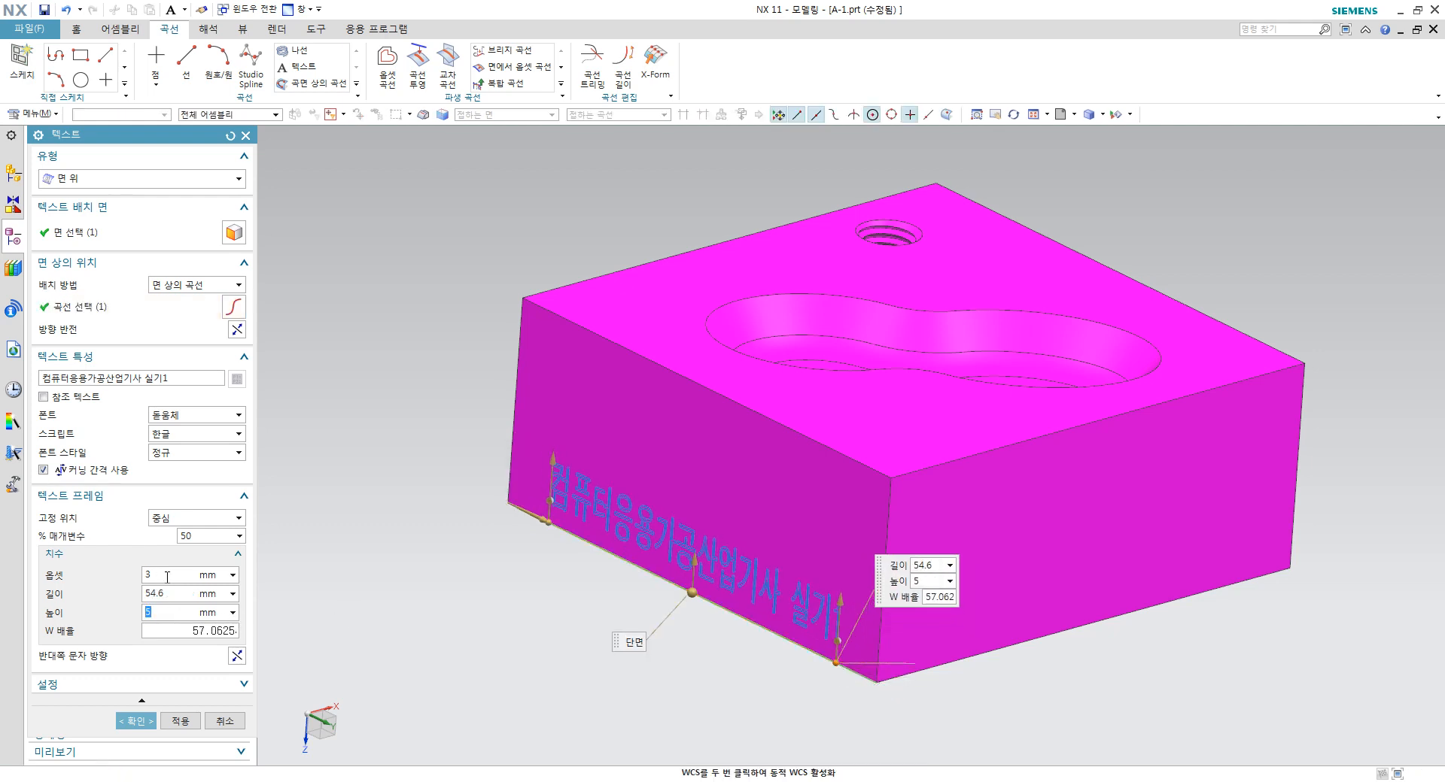
{"action": "type", "text": "5"}
{"action": "key", "text": "Return"}
{"action": "left_click", "coordinate": [129, 722]}
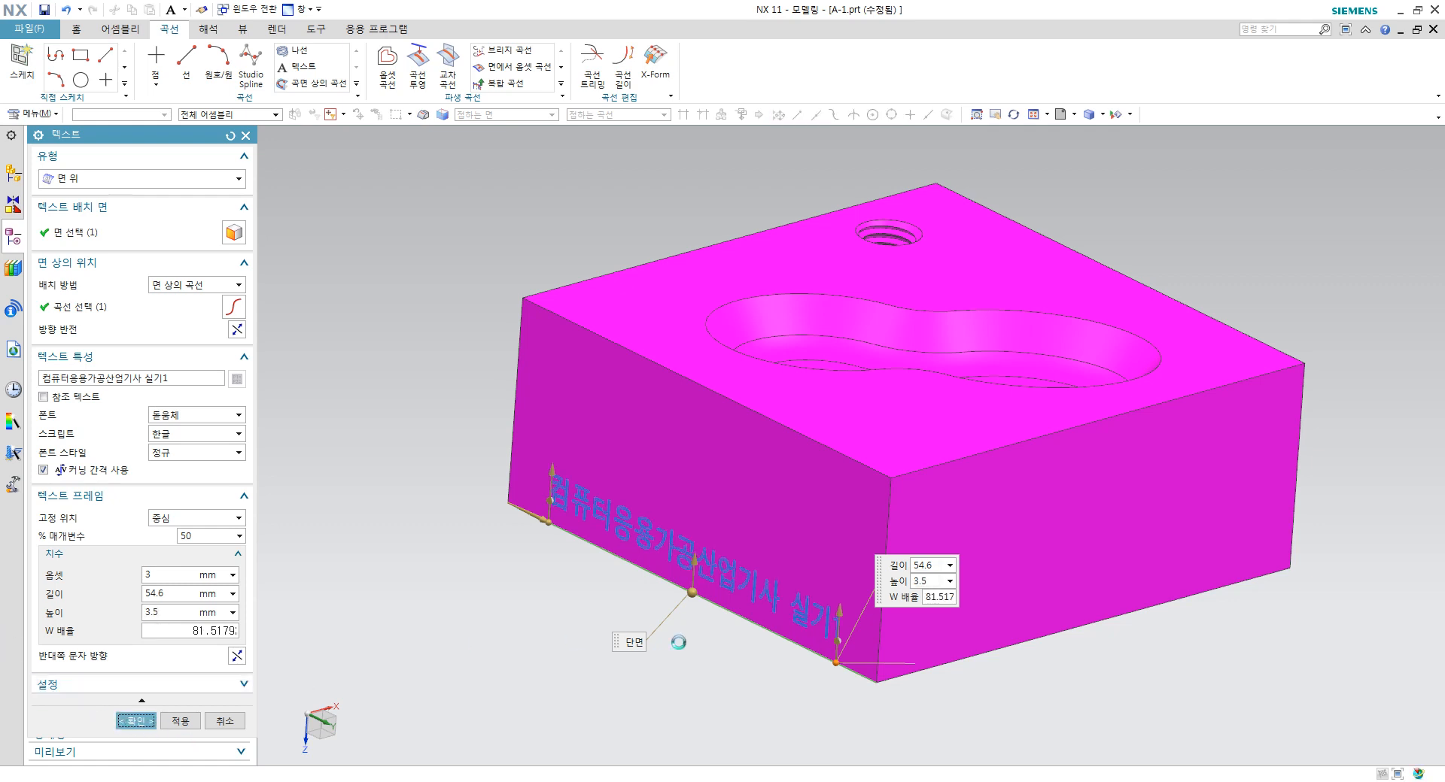
{"action": "scroll", "coordinate": [713, 593], "scroll_direction": "up", "scroll_amount": 5}
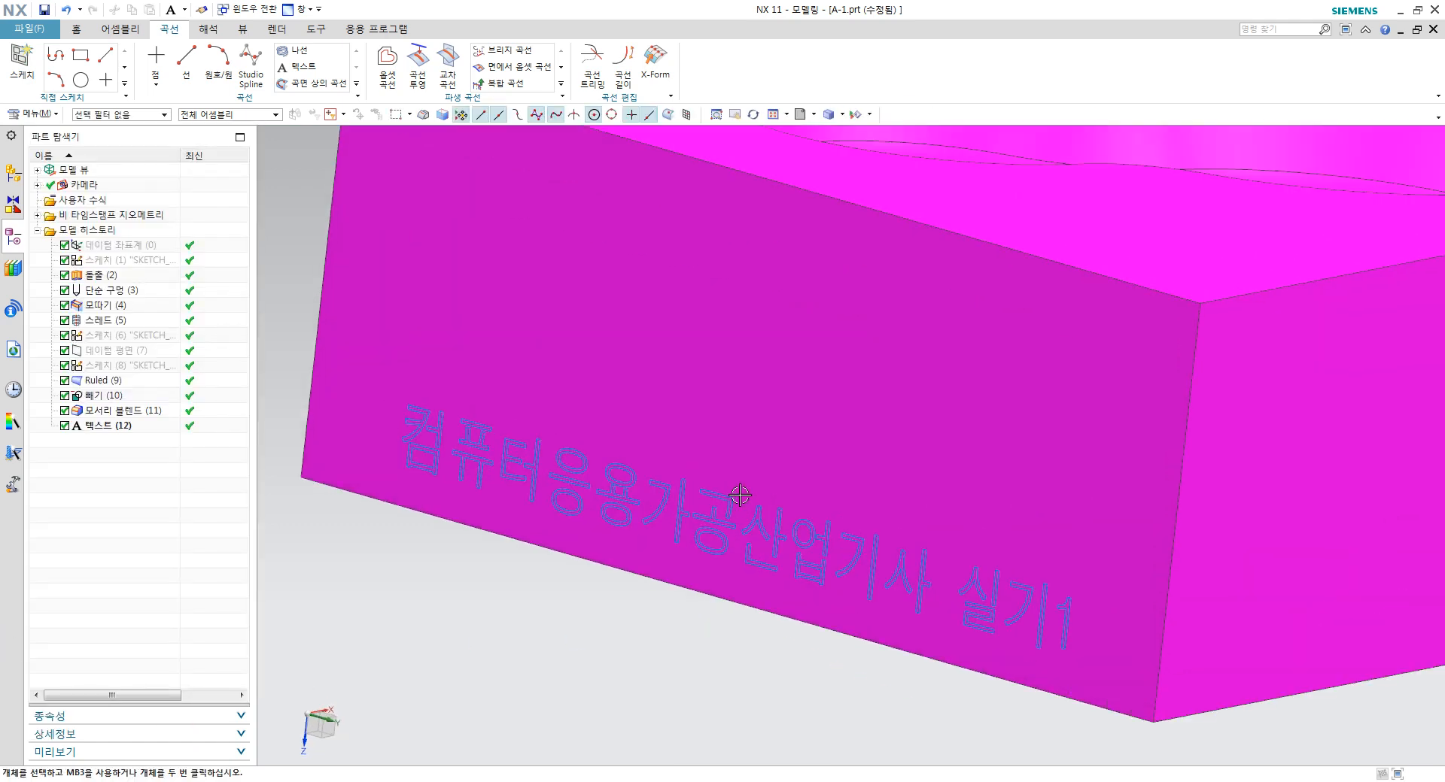
Step: Extrude the side-face text curves from 0 to 0.01 mm, subtracting them from the block
{"action": "left_click", "coordinate": [76, 29]}
{"action": "left_click", "coordinate": [185, 60]}
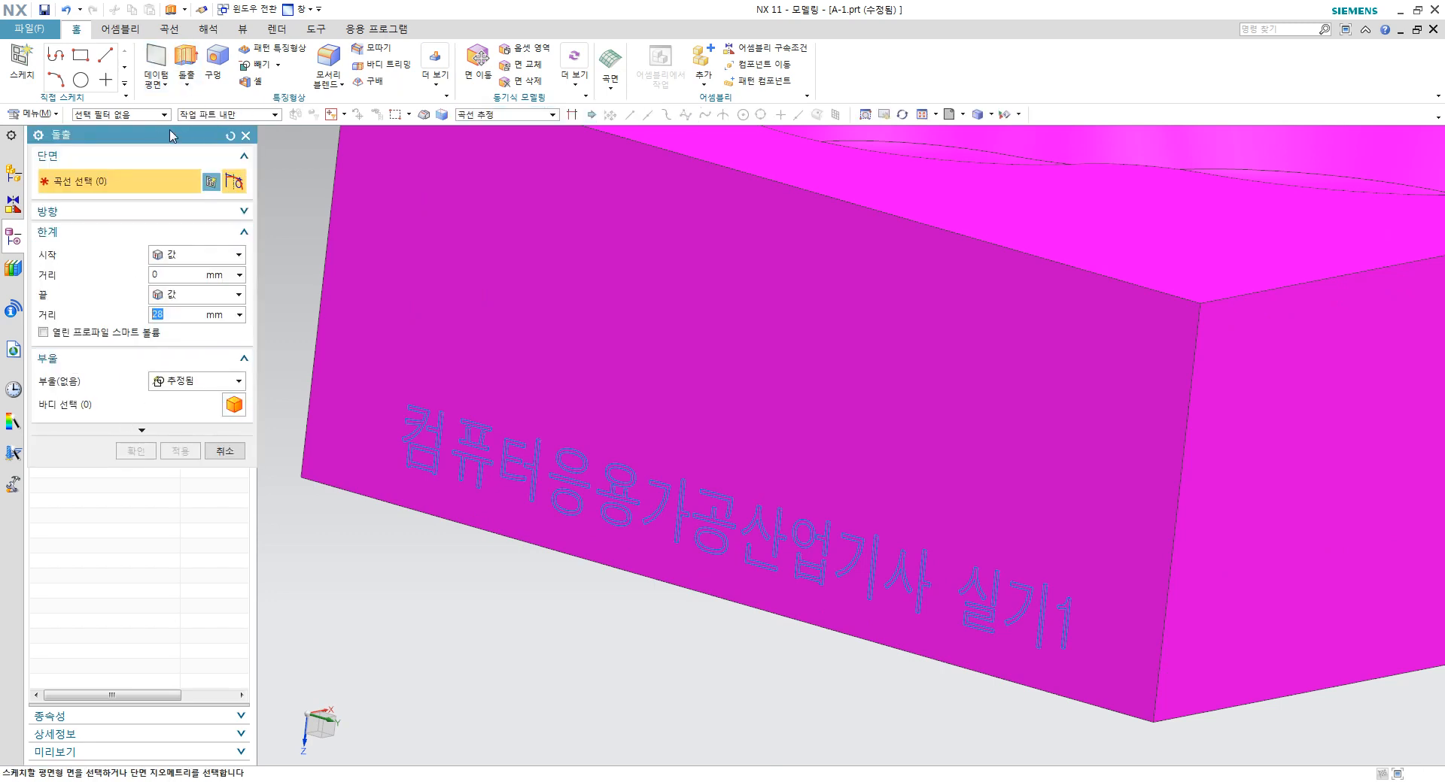
{"action": "left_click_drag", "start_coordinate": [172, 136], "coordinate": [313, 99]}
{"action": "left_click", "coordinate": [111, 426]}
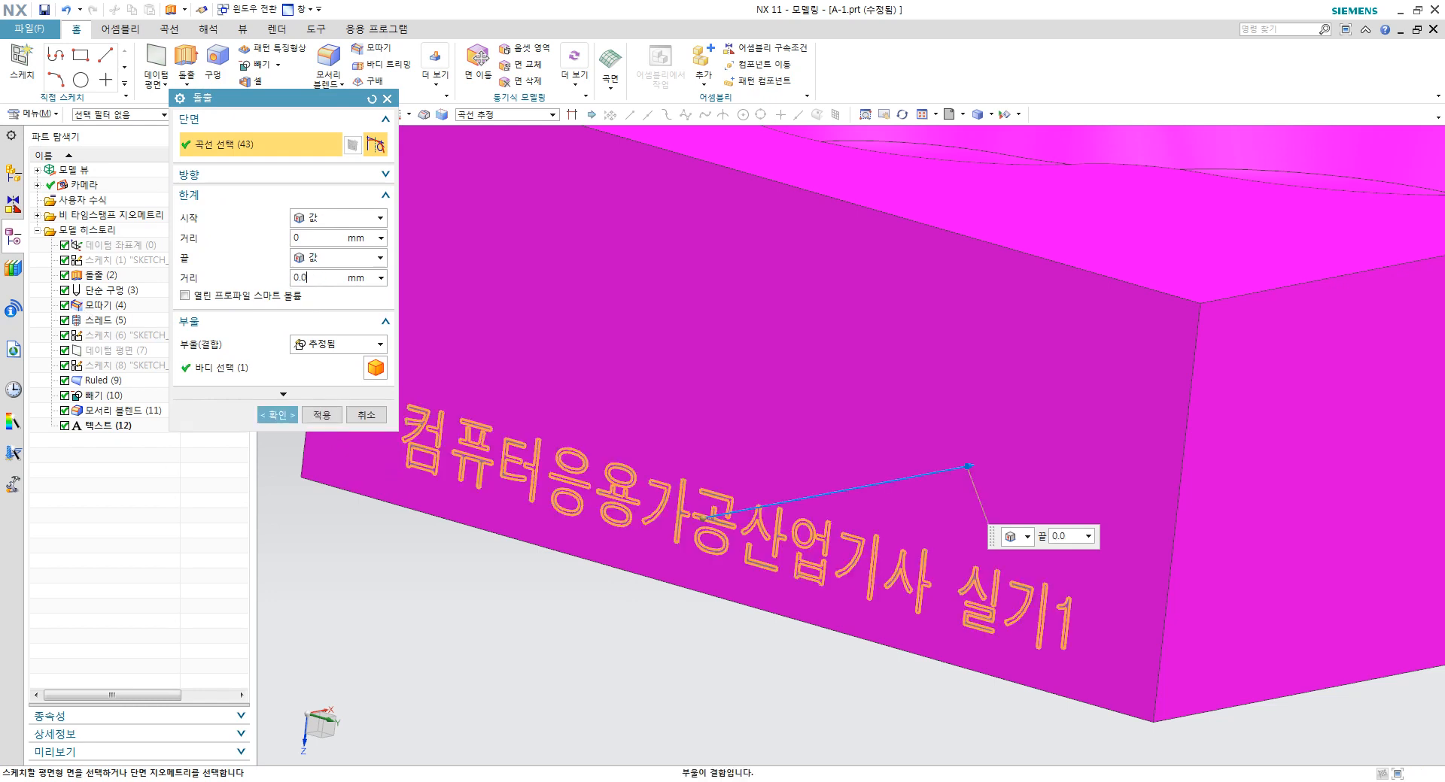
{"action": "left_click", "coordinate": [346, 343]}
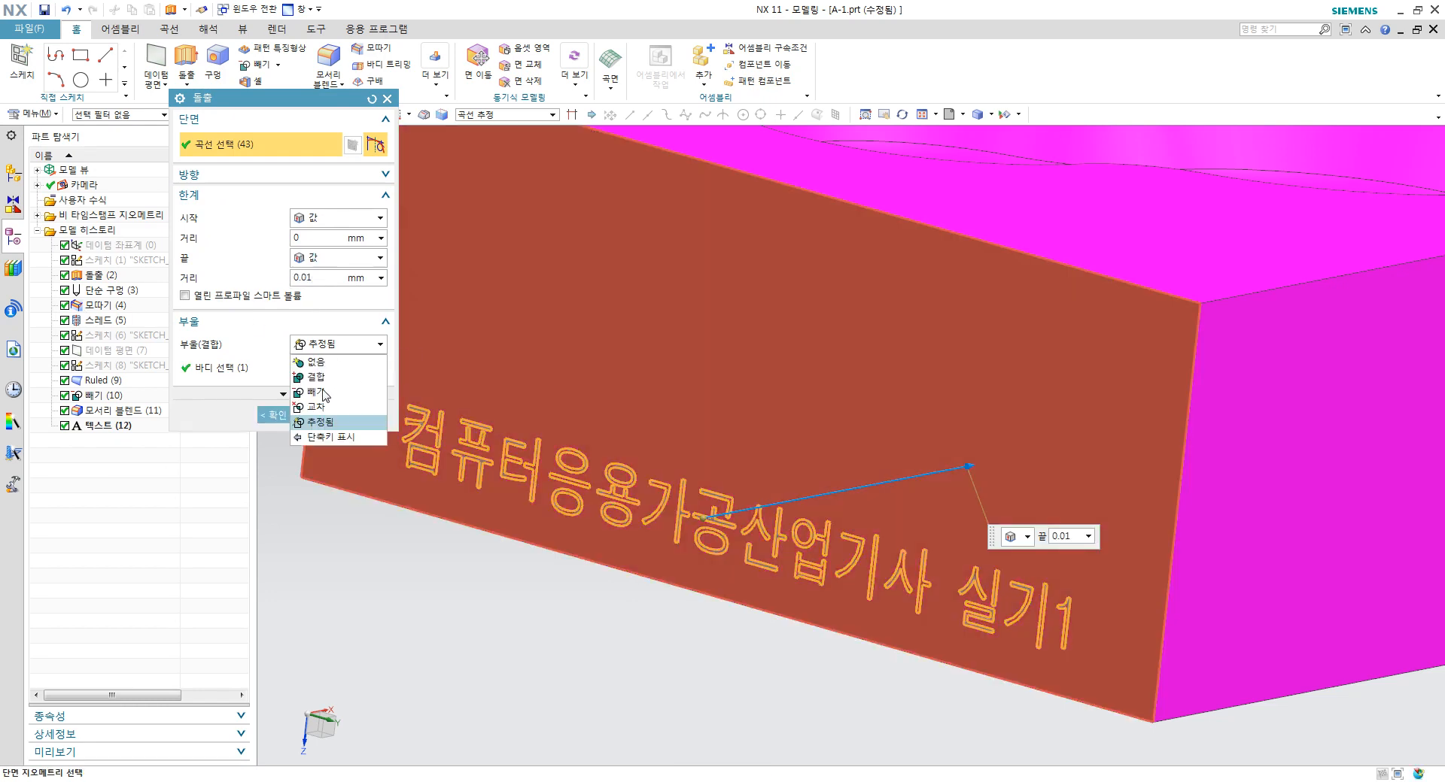
{"action": "left_click", "coordinate": [323, 391]}
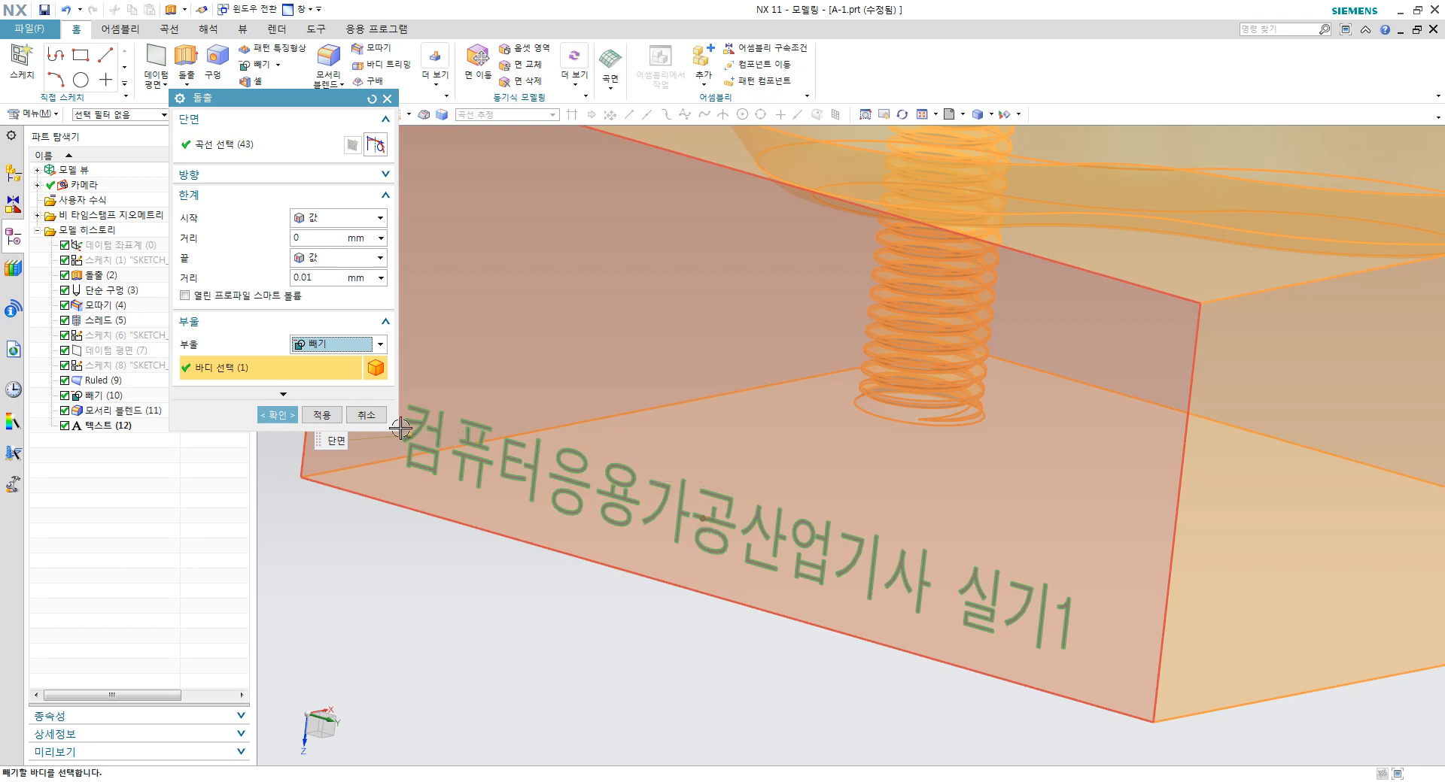
{"action": "left_click", "coordinate": [277, 414]}
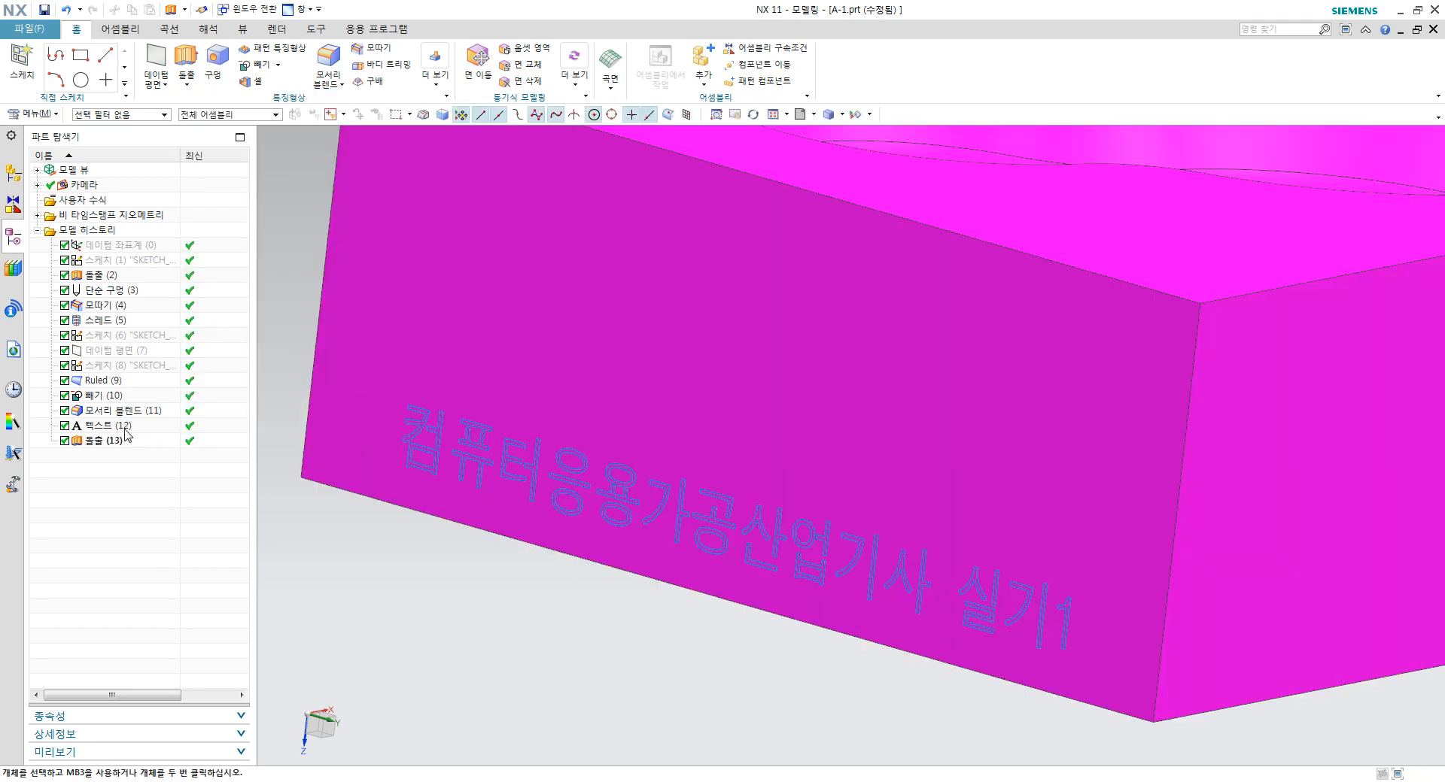
Step: Assign a dark purple feature face color to the engraved text extrusion
{"action": "right_click", "coordinate": [114, 443]}
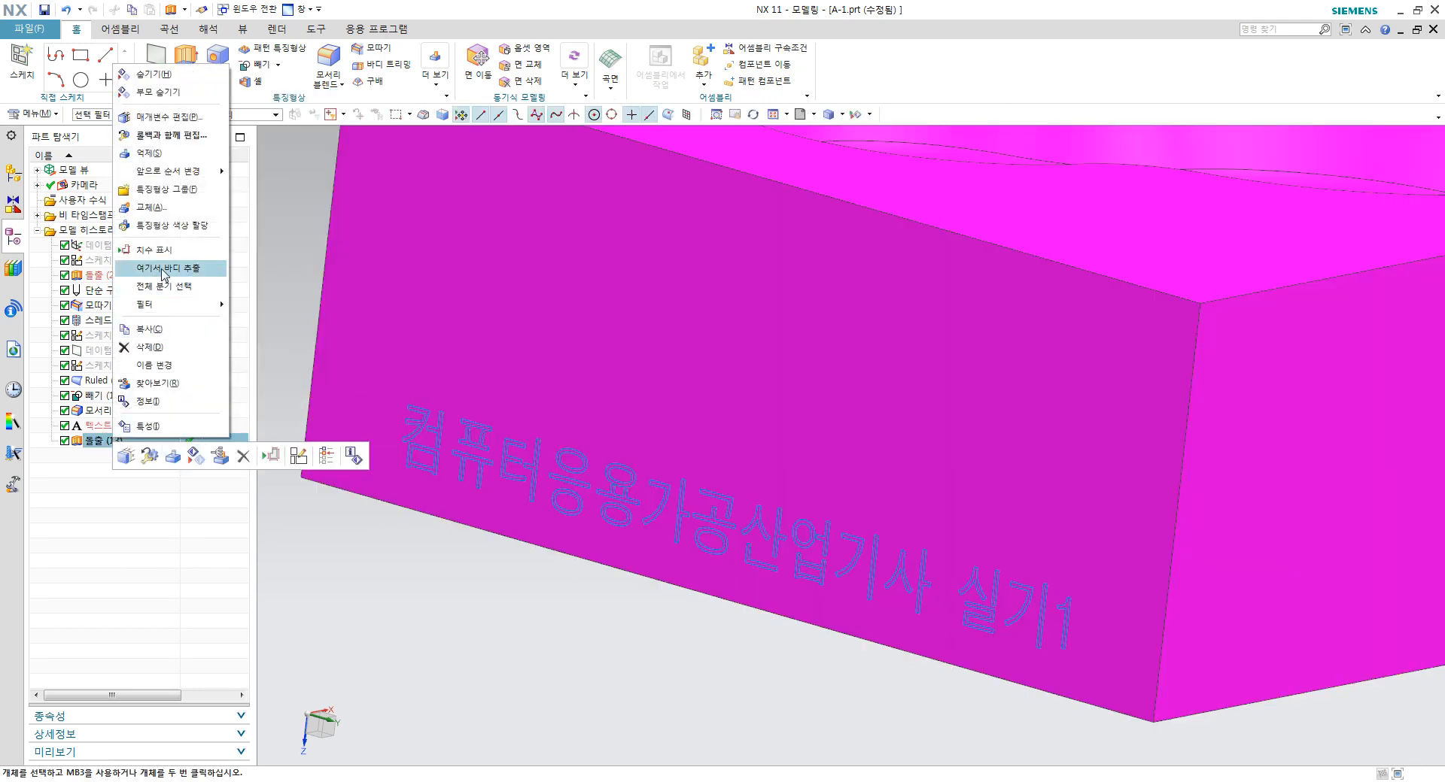
{"action": "left_click", "coordinate": [177, 226]}
{"action": "left_click", "coordinate": [220, 201]}
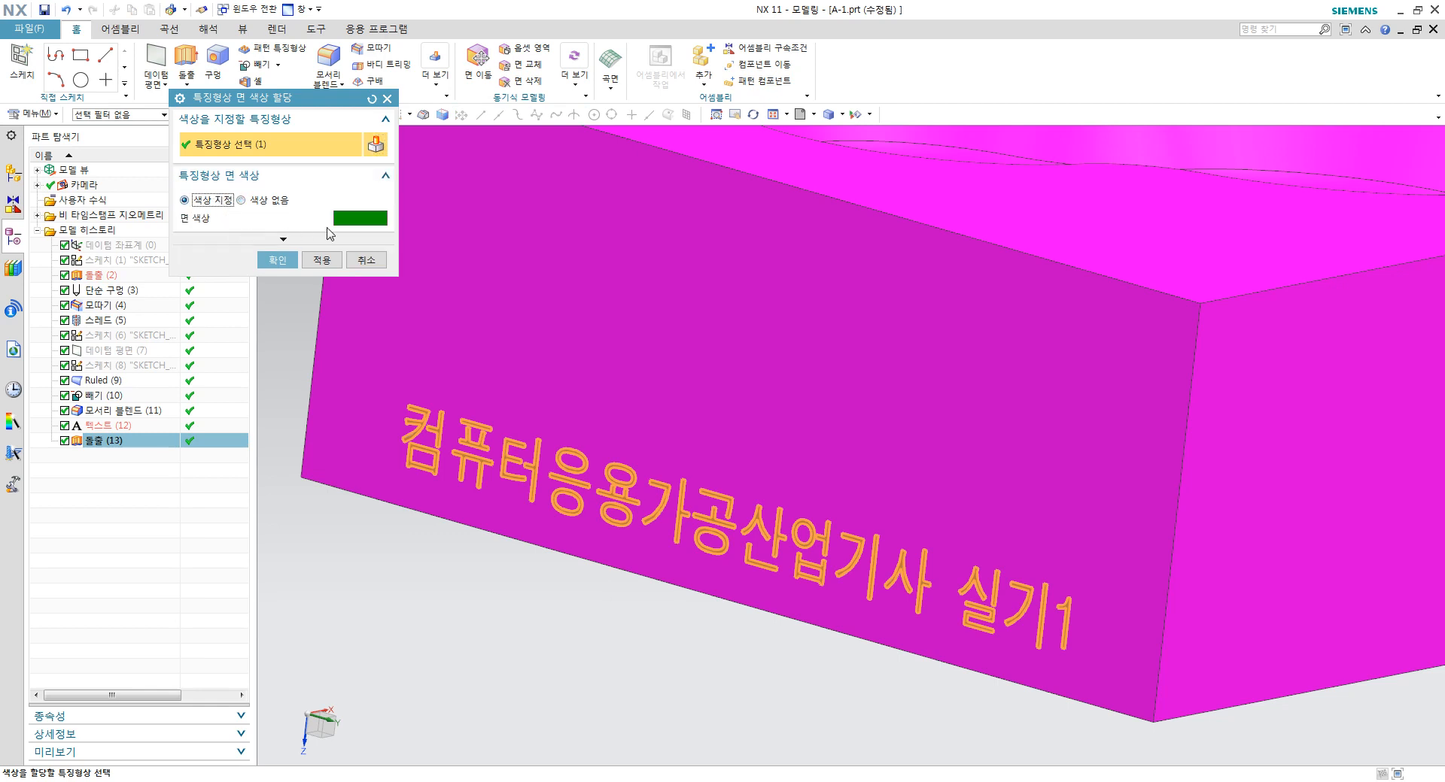
{"action": "left_click", "coordinate": [366, 217]}
{"action": "left_click", "coordinate": [223, 141]}
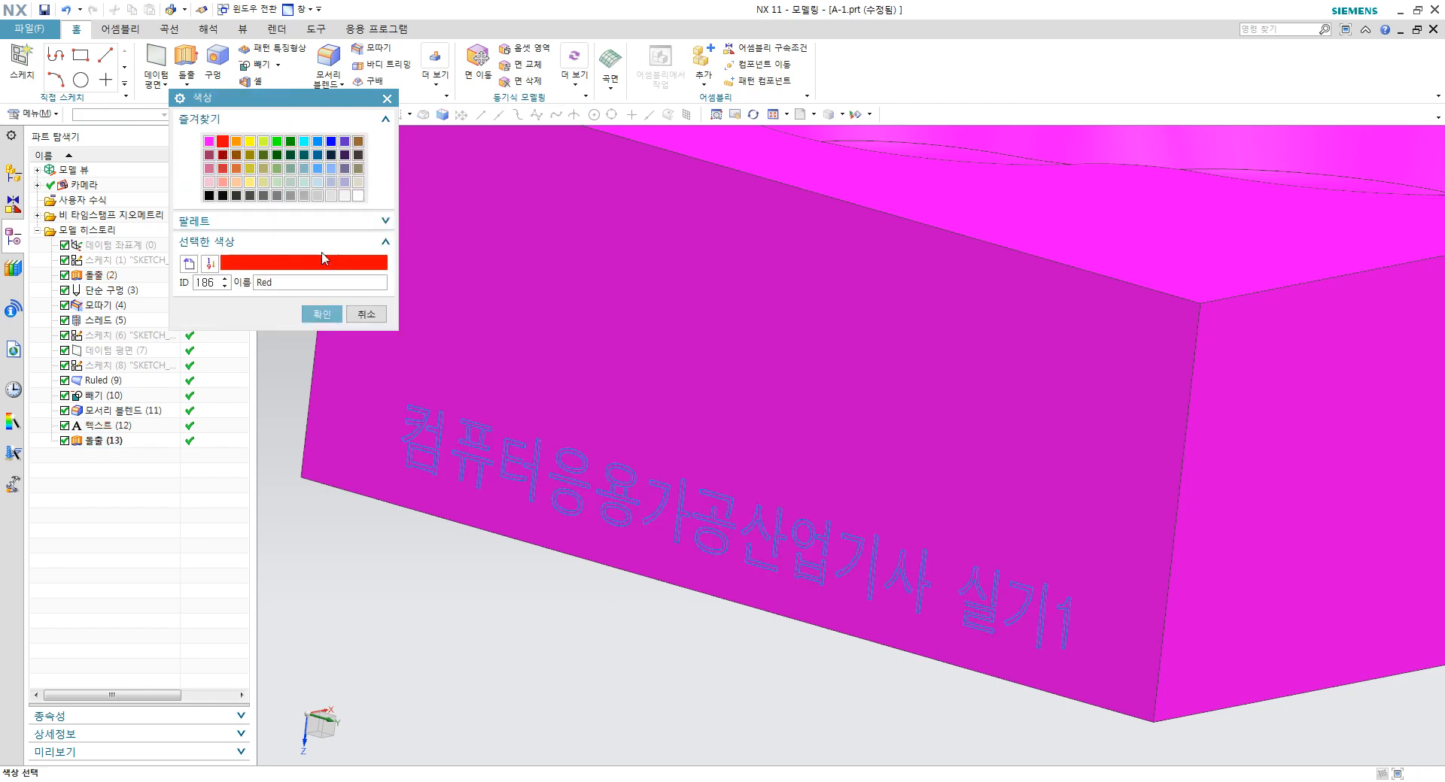
{"action": "left_click", "coordinate": [322, 314]}
{"action": "left_click", "coordinate": [363, 225]}
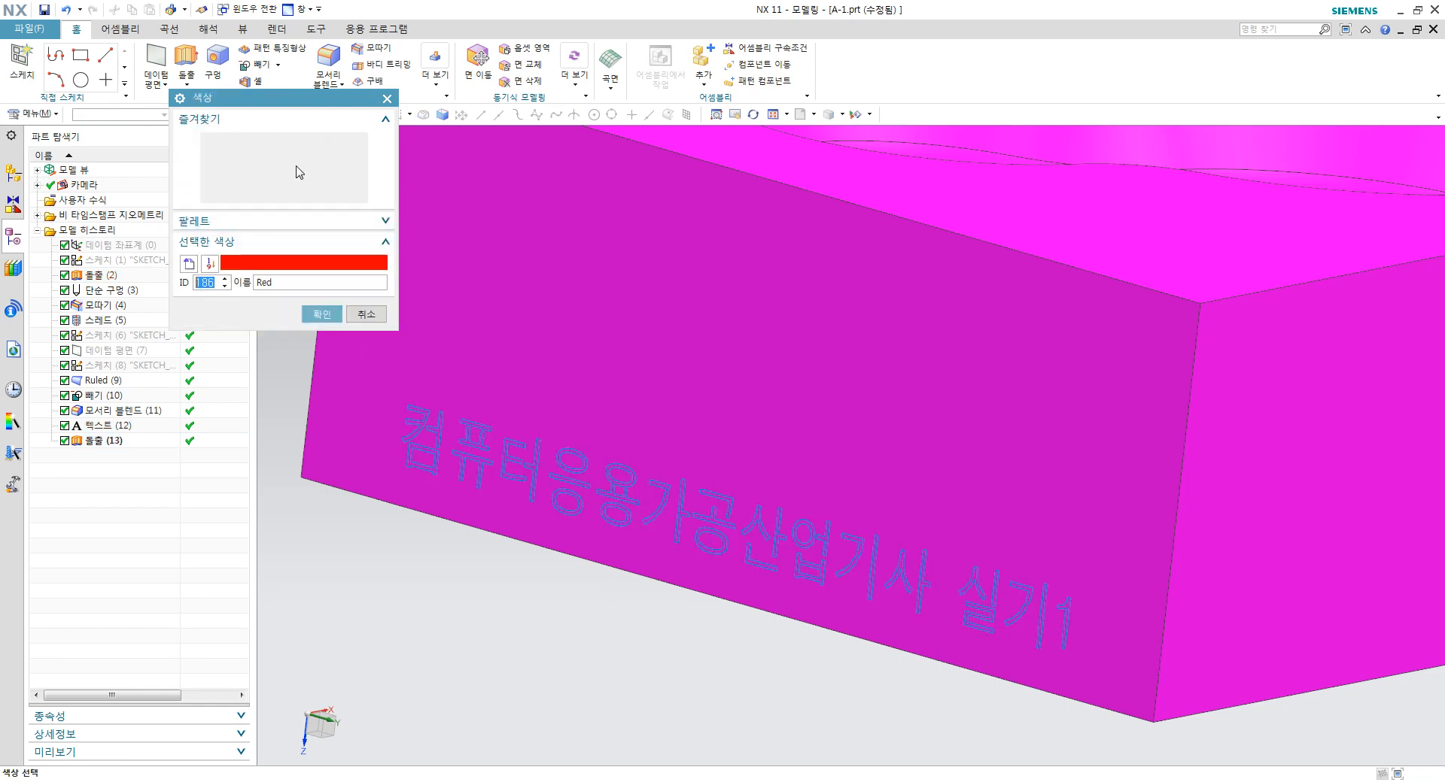
{"action": "left_click", "coordinate": [348, 158]}
{"action": "left_click", "coordinate": [322, 314]}
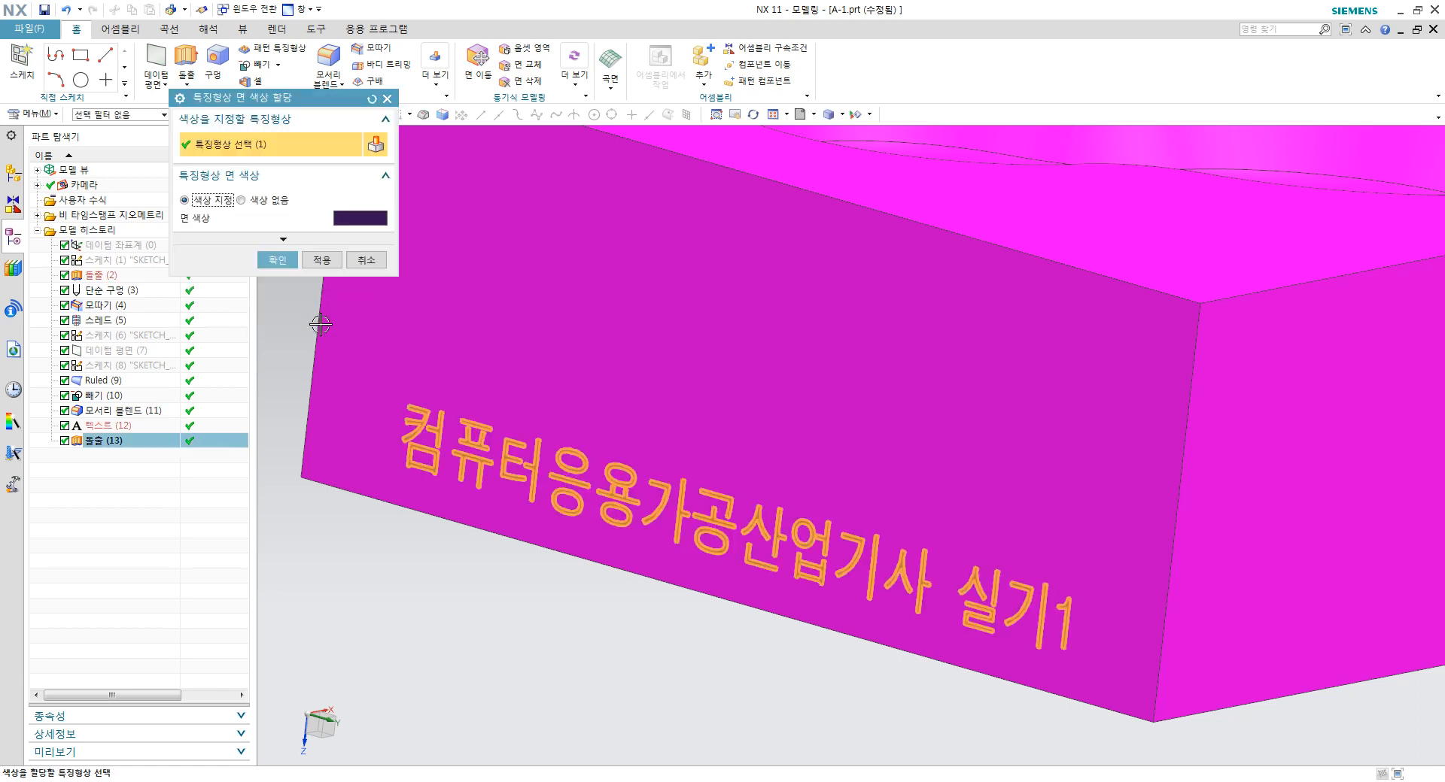
{"action": "left_click", "coordinate": [280, 261]}
Step: Hide the text curve feature so only the colored engraving shows on the side face
{"action": "middle_click_drag", "start_coordinate": [575, 489], "coordinate": [567, 520]}
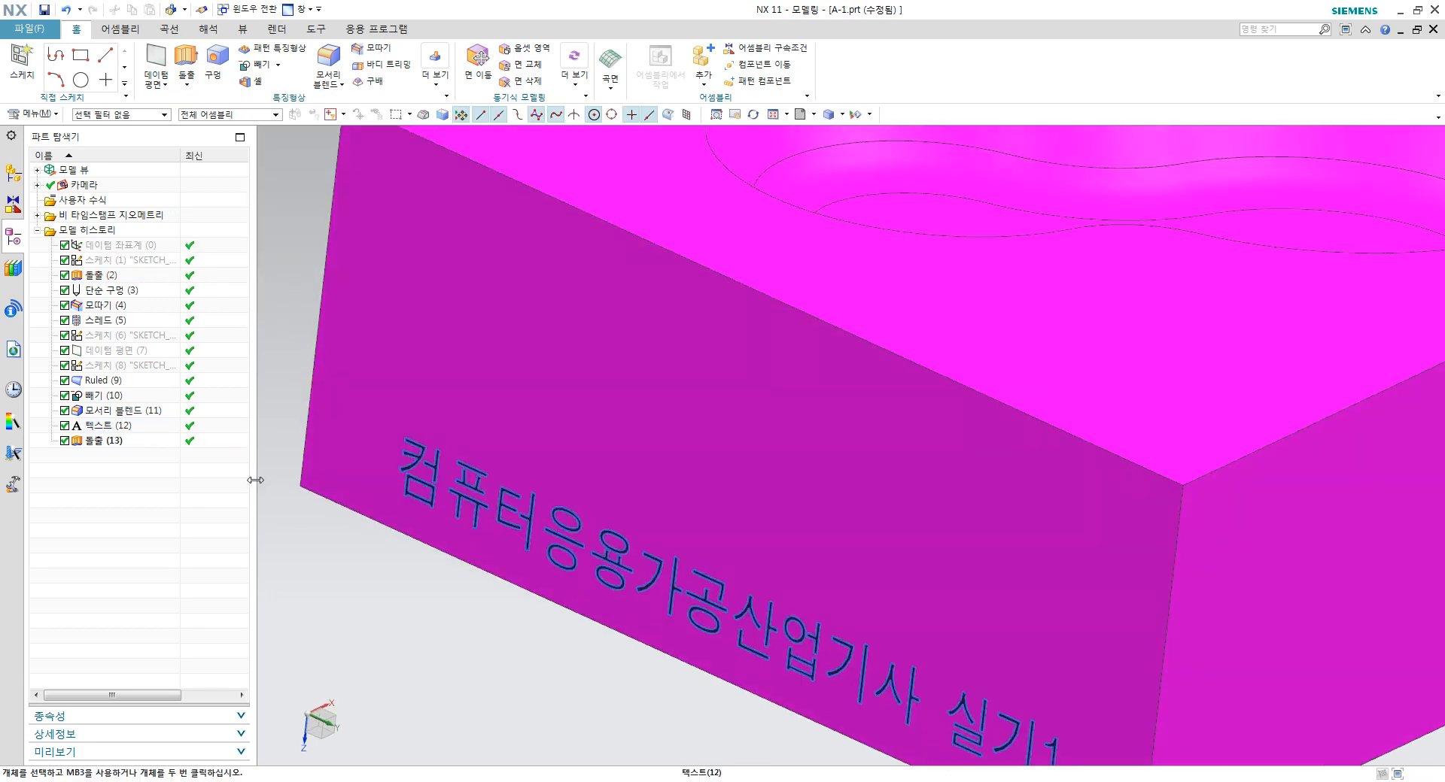
{"action": "middle_click_drag", "start_coordinate": [751, 467], "coordinate": [719, 442], "text": "shift"}
{"action": "right_click", "coordinate": [135, 430]}
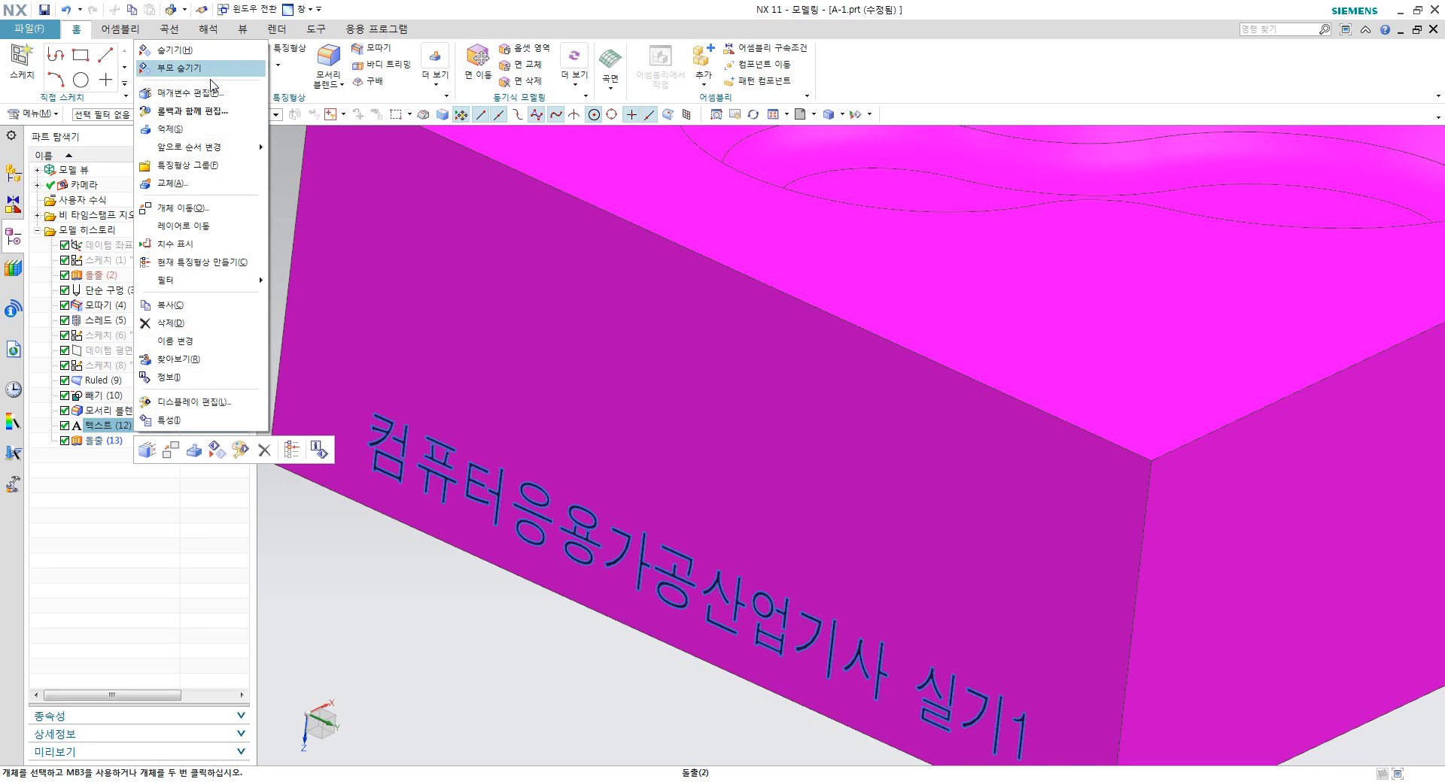
{"action": "left_click", "coordinate": [193, 50]}
{"action": "scroll", "coordinate": [465, 341], "scroll_direction": "down", "scroll_amount": 3}
{"action": "middle_click_drag", "start_coordinate": [541, 370], "coordinate": [867, 371]}
{"action": "key", "text": "Home"}
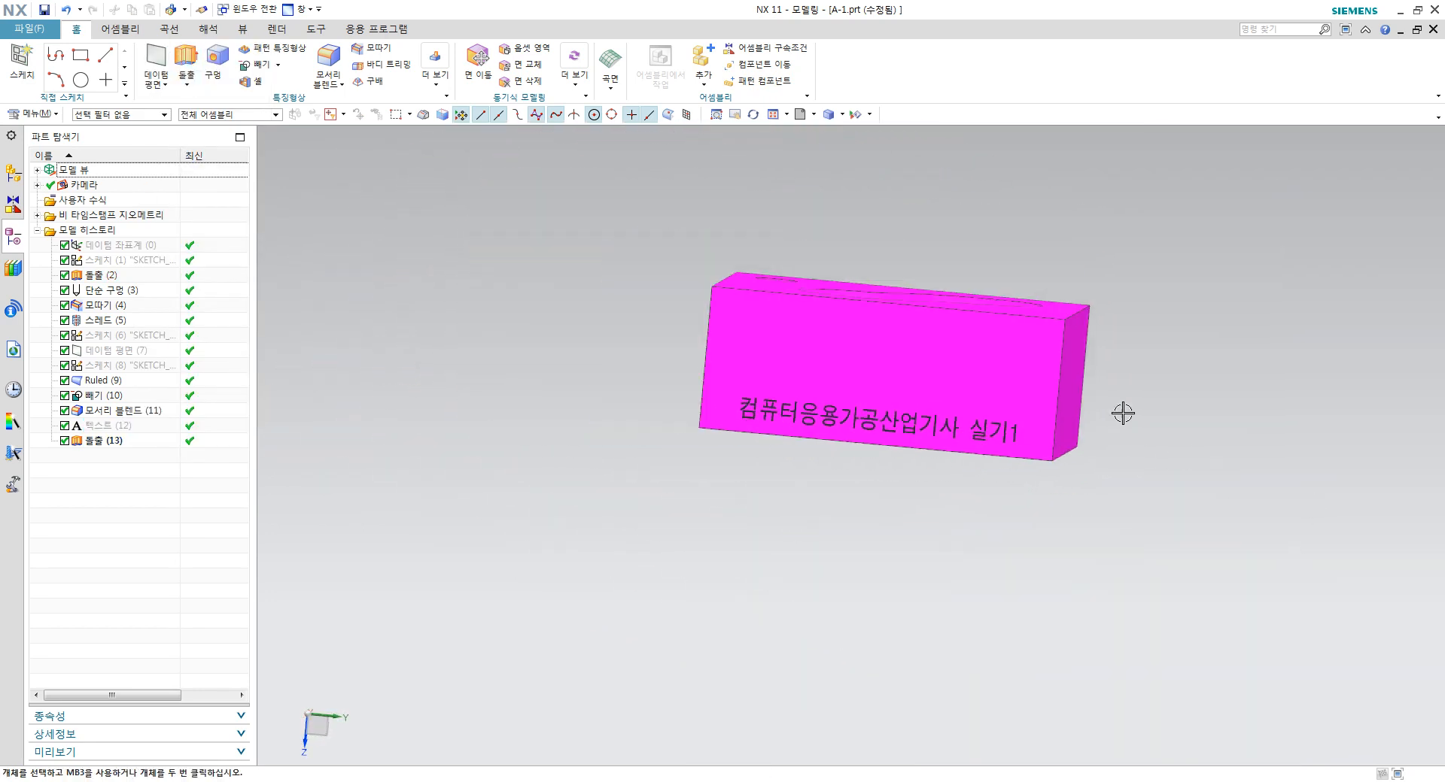
{"action": "middle_click_drag", "start_coordinate": [1068, 400], "coordinate": [954, 511], "text": "shift"}
{"action": "scroll", "coordinate": [724, 421], "scroll_direction": "up", "scroll_amount": 1}
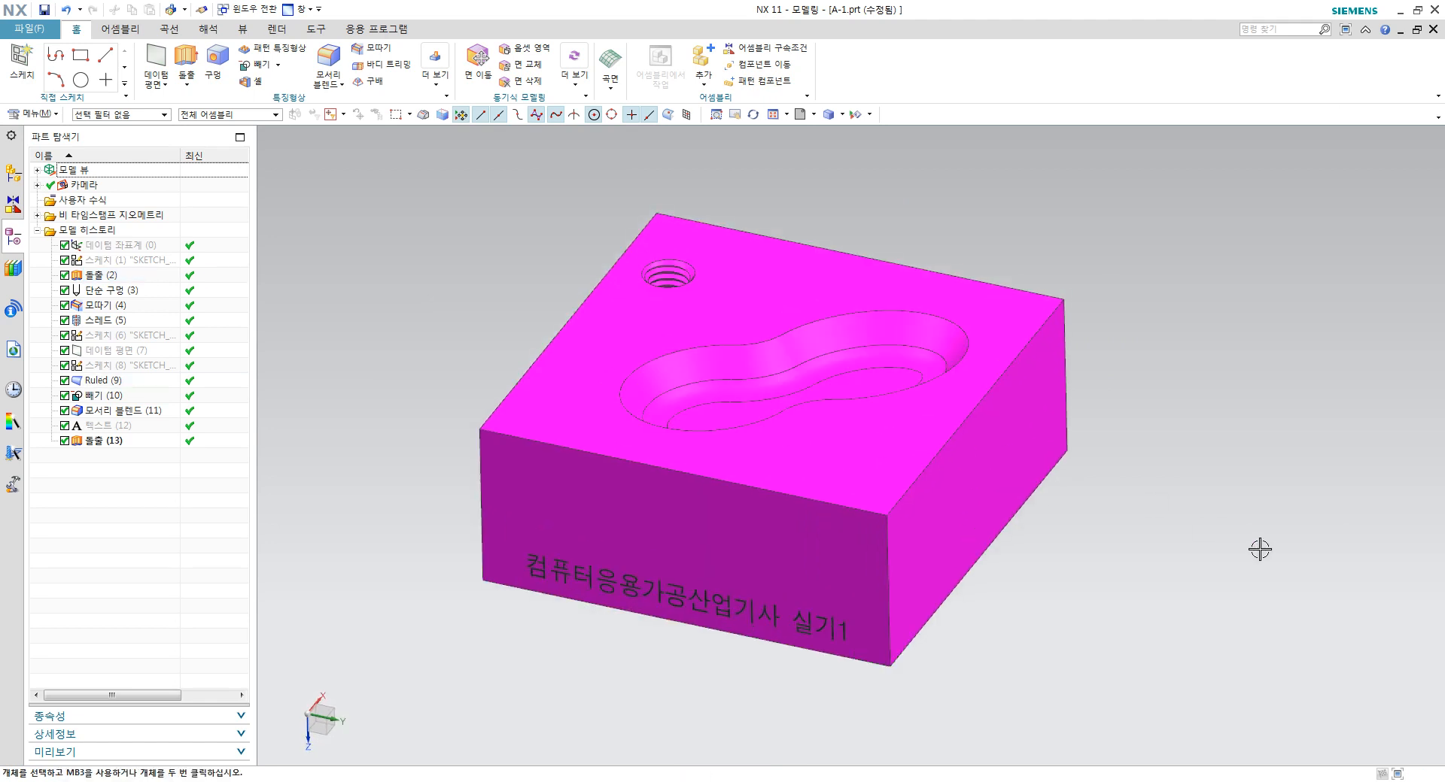